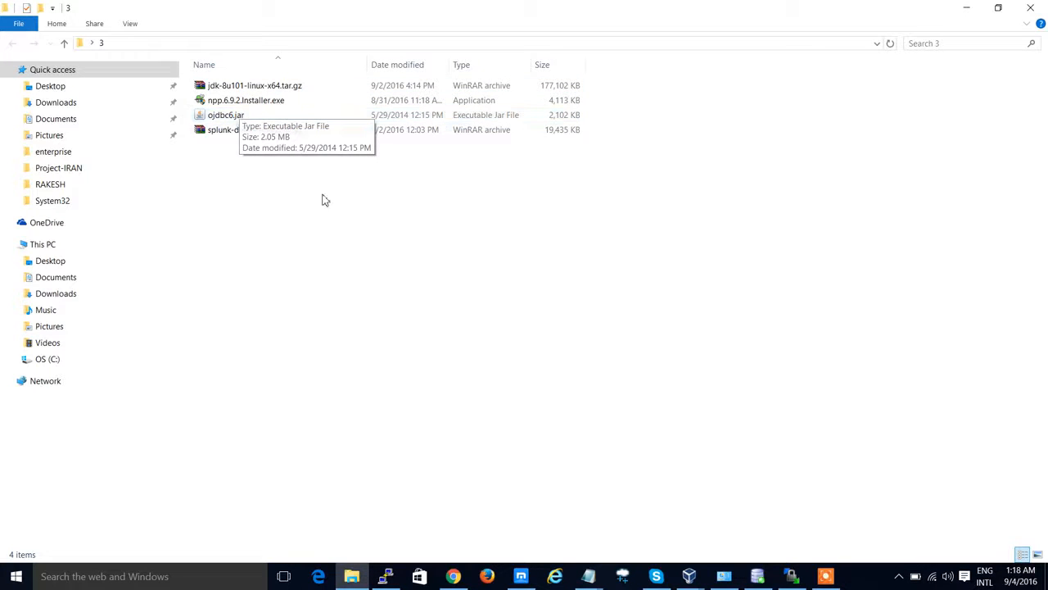
# Step: Switch to the browser's Splunk login tab and sign in to Splunk Web
pyautogui.click(455, 576)
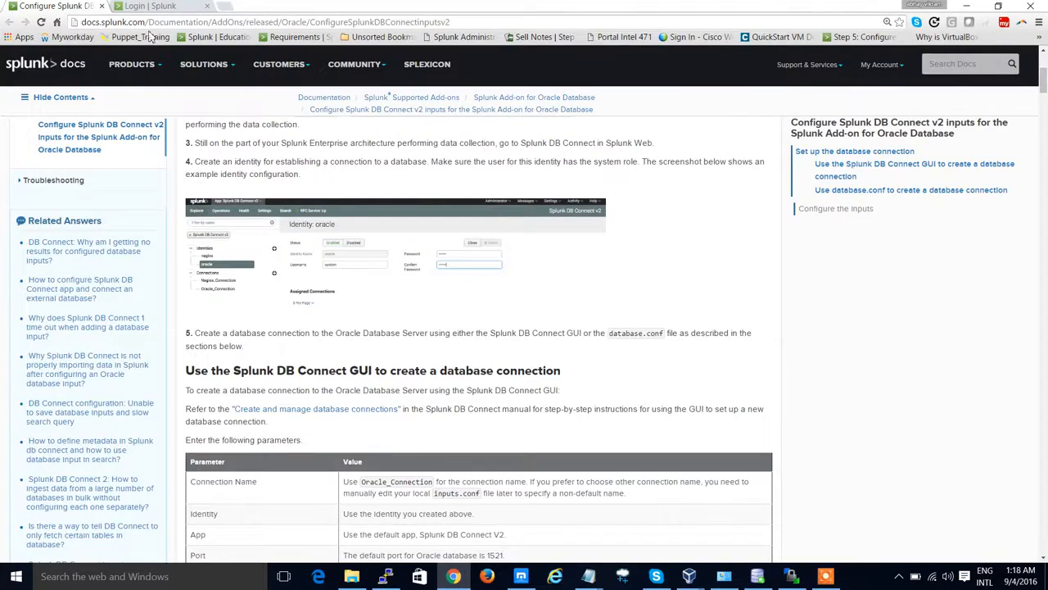
pyautogui.click(150, 6)
pyautogui.click(679, 303)
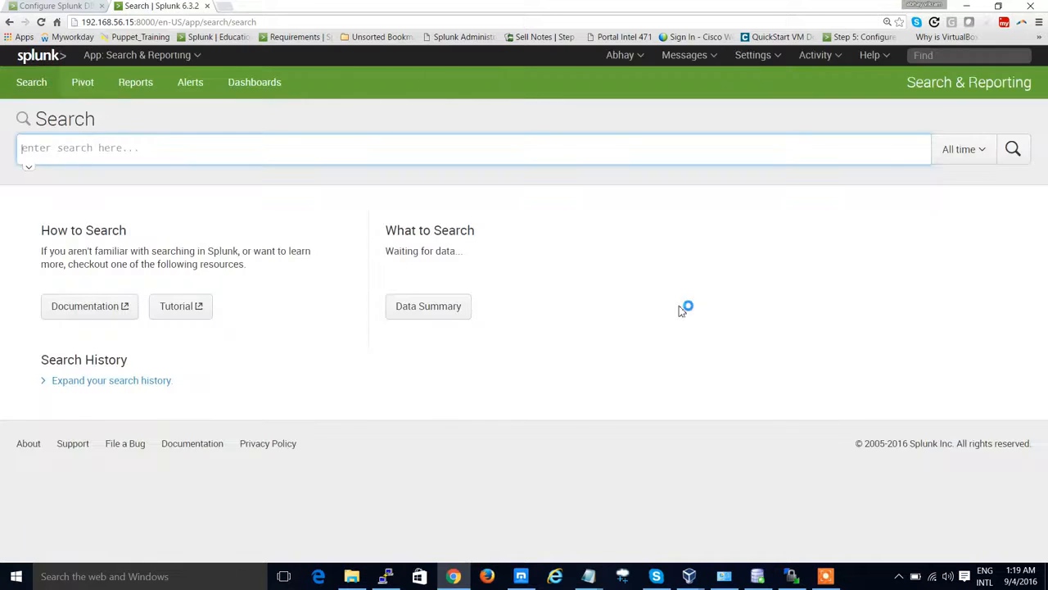
# Step: Open Manage Apps from the app menu and start installing an app from a file
pyautogui.click(151, 66)
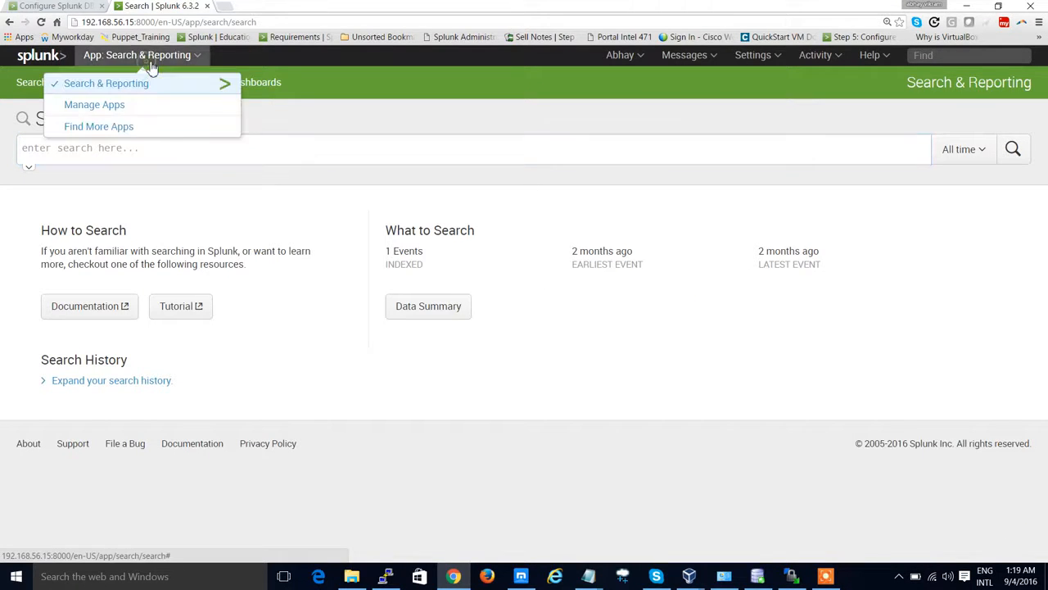
pyautogui.click(138, 113)
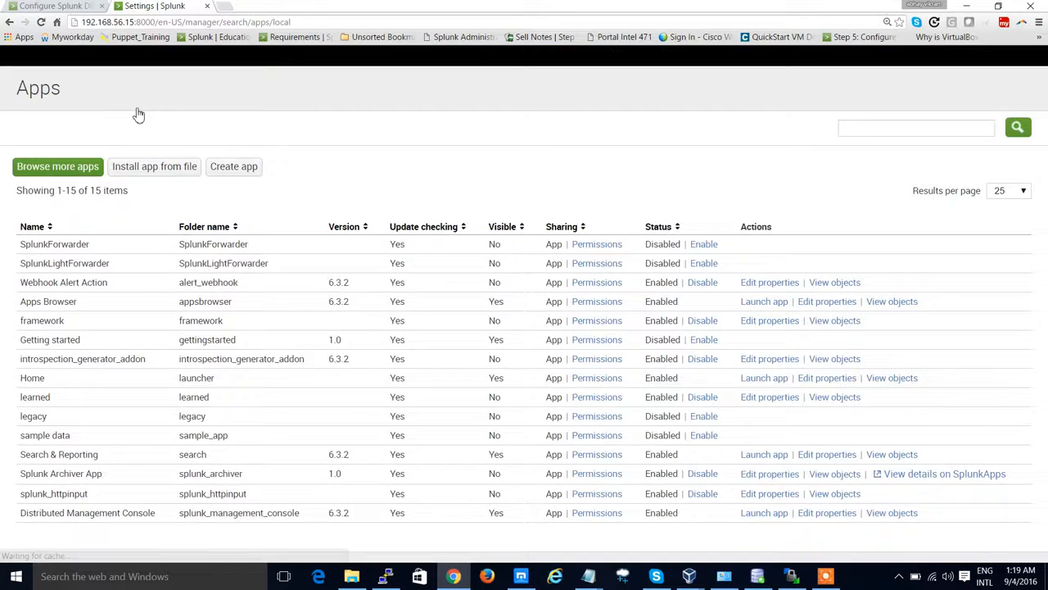
pyautogui.click(156, 169)
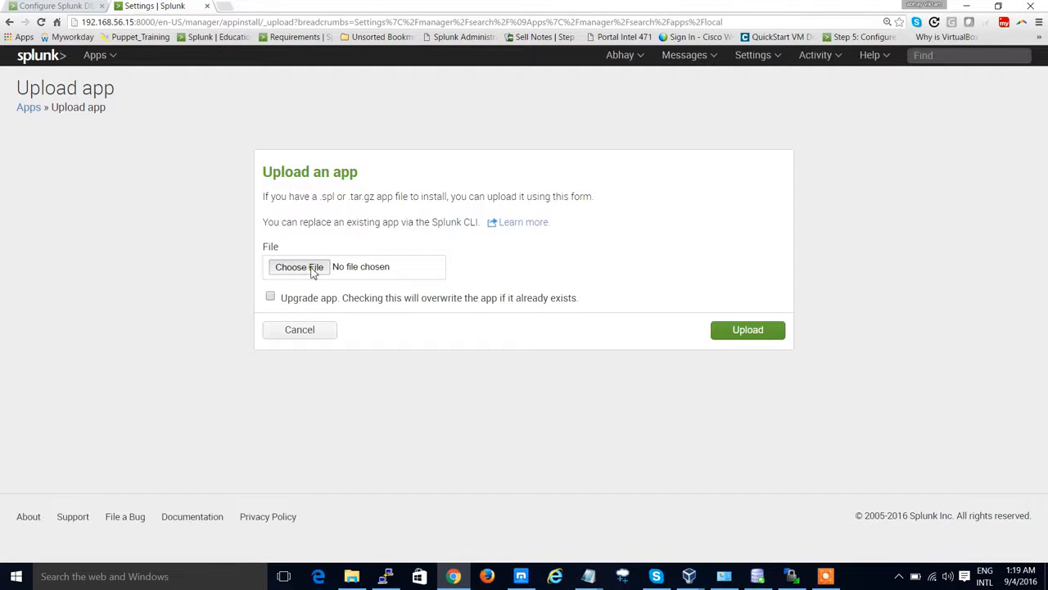
# Step: Choose splunk-db-connect_230.tgz from the Desktop folder 3, enable Upgrade app, and upload the package
pyautogui.click(312, 271)
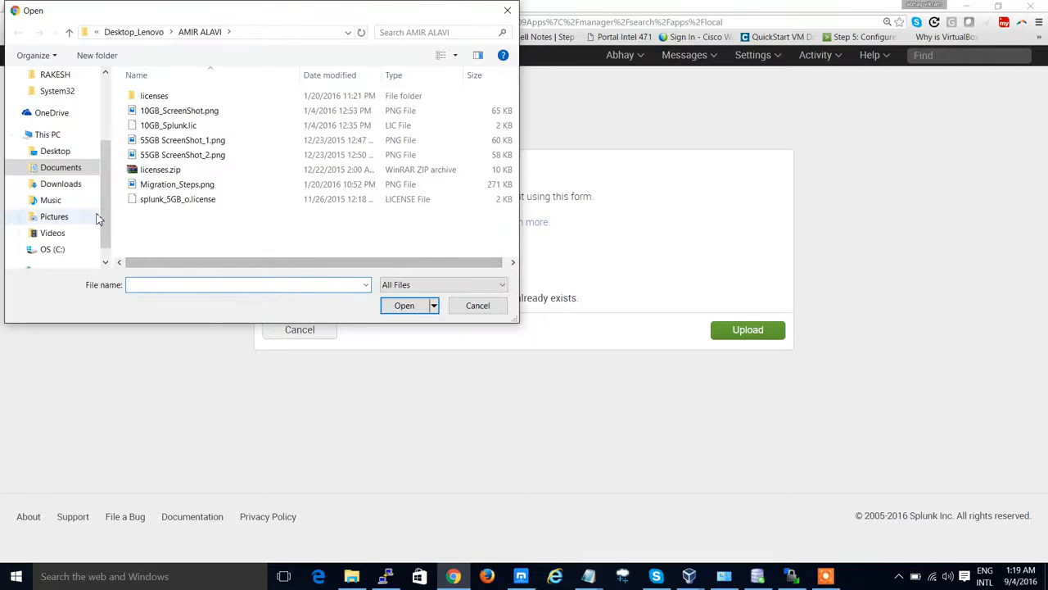
pyautogui.click(78, 187)
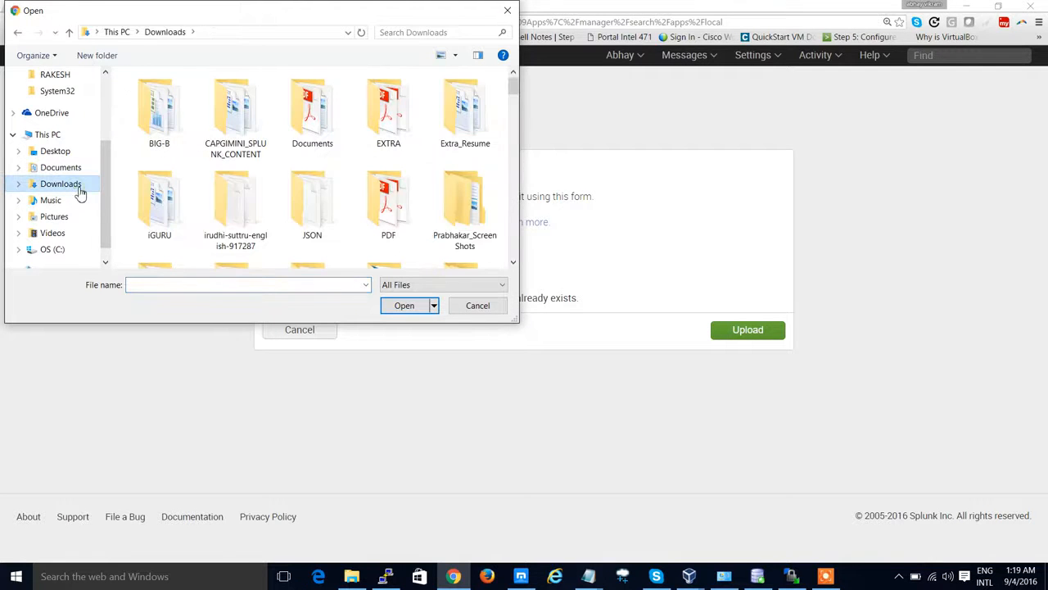
pyautogui.click(59, 234)
pyautogui.click(63, 150)
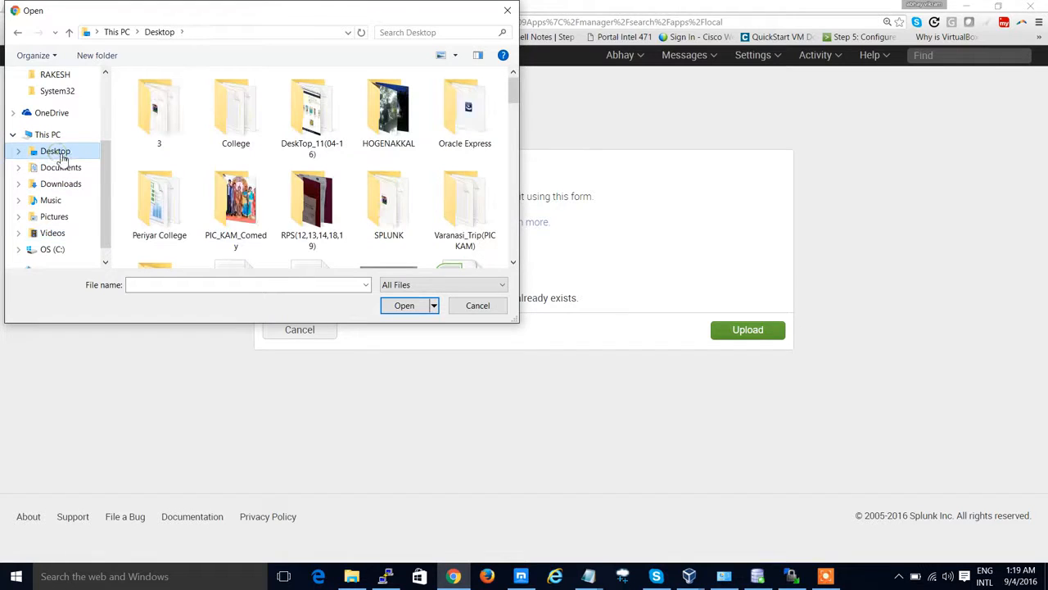
pyautogui.click(154, 130)
pyautogui.doubleClick(156, 127)
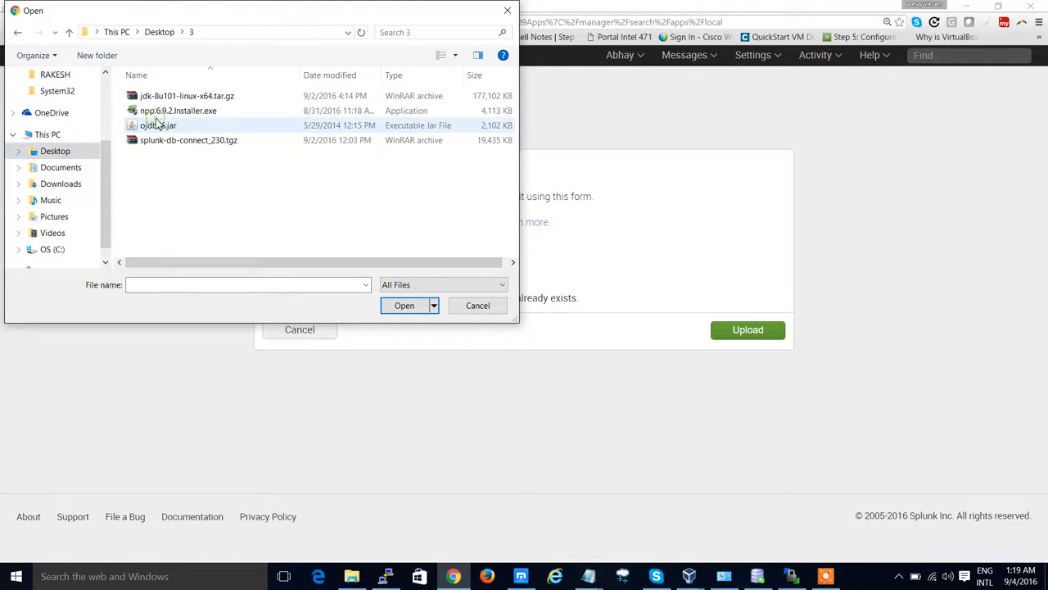
pyautogui.click(188, 143)
pyautogui.click(403, 306)
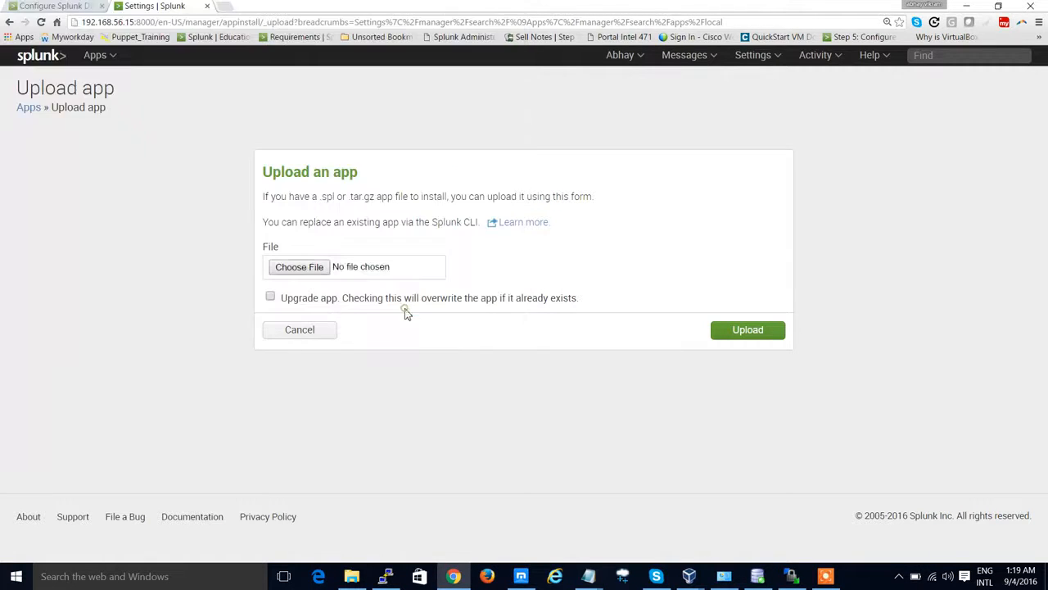
pyautogui.click(271, 297)
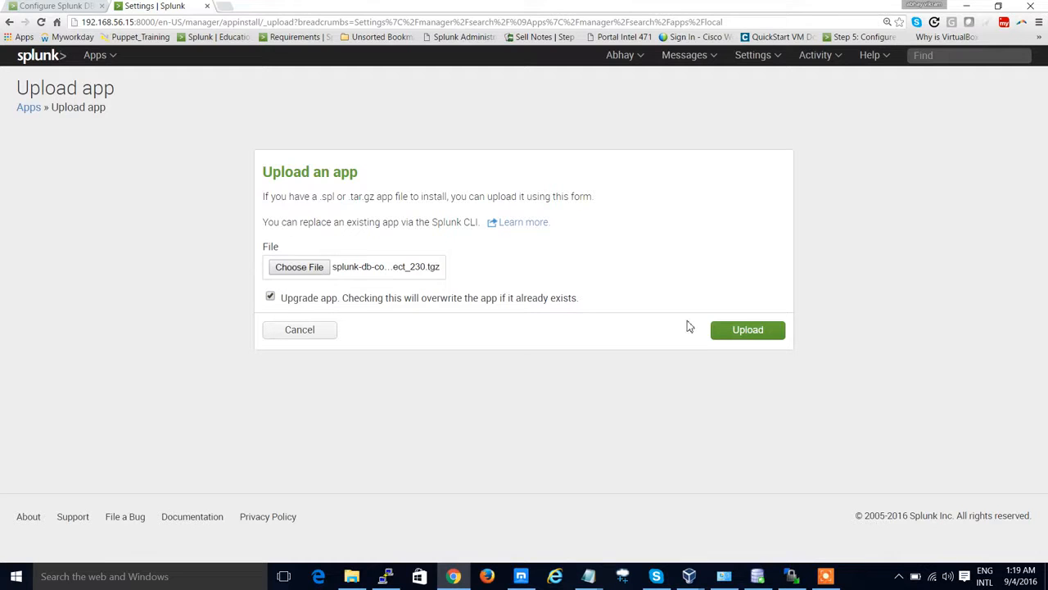
pyautogui.click(744, 331)
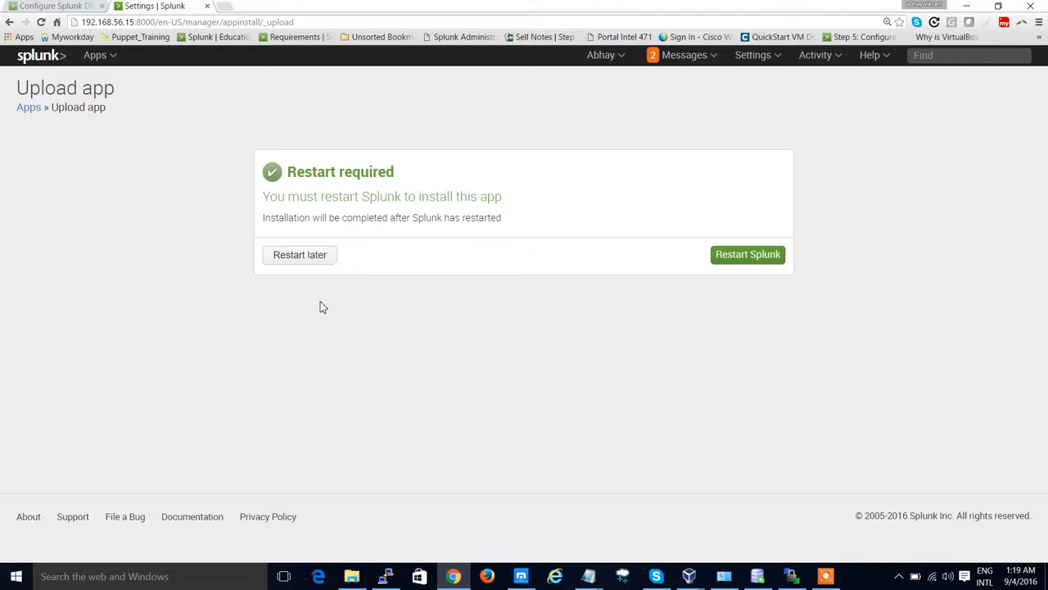
# Step: Restart Splunk to complete the app installation and confirm the restart prompts
pyautogui.click(753, 259)
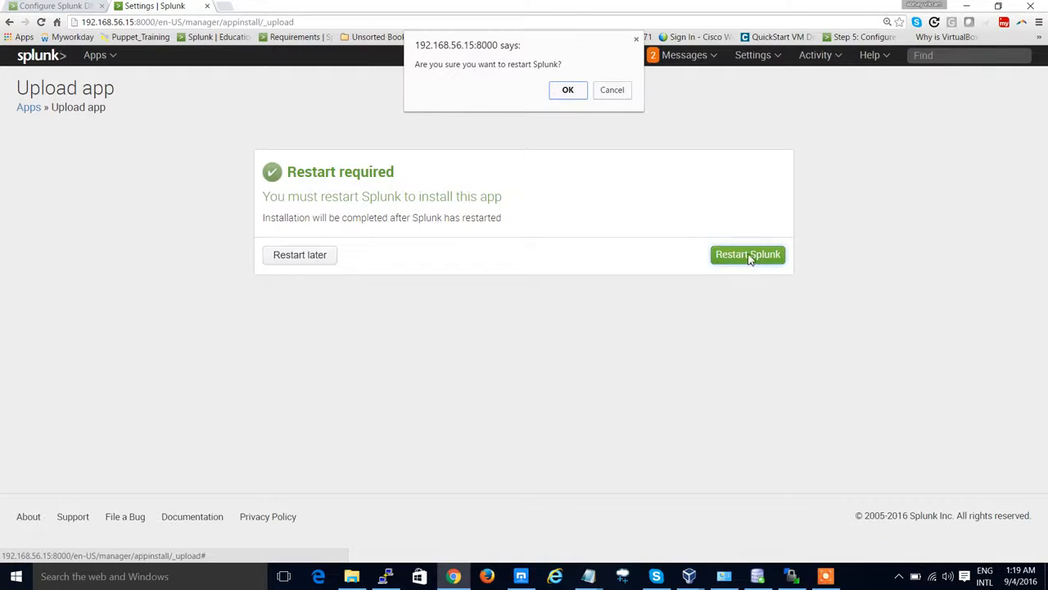
pyautogui.click(567, 90)
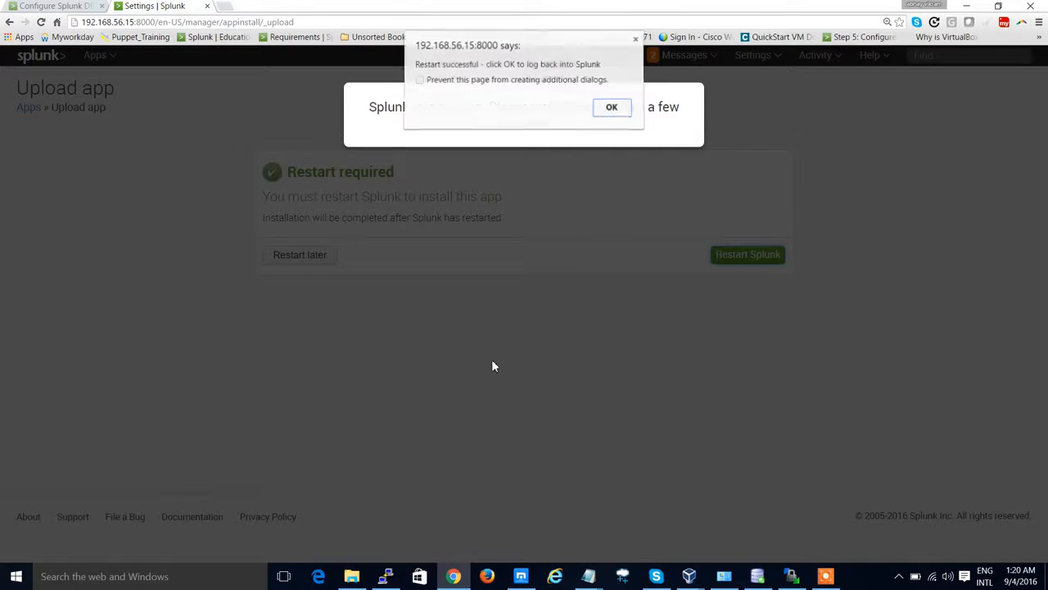
pyautogui.click(611, 110)
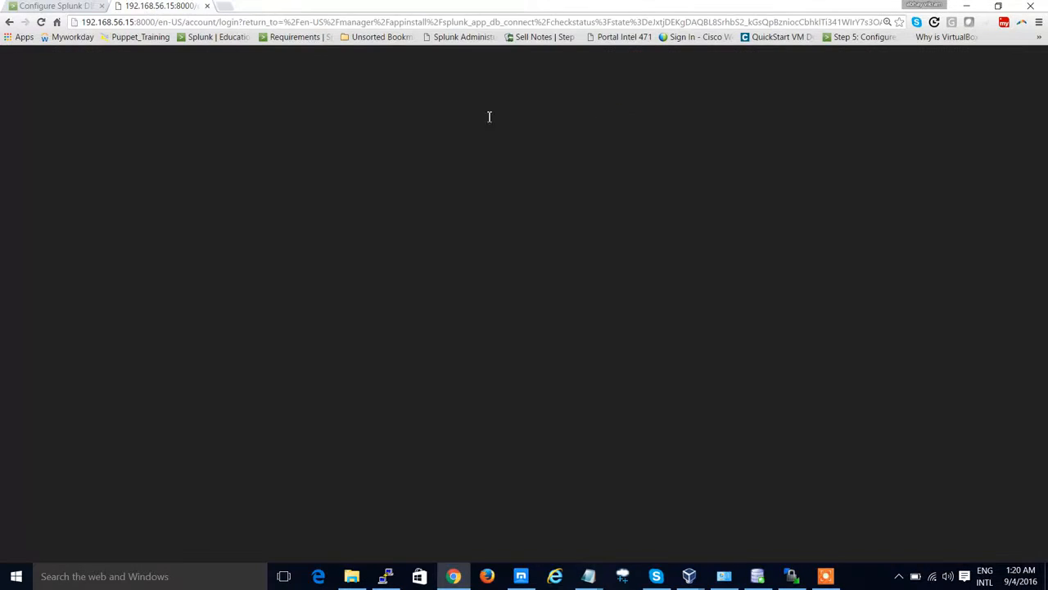
# Step: Load 192.168.56.15:8000/en-US in the address bar and sign in to Splunk again
pyautogui.moveTo(180, 22); pyautogui.dragTo(966, 52)
pyautogui.press('BackSpace')
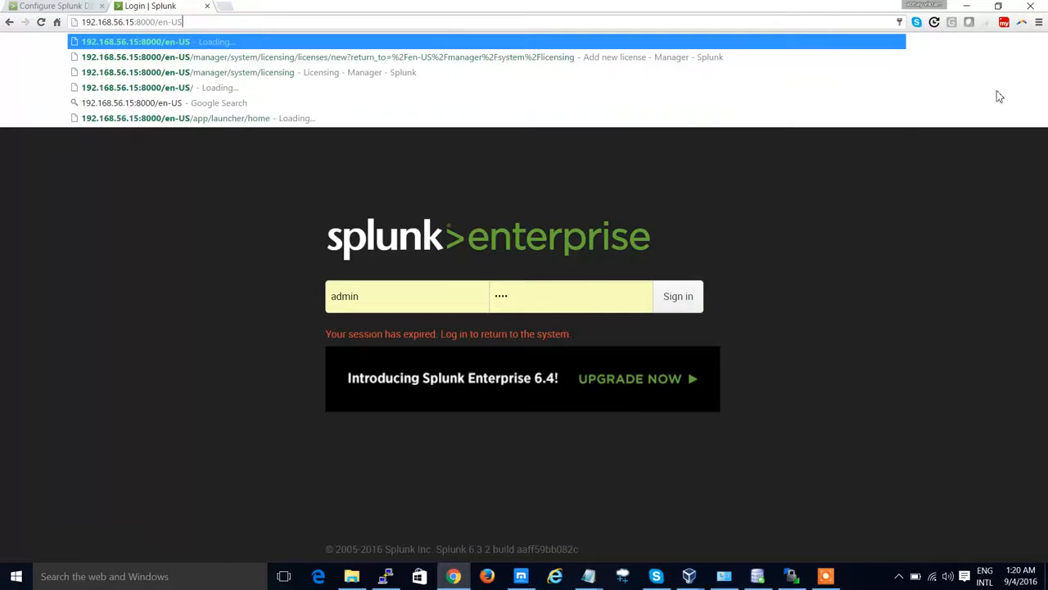
pyautogui.press('Return')
pyautogui.click(680, 300)
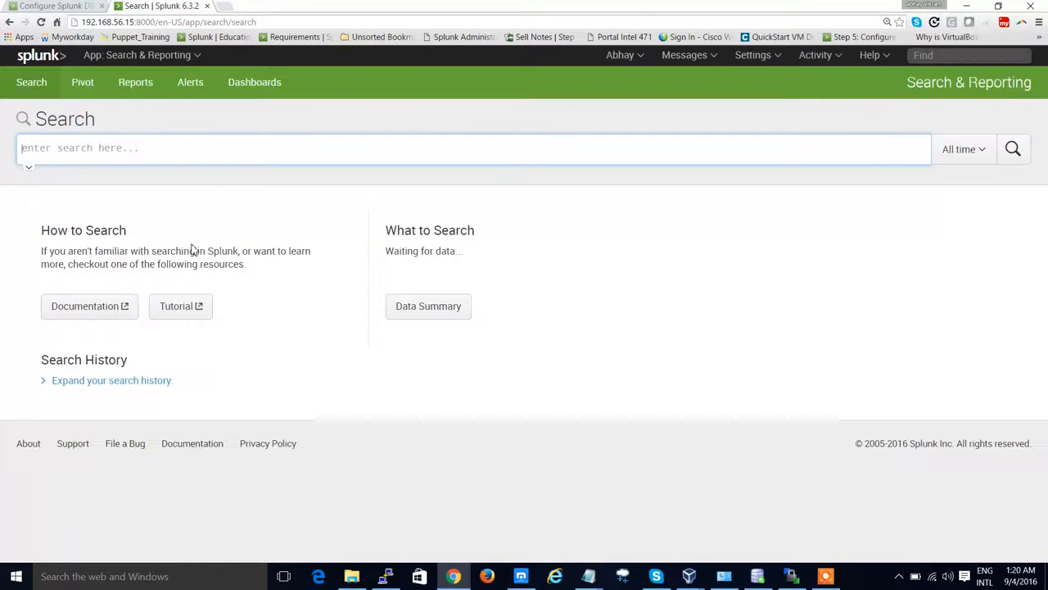
# Step: Open the Splunk DB Connect v2 app and decline the usage data collection request
pyautogui.click(143, 64)
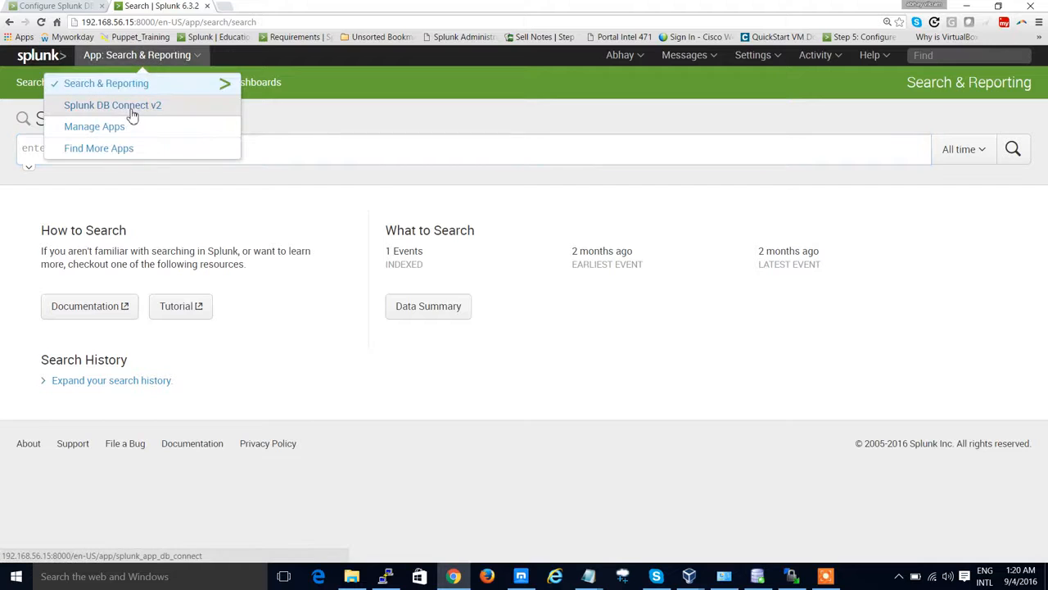
pyautogui.click(129, 112)
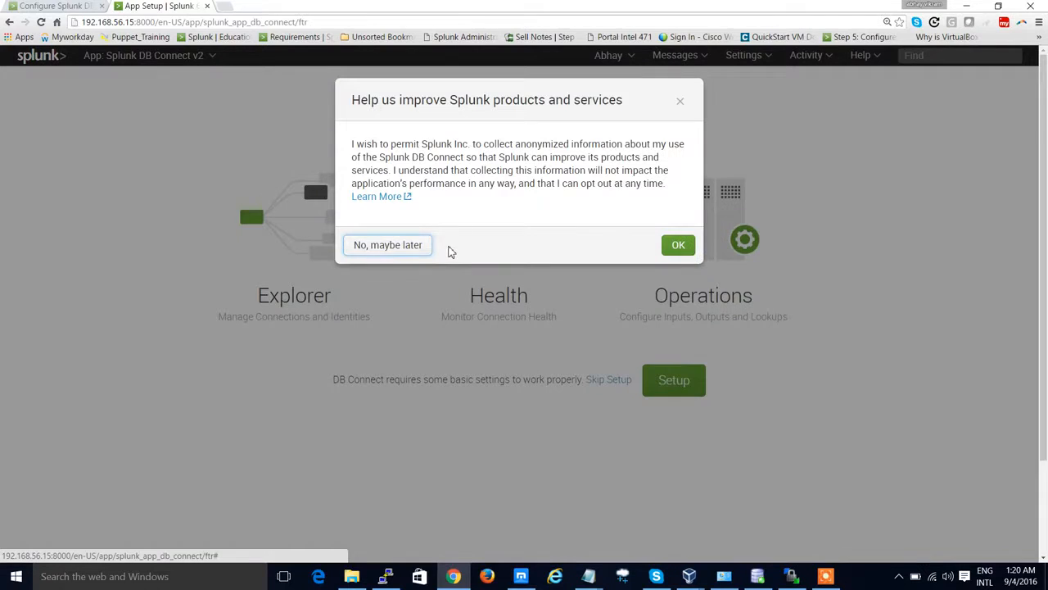
pyautogui.click(400, 247)
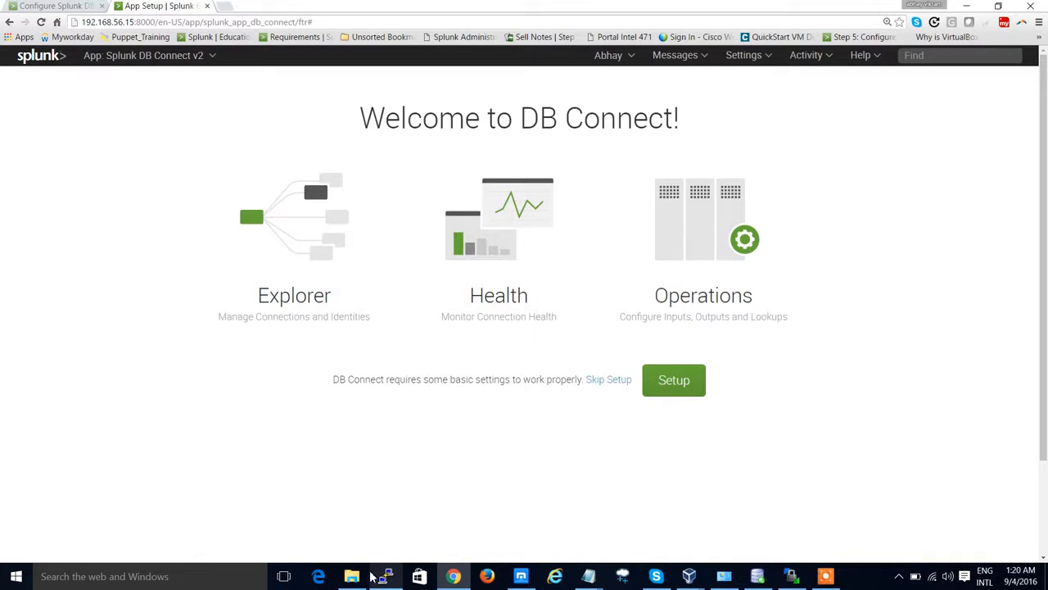
# Step: In WinSCP, upload jdk-8u101-linux-x64.tar.gz and ojdbc6.jar from the local folder to /root/UDAYAN on the server
pyautogui.moveTo(794, 578)
pyautogui.click(794, 506)
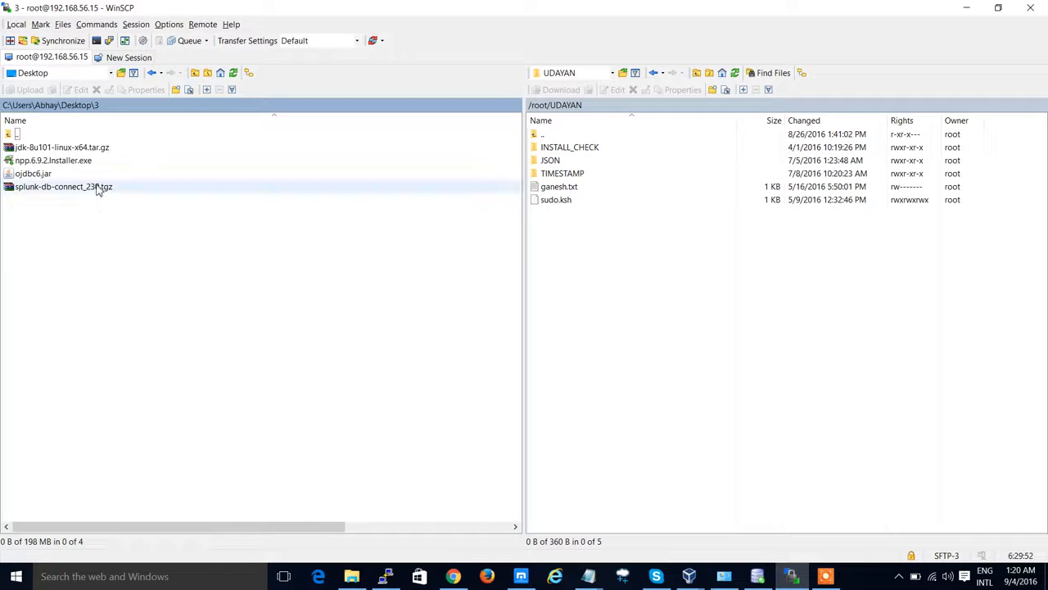
pyautogui.click(82, 150)
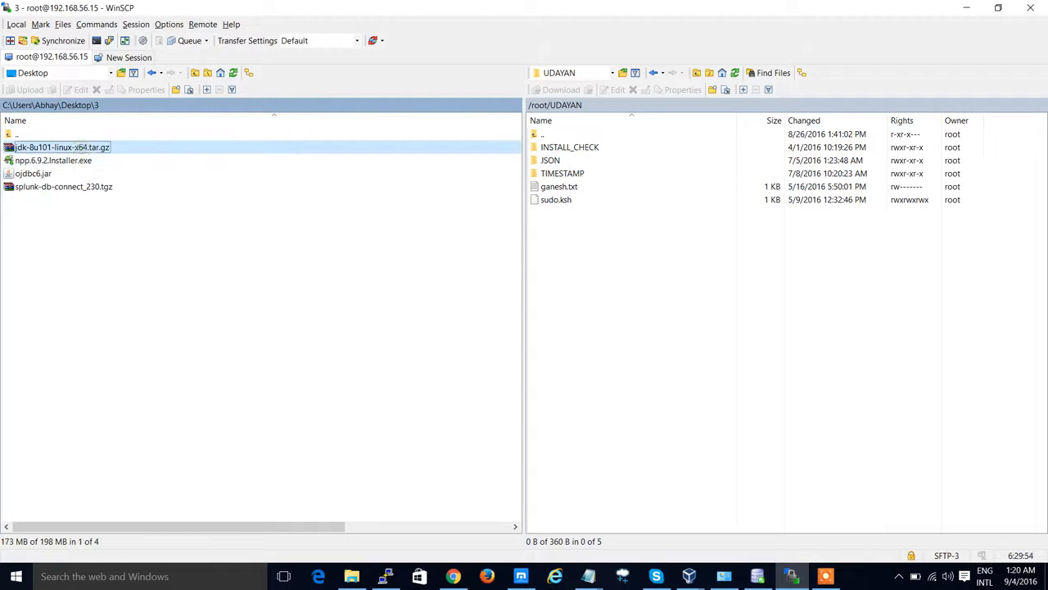
pyautogui.moveTo(81, 150); pyautogui.dragTo(653, 303)
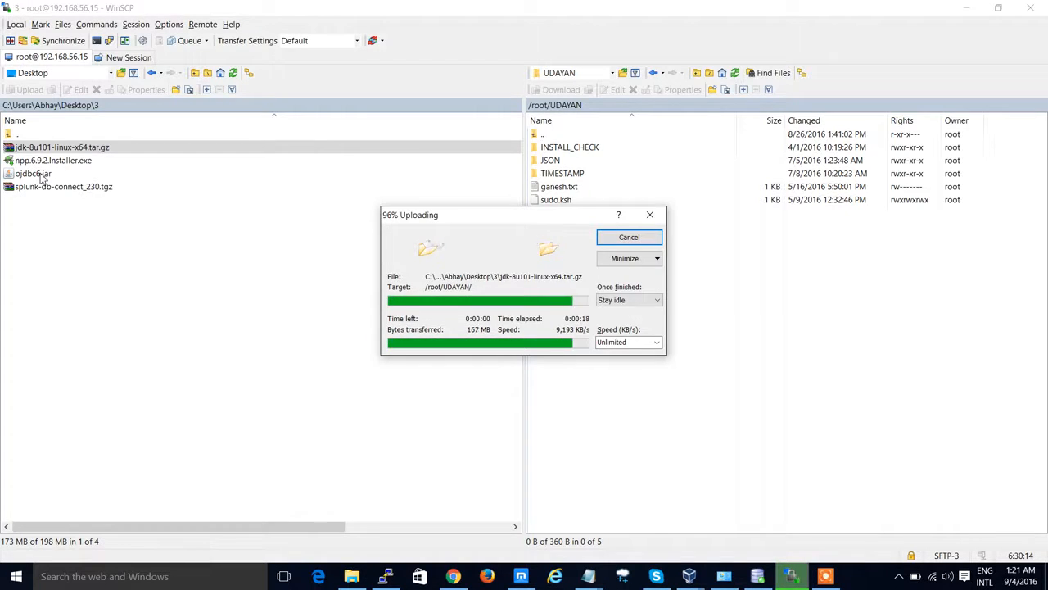
pyautogui.click(41, 173)
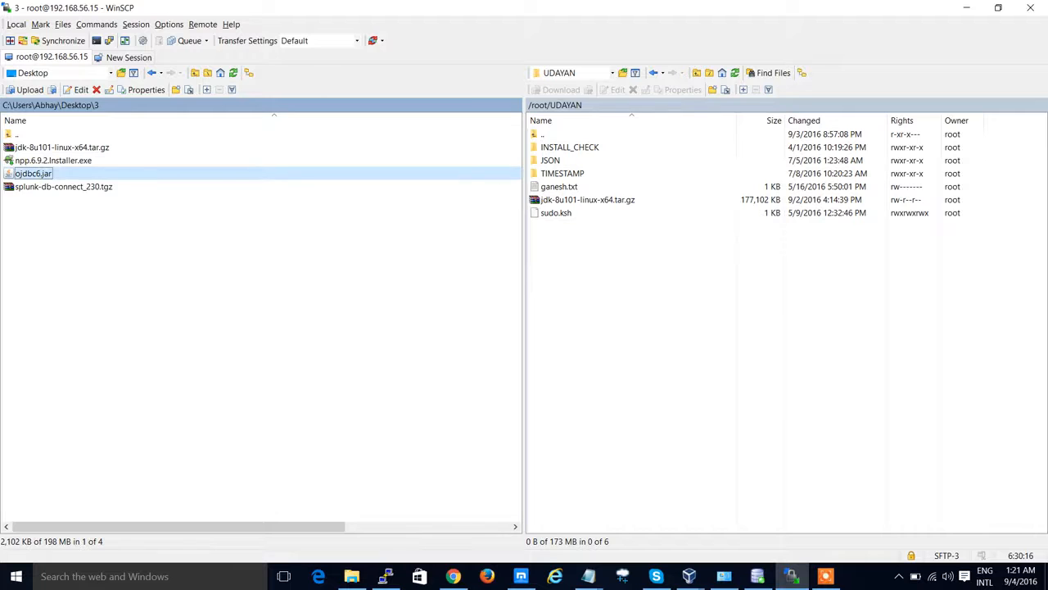
pyautogui.moveTo(33, 173); pyautogui.dragTo(713, 340)
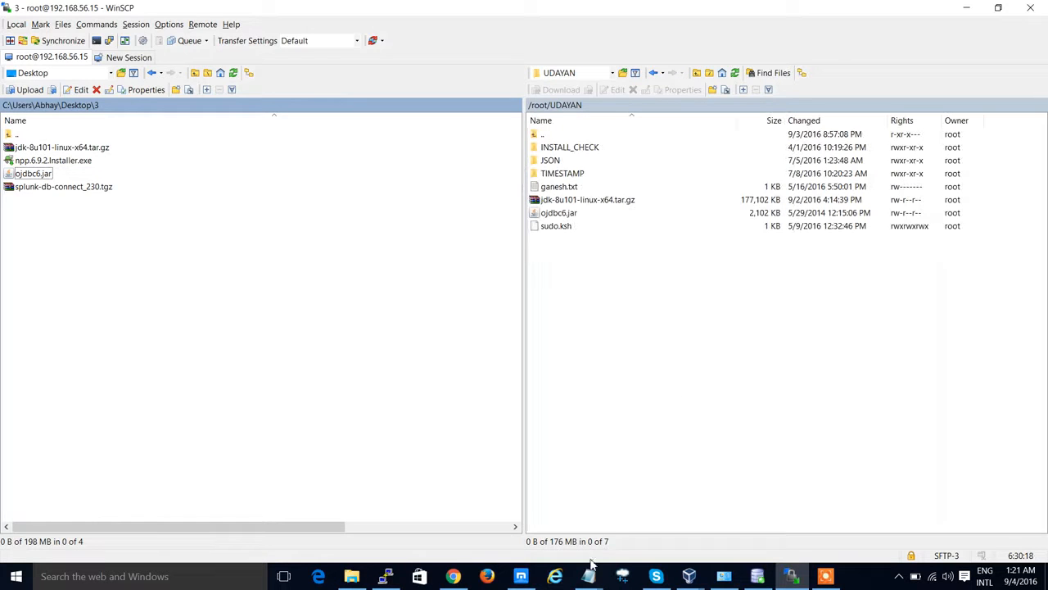
# Step: In the server terminal, change to /root/UDAYAN and list its contents with ls -ltr
pyautogui.click(386, 574)
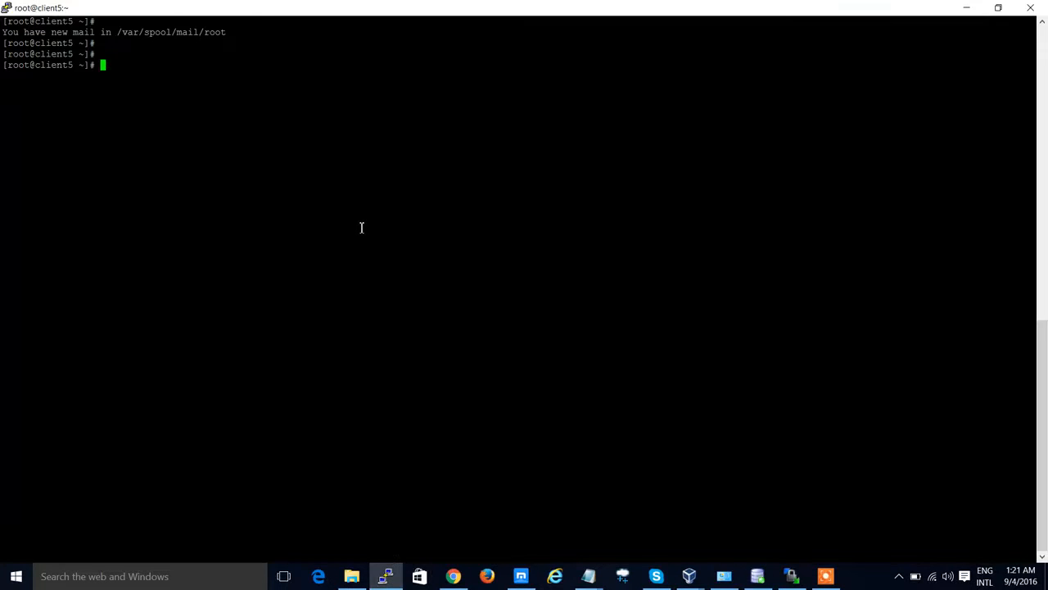
pyautogui.write('cd /r')
pyautogui.press('Tab')
pyautogui.write('UD')
pyautogui.press('Tab')
pyautogui.press('Return')
pyautogui.write('ls -ltr')
pyautogui.press('Return')
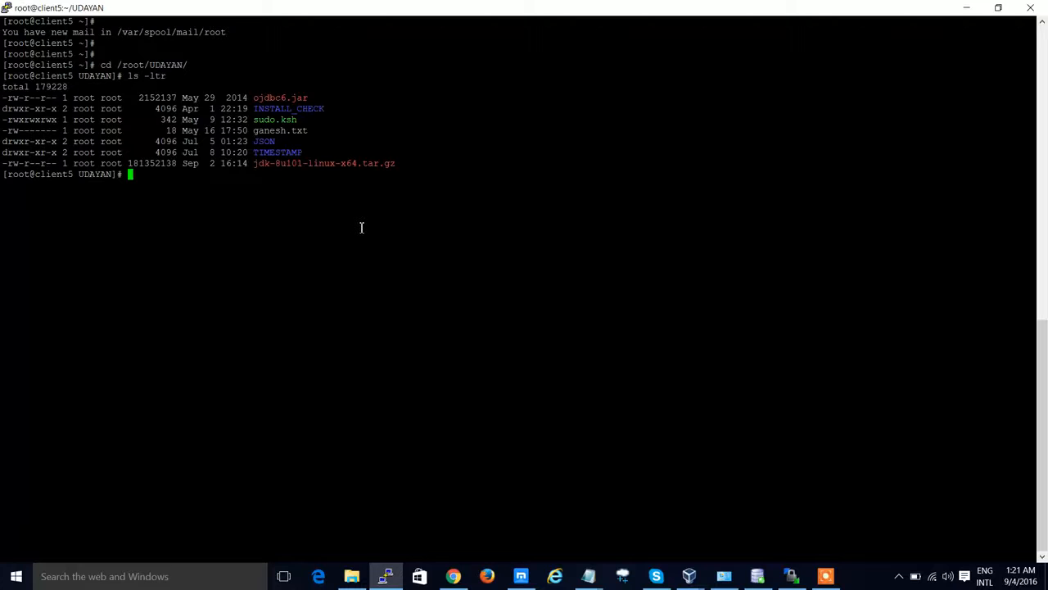
# Step: Copy the ojdbc6.jar file name from the directory listing
pyautogui.press('Return')
pyautogui.press('Return')
pyautogui.press('Return')
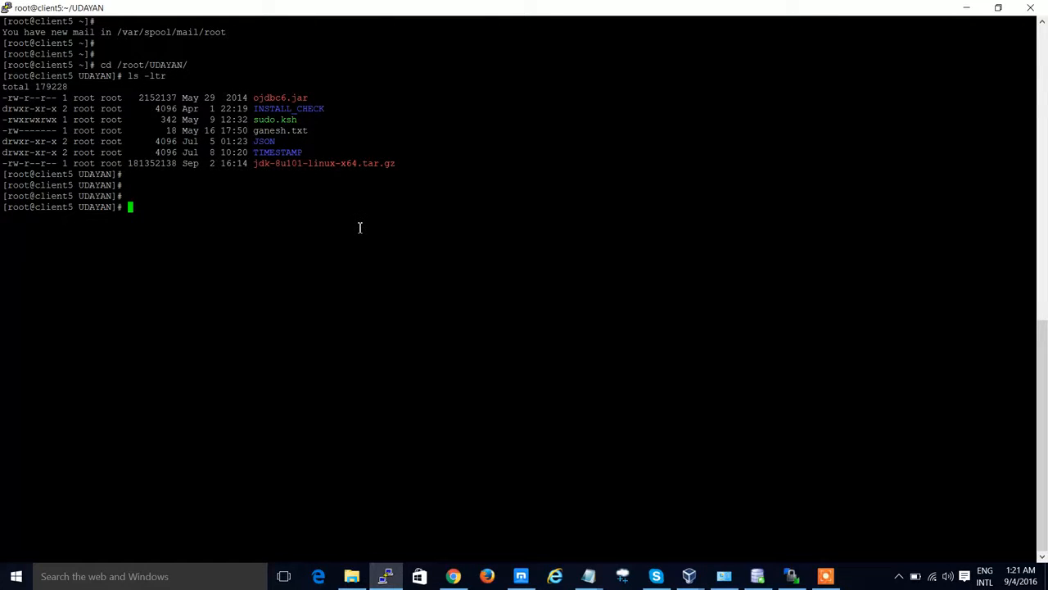
pyautogui.doubleClick(302, 102)
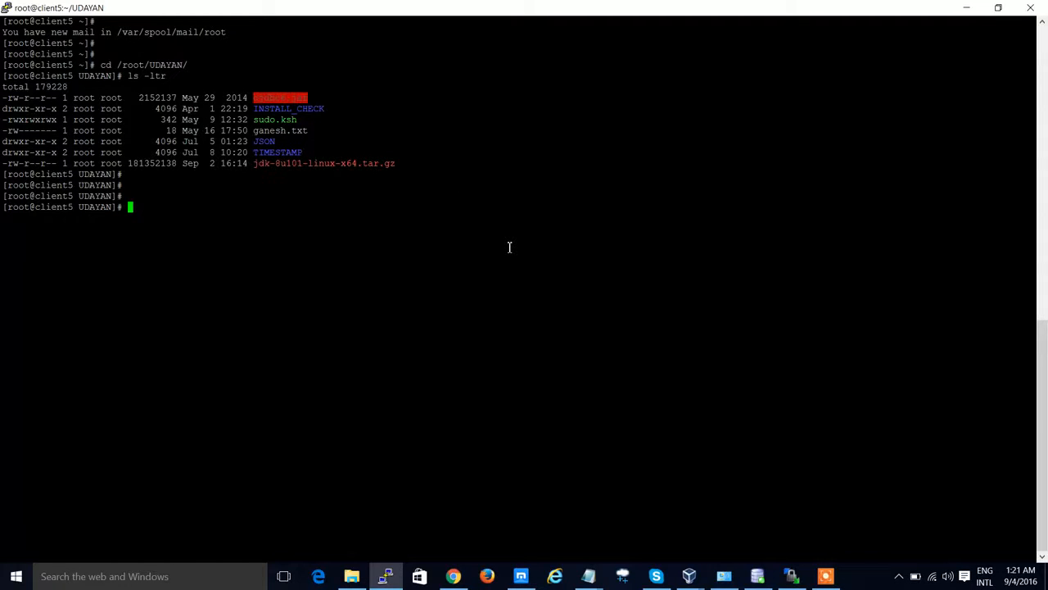
# Step: Return to the Splunk documentation tab and read the DB Connect database setup instructions
pyautogui.click(453, 576)
pyautogui.click(79, 7)
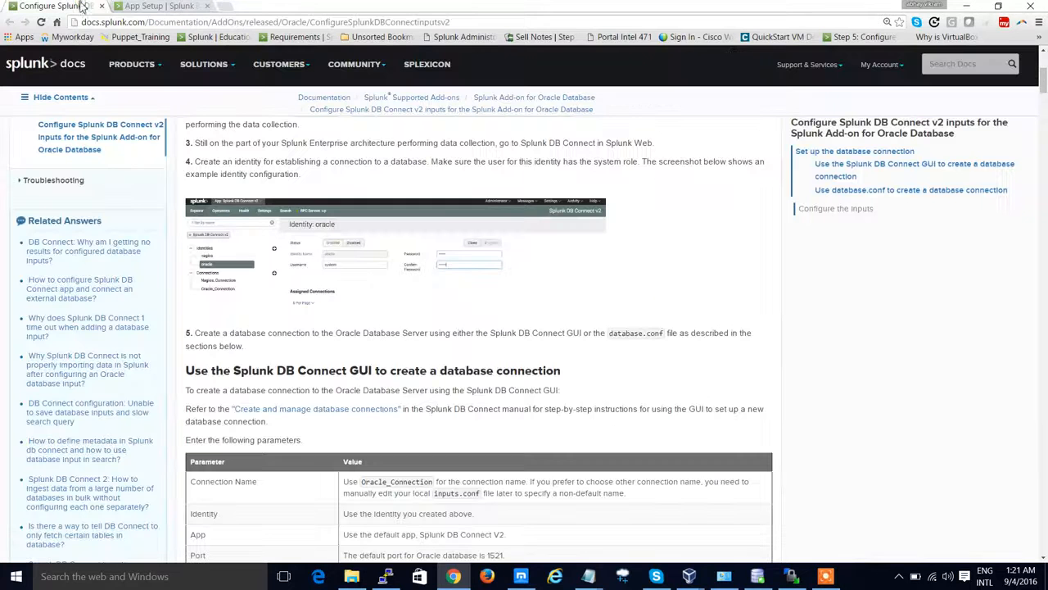
pyautogui.scroll(2, 489, 338)
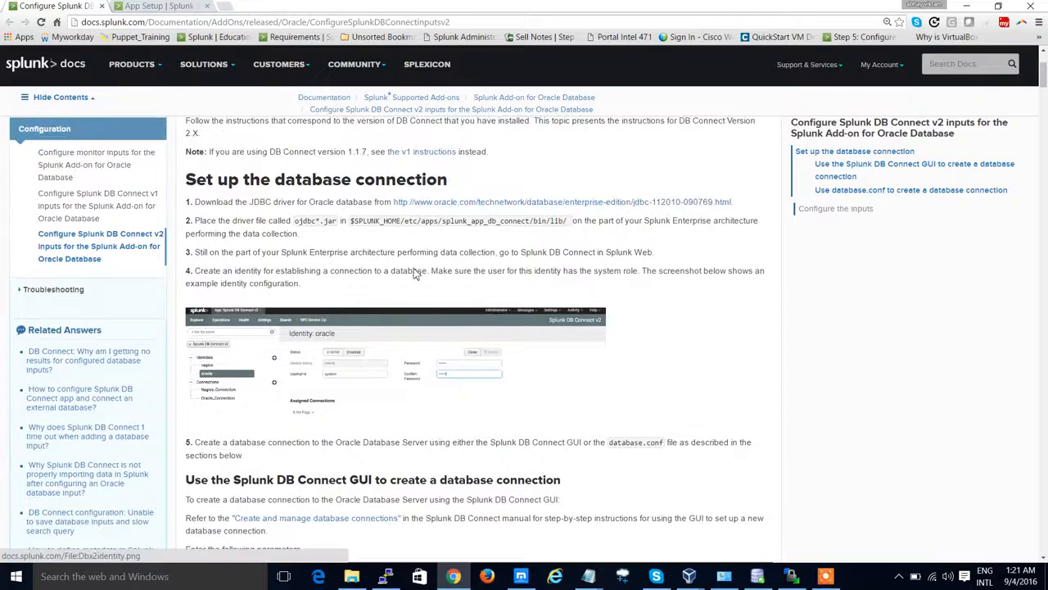
pyautogui.scroll(3, 534, 263)
pyautogui.scroll(-5, 553, 266)
pyautogui.scroll(-8, 553, 267)
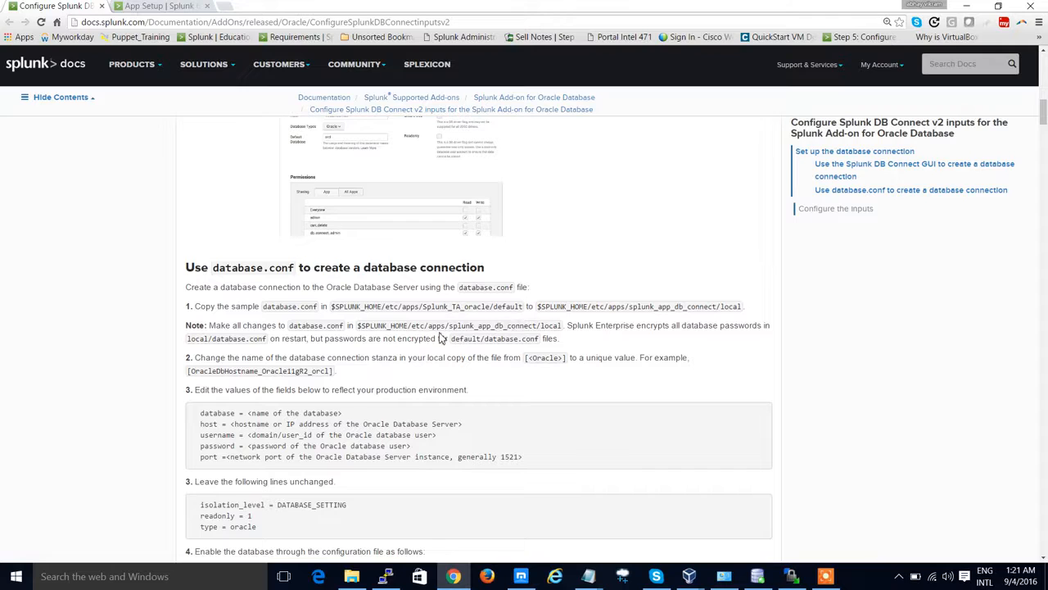
pyautogui.moveTo(436, 326); pyautogui.dragTo(521, 327)
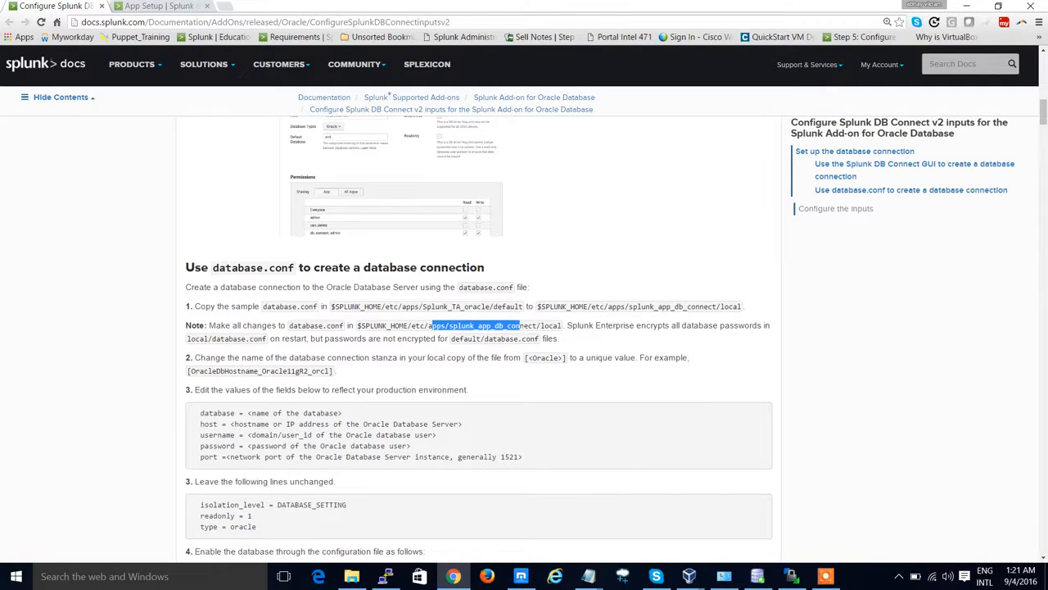
# Step: Copy the driver folder path /etc/apps/splunk_app_db_connect/bin/lib/ from the documentation's database setup instructions
pyautogui.scroll(4, 534, 286)
pyautogui.scroll(10, 532, 286)
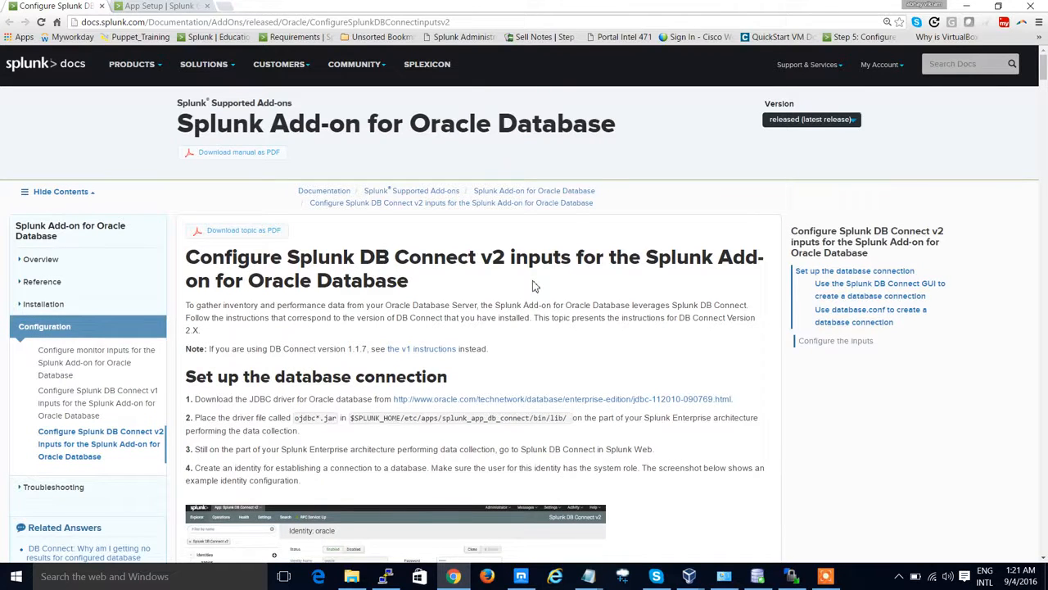
pyautogui.moveTo(400, 418); pyautogui.dragTo(567, 418)
pyautogui.rightClick(565, 418)
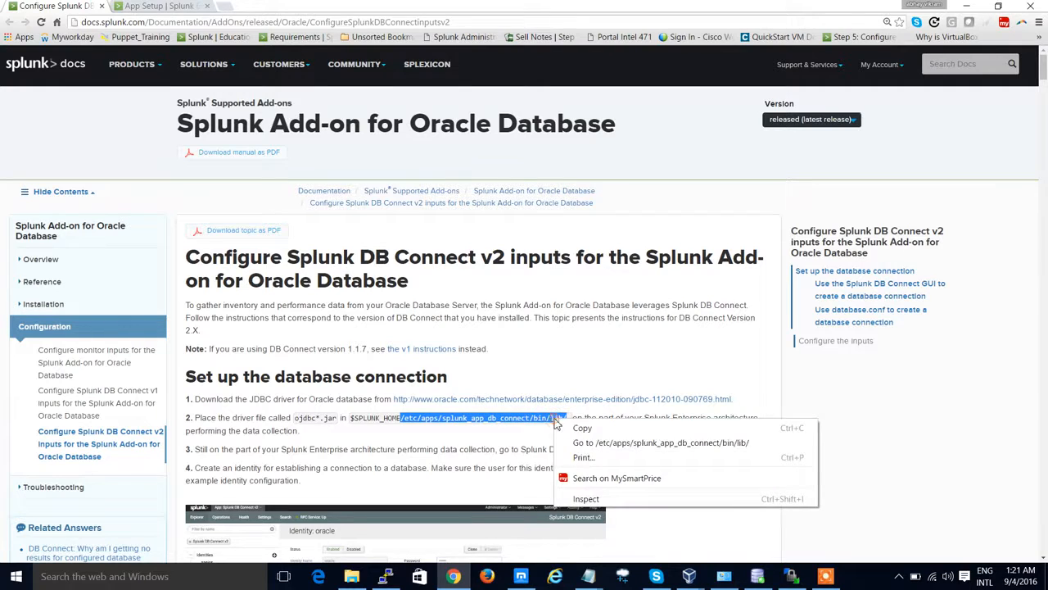
pyautogui.click(587, 426)
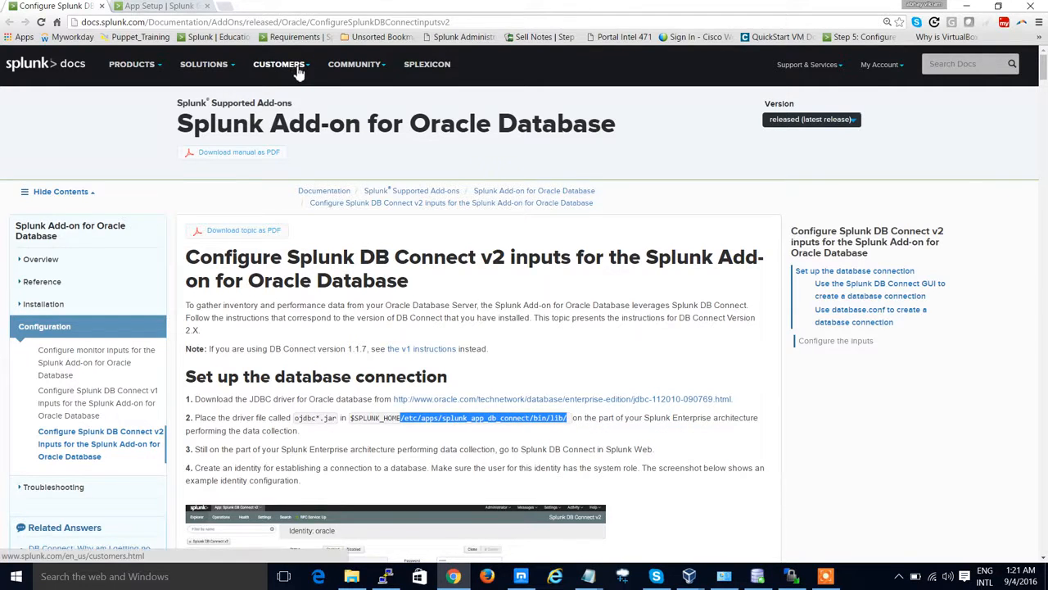
# Step: Switch to the server terminal and change to /opt/splunk/etc/apps/splunk_app_db_connect/bin/lib/
pyautogui.hotkey('alt', 'Tab')
pyautogui.write('cd /opt/sp')
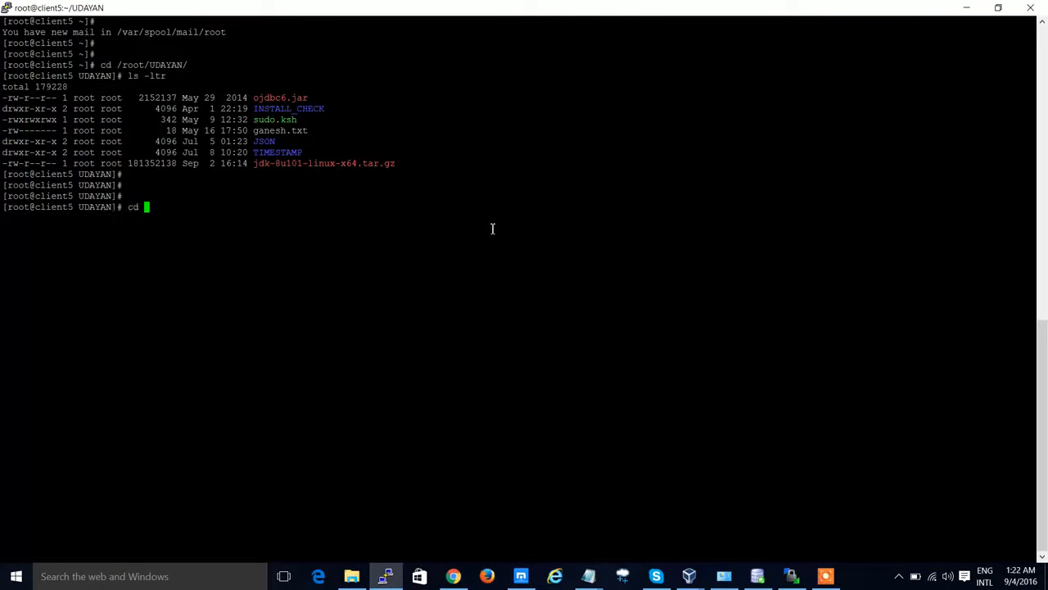
pyautogui.press('Tab')
pyautogui.write('/')
pyautogui.rightClick(493, 228)
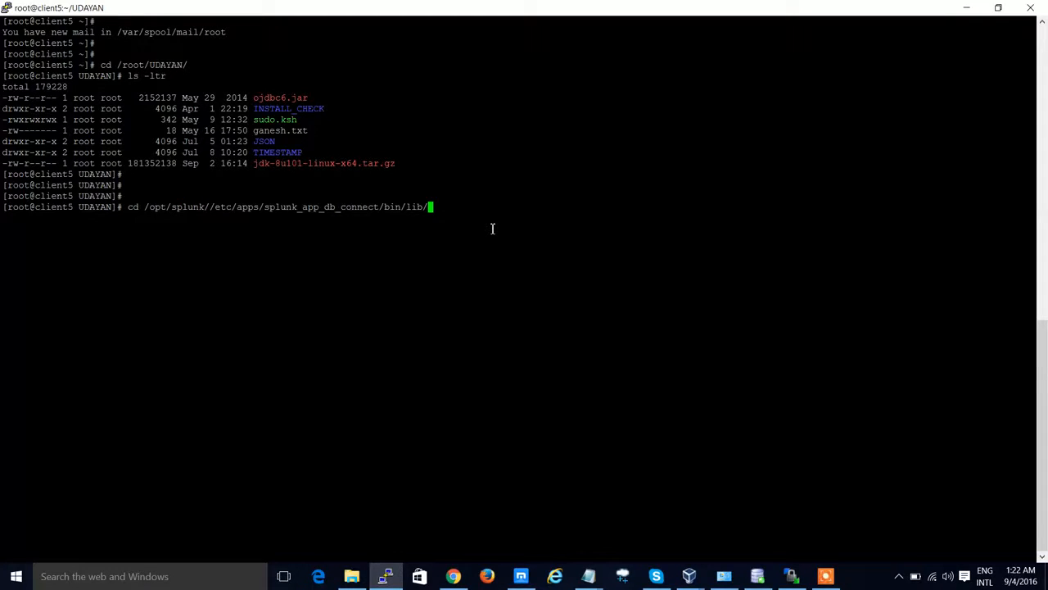
pyautogui.press('Return')
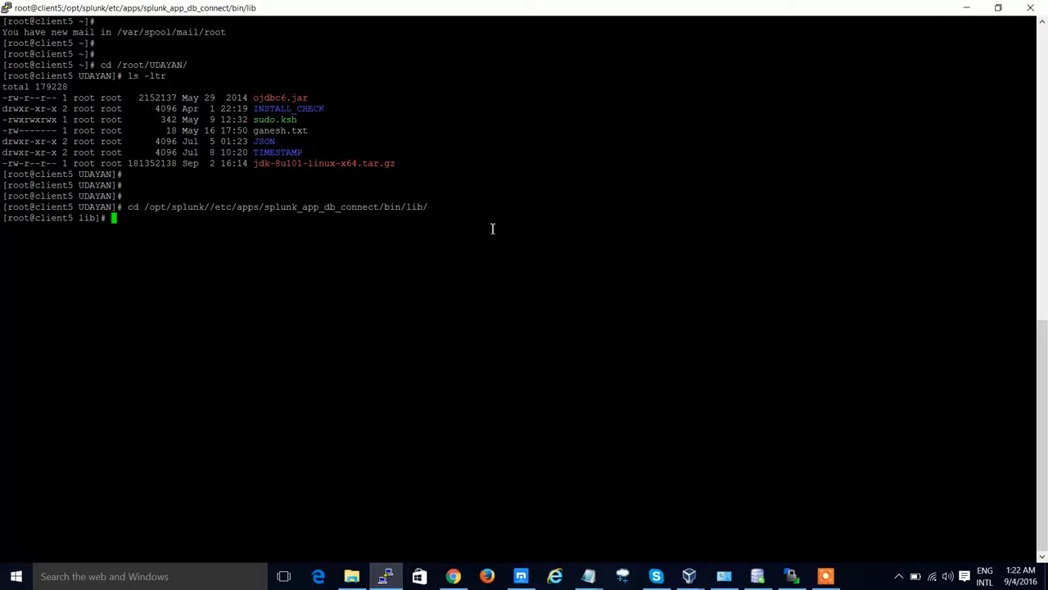
# Step: Print the working directory and list the contents of the DB Connect lib folder with ls -ltr
pyautogui.doubleClick(210, 206)
pyautogui.click(225, 226)
pyautogui.write('pwd')
pyautogui.press('Return')
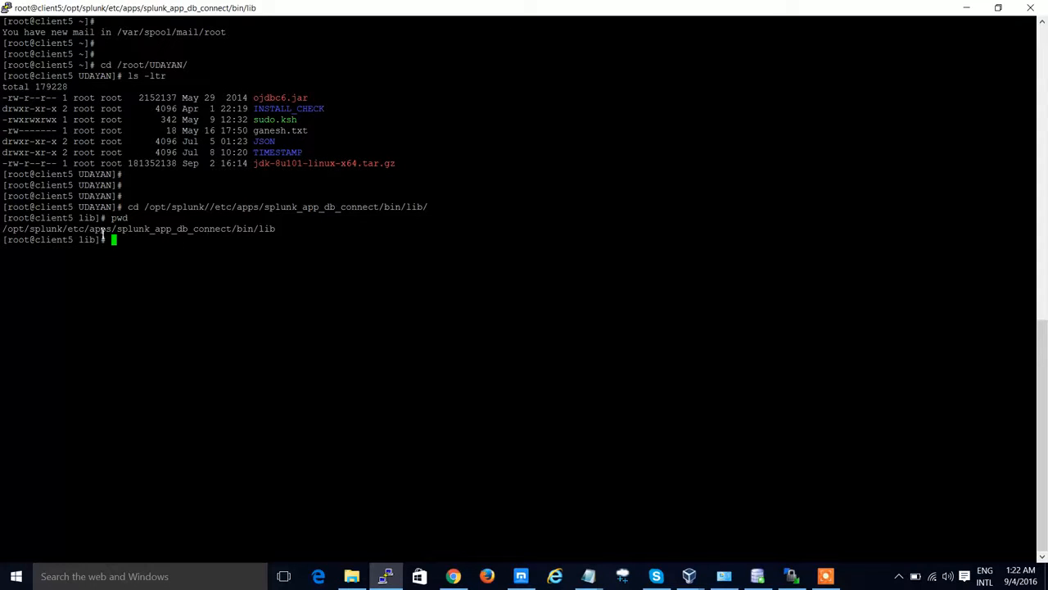
pyautogui.moveTo(42, 233); pyautogui.dragTo(257, 234)
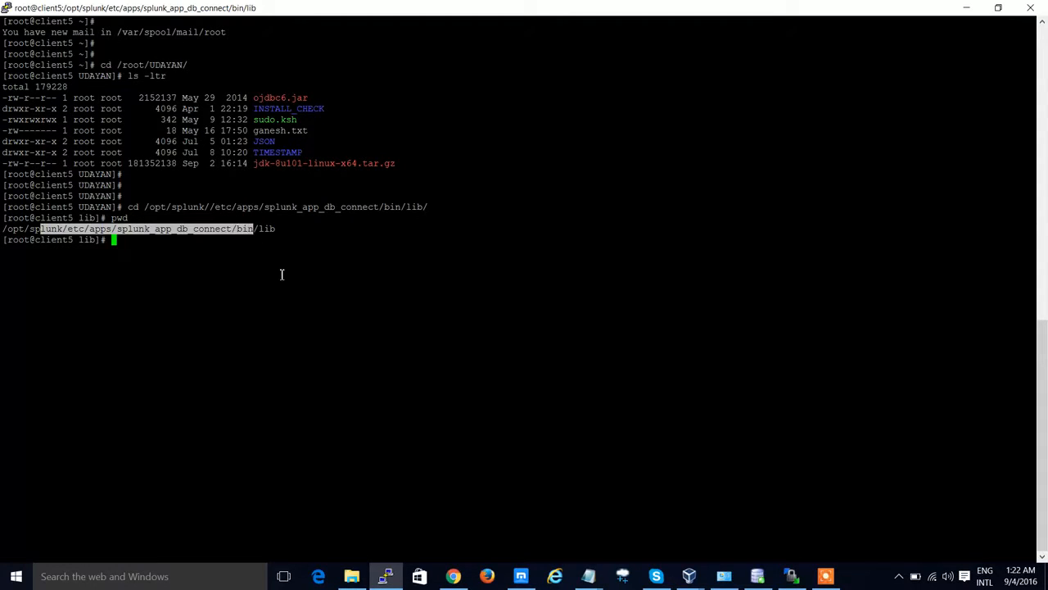
pyautogui.click(293, 277)
pyautogui.write('ls -ltr')
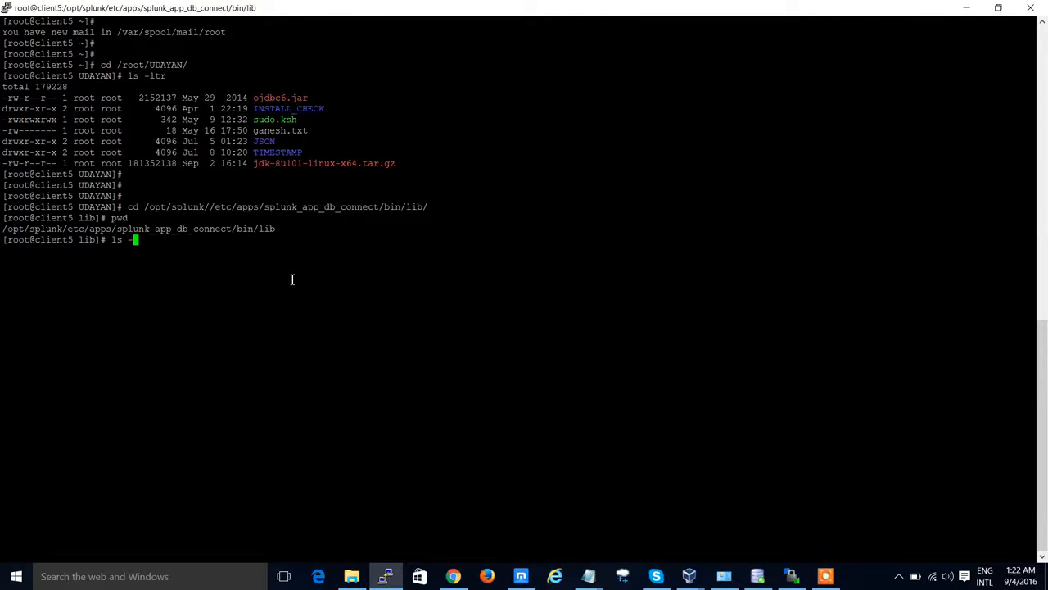
pyautogui.press('Return')
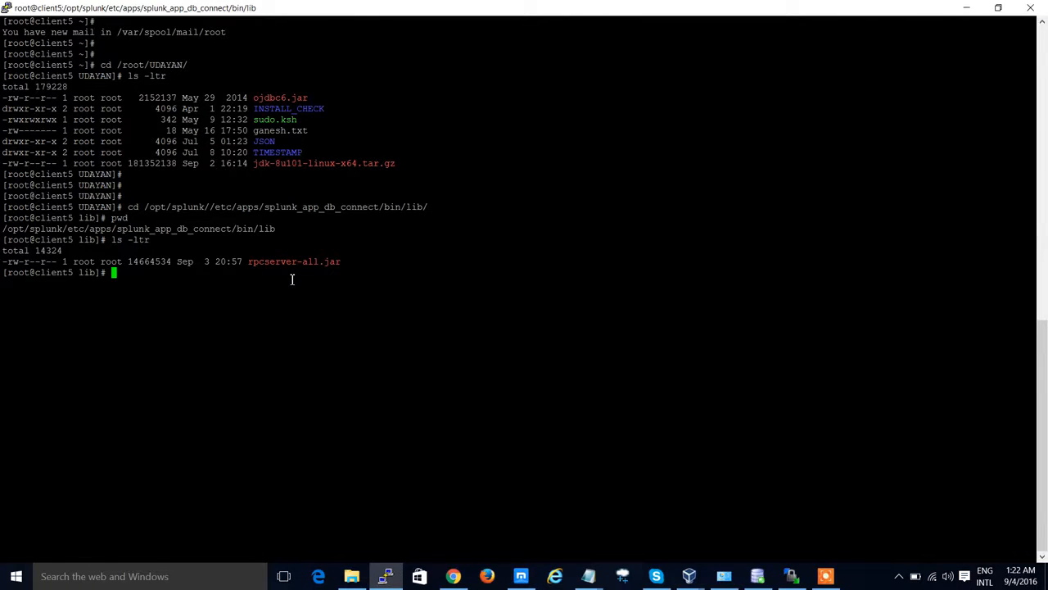
# Step: Copy /root/UDAYAN/ojdbc6.jar into the current DB Connect lib directory
pyautogui.doubleClick(304, 263)
pyautogui.click(316, 254)
pyautogui.press('Return')
pyautogui.press('Return')
pyautogui.write('cp')
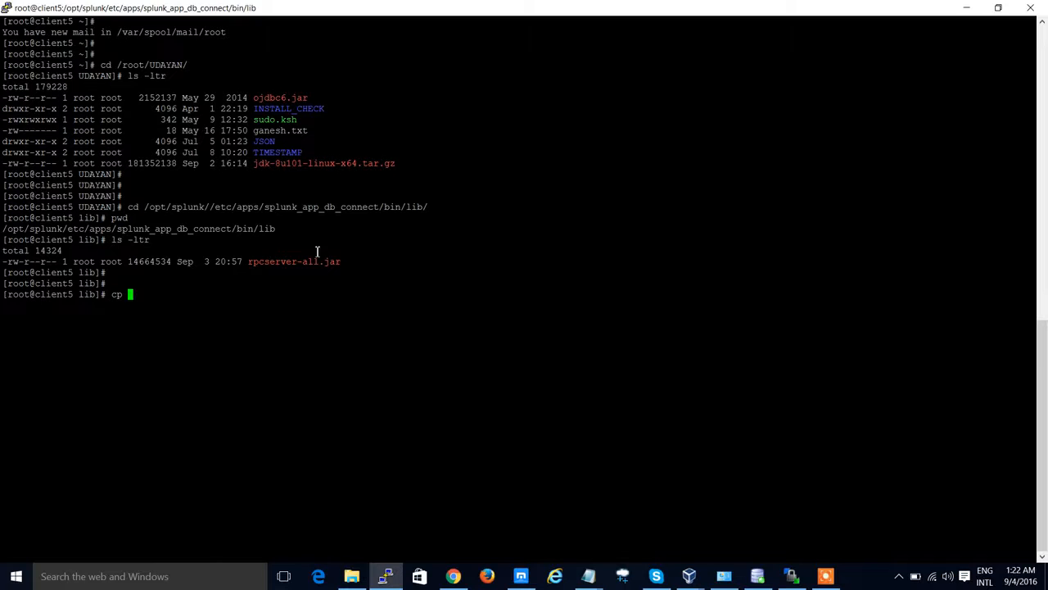
pyautogui.doubleClick(151, 68)
pyautogui.rightClick(151, 67)
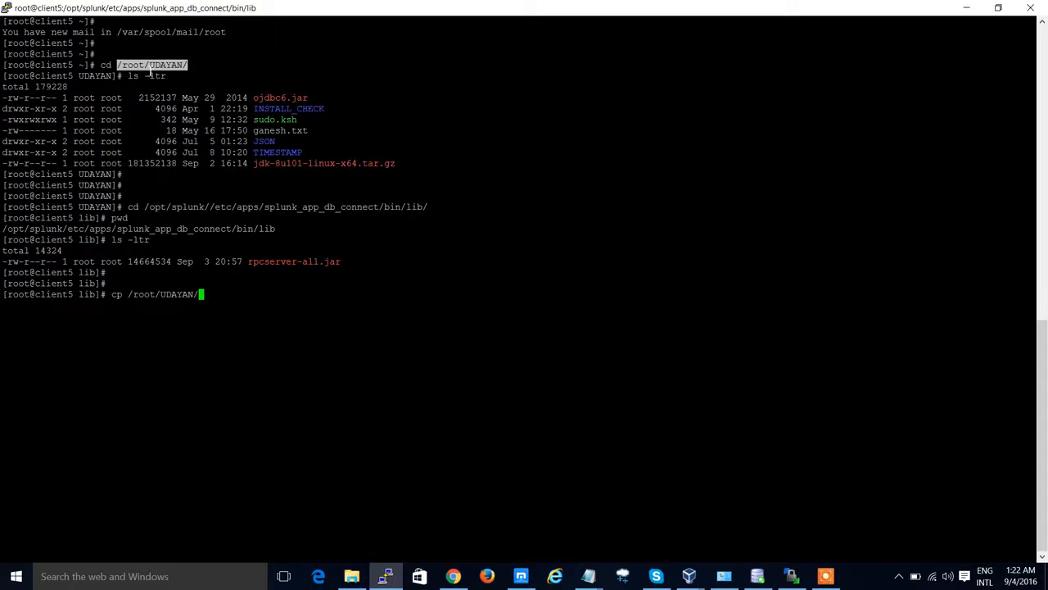
pyautogui.doubleClick(282, 98)
pyautogui.rightClick(291, 98)
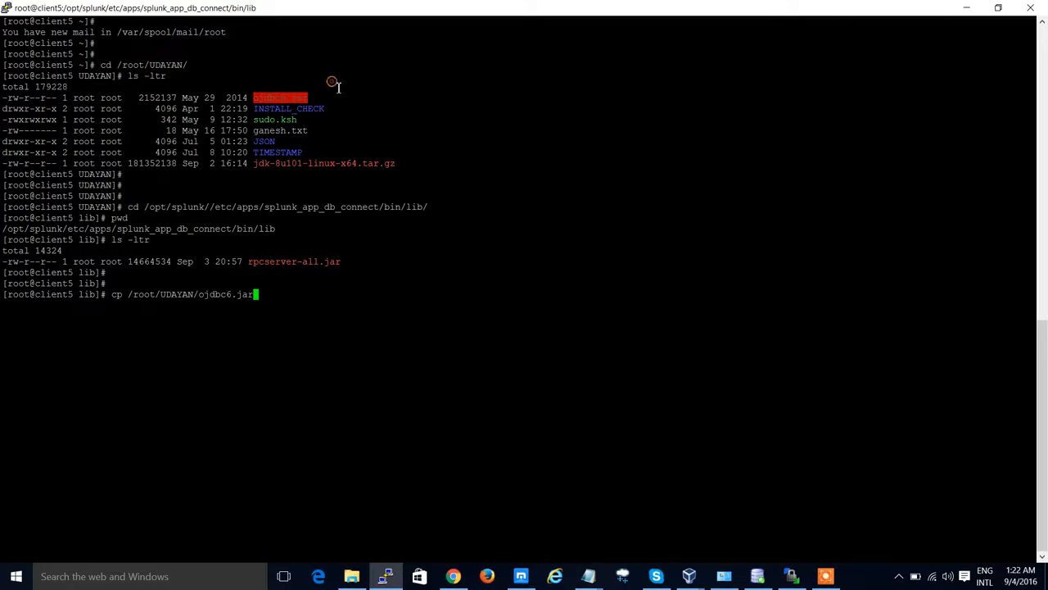
pyautogui.write('.')
pyautogui.press('Return')
# Step: List the lib folder and print its path to check the copied driver
pyautogui.write('ls -ltr')
pyautogui.press('Return')
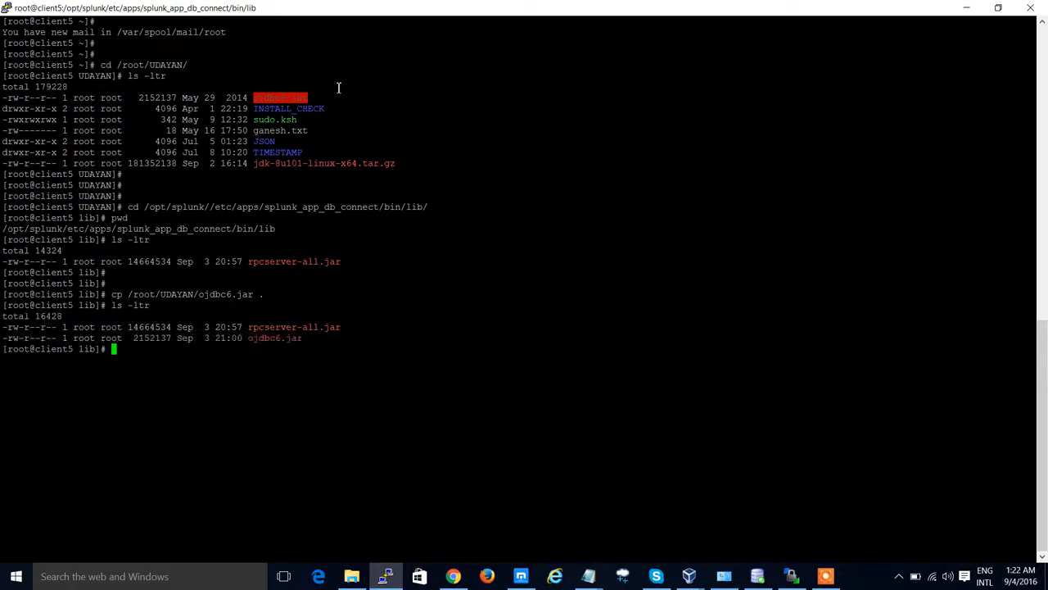
pyautogui.doubleClick(273, 338)
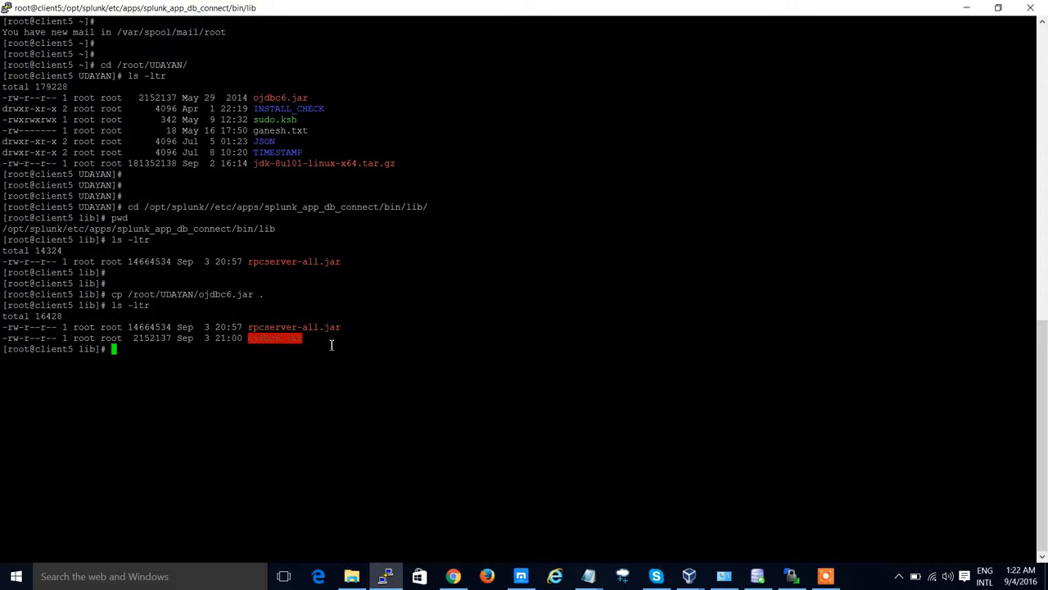
pyautogui.write('pwd')
pyautogui.press('Return')
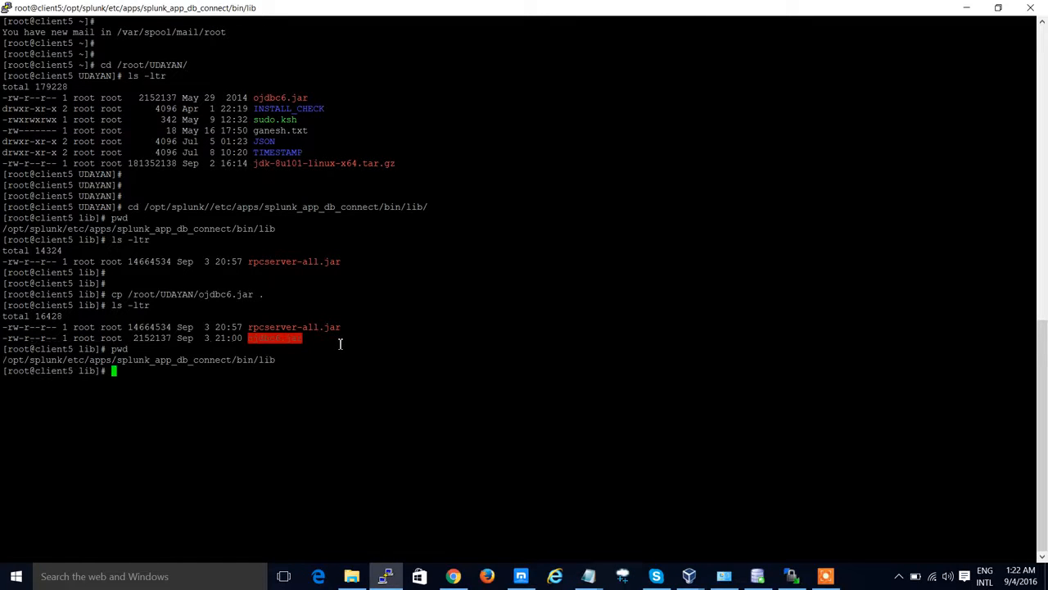
pyautogui.doubleClick(255, 365)
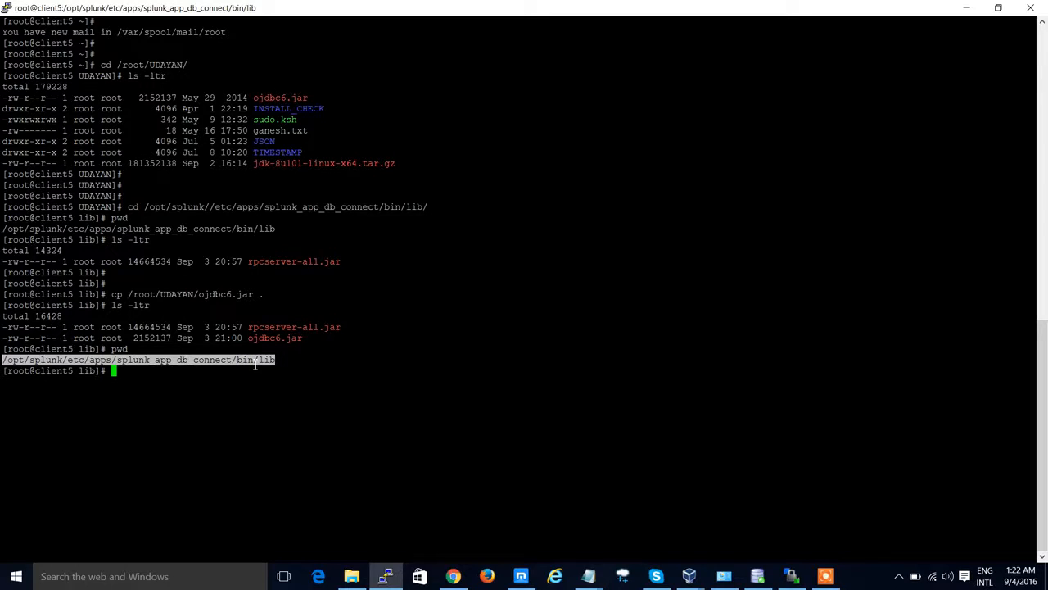
# Step: Change back to /root/UDAYAN/ and list its contents with ls -ltr
pyautogui.write('cd /root/UDAYAN/')
pyautogui.press('Return')
pyautogui.write('ls -ltr')
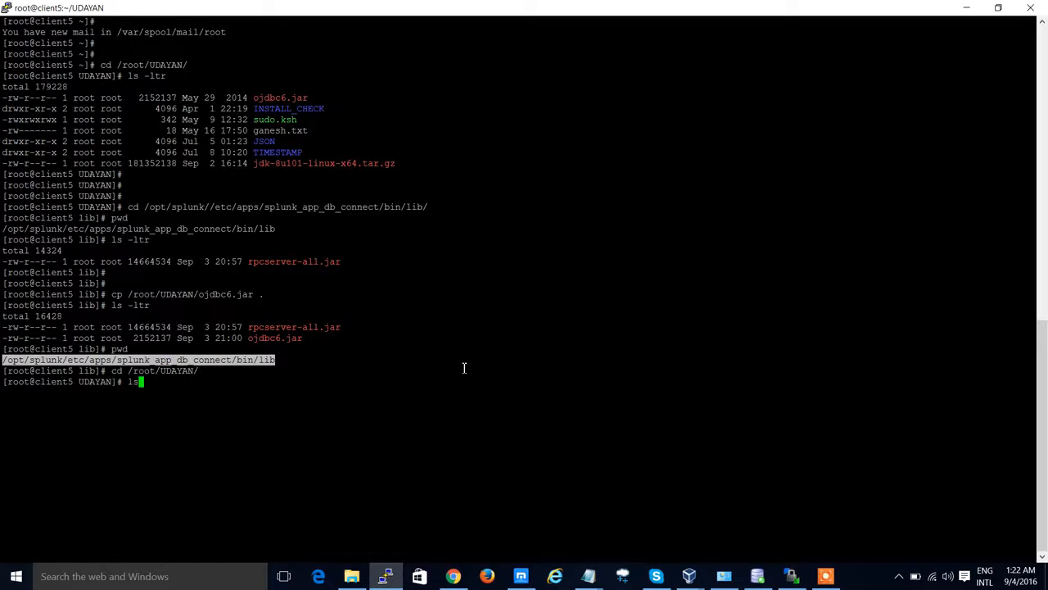
pyautogui.press('Return')
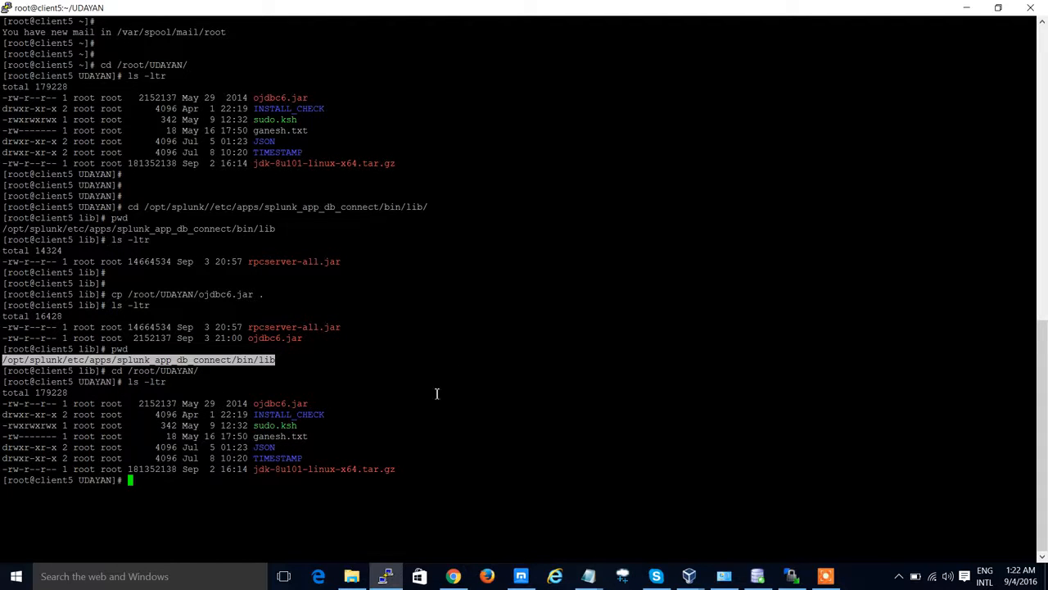
# Step: Copy jdk-8u101-linux-x64.tar.gz from /root/UDAYAN to its parent folder
pyautogui.doubleClick(364, 470)
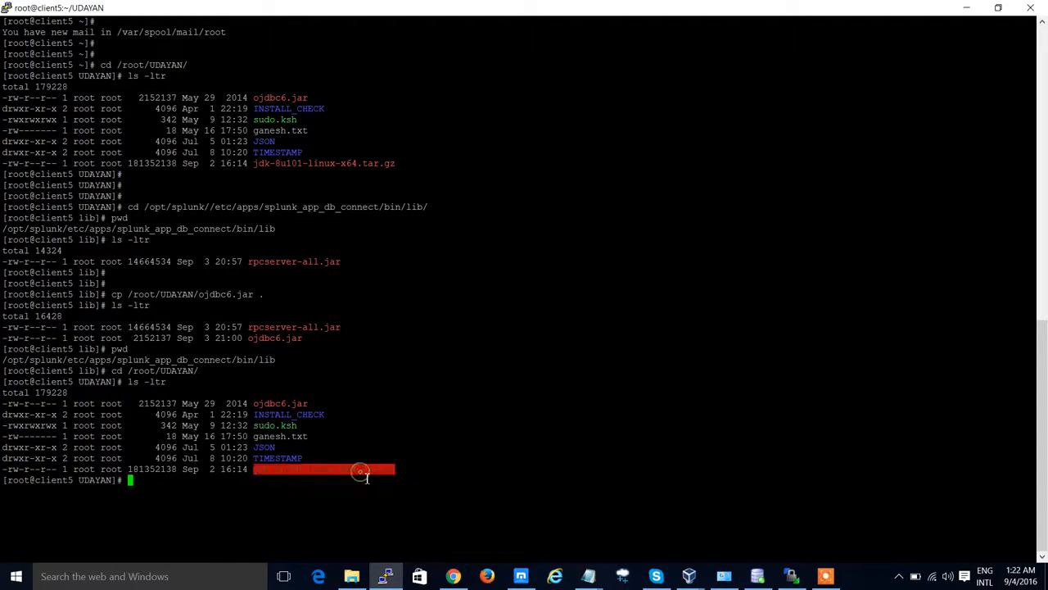
pyautogui.click(433, 403)
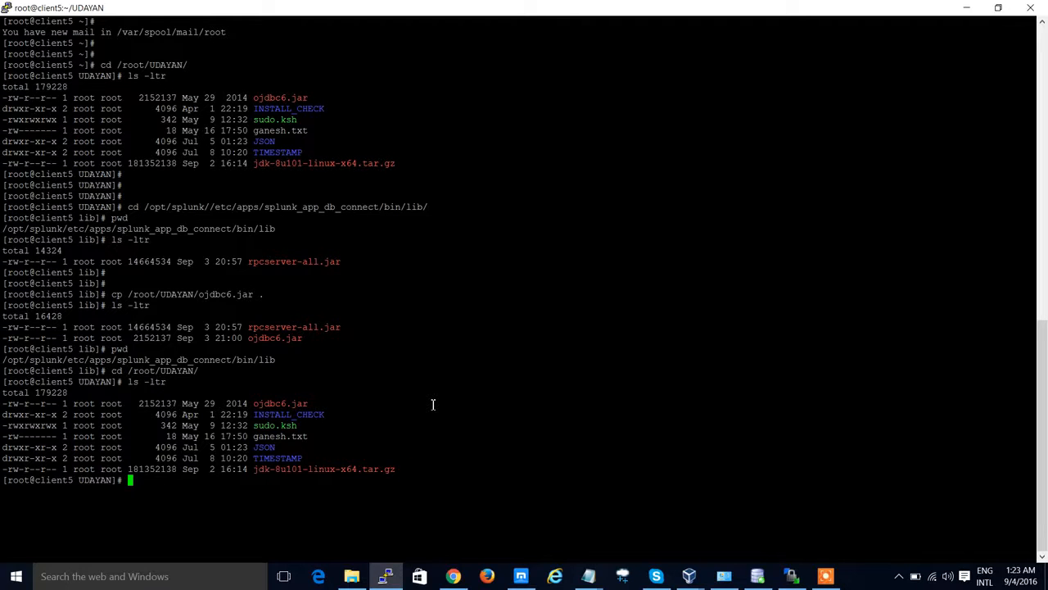
pyautogui.write('cp jdk')
pyautogui.press('Tab')
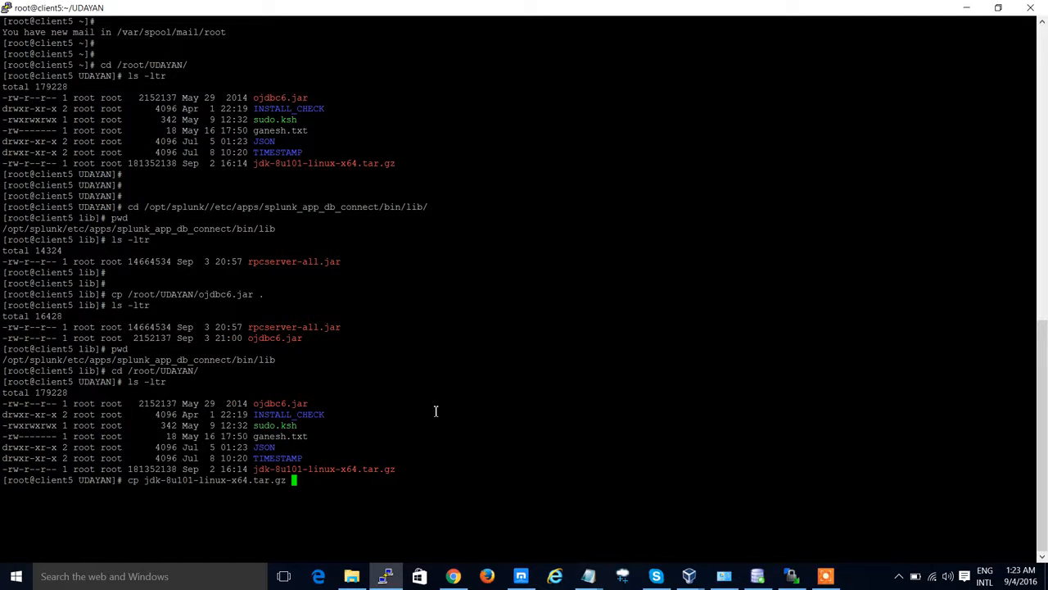
pyautogui.write('../.')
pyautogui.press('Return')
# Step: Go to the home directory, clear the screen, and list its contents with ls -ltr
pyautogui.write('cd ~/')
pyautogui.press('Return')
pyautogui.hotkey('ctrl', 'l')
pyautogui.write('ls -la')
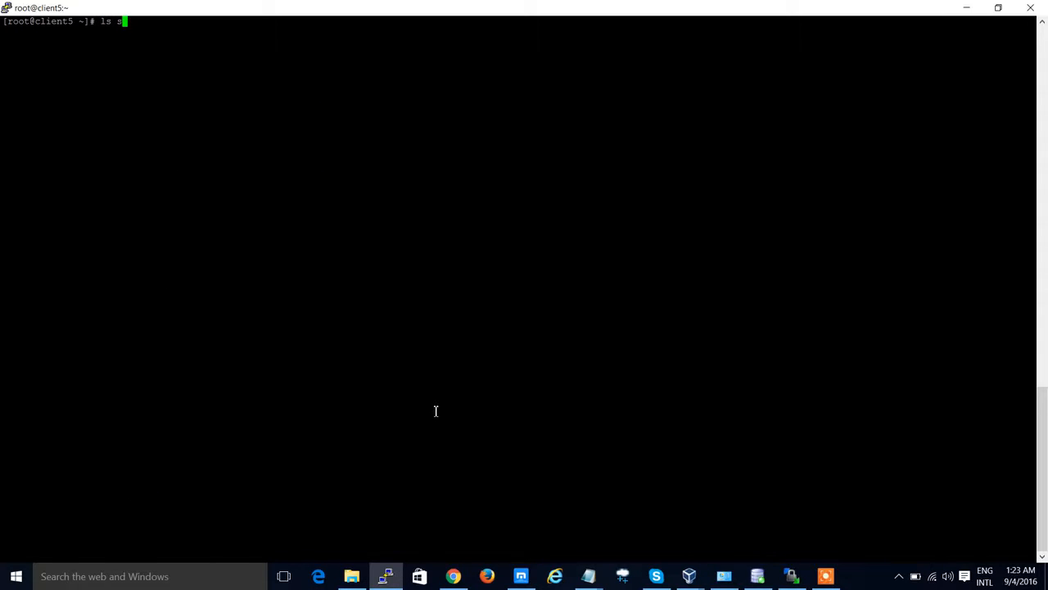
pyautogui.press('BackSpace')
pyautogui.press('BackSpace')
pyautogui.press('BackSpace')
pyautogui.write('-ltr')
pyautogui.press('Return')
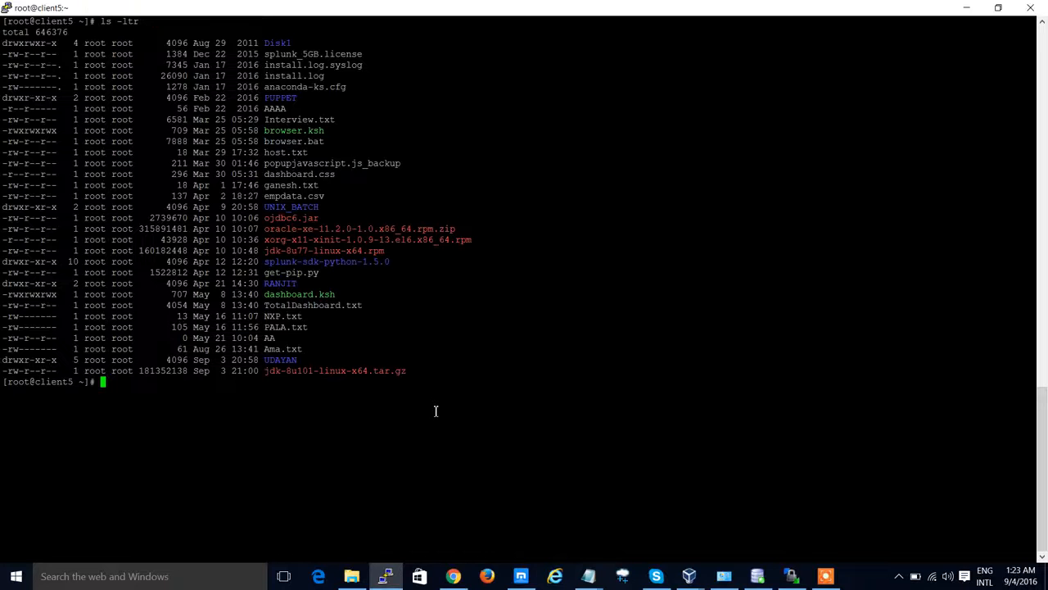
# Step: Extract jdk-8u101-linux-x64.tar.gz in /root using tar xvf
pyautogui.doubleClick(393, 372)
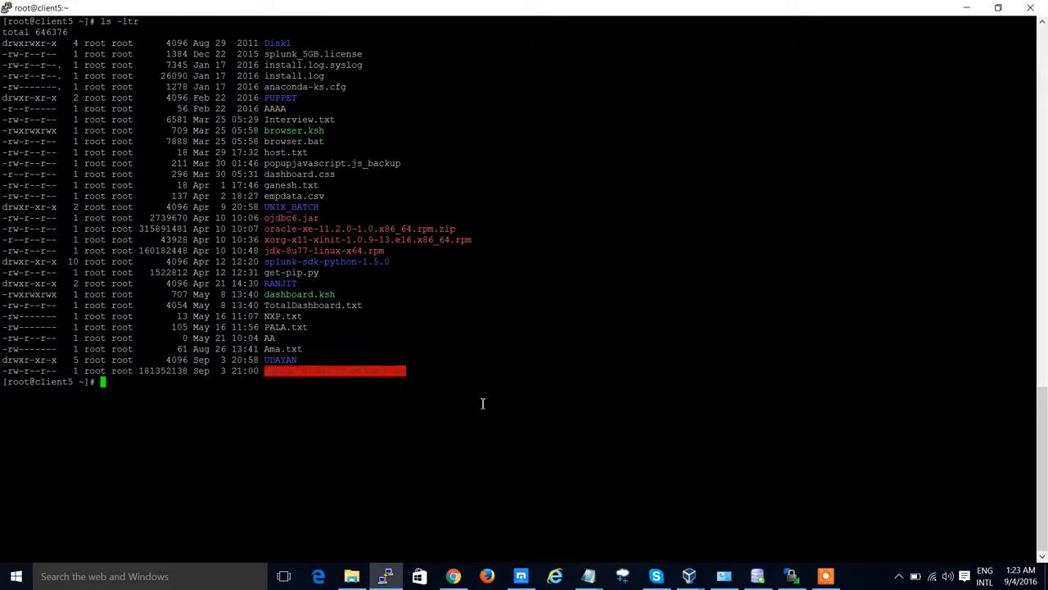
pyautogui.write('pwd')
pyautogui.press('Return')
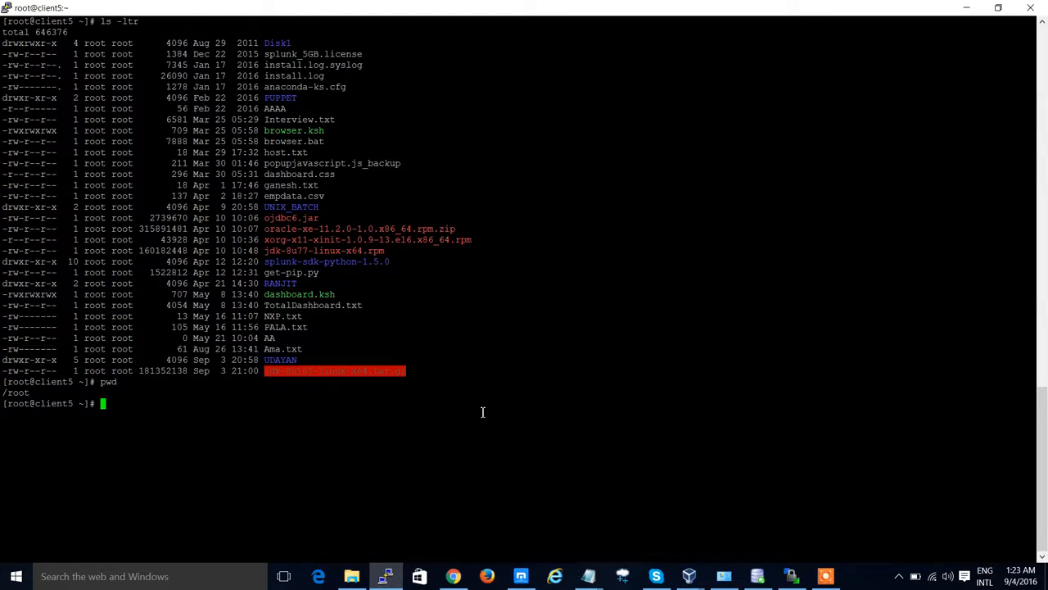
pyautogui.doubleClick(16, 392)
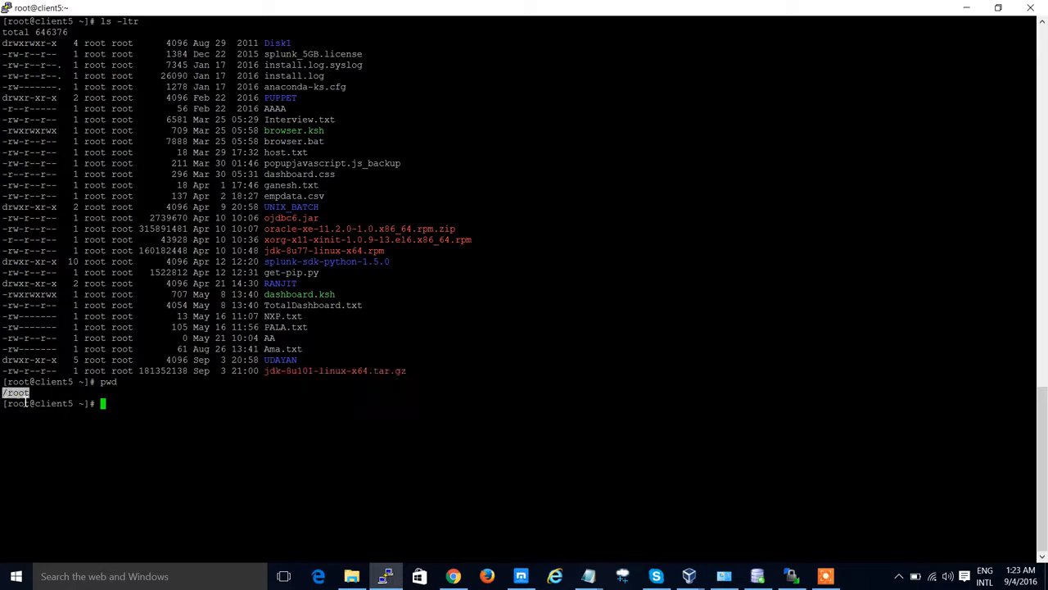
pyautogui.doubleClick(287, 373)
pyautogui.press('super+c')
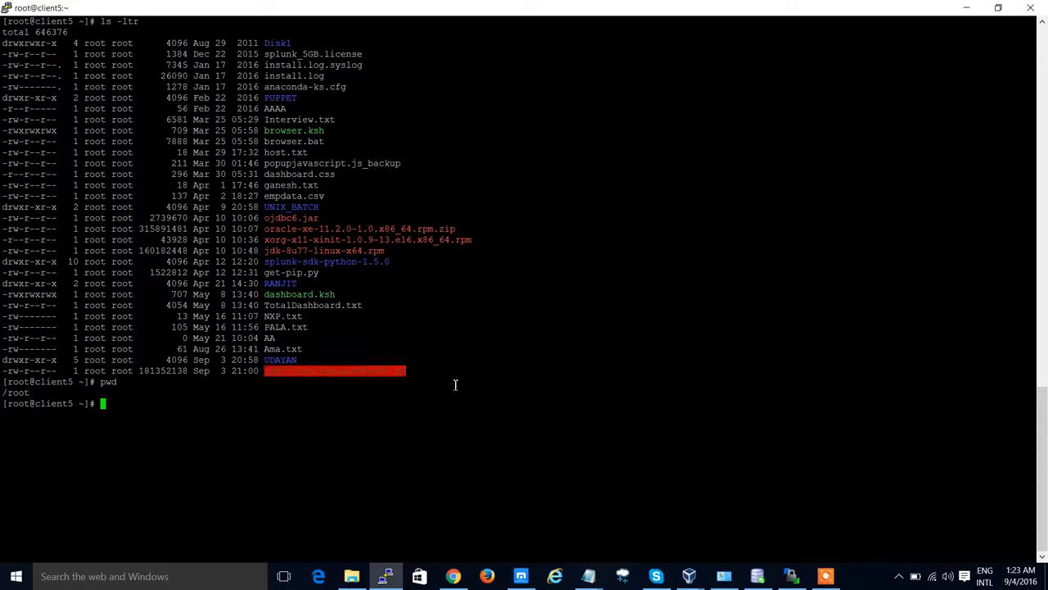
pyautogui.write('tar xvf')
pyautogui.rightClick(455, 384)
pyautogui.press('Return')
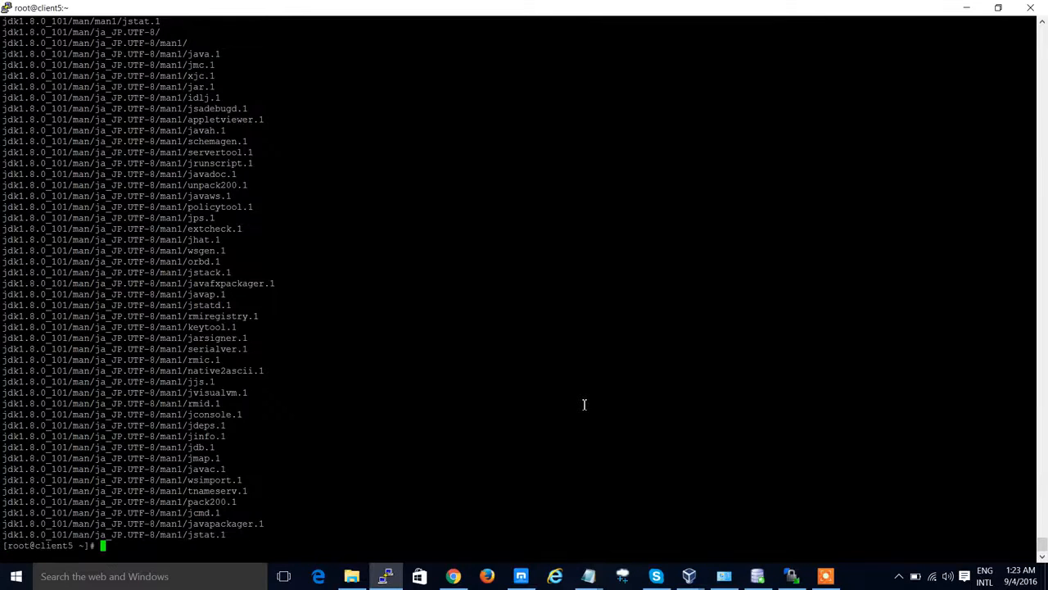
# Step: List /root and change into the extracted jdk1.8.0_101 folder
pyautogui.write('ls -ltr')
pyautogui.press('Return')
pyautogui.doubleClick(322, 508)
pyautogui.write('cd')
pyautogui.rightClick(425, 457)
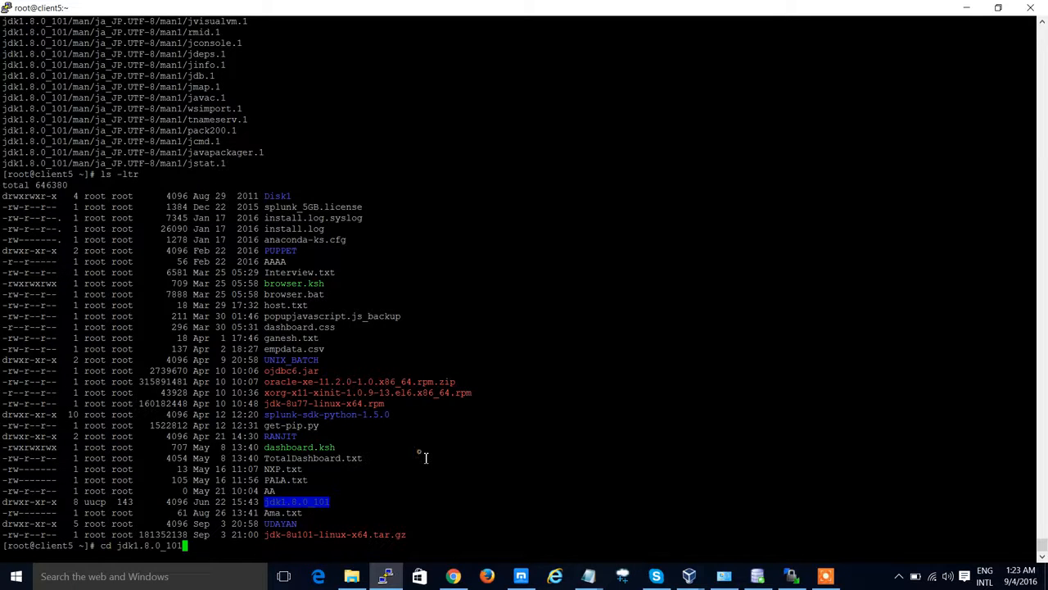
pyautogui.press('Return')
# Step: List the jdk1.8.0_101 folder and change into its jre subfolder
pyautogui.write('ls -ltr')
pyautogui.press('Return')
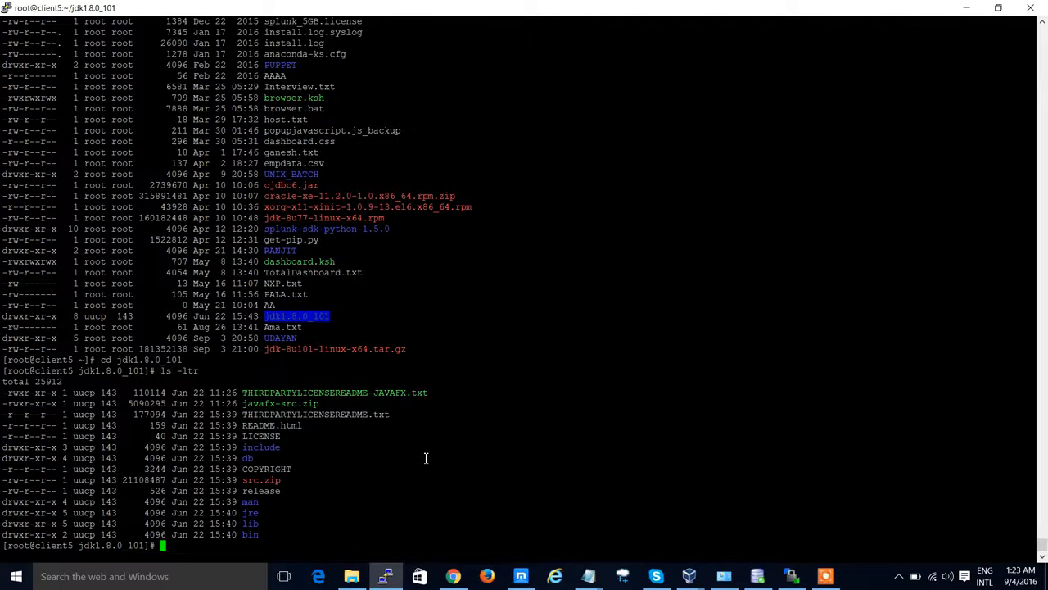
pyautogui.write('cd')
pyautogui.doubleClick(251, 512)
pyautogui.rightClick(367, 461)
pyautogui.press('Return')
# Step: List the jre folder and change into its bin subfolder
pyautogui.write('ls ')
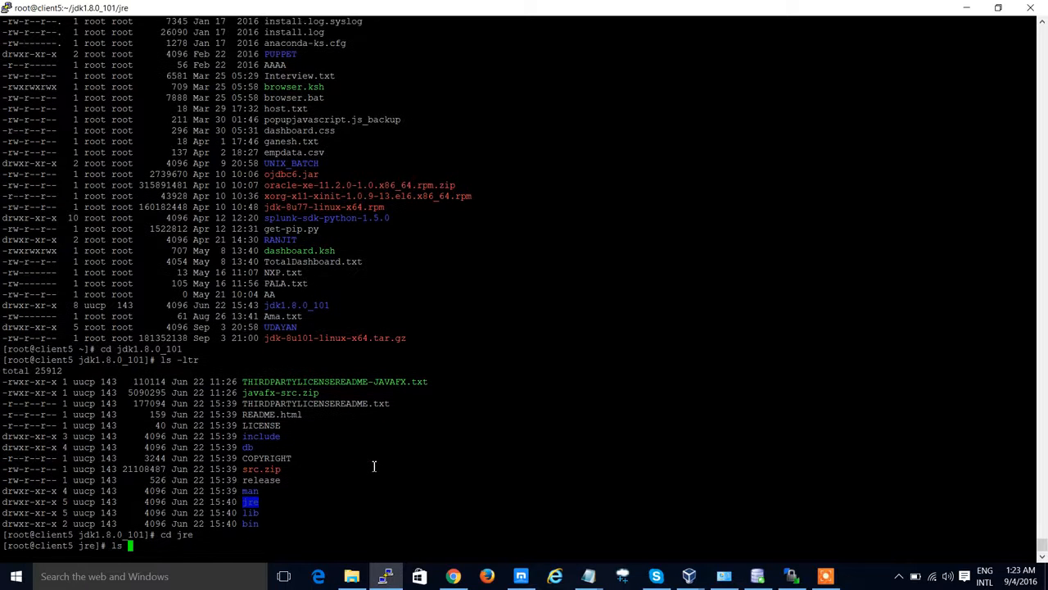
pyautogui.write('-ltr')
pyautogui.press('Return')
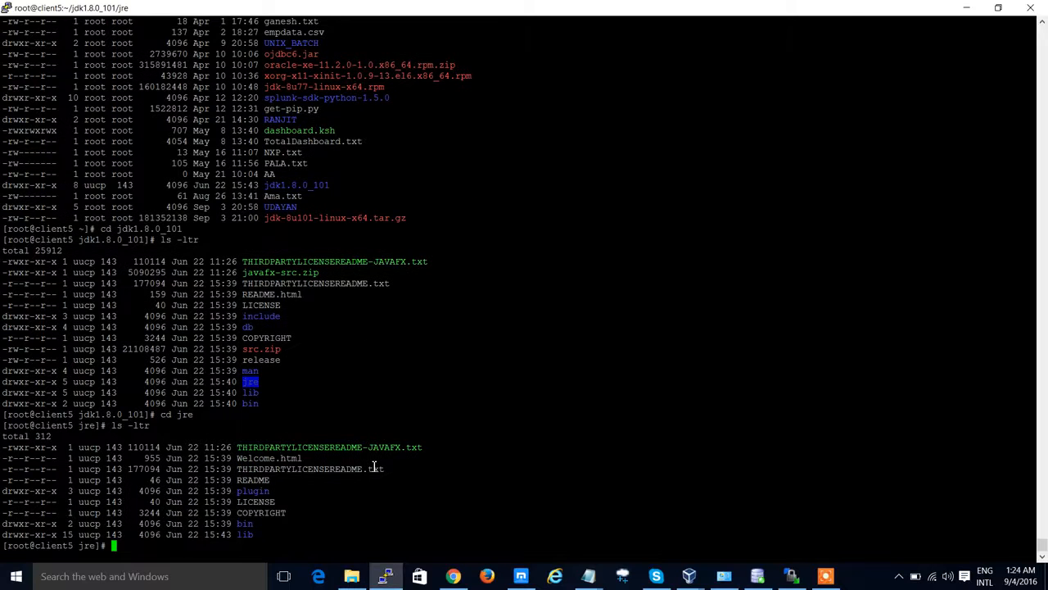
pyautogui.doubleClick(246, 524)
pyautogui.write('cd bin/')
pyautogui.press('Return')
# Step: List the jre bin folder with ls -ltr and print its full path
pyautogui.write('lsl -')
pyautogui.press('BackSpace')
pyautogui.press('BackSpace')
pyautogui.press('BackSpace')
pyautogui.write('-ltr')
pyautogui.press('Return')
pyautogui.write('r')
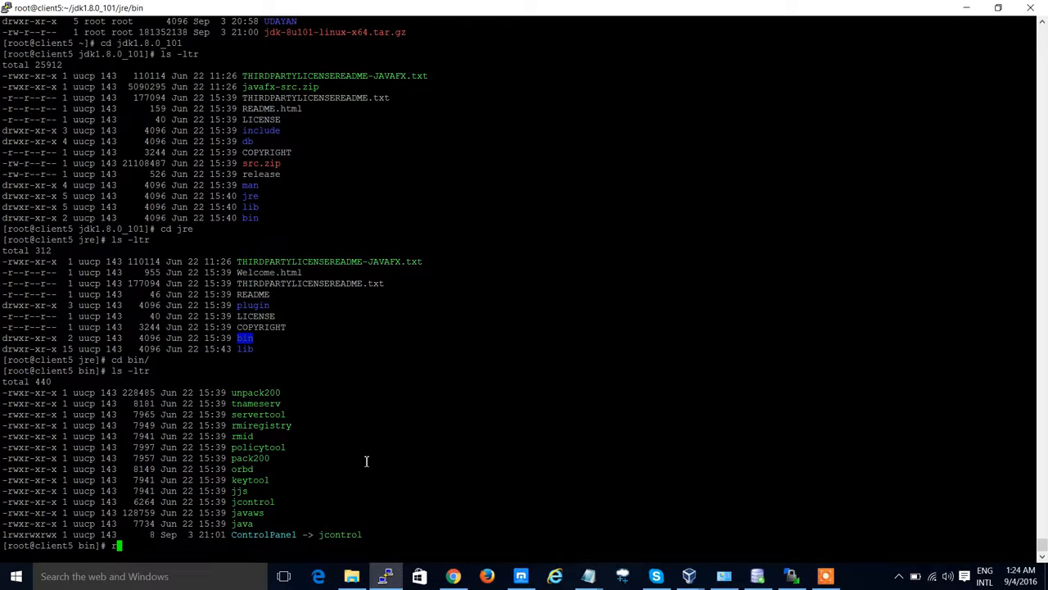
pyautogui.moveTo(386, 538); pyautogui.dragTo(8, 394)
pyautogui.click(459, 409)
pyautogui.press('BackSpace')
pyautogui.write('pwd')
pyautogui.press('Return')
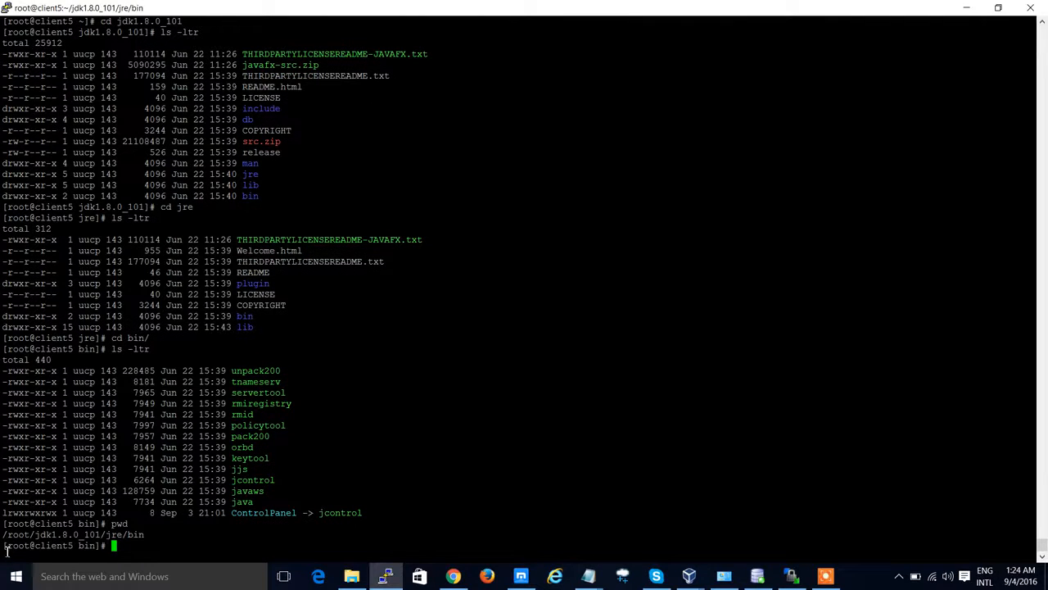
# Step: Copy the /root/jdk1.8.0_101/jre path from the terminal and start the DB Connect v2 setup in the browser
pyautogui.moveTo(8, 540); pyautogui.dragTo(125, 545)
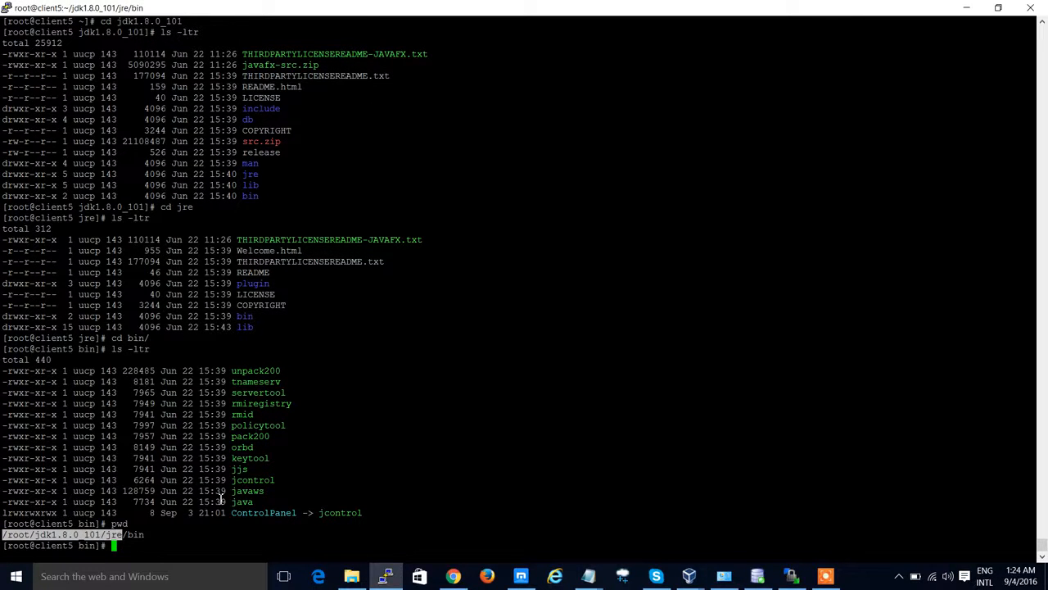
pyautogui.click(454, 576)
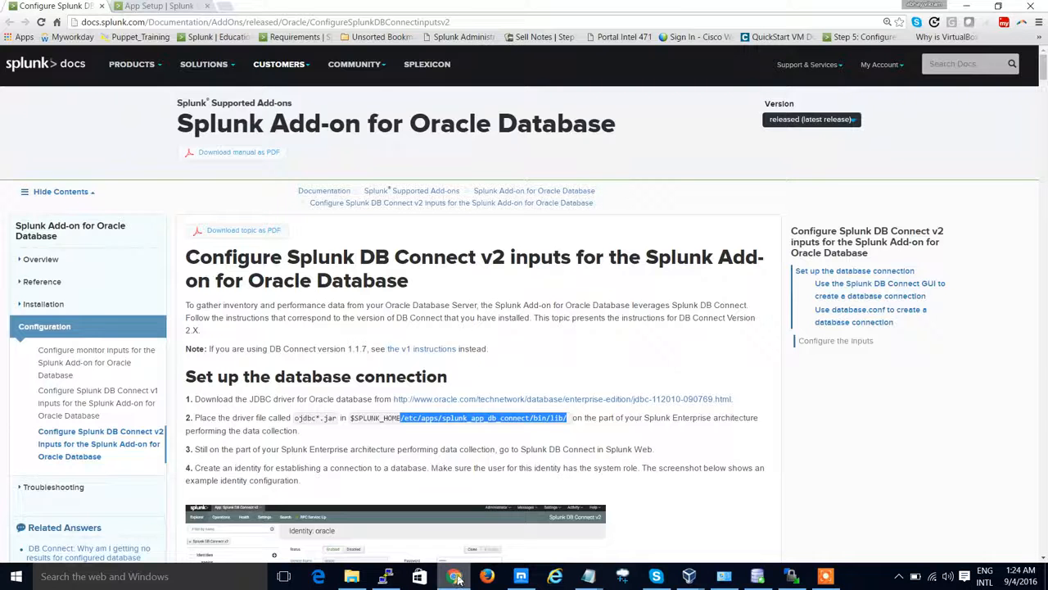
pyautogui.click(161, 7)
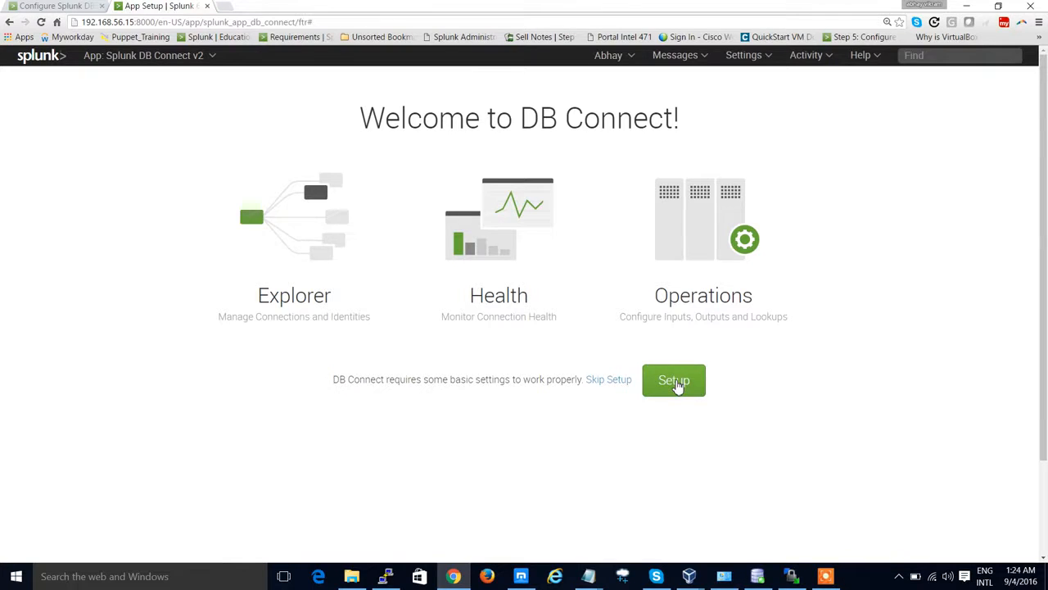
pyautogui.click(675, 382)
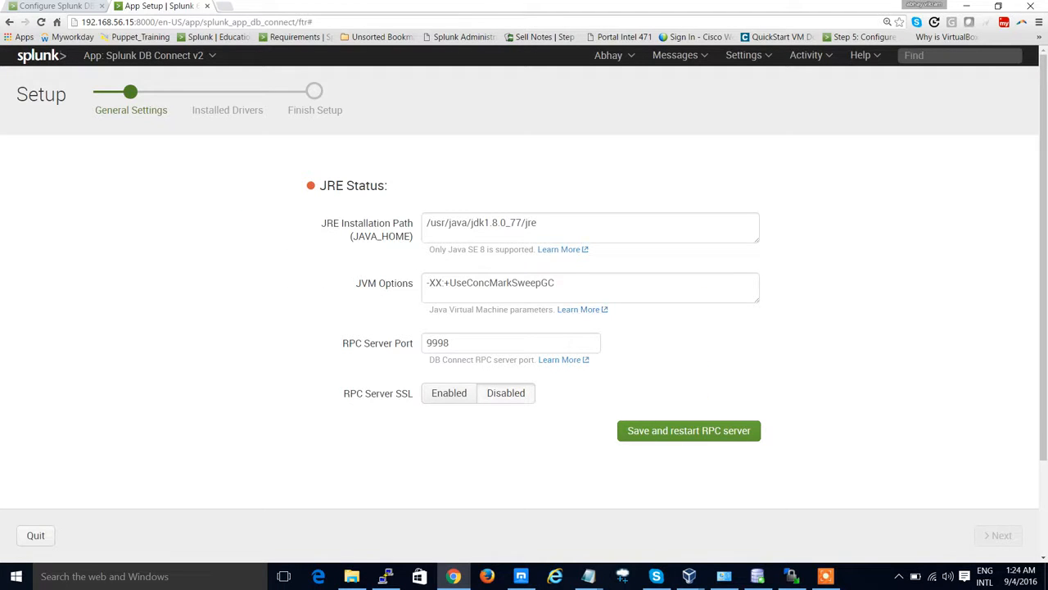
# Step: Save the existing JRE Installation Path /usr/java/jdk1.8.0_77/jre into a new Notepad document
pyautogui.click(545, 222)
pyautogui.moveTo(545, 223); pyautogui.dragTo(426, 223)
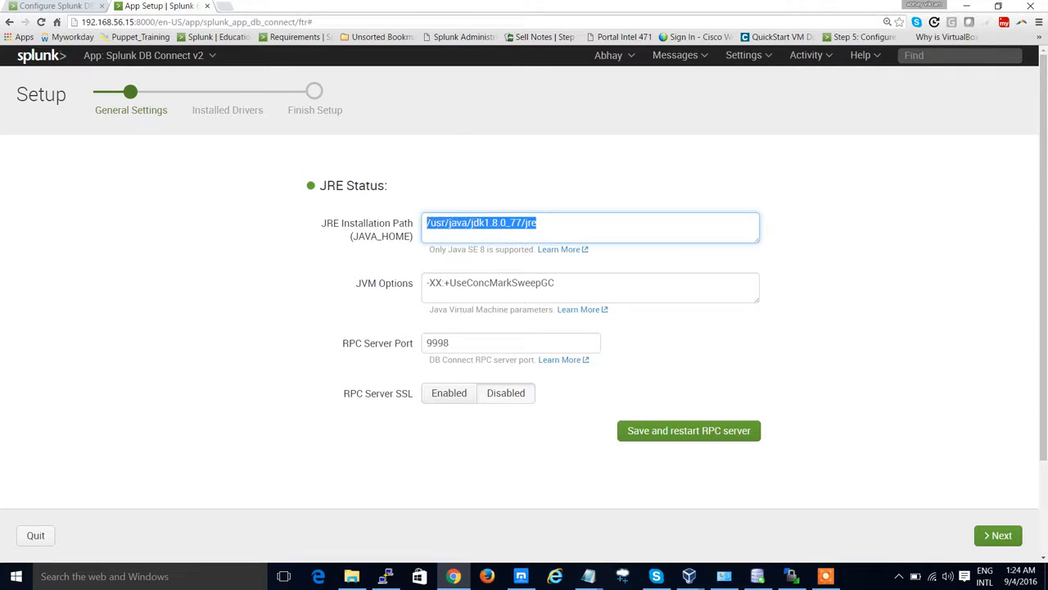
pyautogui.click(480, 197)
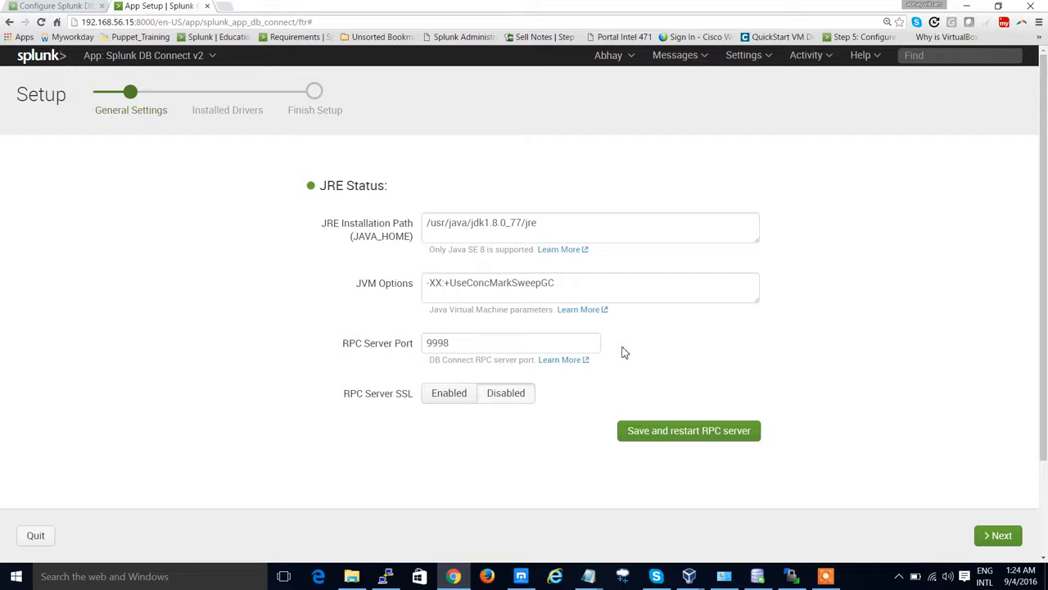
pyautogui.moveTo(561, 222); pyautogui.dragTo(427, 222)
pyautogui.hotkey('ctrl', 'c')
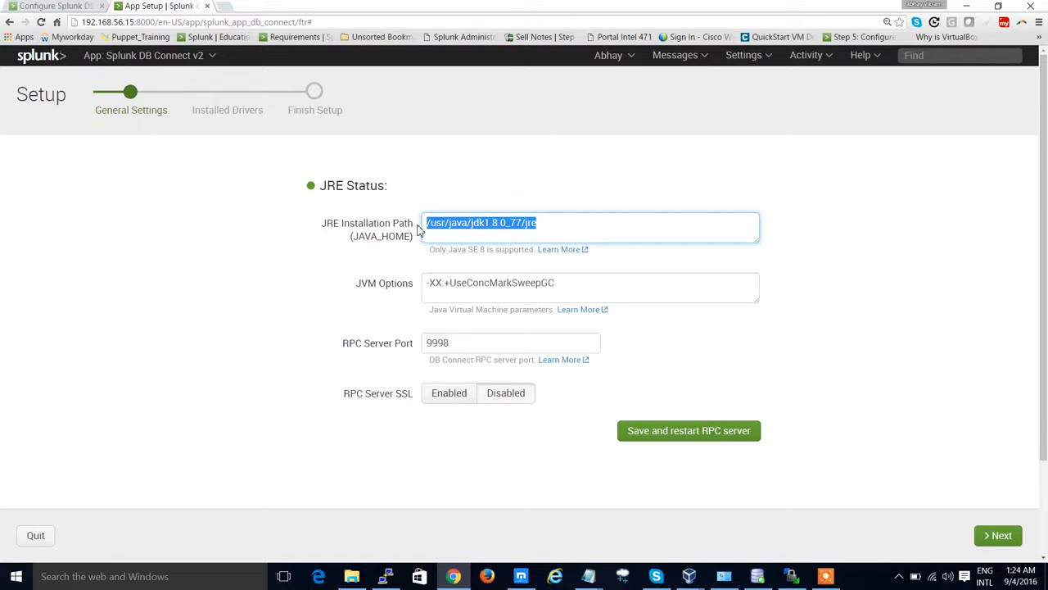
pyautogui.press('super+r')
pyautogui.write('notepa')
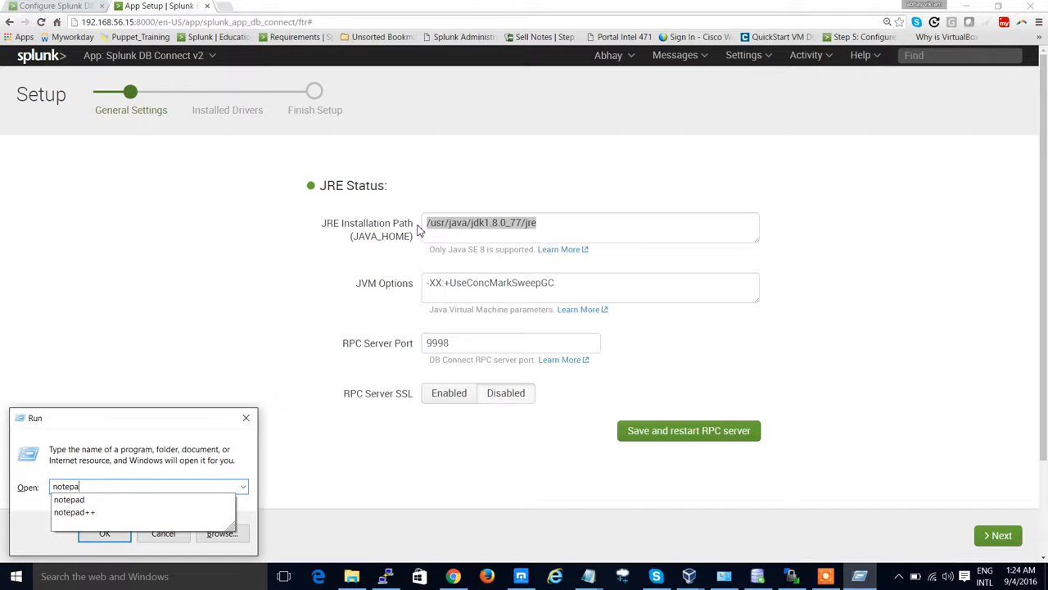
pyautogui.write('d')
pyautogui.press('Return')
pyautogui.hotkey('ctrl', 'v')
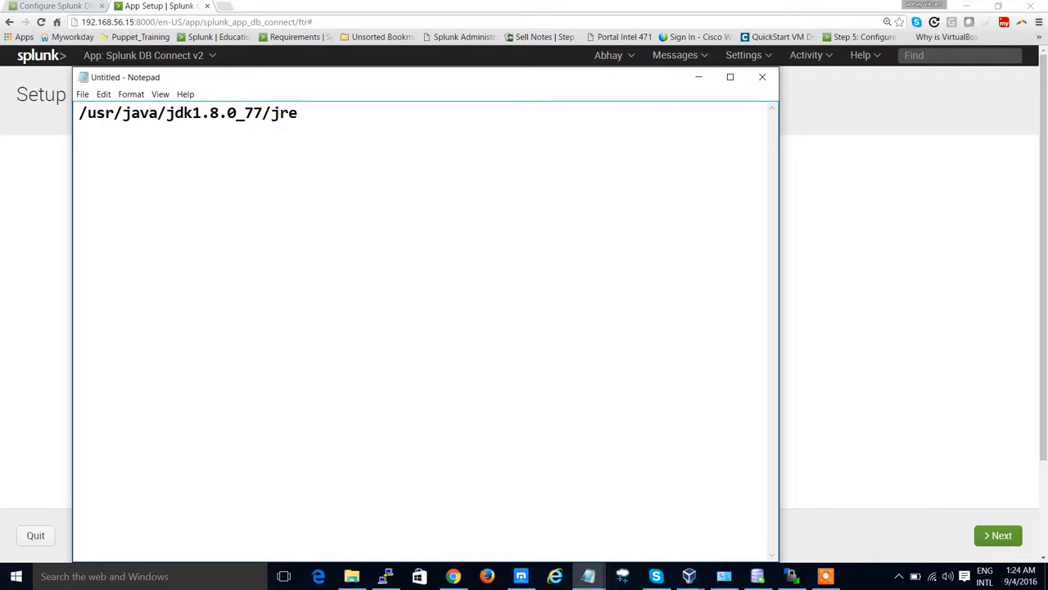
# Step: Set the JRE Installation Path to /root/jdk1.8.0_101/jre, copying it again from the terminal
pyautogui.hotkey('alt', 'Tab')
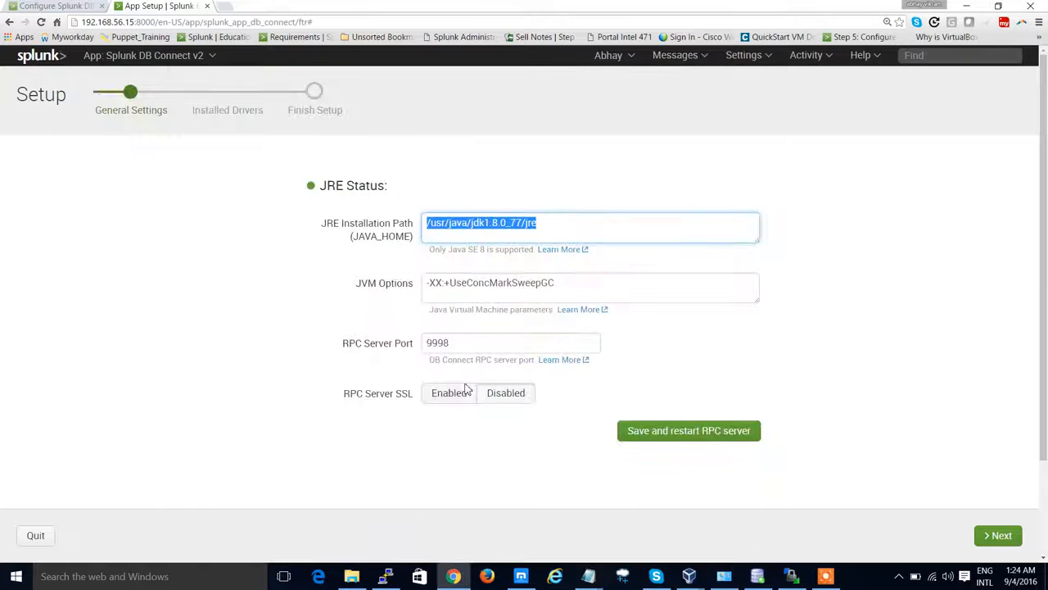
pyautogui.moveTo(589, 579)
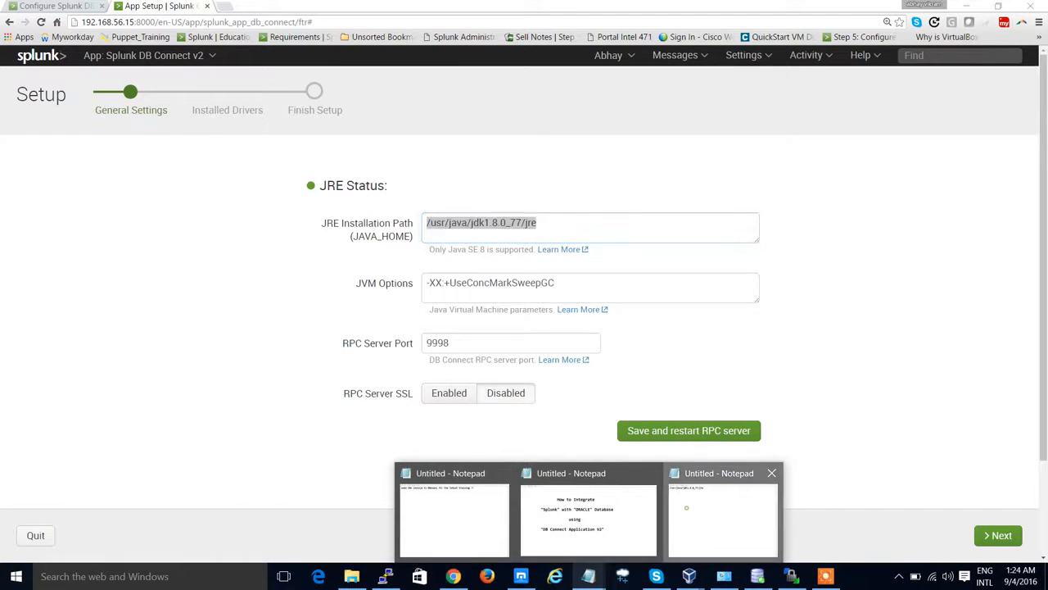
pyautogui.click(688, 508)
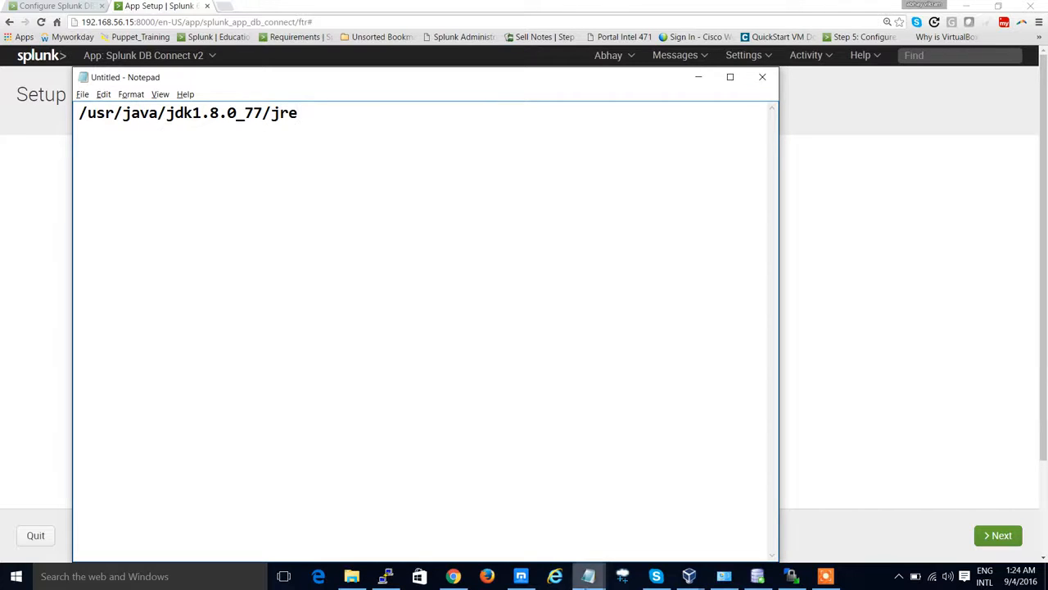
pyautogui.click(388, 576)
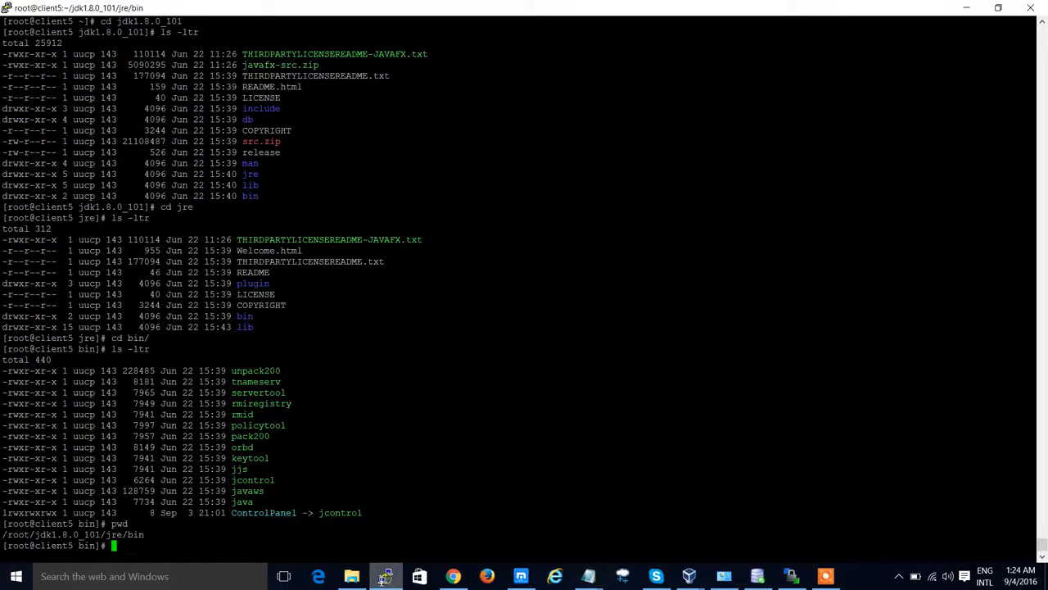
pyautogui.moveTo(5, 537); pyautogui.dragTo(127, 541)
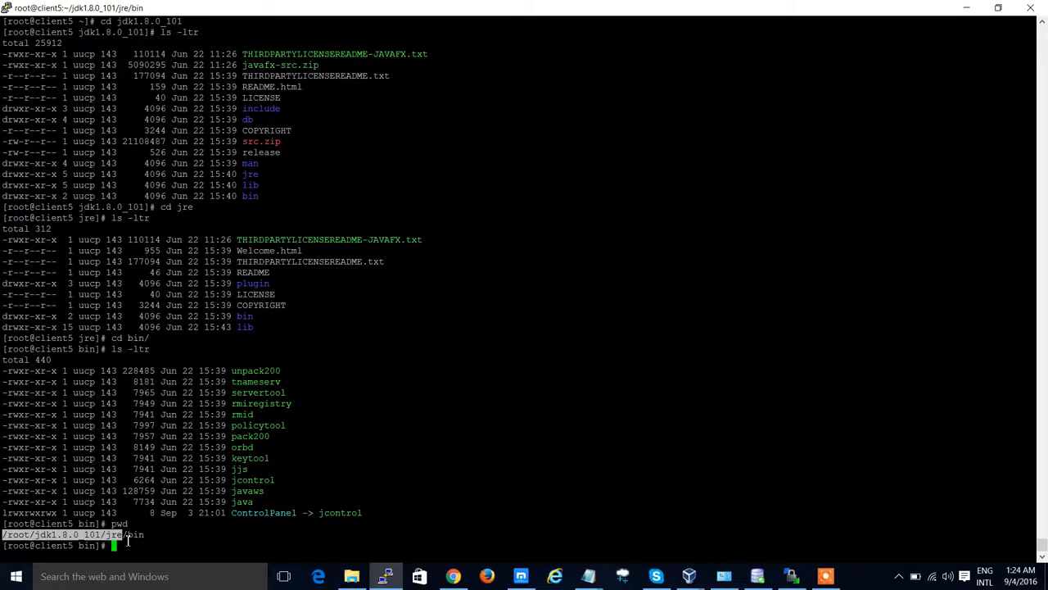
pyautogui.click(453, 576)
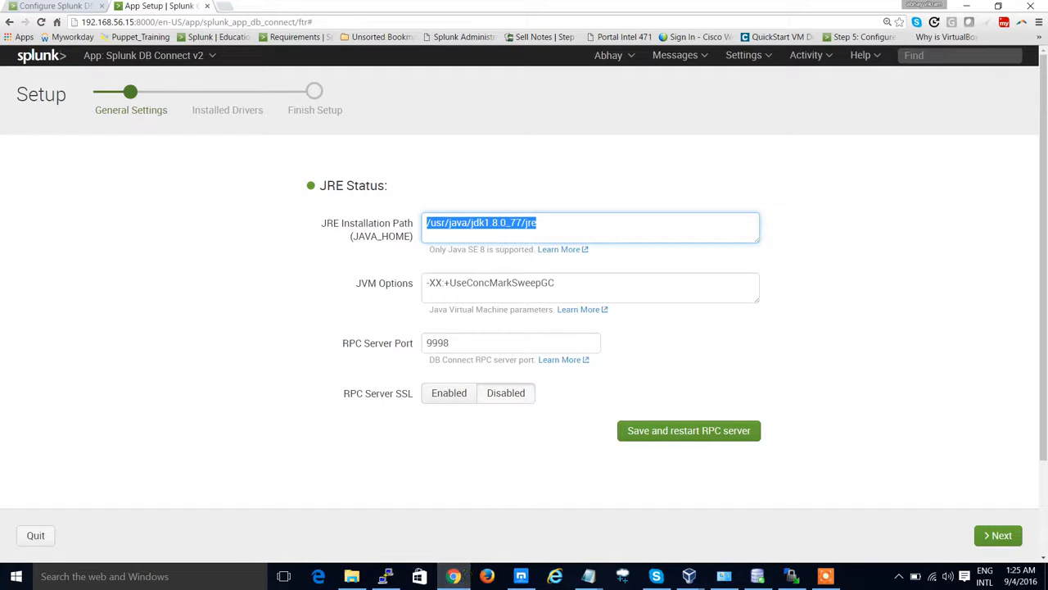
pyautogui.write('/root/jdk1.8.0_101/jre')
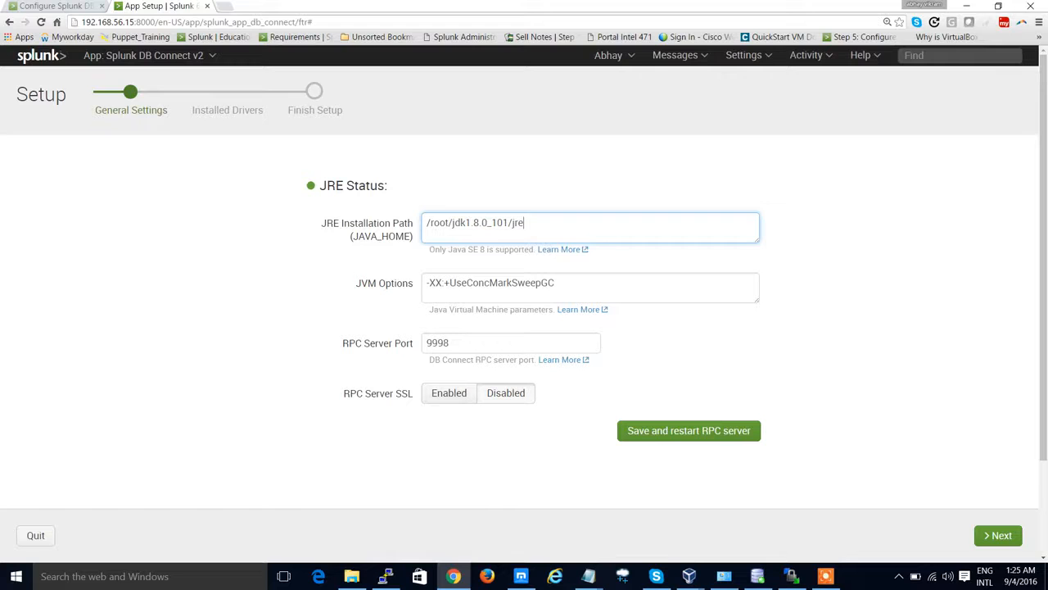
# Step: Enable RPC Server SSL and save the settings, confirming the RPC server restart
pyautogui.click(452, 397)
pyautogui.click(665, 434)
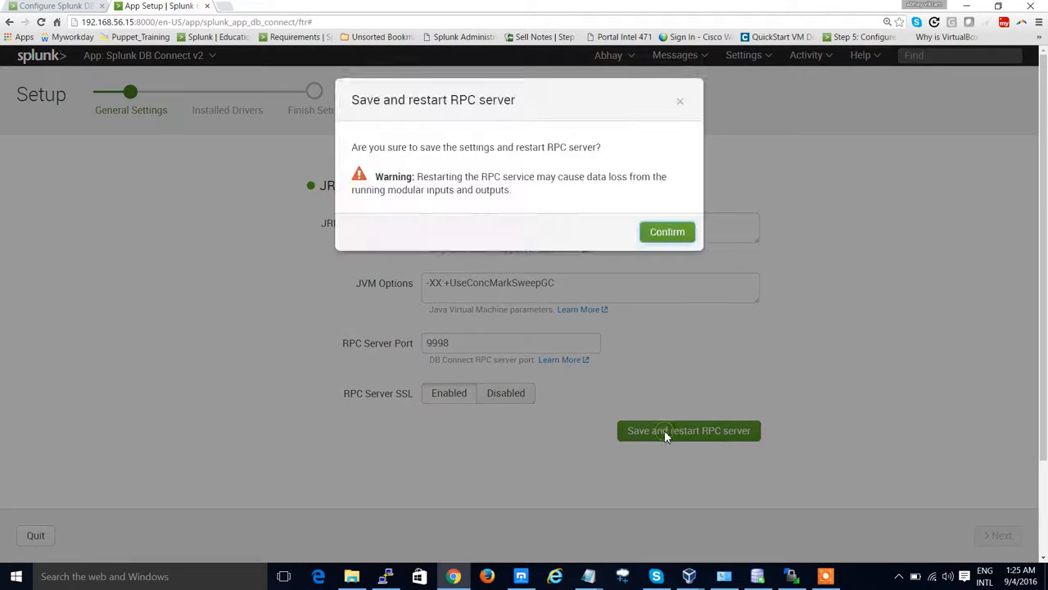
pyautogui.click(667, 235)
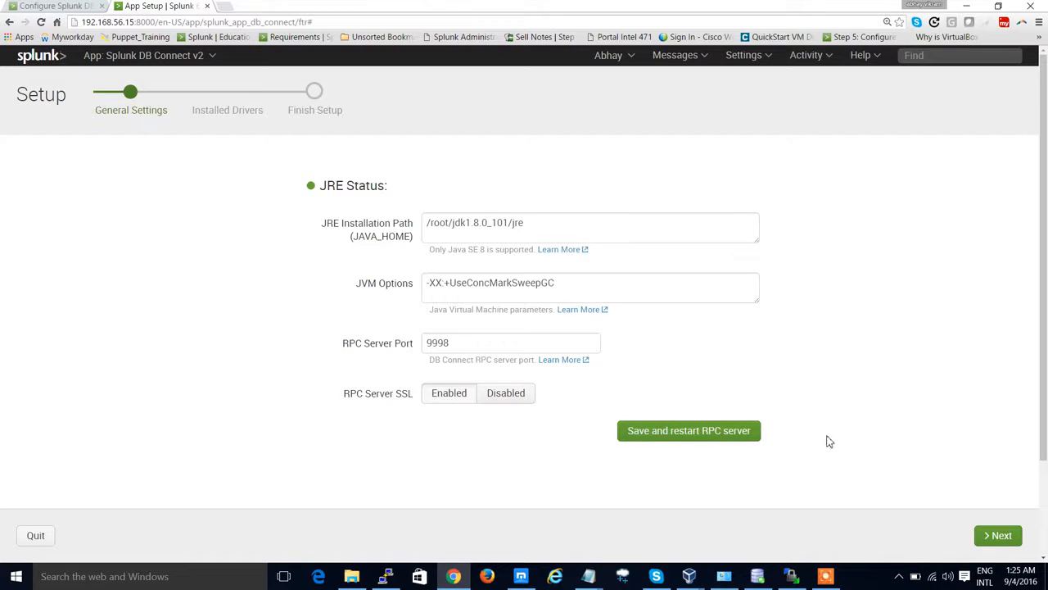
# Step: Move on to the Installed Drivers page and restart Splunk with /opt/splunk/bin/splunk restart in the terminal
pyautogui.click(1001, 536)
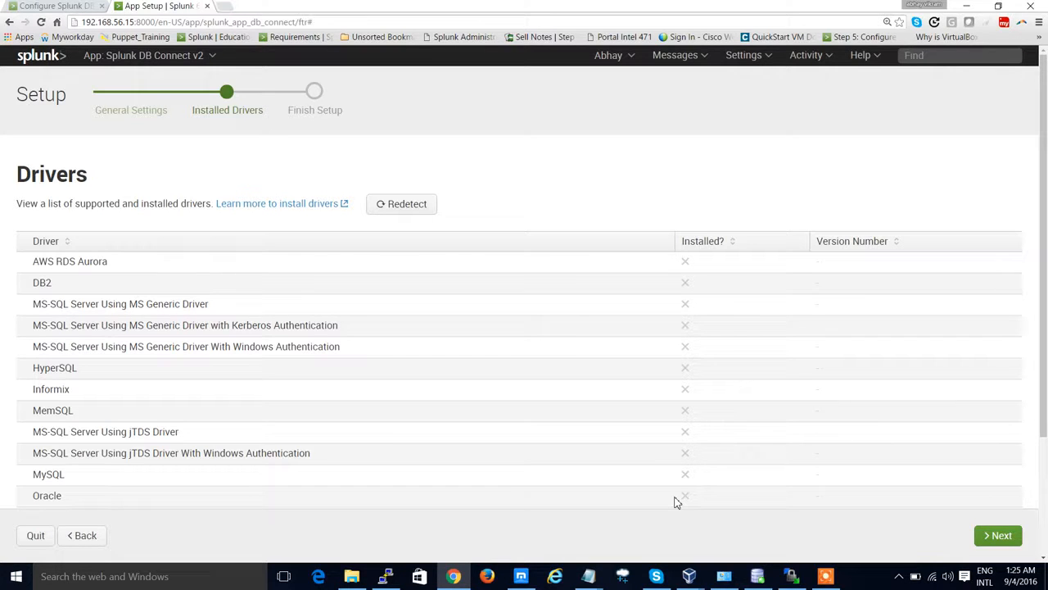
pyautogui.click(384, 575)
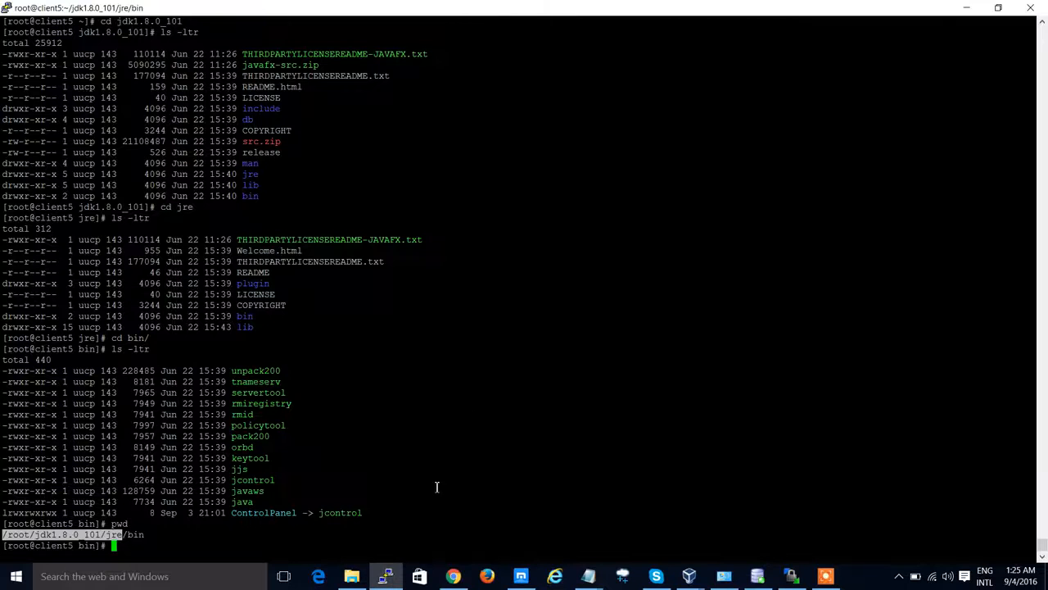
pyautogui.click(469, 403)
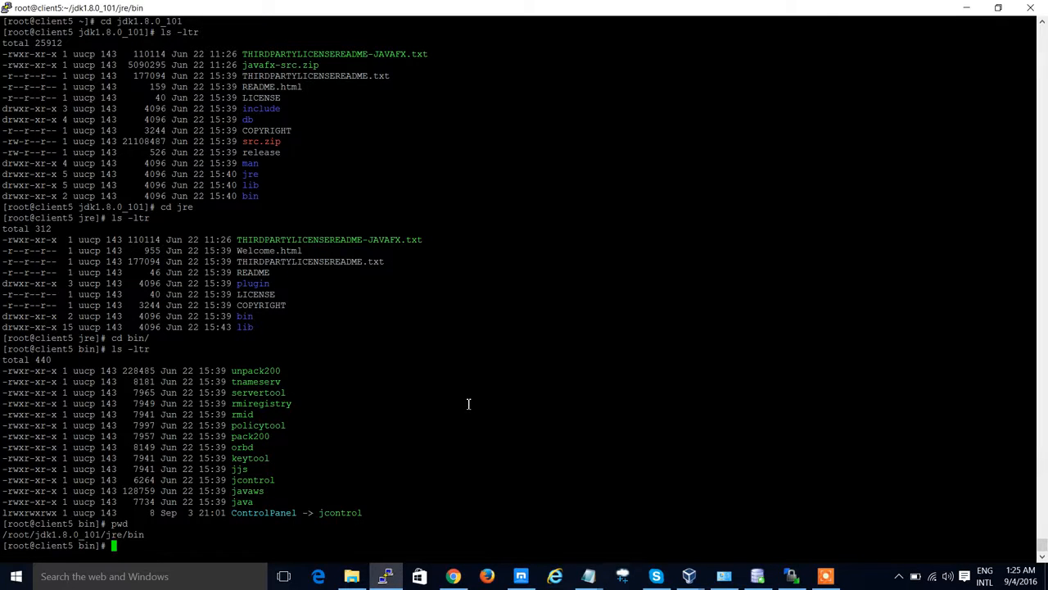
pyautogui.write('/opt/splunk/bin/splunk restart')
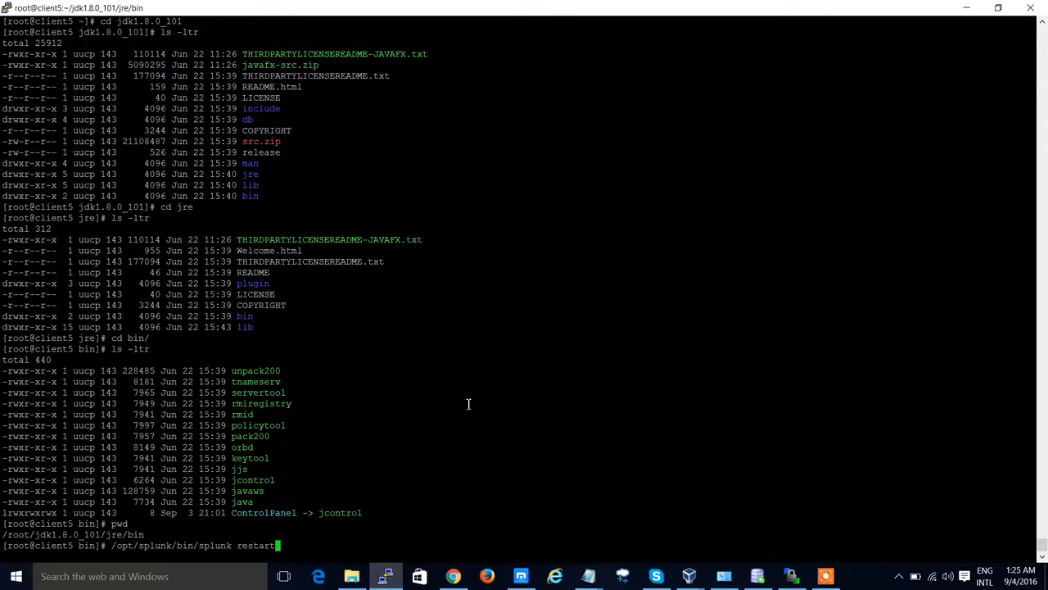
pyautogui.hotkey('ctrl', 'l')
pyautogui.press('Return')
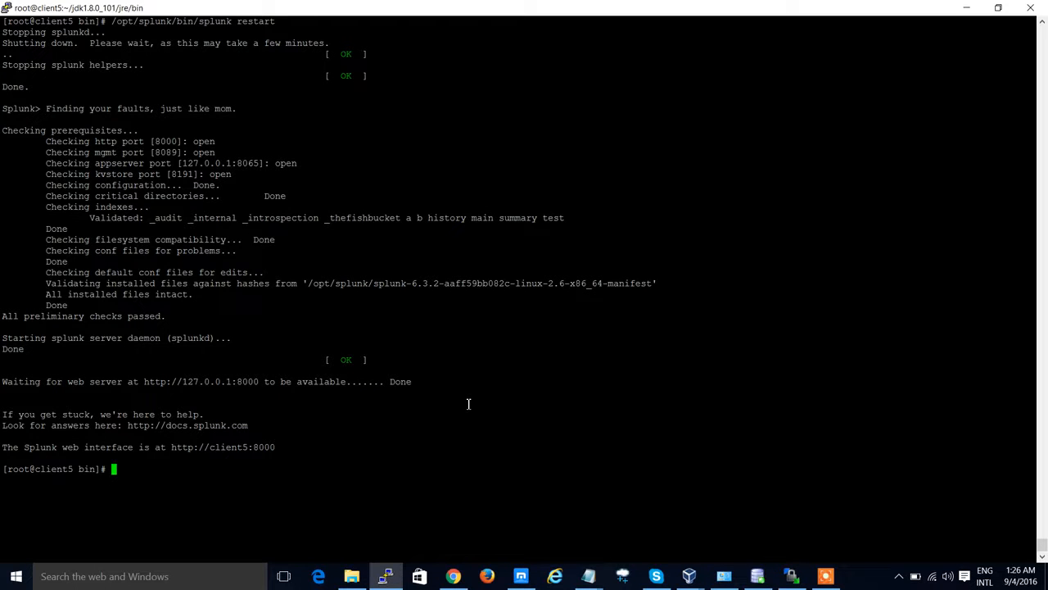
# Step: Reopen the Splunk DB Connect v2 app from Splunk home and check its RPC service status
pyautogui.hotkey('alt', 'Tab')
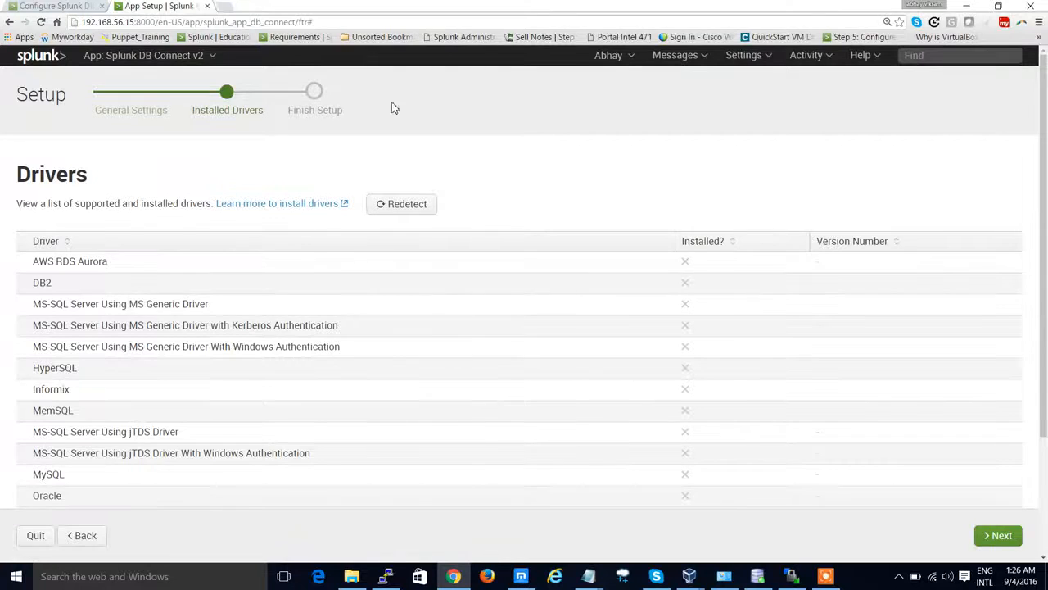
pyautogui.click(47, 64)
pyautogui.click(669, 305)
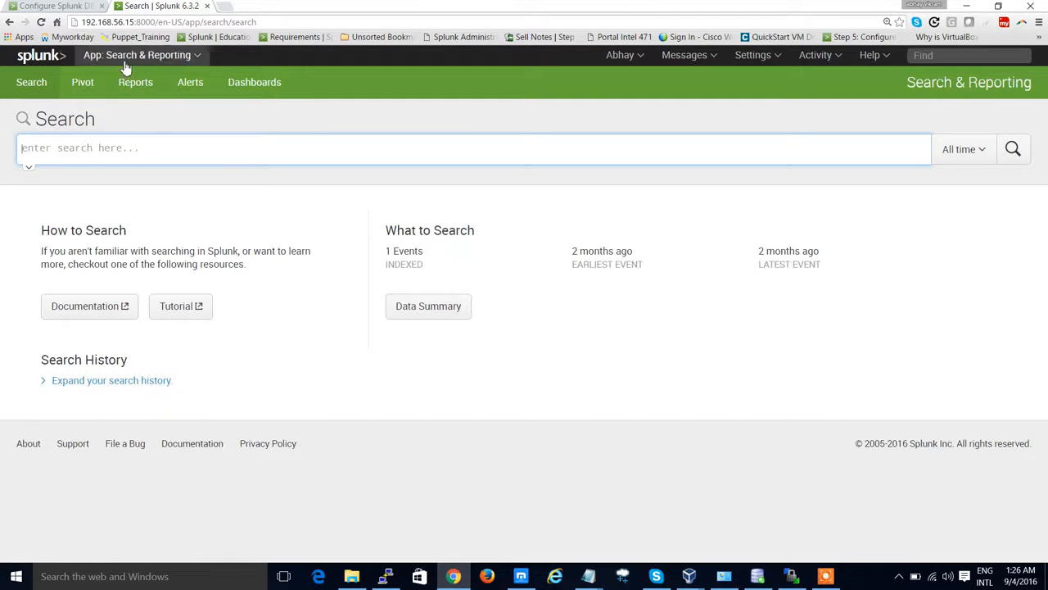
pyautogui.click(124, 62)
pyautogui.click(114, 107)
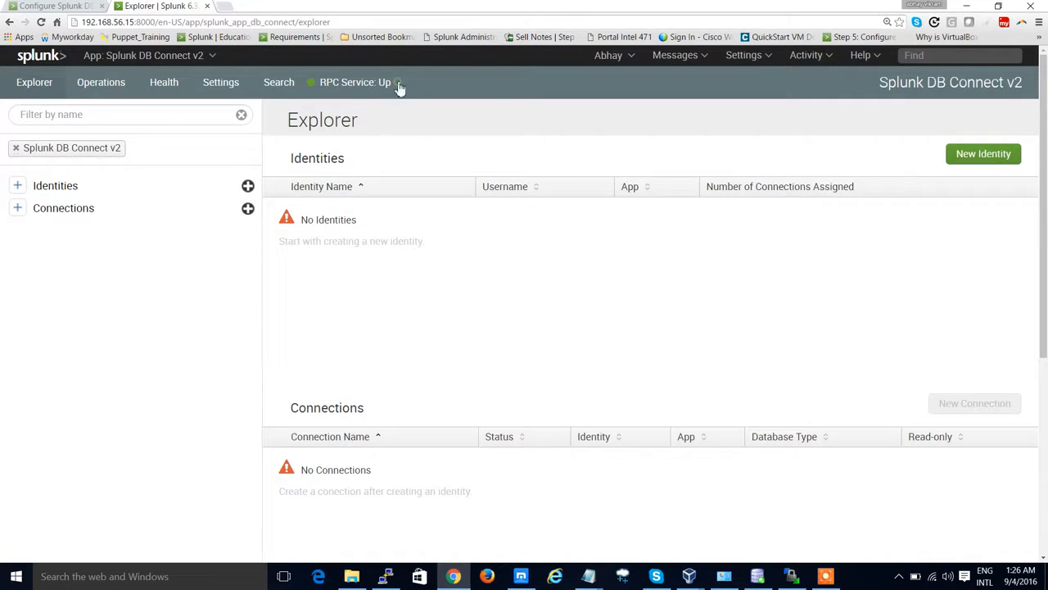
pyautogui.tripleClick(400, 88)
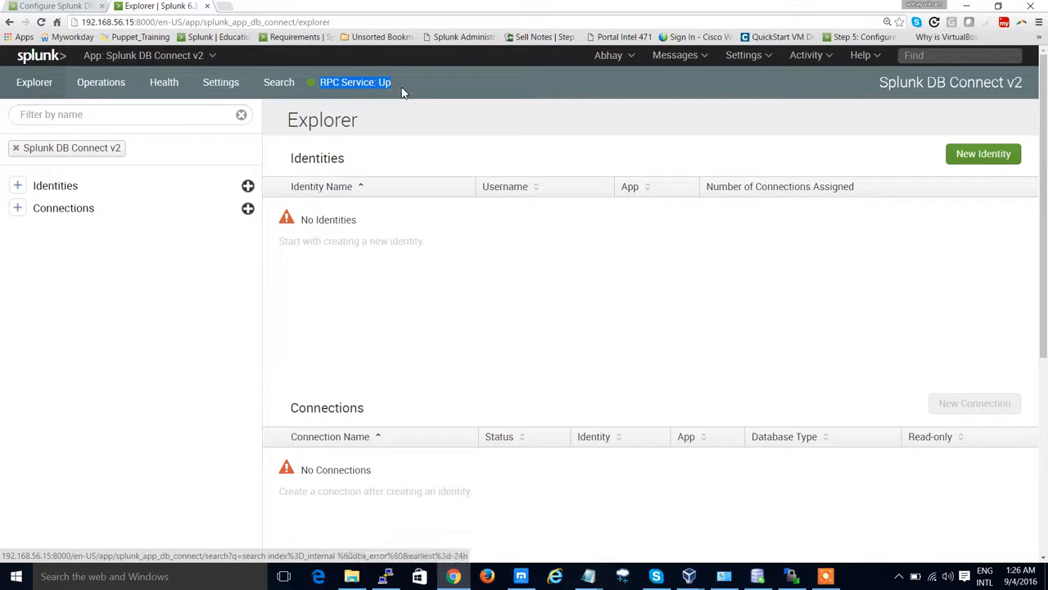
pyautogui.click(402, 88)
pyautogui.tripleClick(394, 83)
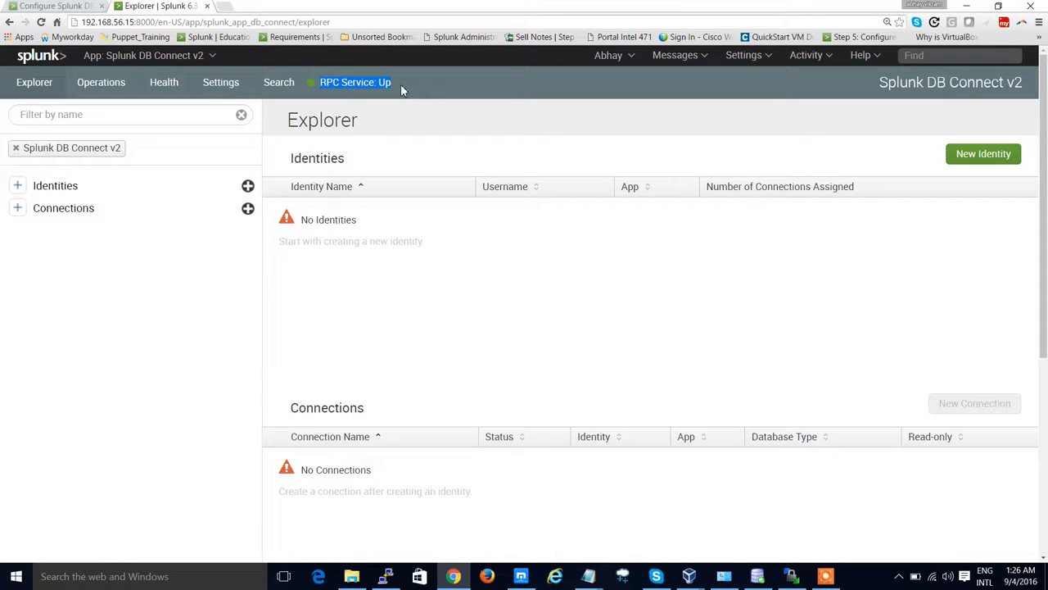
pyautogui.click(401, 85)
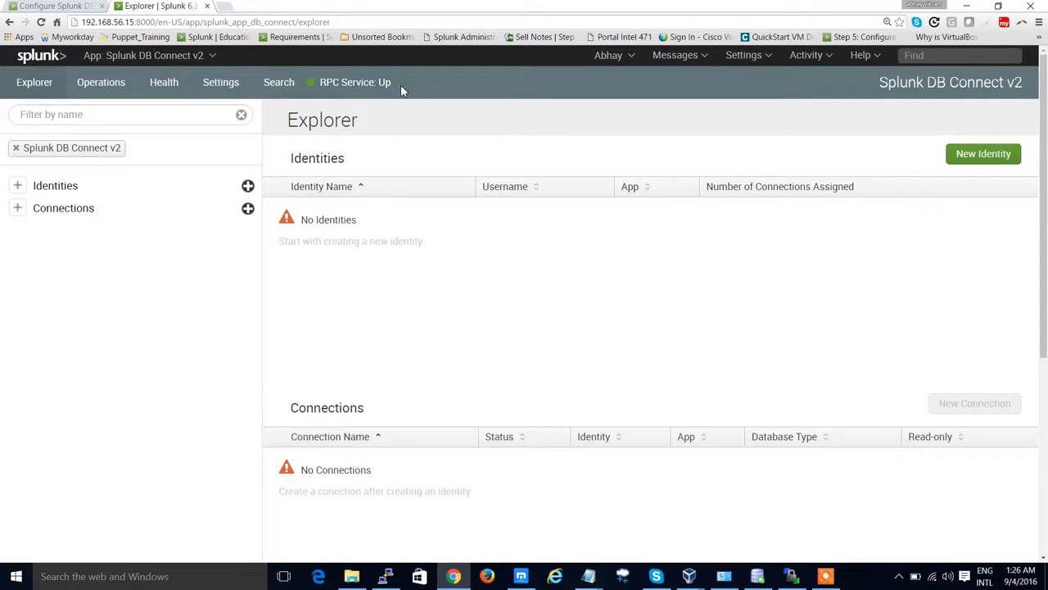
# Step: Open a New Identity form from the Identities section of the Explorer
pyautogui.click(18, 188)
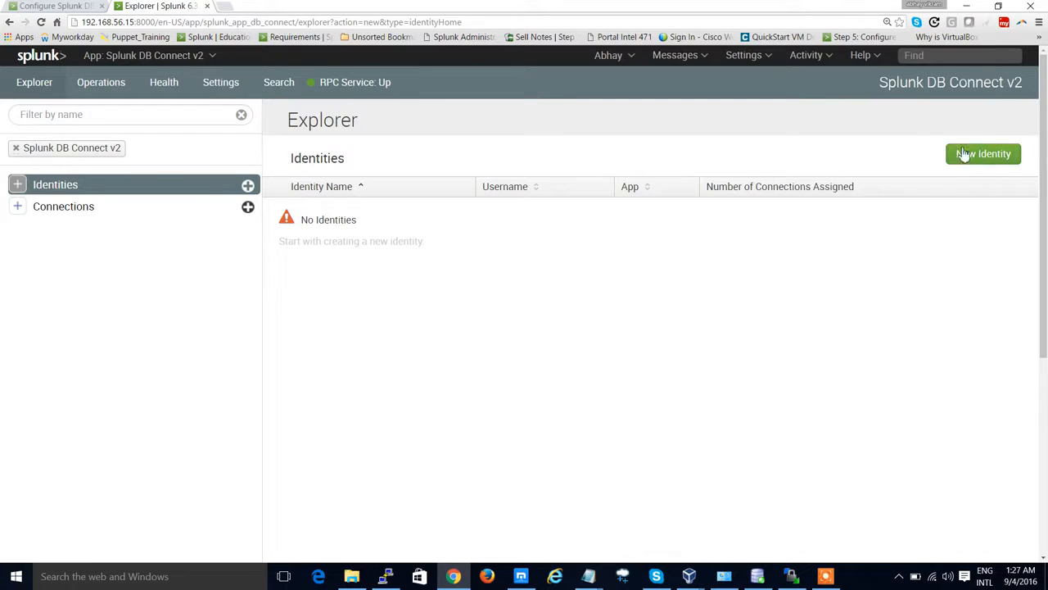
pyautogui.click(982, 154)
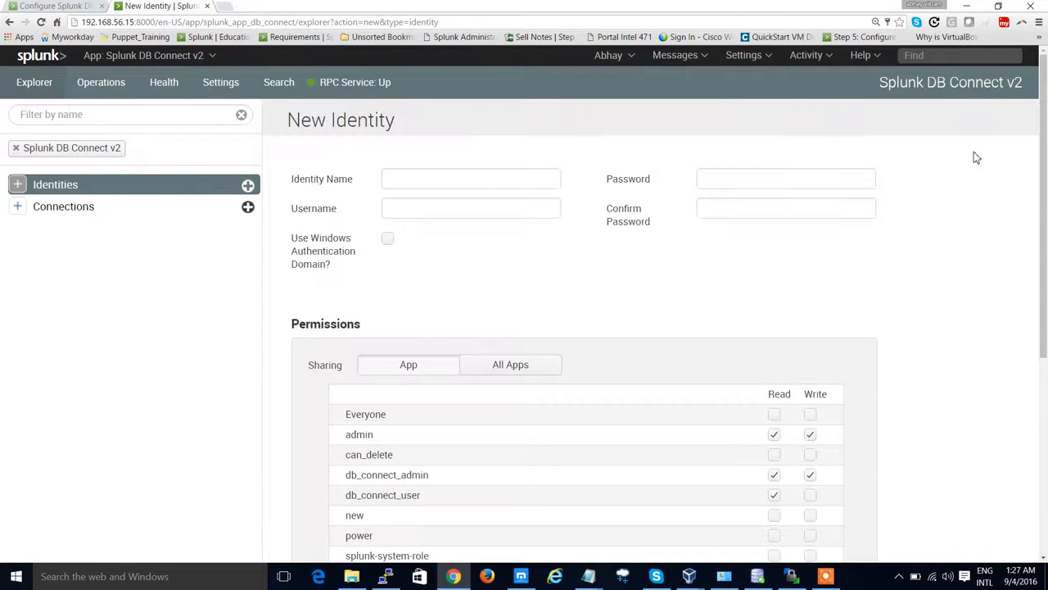
pyautogui.click(522, 178)
# Step: Read the documentation's instructions for creating the identity and database connection
pyautogui.hotkey('alt', 'Tab')
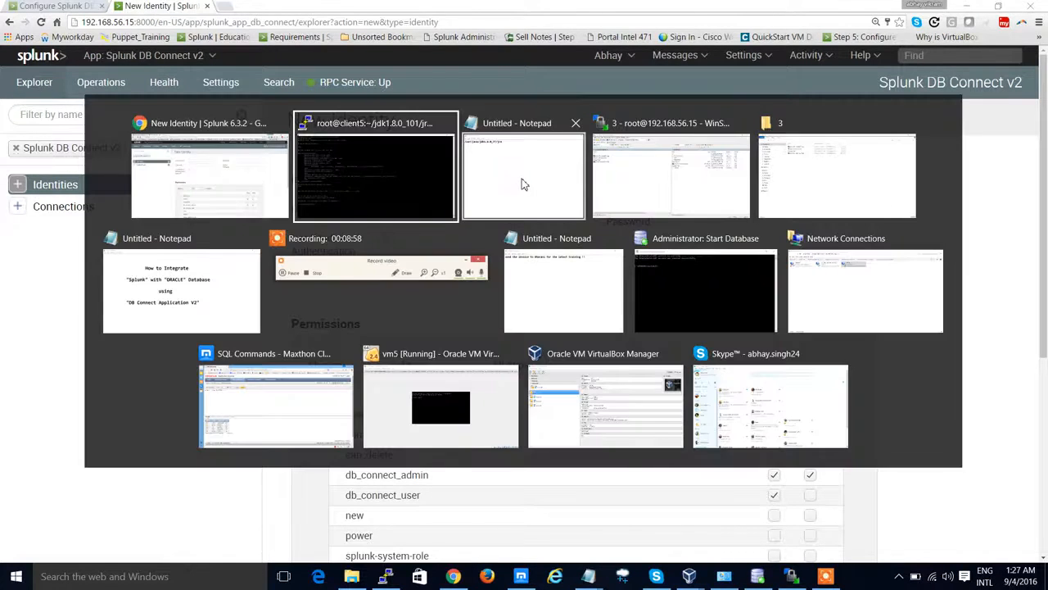
pyautogui.hotkey('alt', 'Tab')
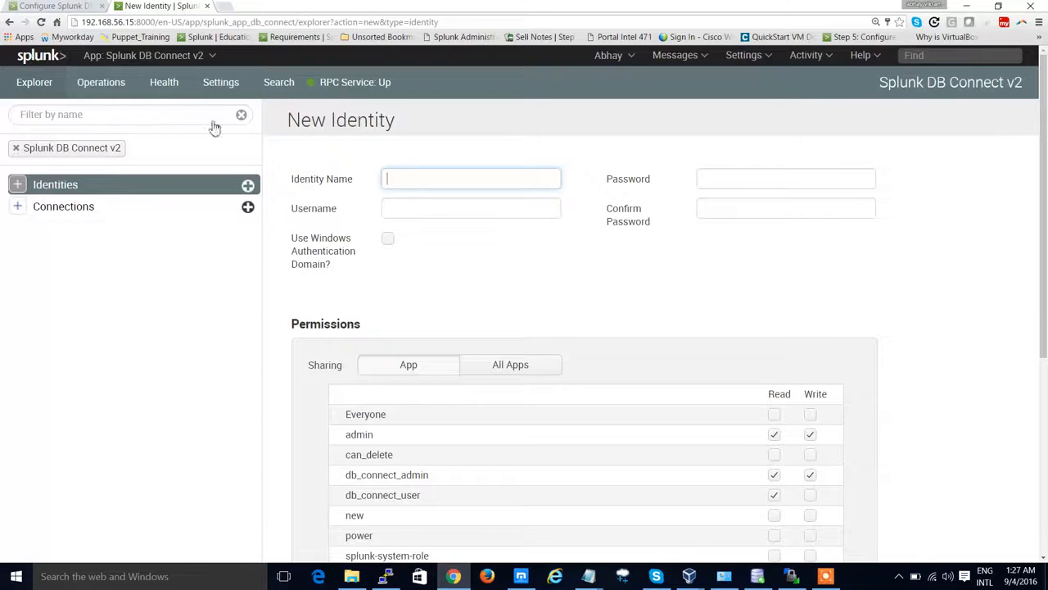
pyautogui.click(64, 6)
pyautogui.scroll(-3, 428, 339)
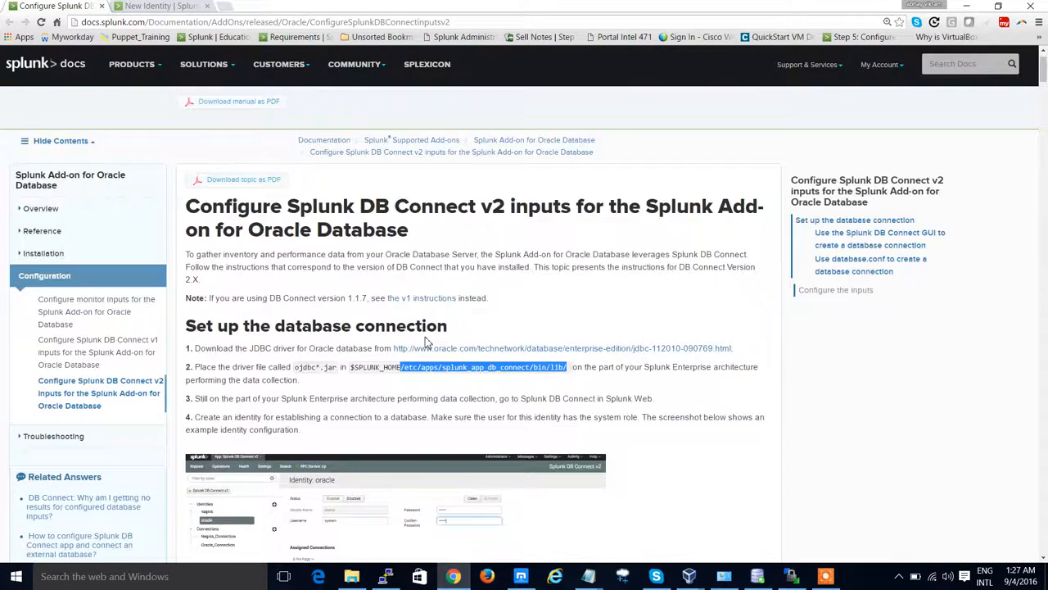
pyautogui.scroll(-1, 392, 418)
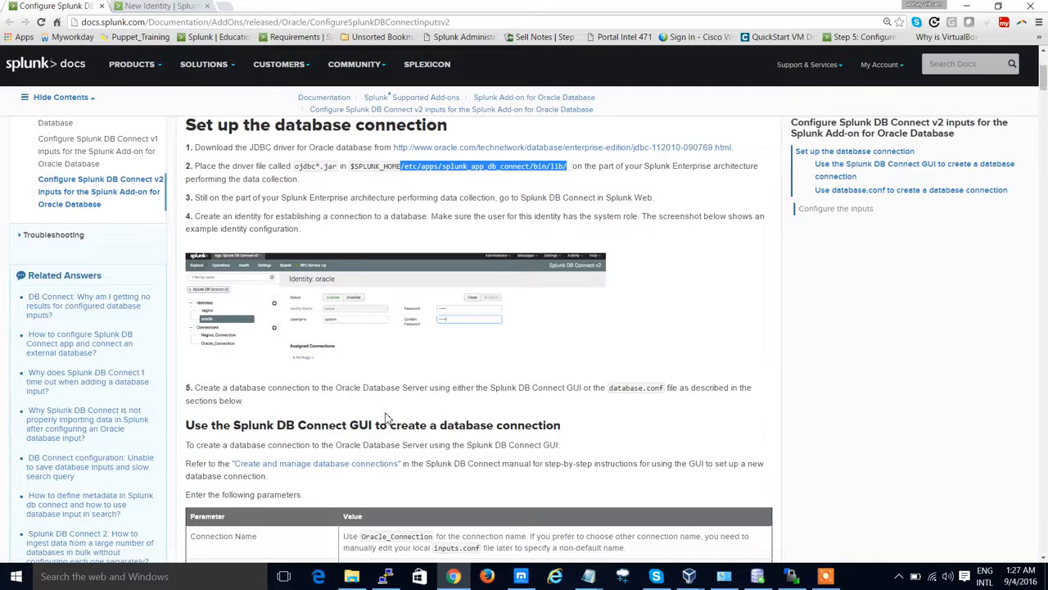
# Step: Copy the connection name Oracle_Connection from the documentation's parameter table
pyautogui.scroll(-1, 388, 418)
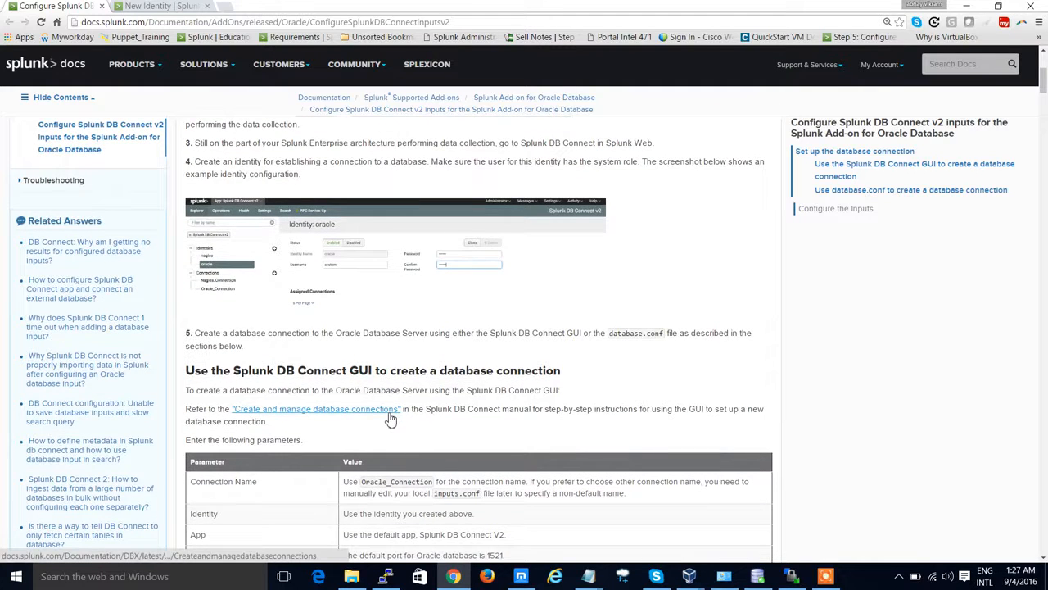
pyautogui.scroll(-1, 390, 418)
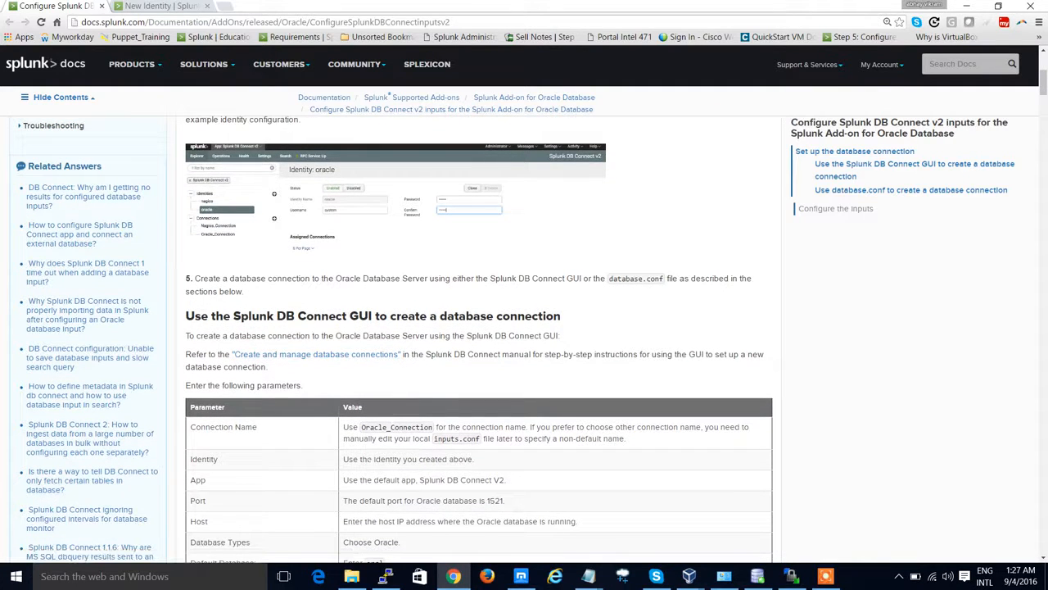
pyautogui.moveTo(349, 460); pyautogui.dragTo(453, 459)
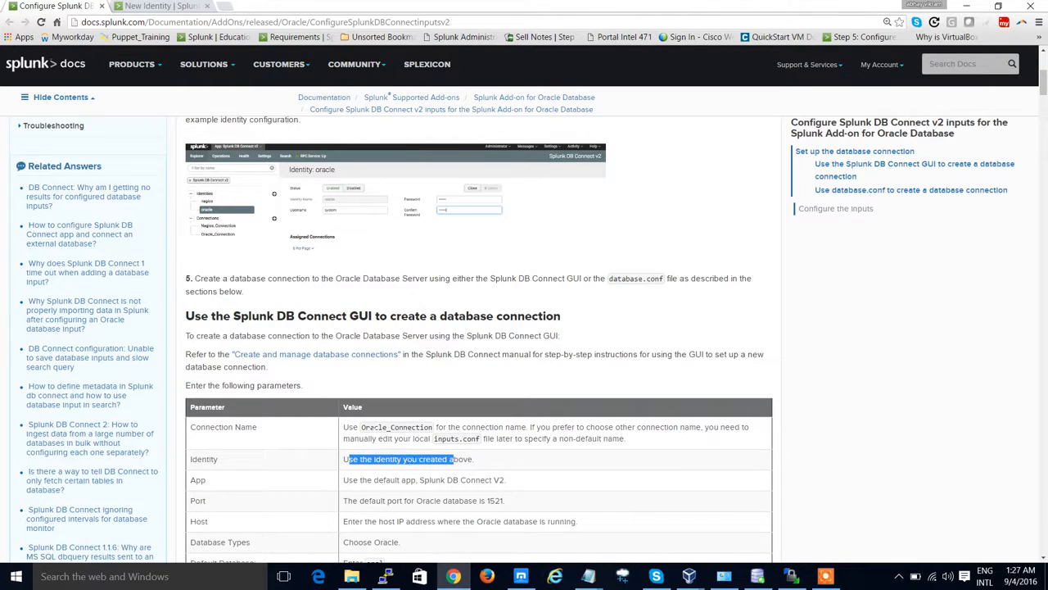
pyautogui.moveTo(361, 427); pyautogui.dragTo(432, 426)
pyautogui.rightClick(431, 426)
pyautogui.click(448, 441)
# Step: Reread the documentation's instructions for the identity's user and example identity configuration
pyautogui.hotkey('alt', 'Tab')
pyautogui.hotkey('alt', 'Tab')
pyautogui.click(175, 7)
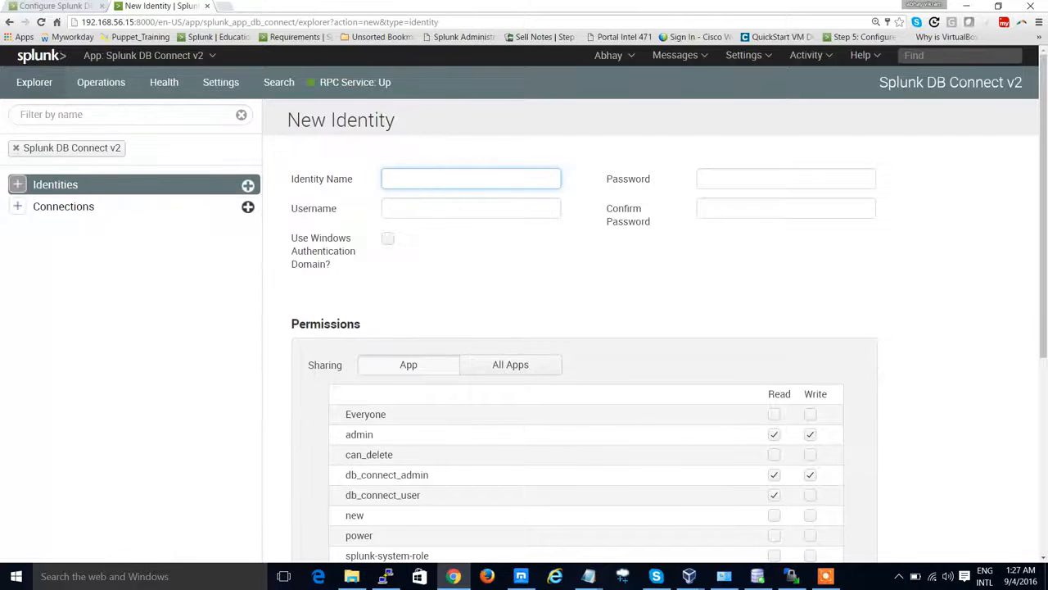
pyautogui.hotkey('ctrl', 'shift', 'Tab')
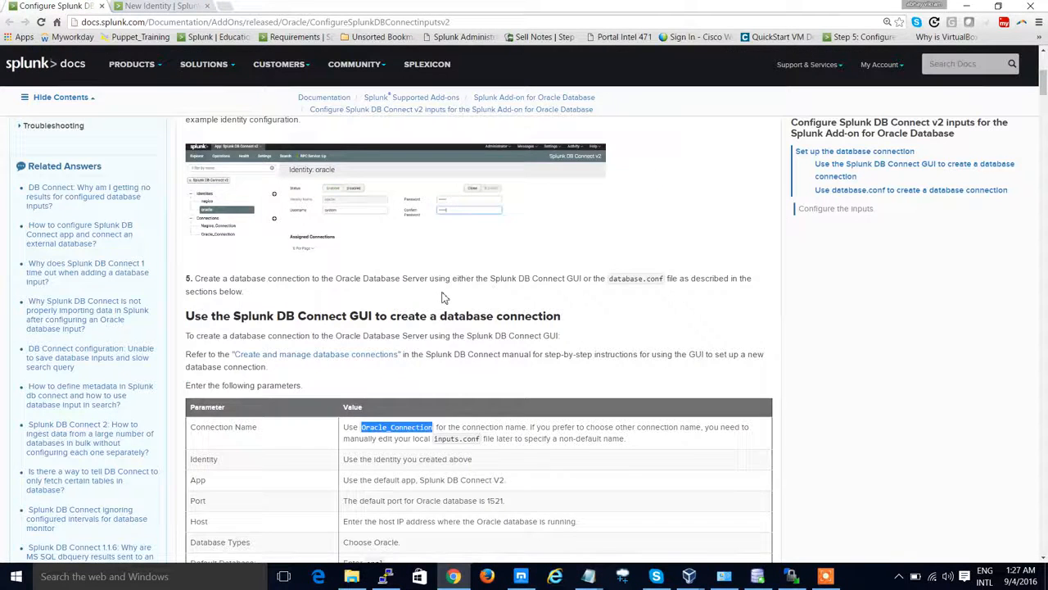
pyautogui.scroll(3, 440, 298)
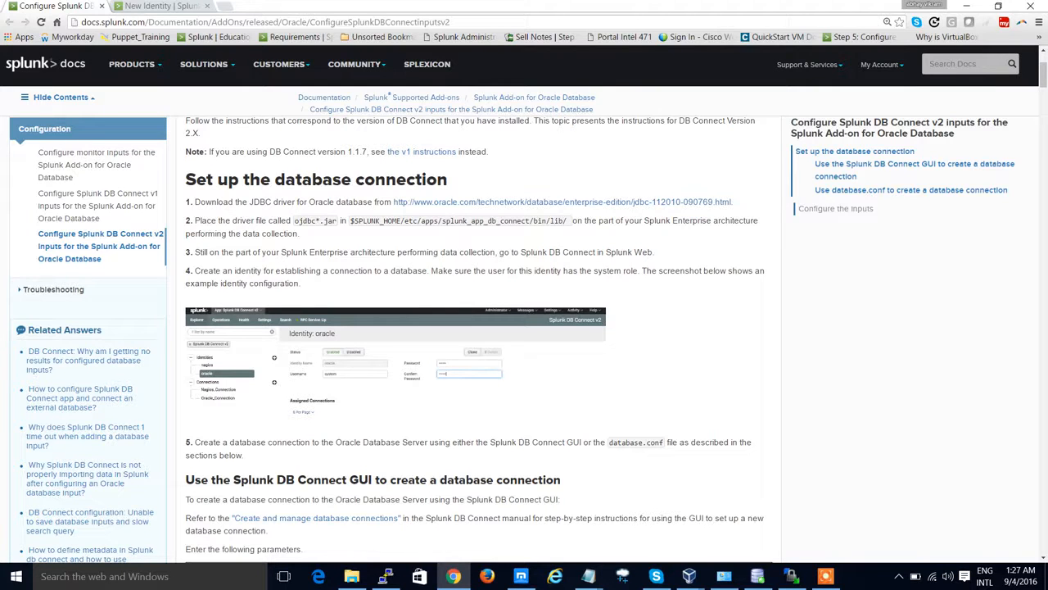
pyautogui.moveTo(235, 271); pyautogui.dragTo(301, 283)
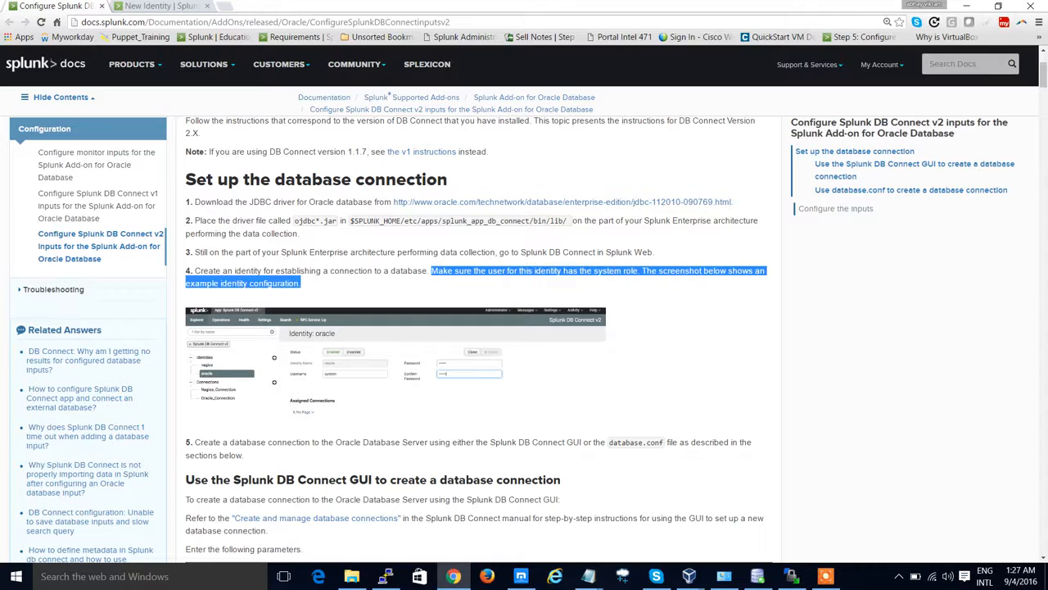
pyautogui.click(610, 296)
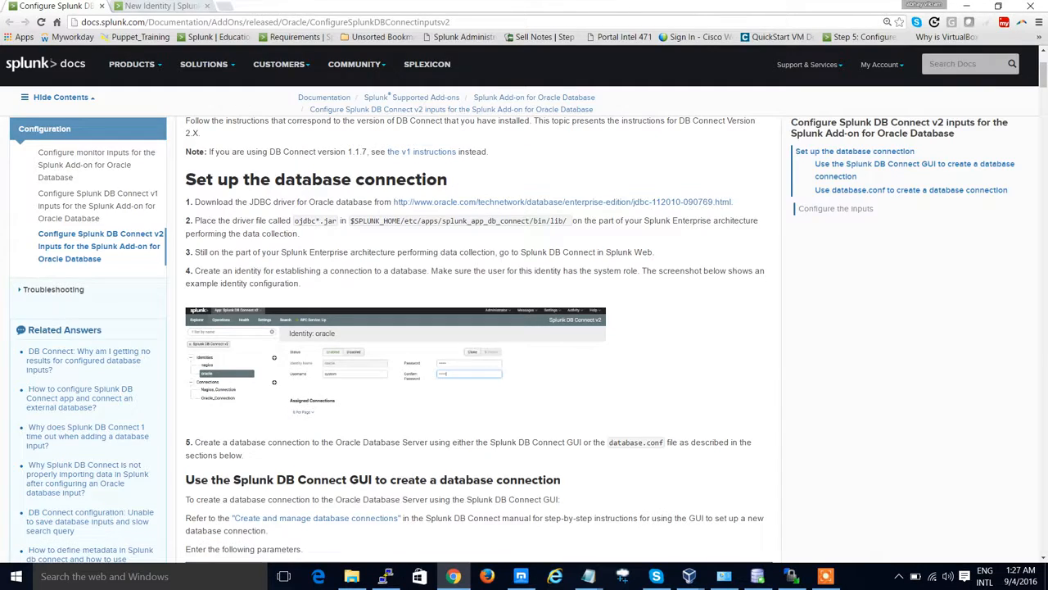
# Step: Set the new identity's name to oracle and its username to system
pyautogui.click(162, 6)
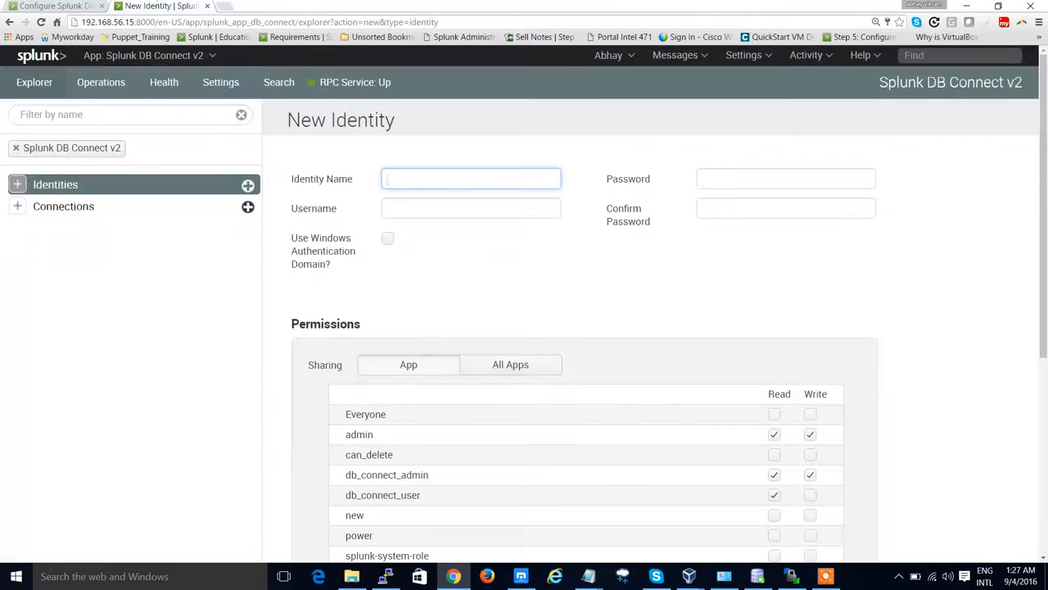
pyautogui.click(410, 177)
pyautogui.write('oracle')
pyautogui.click(482, 208)
pyautogui.write('admin')
pyautogui.press('Tab')
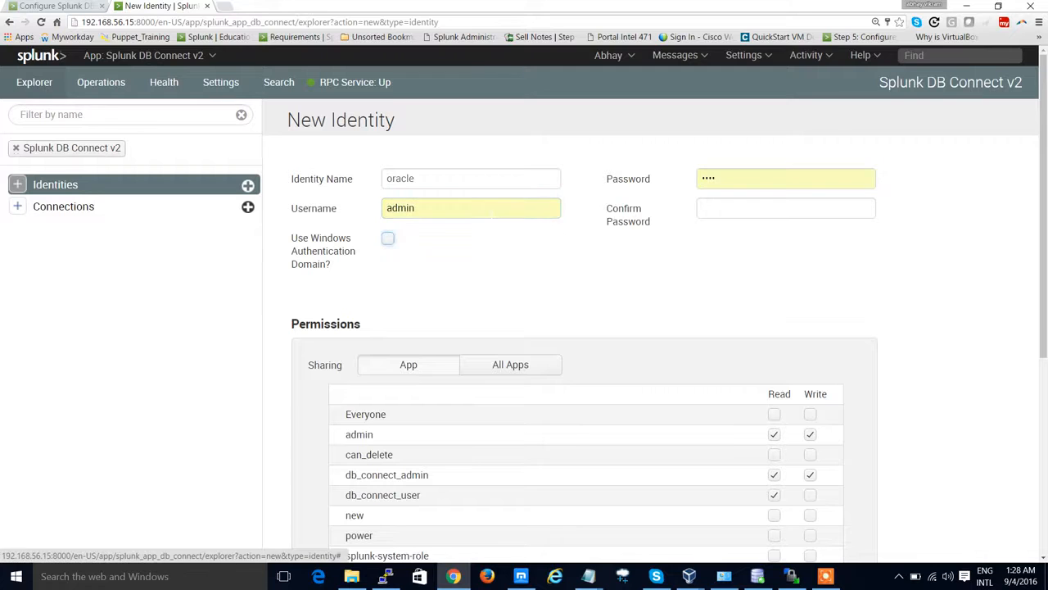
pyautogui.hotkey('shift', 'Tab')
pyautogui.write('s')
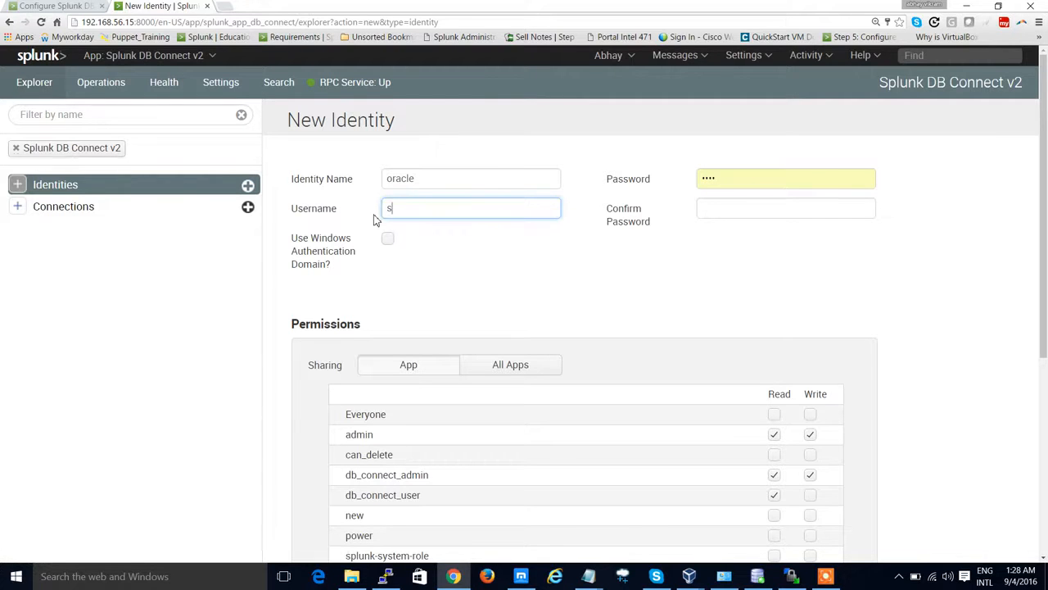
pyautogui.write('ystem')
pyautogui.press('Tab')
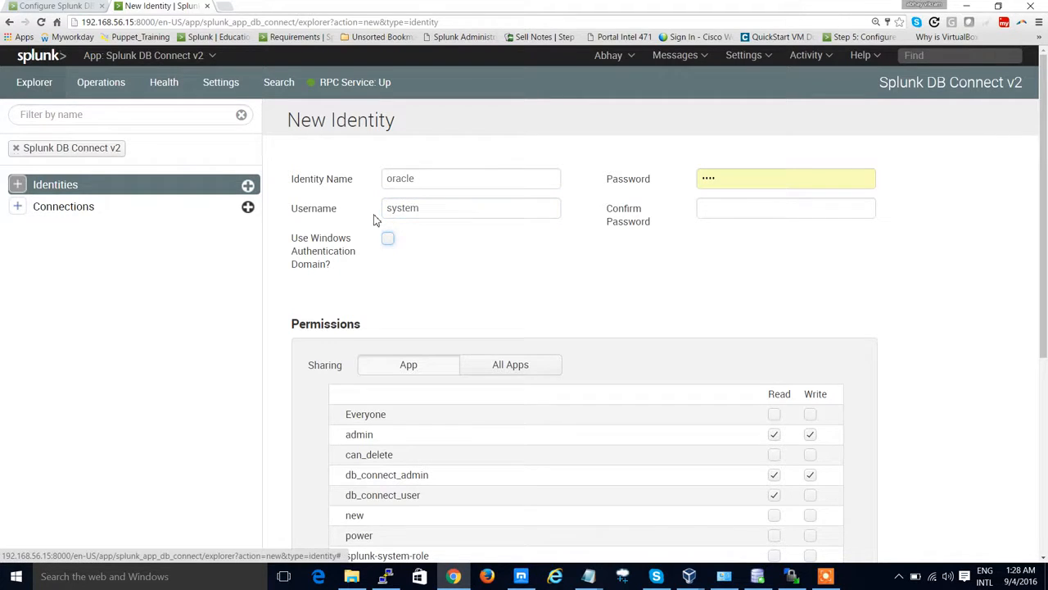
# Step: Enter the identity's password and confirm it
pyautogui.doubleClick(755, 180)
pyautogui.write('•')
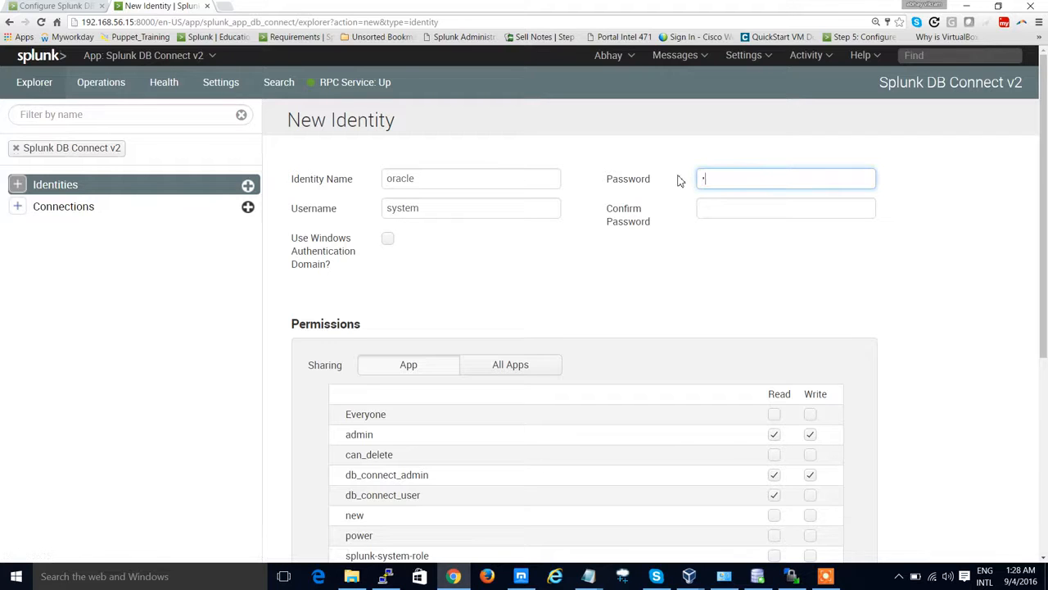
pyautogui.press('Tab')
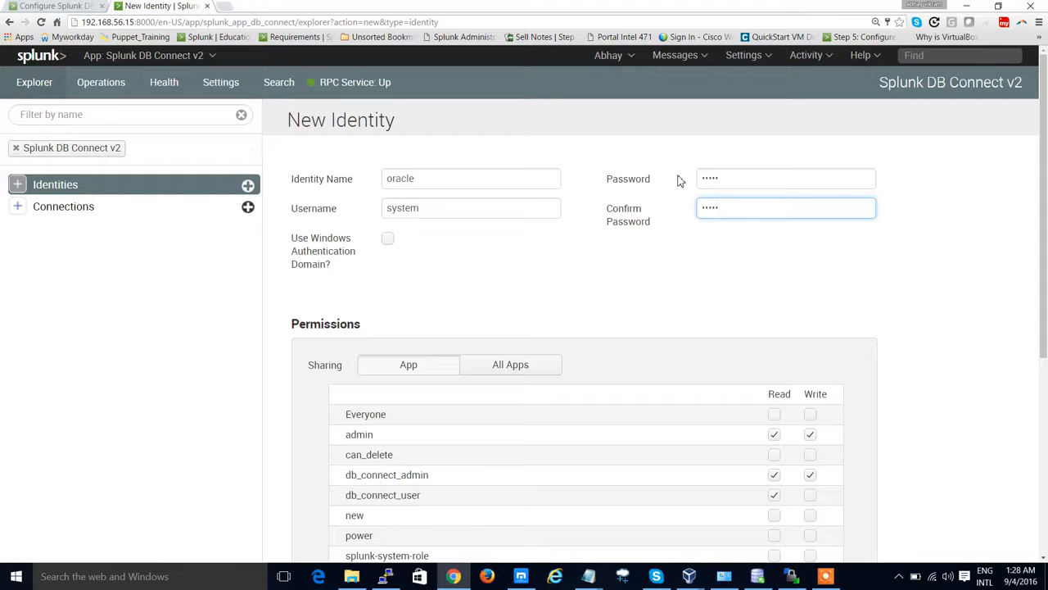
# Step: Share the identity with All Apps, save it, and let the browser store the password
pyautogui.click(521, 369)
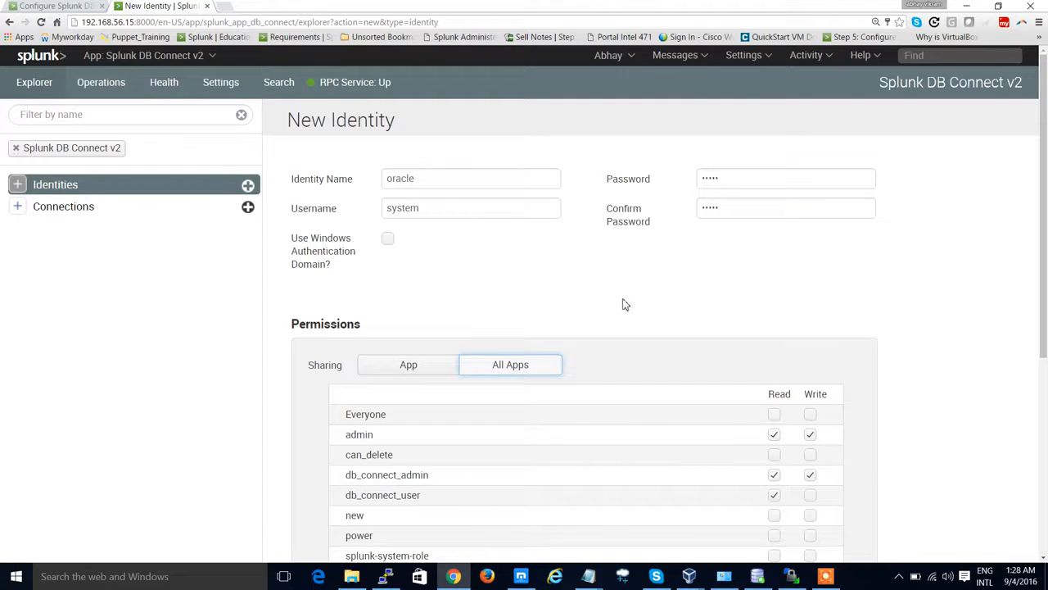
pyautogui.scroll(-4, 643, 292)
pyautogui.click(847, 412)
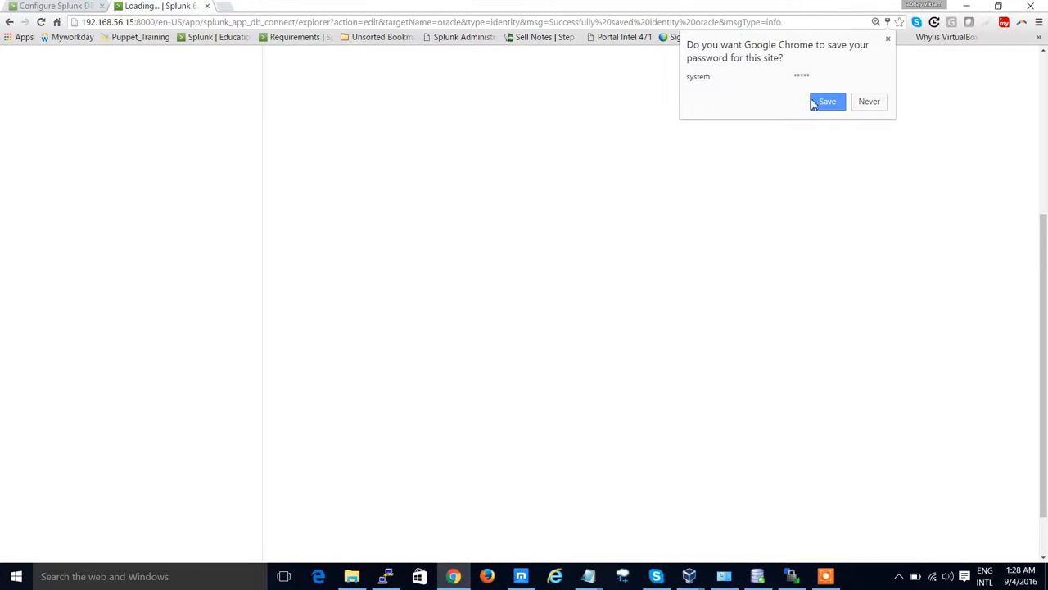
pyautogui.click(828, 103)
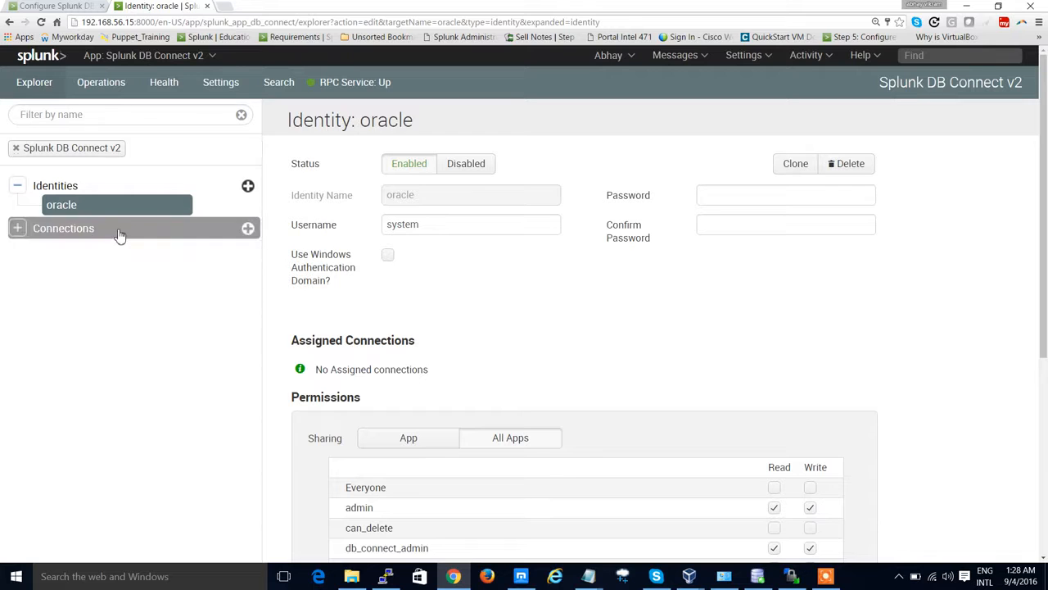
# Step: Open a New Connection form and paste Oracle_Connection as its connection name
pyautogui.click(119, 235)
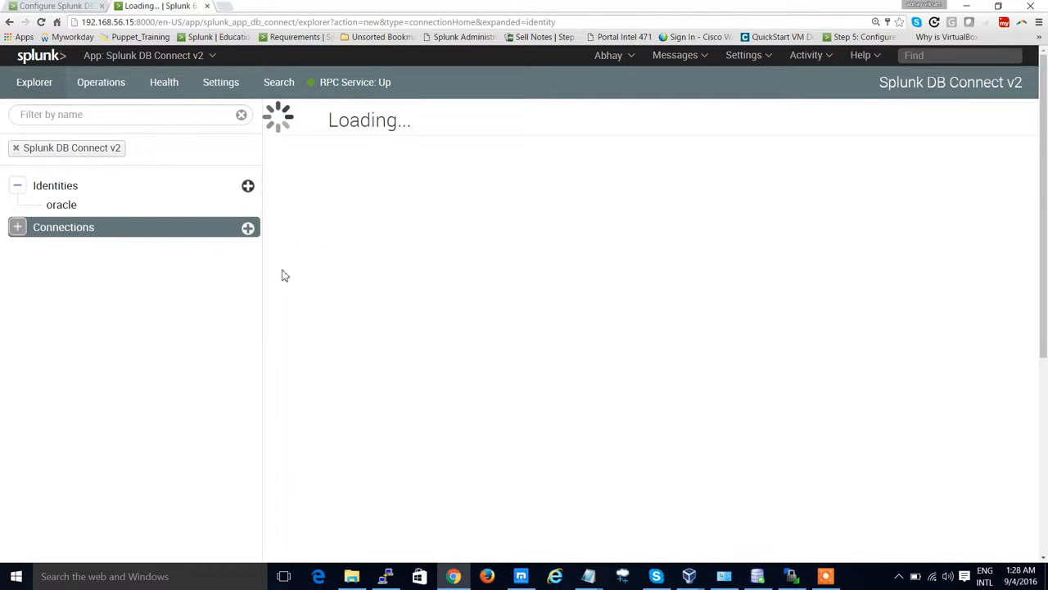
pyautogui.click(959, 163)
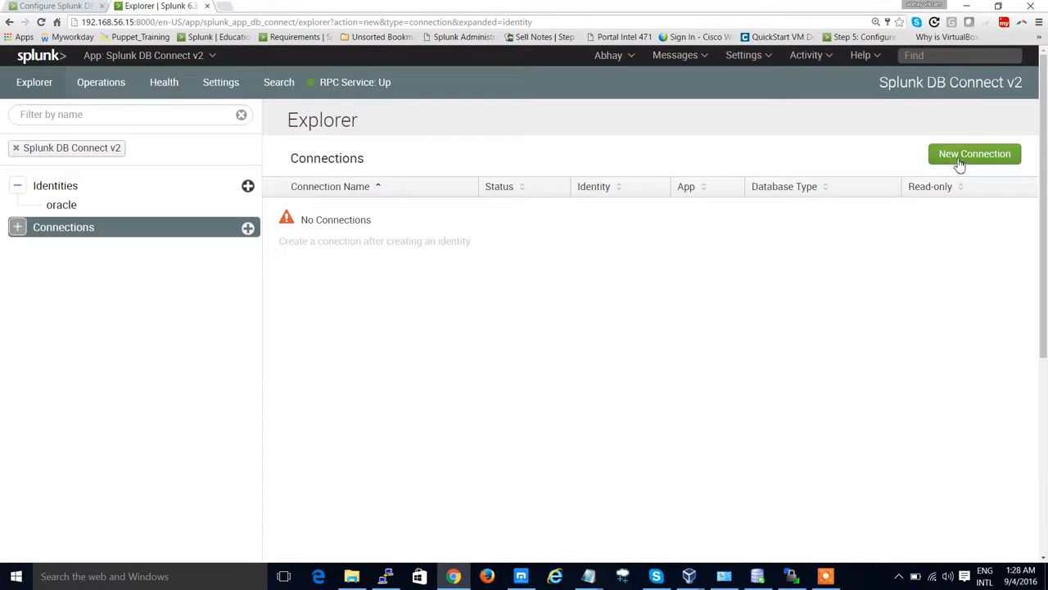
pyautogui.click(54, 7)
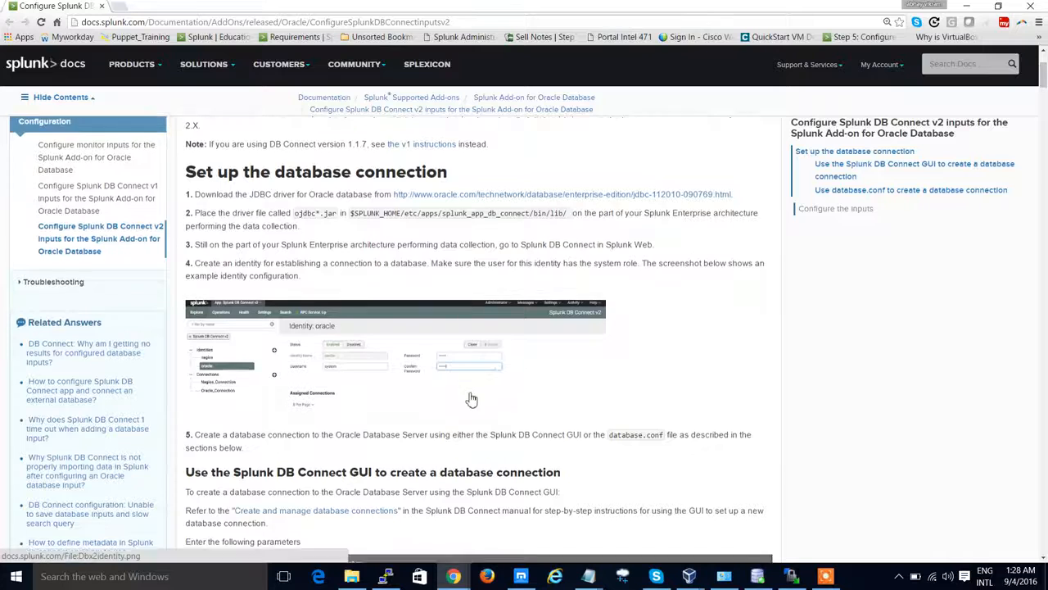
pyautogui.scroll(-4, 471, 399)
pyautogui.moveTo(361, 262); pyautogui.dragTo(432, 263)
pyautogui.rightClick(416, 263)
pyautogui.click(440, 273)
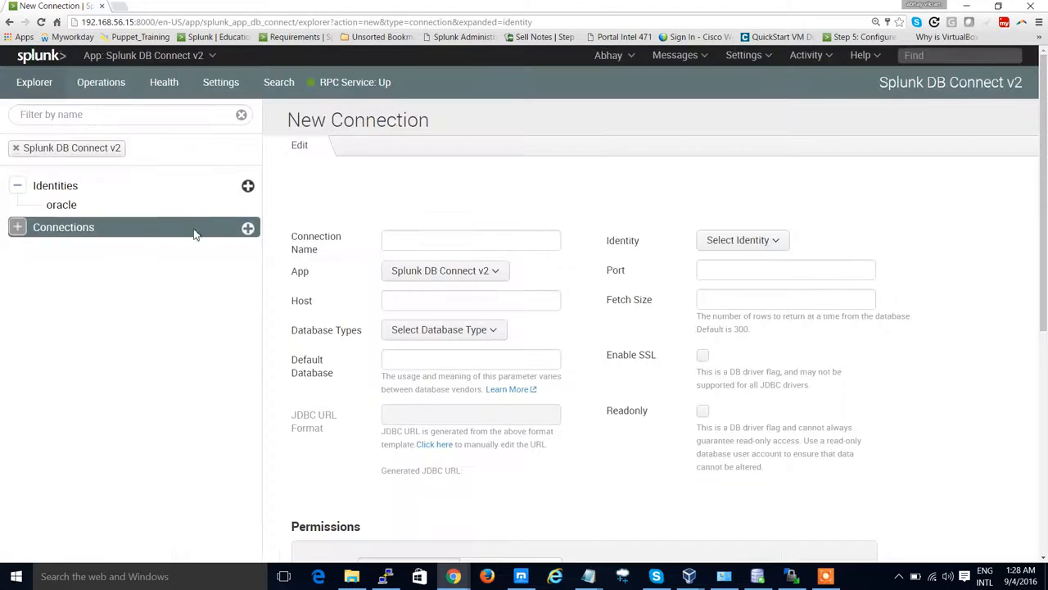
pyautogui.click(536, 245)
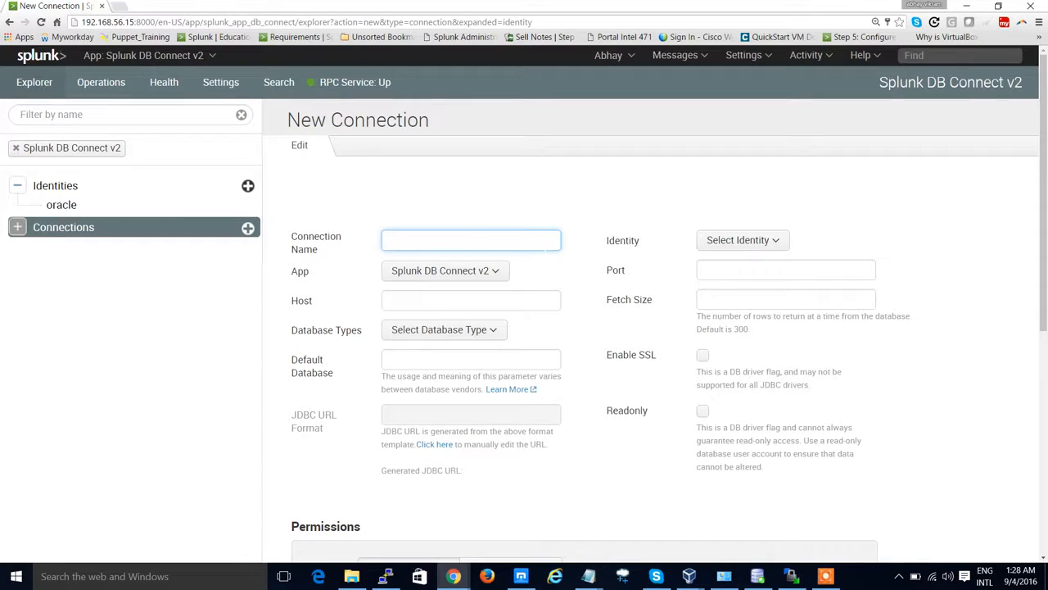
pyautogui.hotkey('ctrl', 'v')
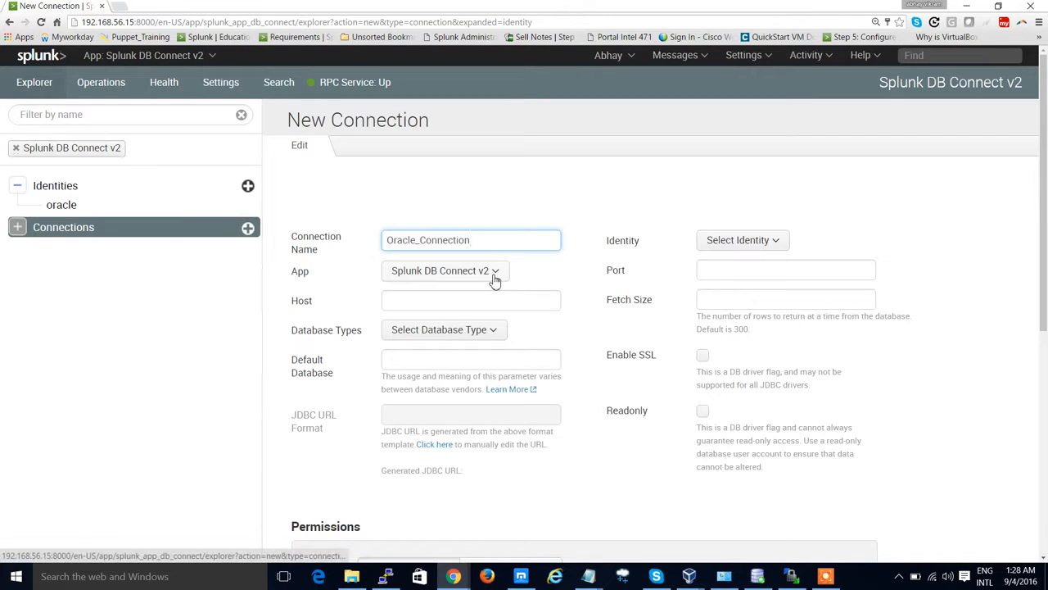
# Step: Keep Splunk DB Connect v2 as the connection's app and move to the Host field
pyautogui.click(494, 277)
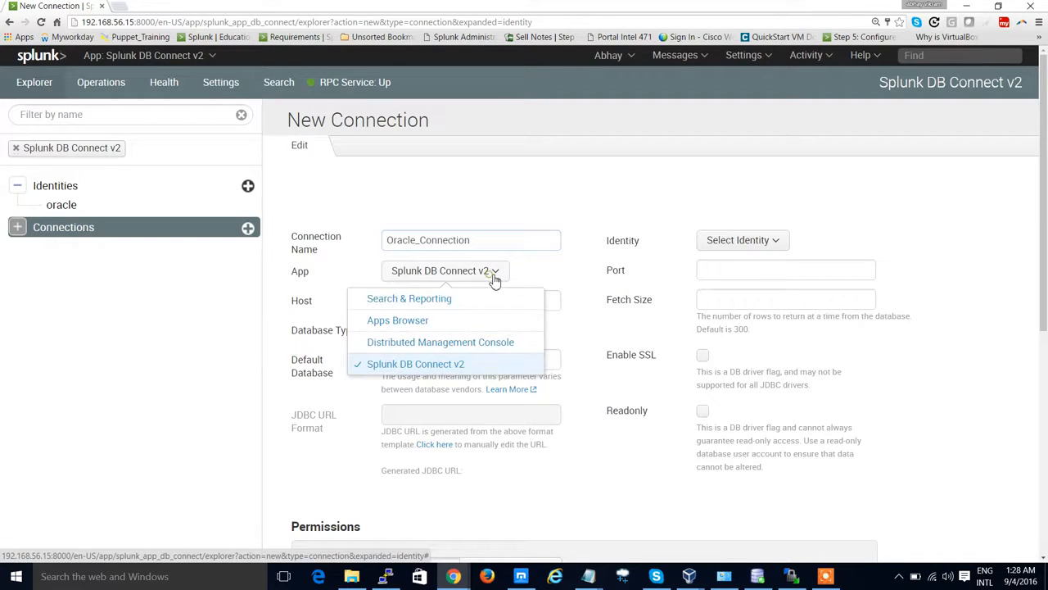
pyautogui.click(429, 366)
pyautogui.click(439, 298)
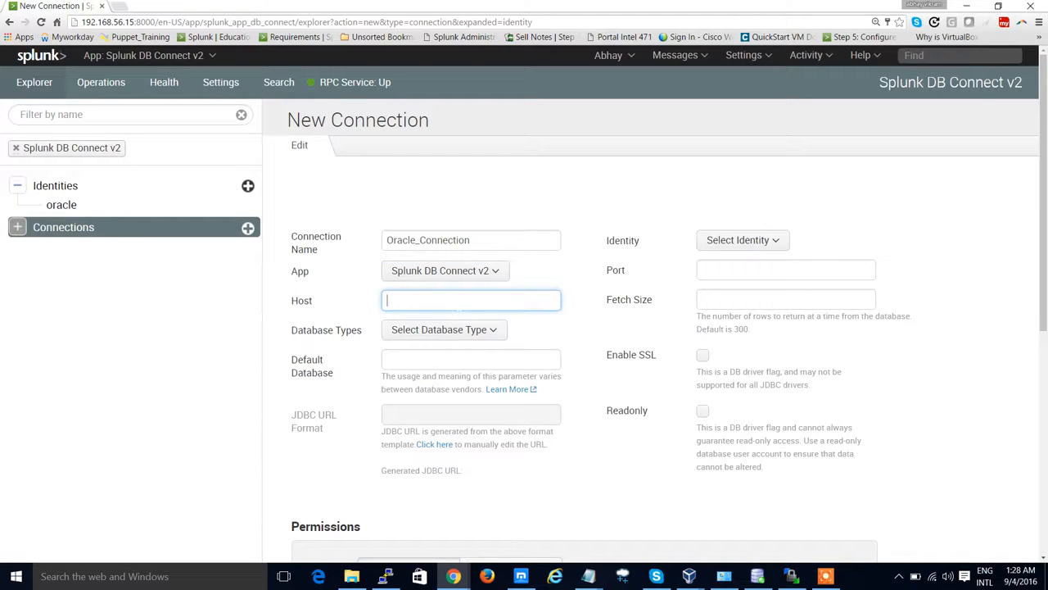
# Step: Open a command prompt and run ipconfig to look up the machine's IP addresses
pyautogui.press('super+r')
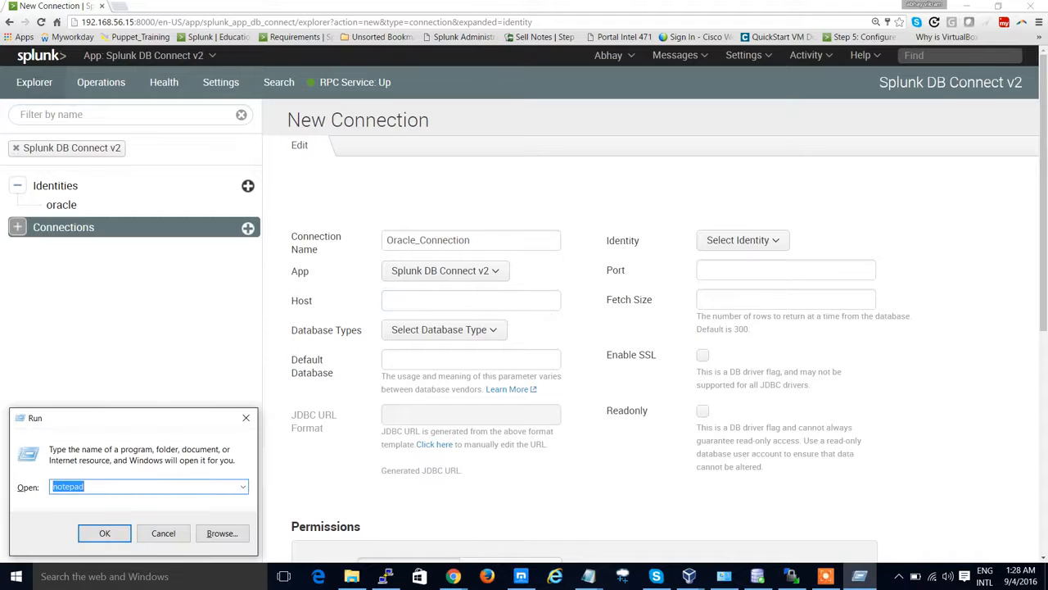
pyautogui.write('cmd')
pyautogui.press('Return')
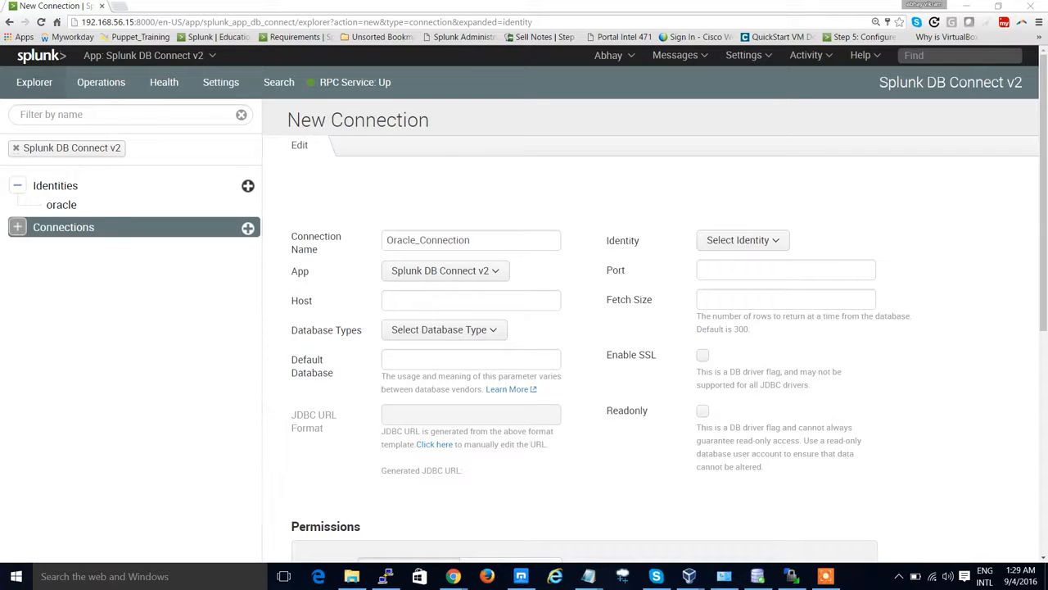
pyautogui.write('ipconfig')
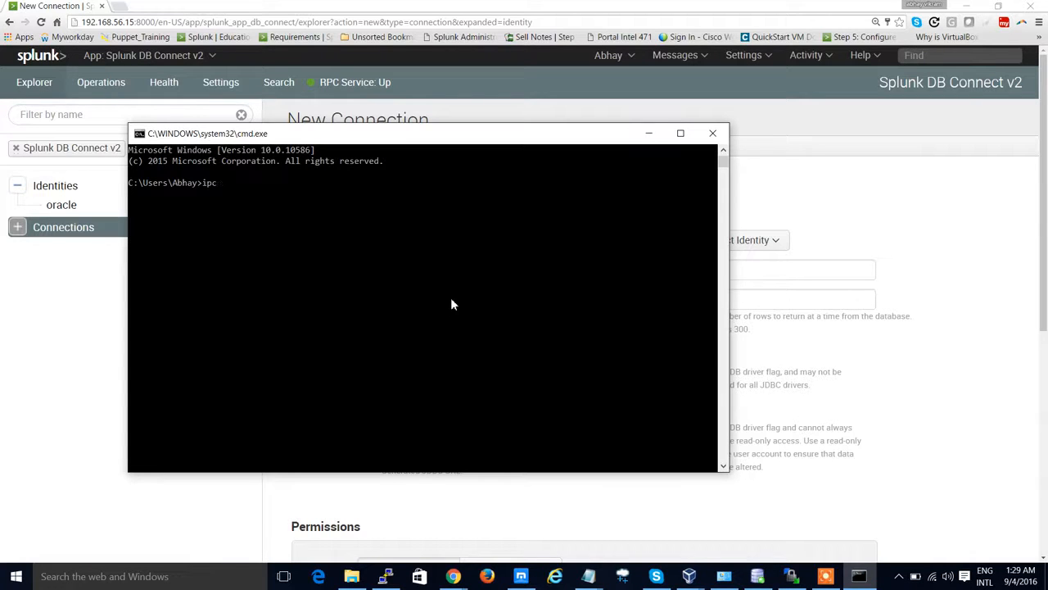
pyautogui.press('Return')
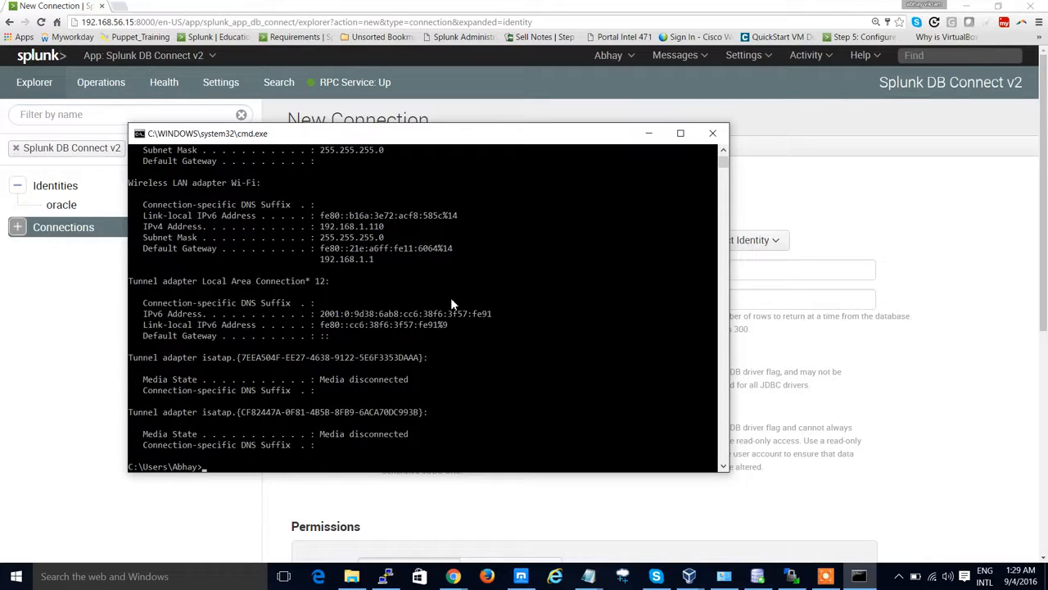
# Step: Examine the ipconfig output for the VirtualBox Host-Only adapter's IPv4 address
pyautogui.scroll(8, 451, 304)
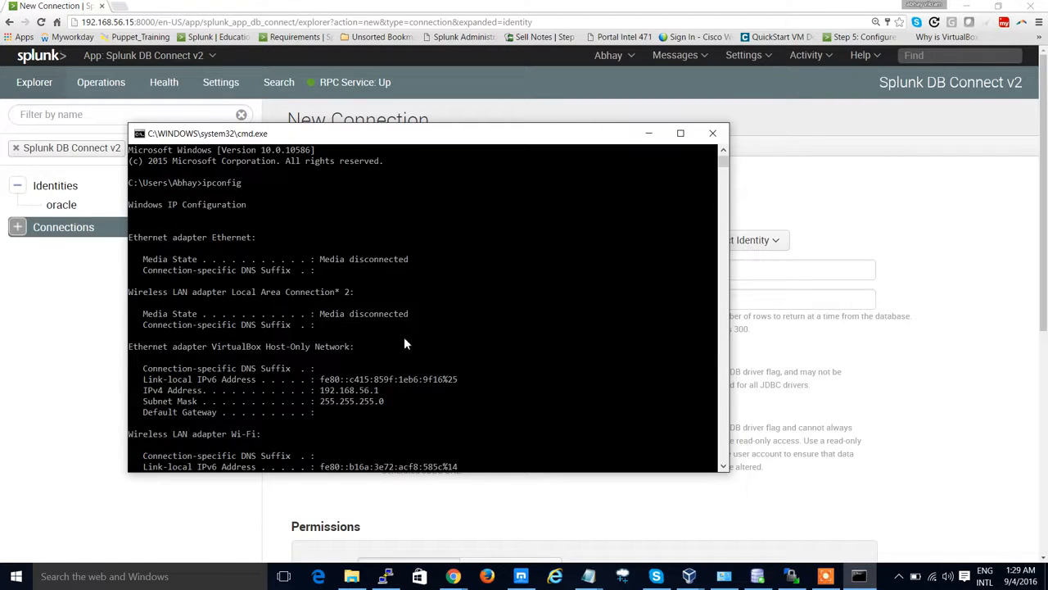
pyautogui.scroll(-3, 404, 344)
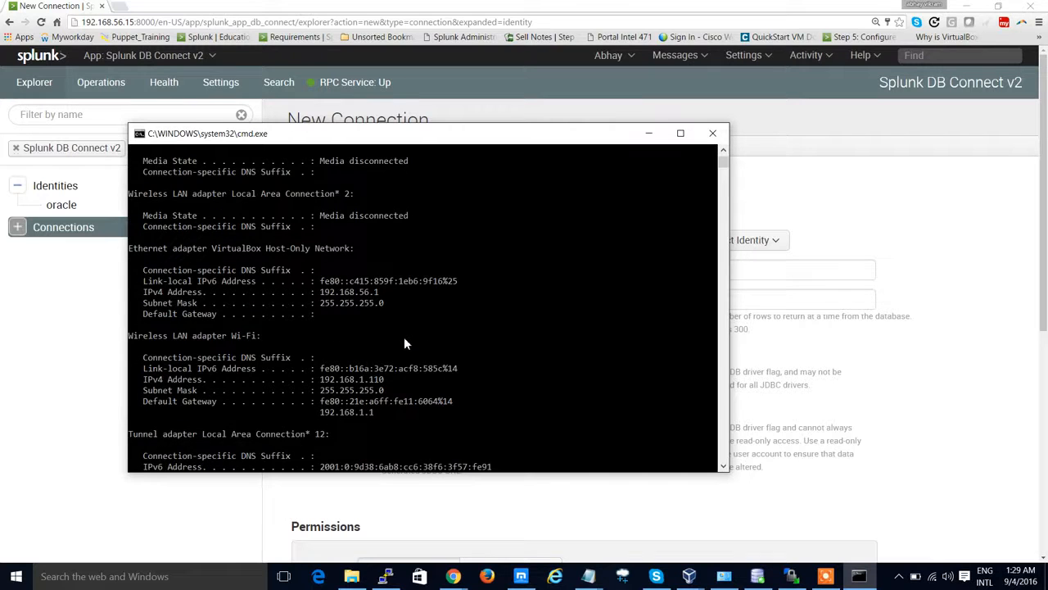
pyautogui.scroll(-5, 404, 344)
pyautogui.scroll(-8, 403, 344)
pyautogui.scroll(-2, 403, 344)
pyautogui.scroll(8, 408, 315)
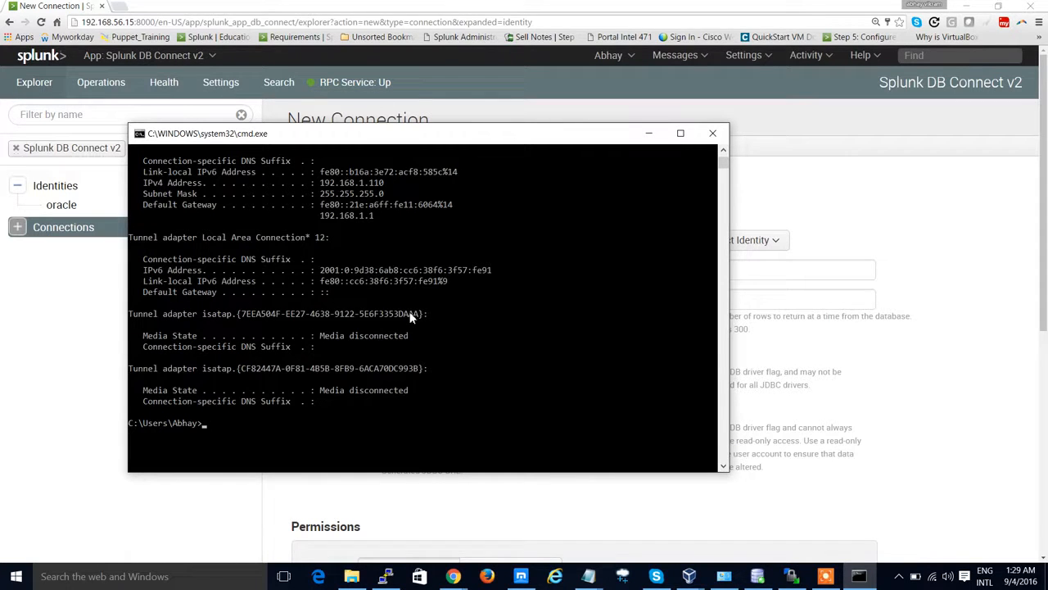
pyautogui.scroll(1, 411, 318)
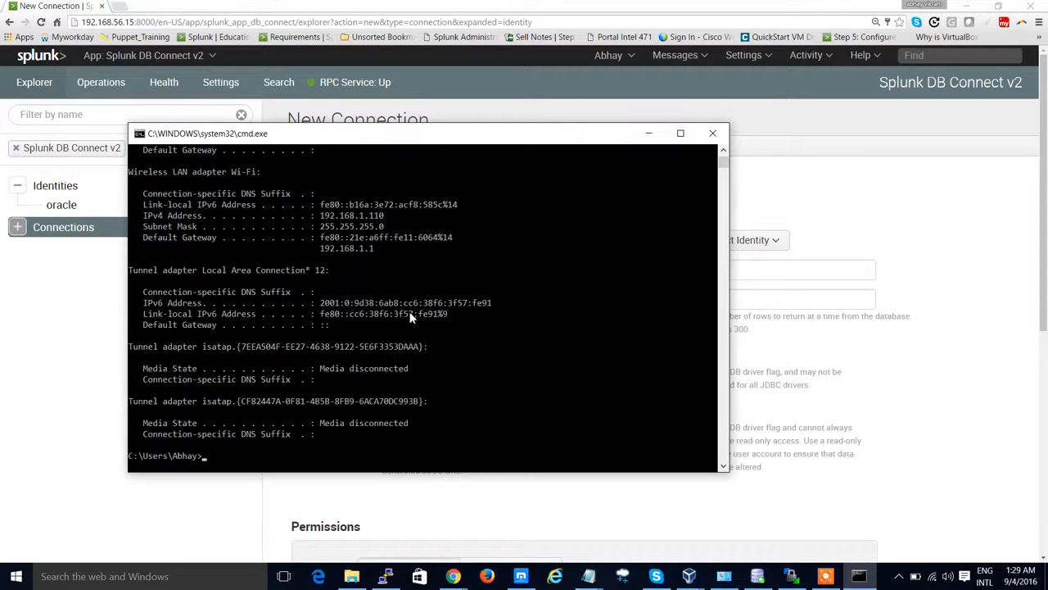
pyautogui.scroll(1, 411, 318)
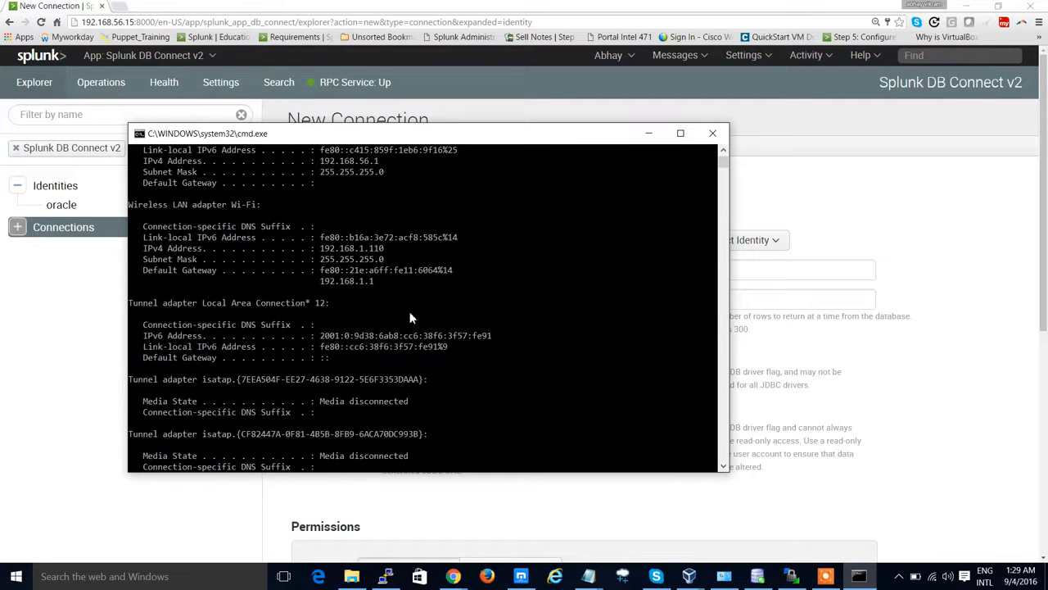
pyautogui.scroll(1, 411, 317)
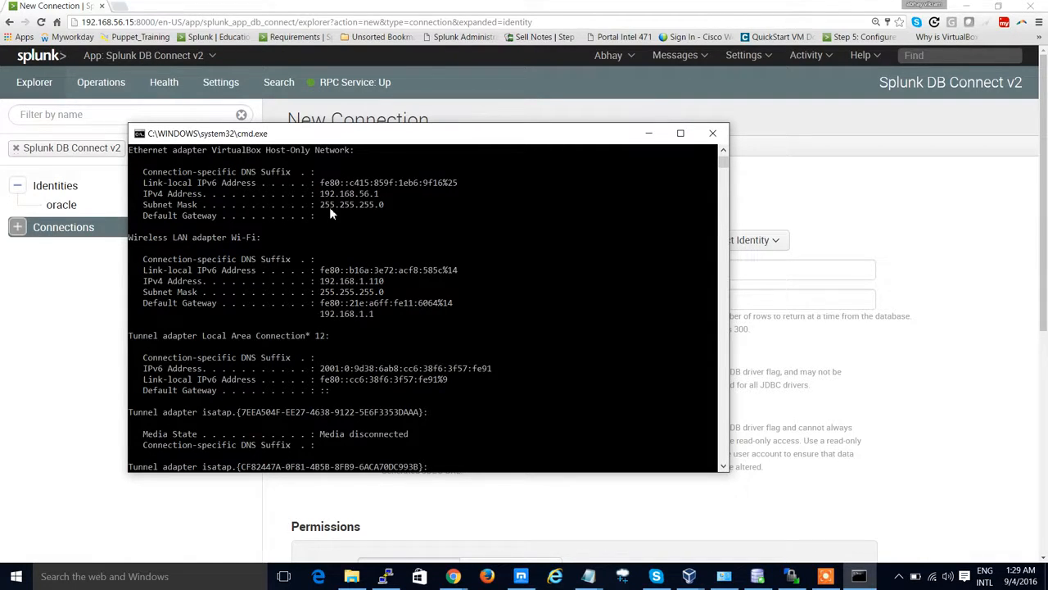
pyautogui.scroll(2, 329, 206)
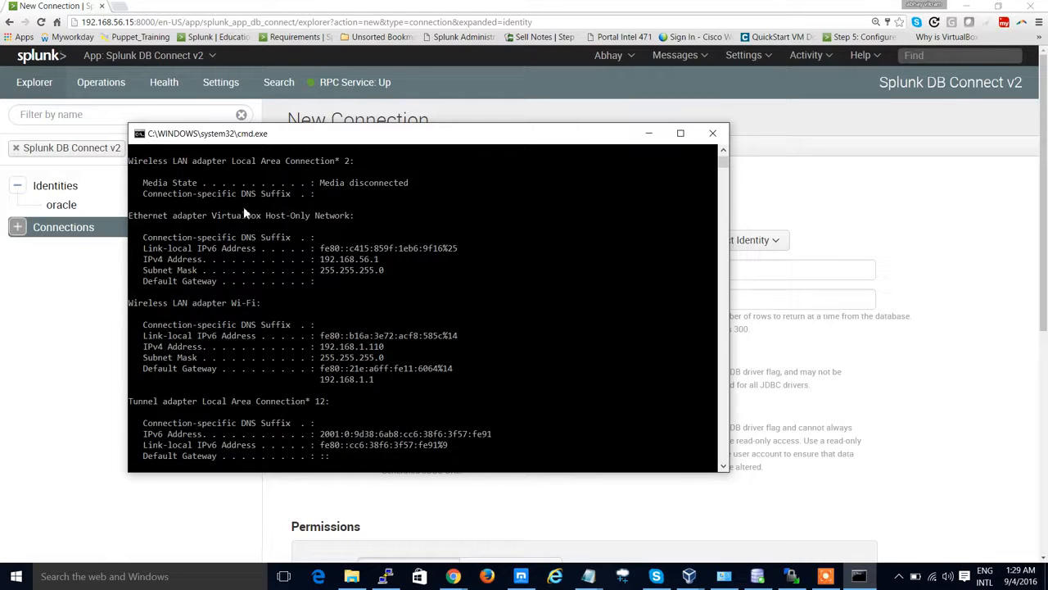
# Step: Write the VirtualBox Host-Only adapter's IPv4 address 192.168.56.1 into the Notepad scratch file
pyautogui.scroll(3, 321, 214)
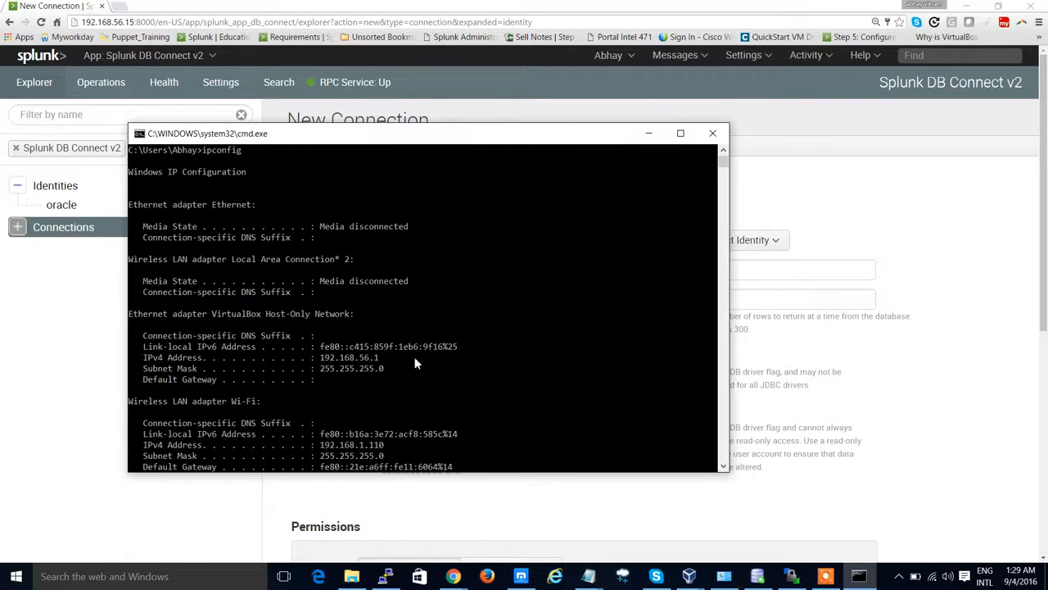
pyautogui.scroll(1, 415, 363)
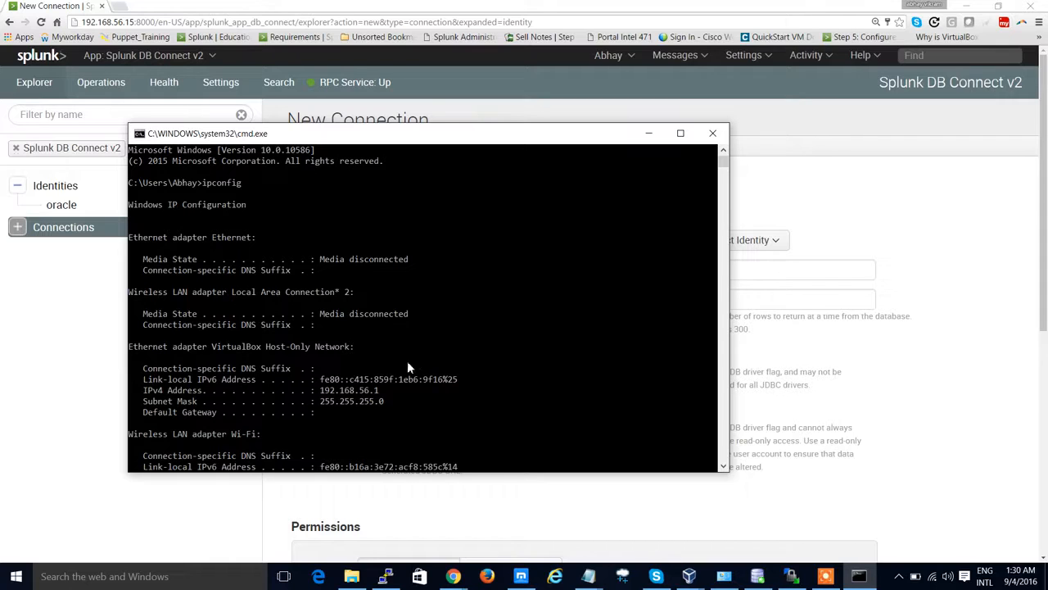
pyautogui.click(588, 575)
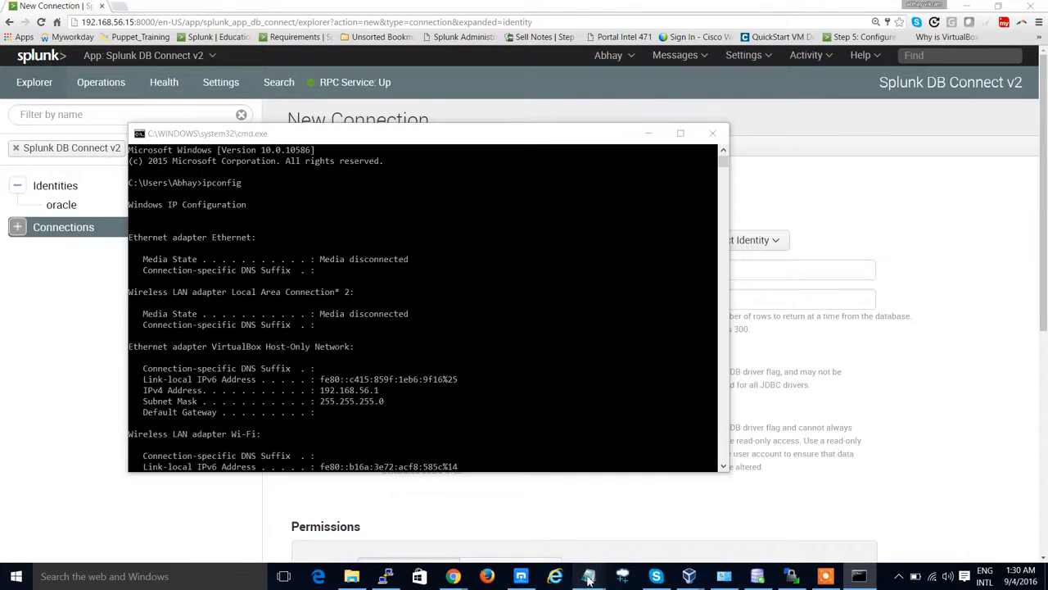
pyautogui.click(731, 518)
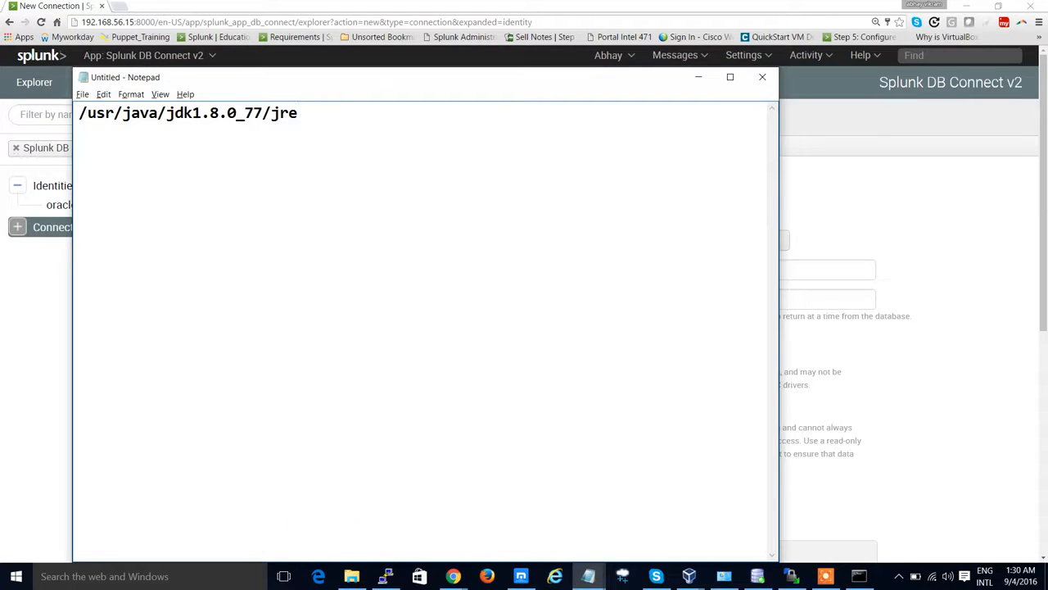
pyautogui.press('Return')
pyautogui.write('192.168.56.1')
pyautogui.press('Return')
pyautogui.press('Return')
# Step: Copy 192.168.56.1 from Notepad and paste it into the new connection's Host field
pyautogui.hotkey('alt', 'Tab')
pyautogui.click(879, 188)
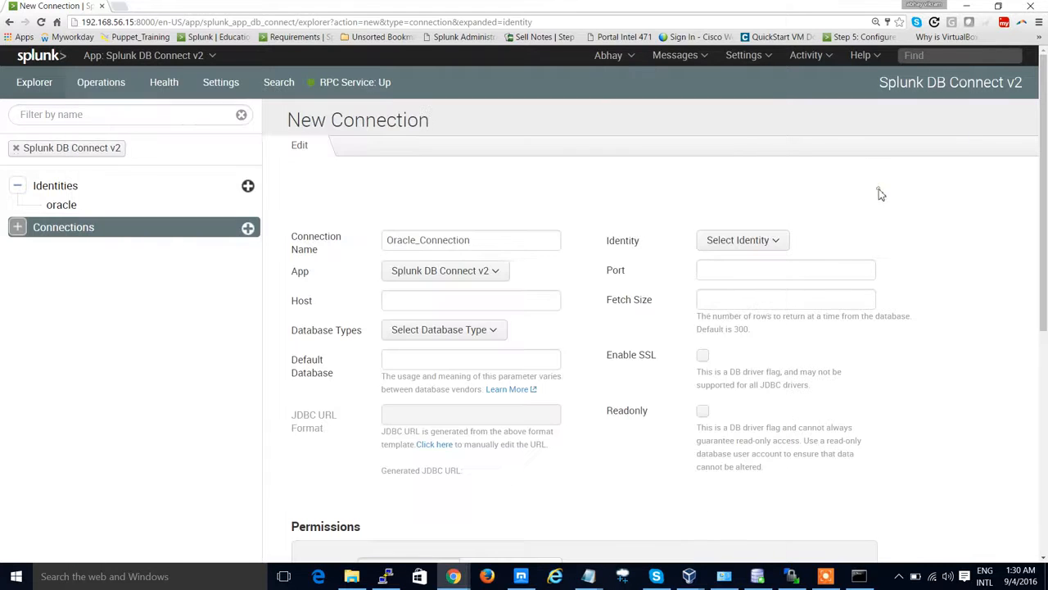
pyautogui.hotkey('alt', 'Tab')
pyautogui.hotkey('alt', 'Tab')
pyautogui.hotkey('alt', 'Tab')
pyautogui.hotkey('alt', 'Tab')
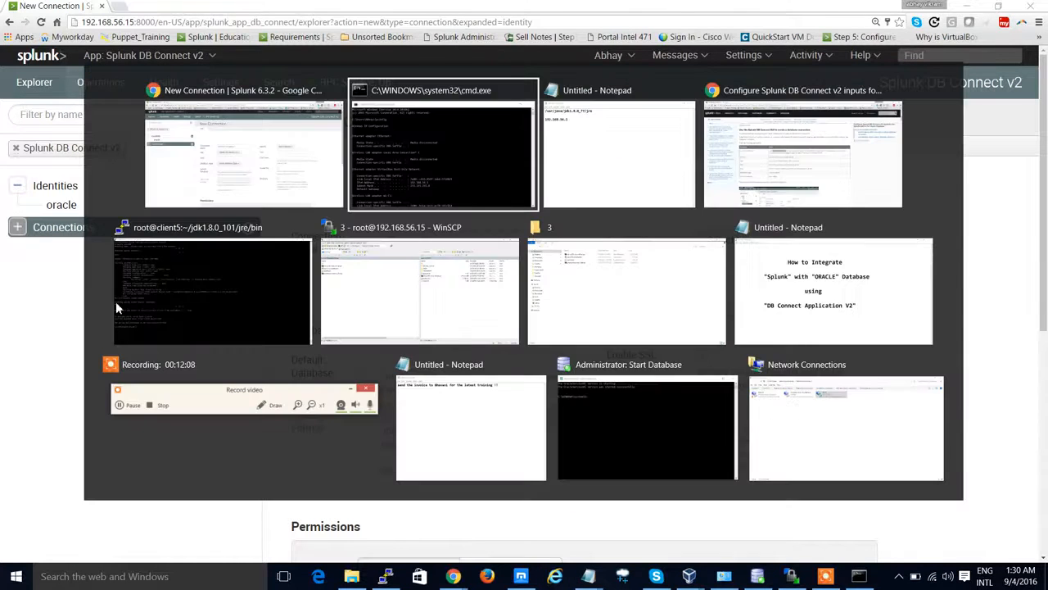
pyautogui.moveTo(186, 152); pyautogui.dragTo(79, 153)
pyautogui.hotkey('ctrl', 'c')
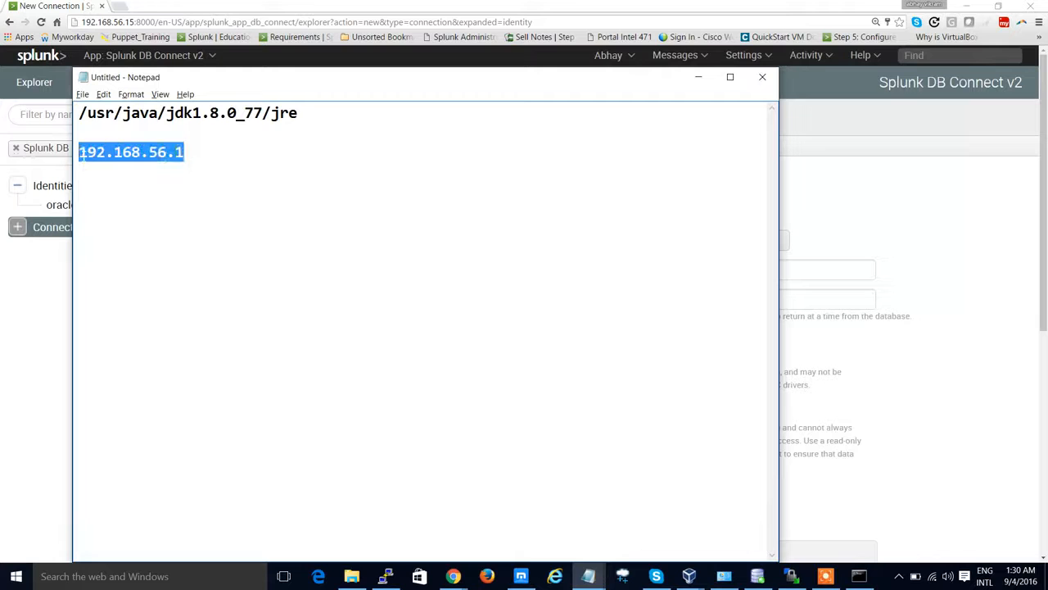
pyautogui.hotkey('alt', 'Tab')
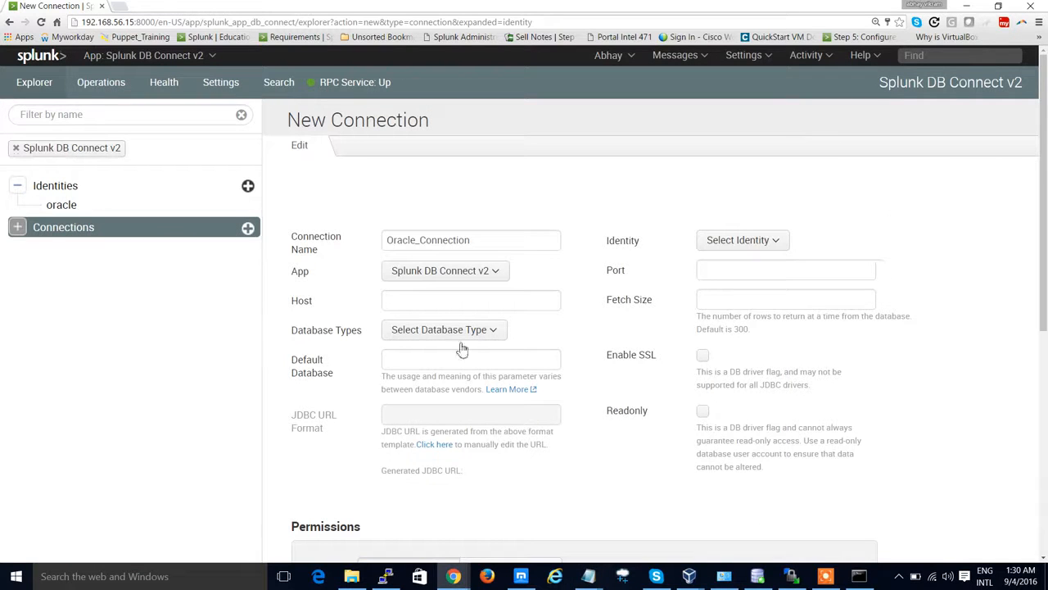
pyautogui.click(434, 301)
pyautogui.hotkey('ctrl', 'v')
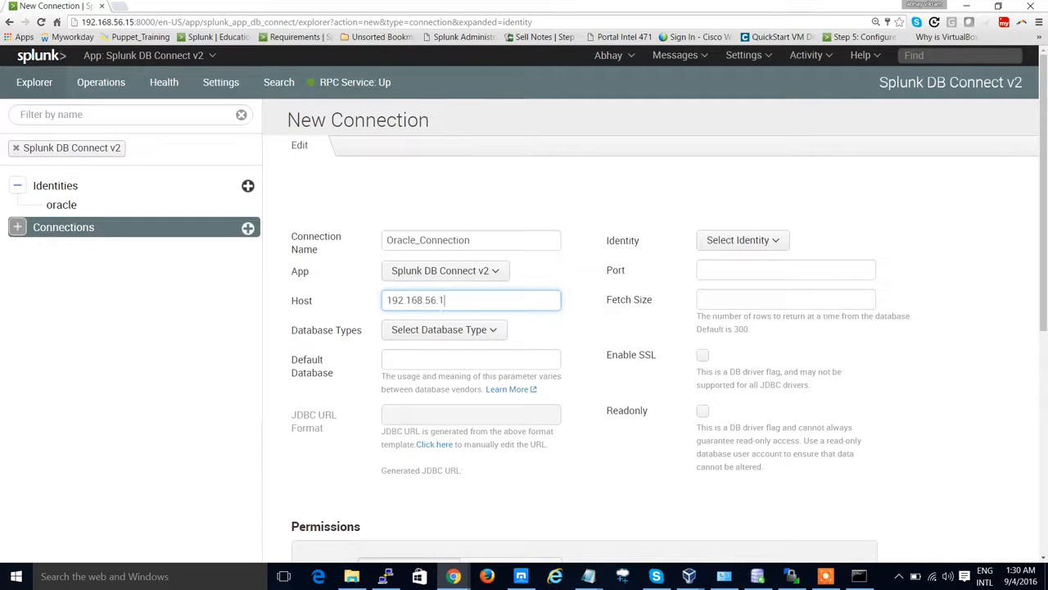
# Step: Set the connection's database type to Oracle and move to the Default Database field
pyautogui.click(446, 330)
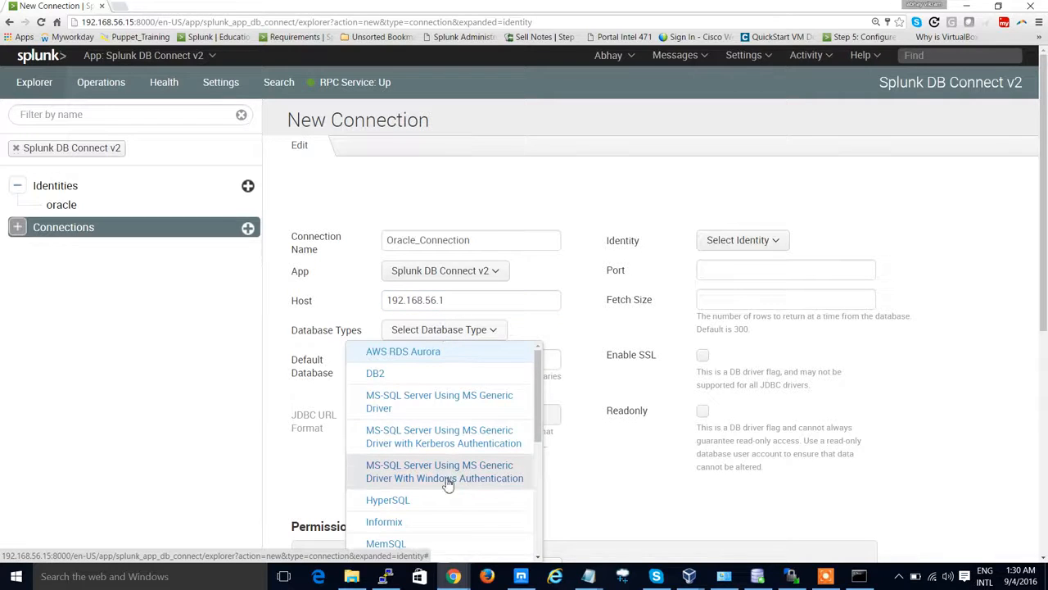
pyautogui.scroll(-3, 447, 479)
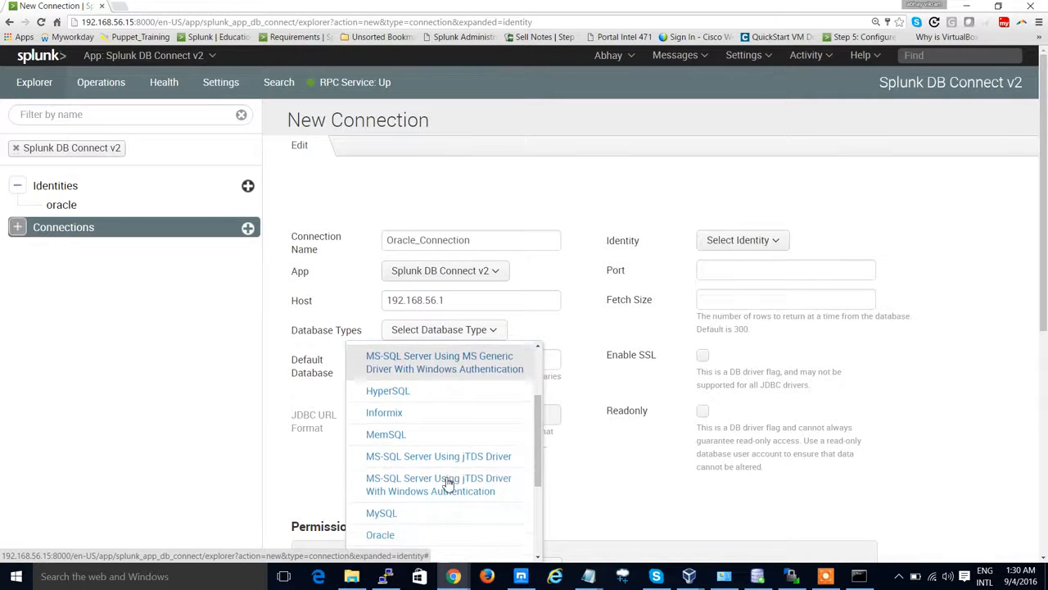
pyautogui.click(424, 533)
pyautogui.click(467, 362)
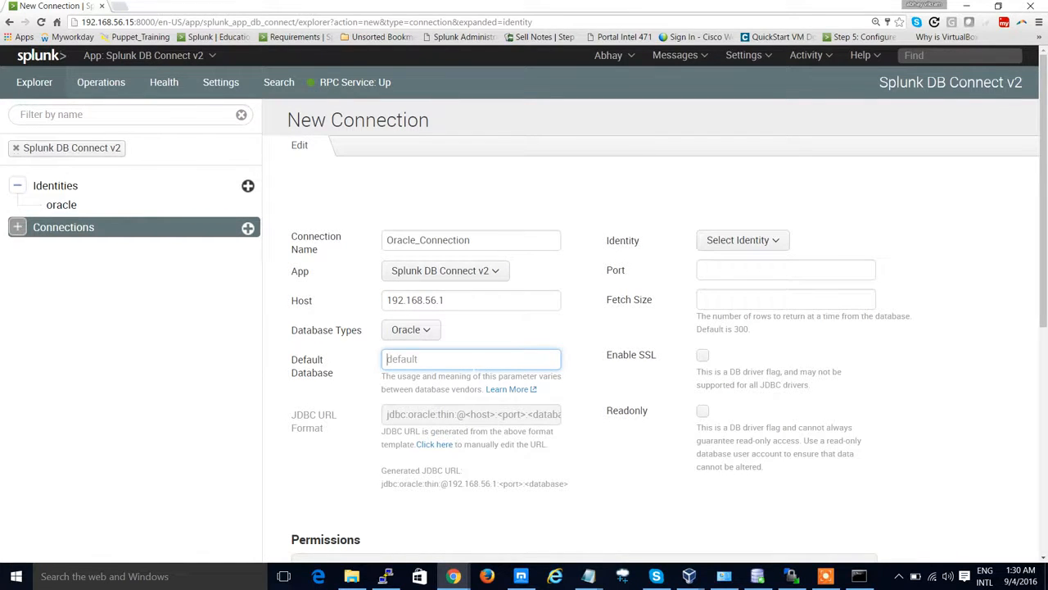
# Step: Review the documentation's parameter table for the Oracle connection settings
pyautogui.hotkey('alt', 'Tab')
pyautogui.press('Tab')
pyautogui.press('Tab')
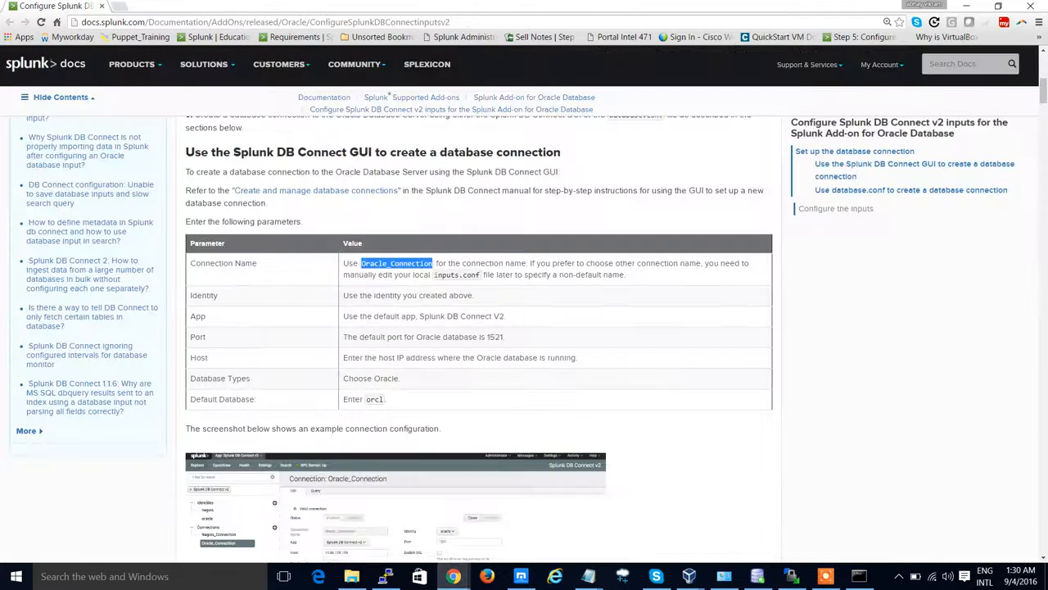
pyautogui.scroll(-1, 631, 359)
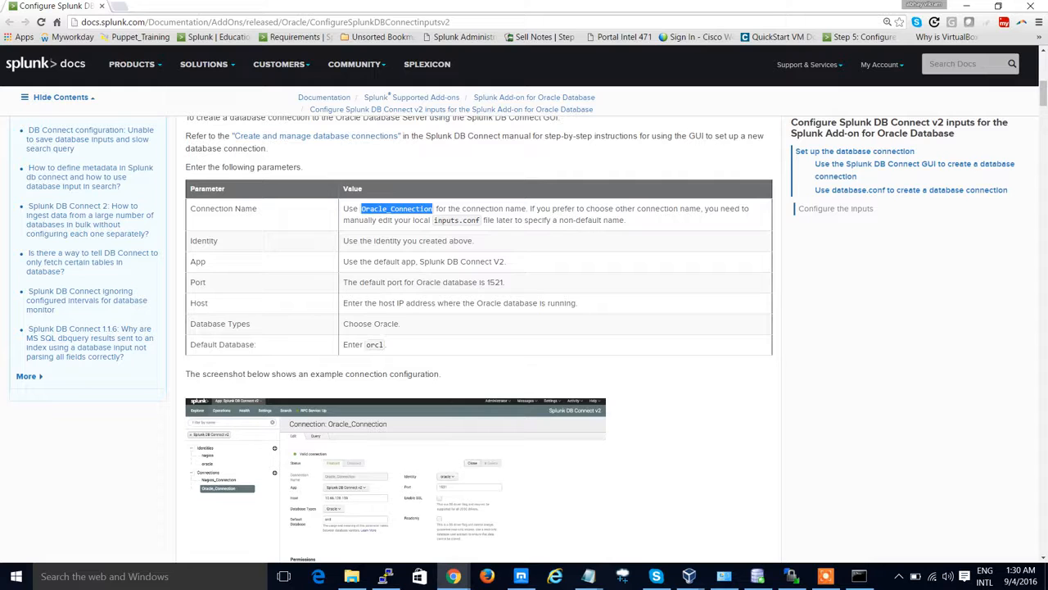
pyautogui.hotkey('alt', 'Tab')
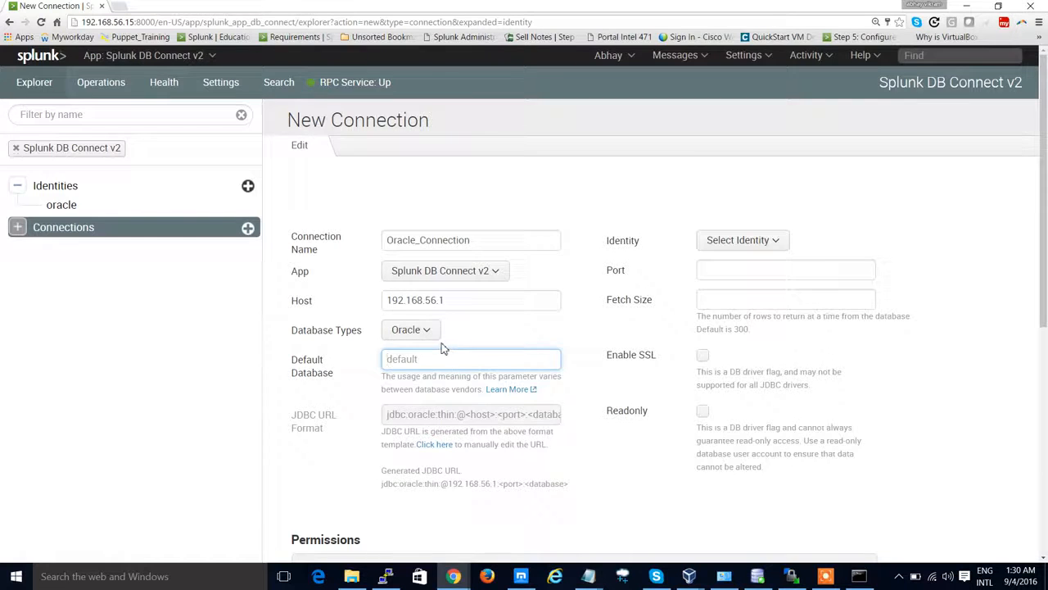
pyautogui.hotkey('alt', 'Tab')
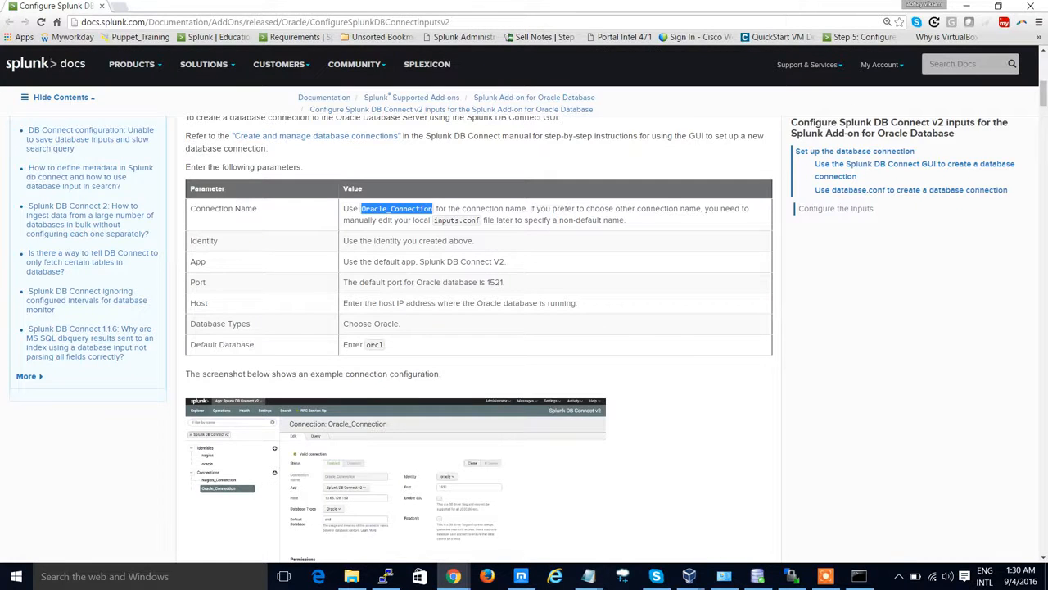
pyautogui.hotkey('alt', 'Tab')
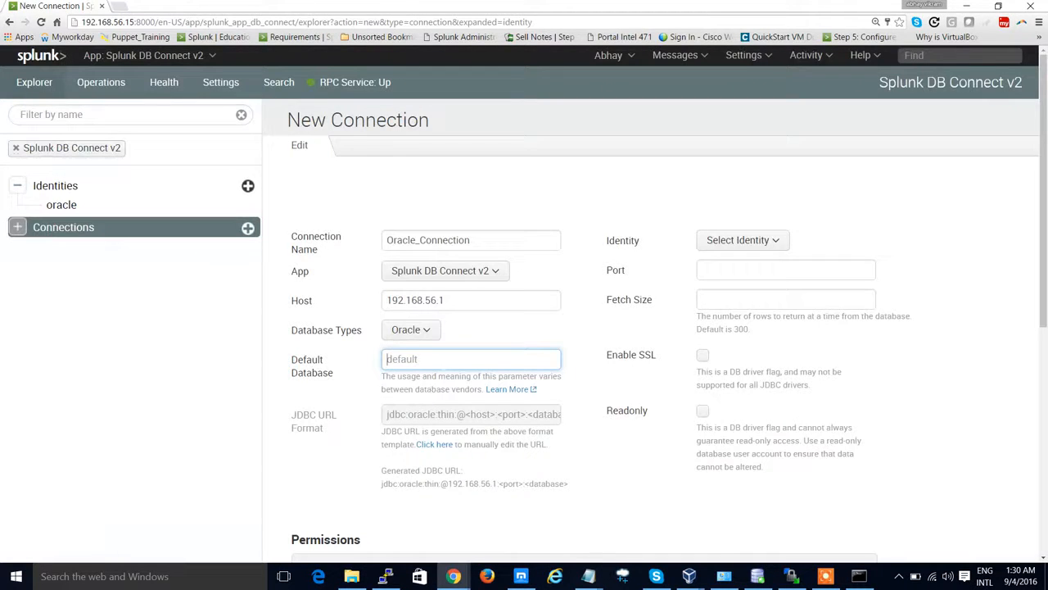
# Step: Enter XE as the default database and select the oracle identity for the connection
pyautogui.write('XE')
pyautogui.click(610, 455)
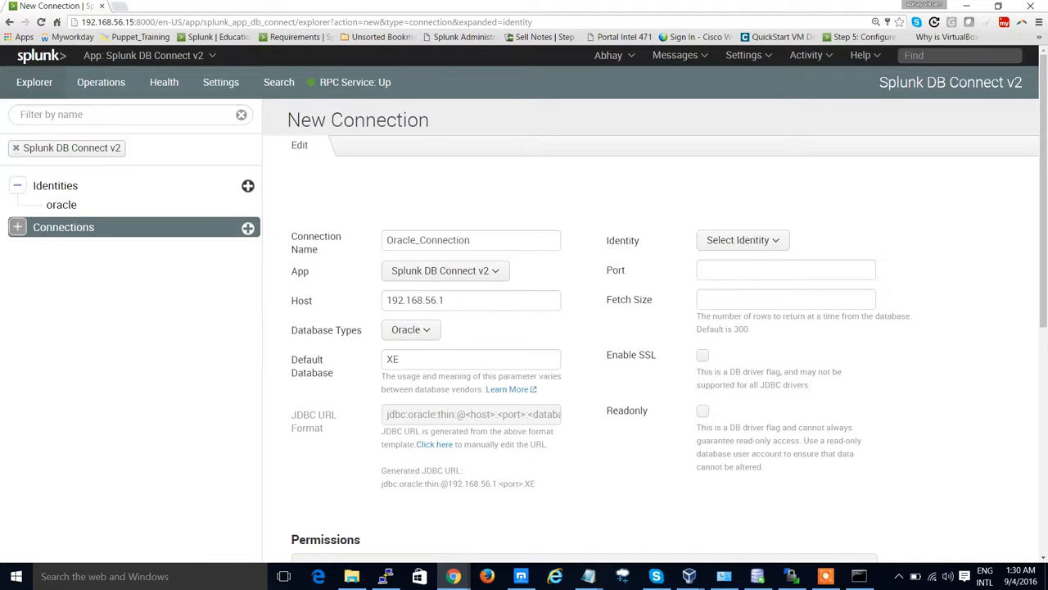
pyautogui.click(749, 243)
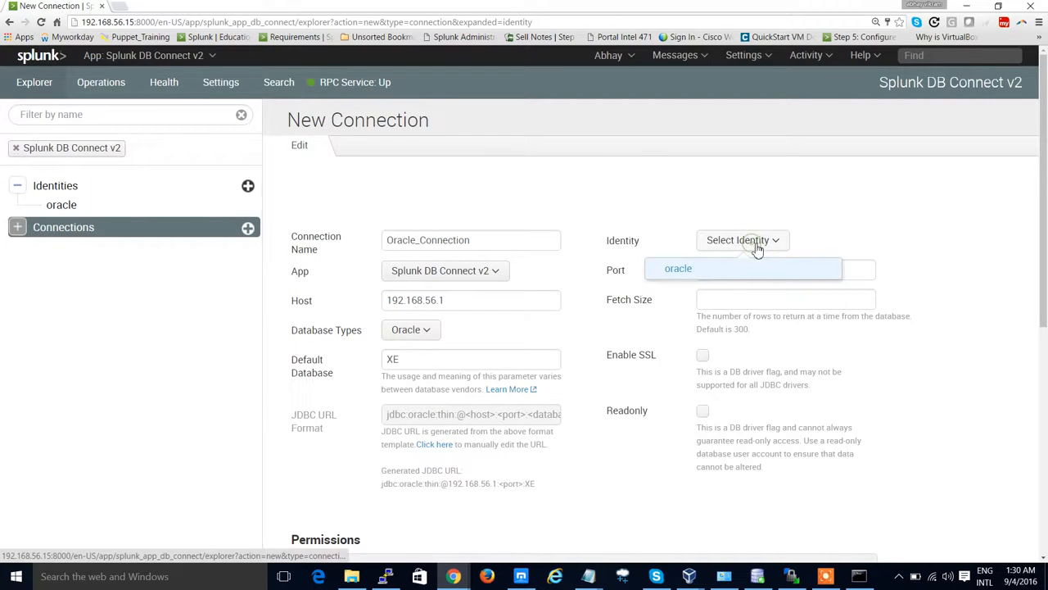
pyautogui.click(746, 271)
pyautogui.click(739, 270)
# Step: Set the connection's port to 1521, the Oracle default given in the documentation
pyautogui.hotkey('alt', 'Tab')
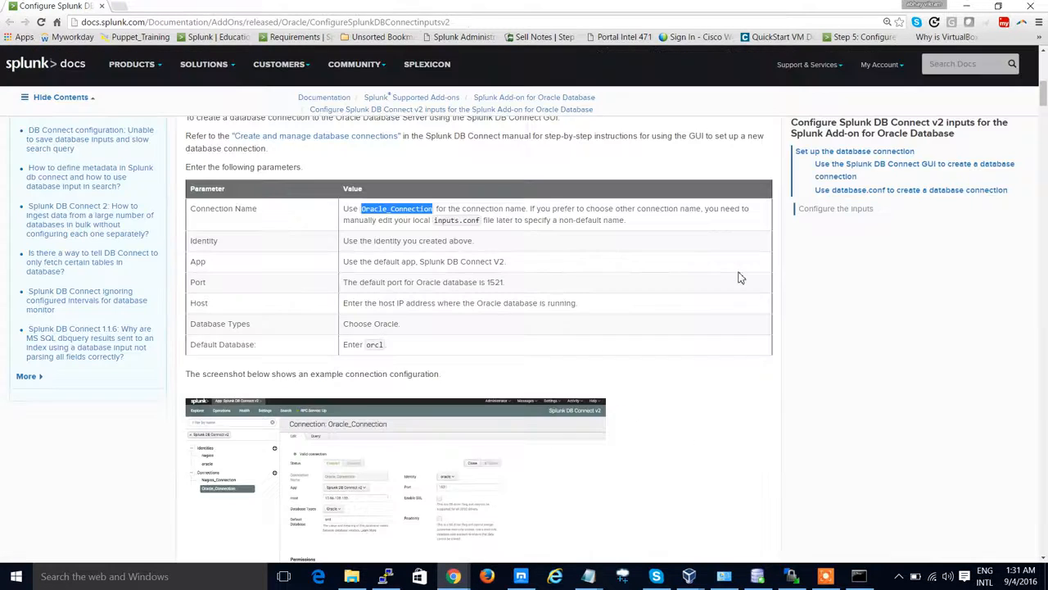
pyautogui.doubleClick(496, 282)
pyautogui.hotkey('alt', 'Tab')
pyautogui.write('1')
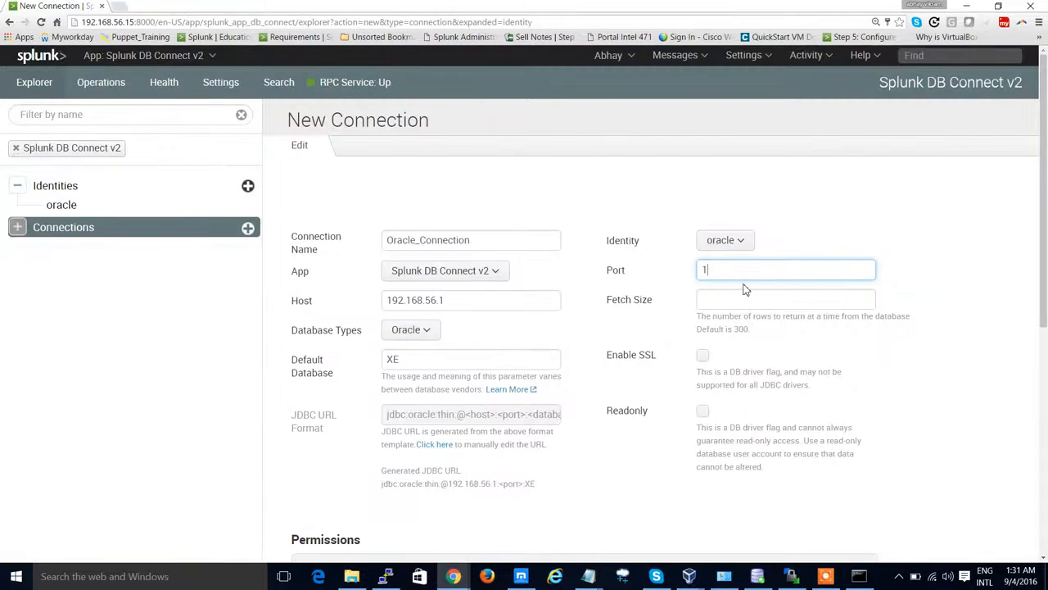
pyautogui.write('521')
# Step: Set the connection's fetch size to 300
pyautogui.click(744, 298)
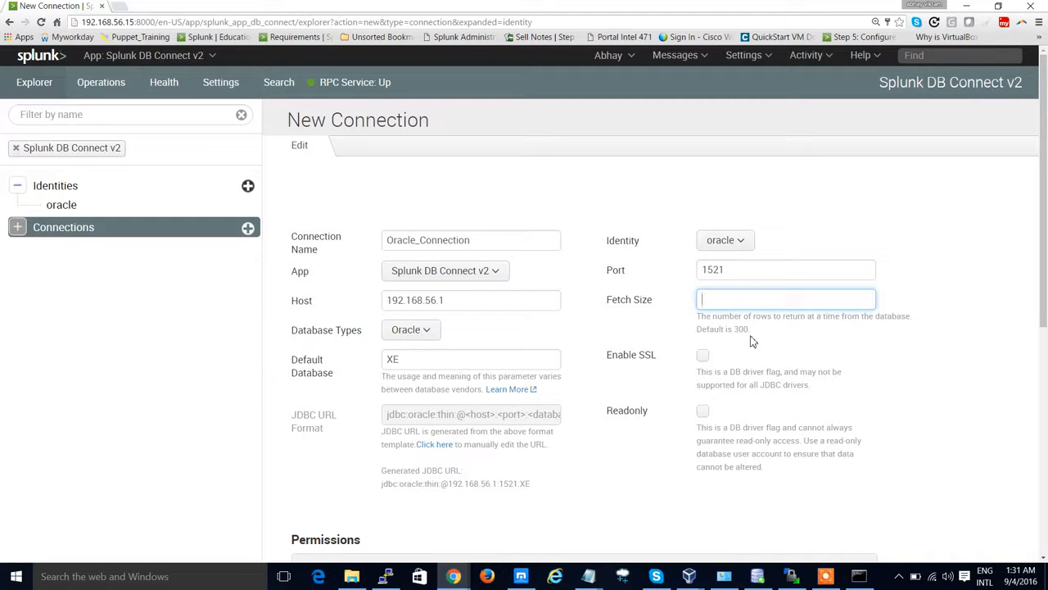
pyautogui.write('300')
pyautogui.click(770, 346)
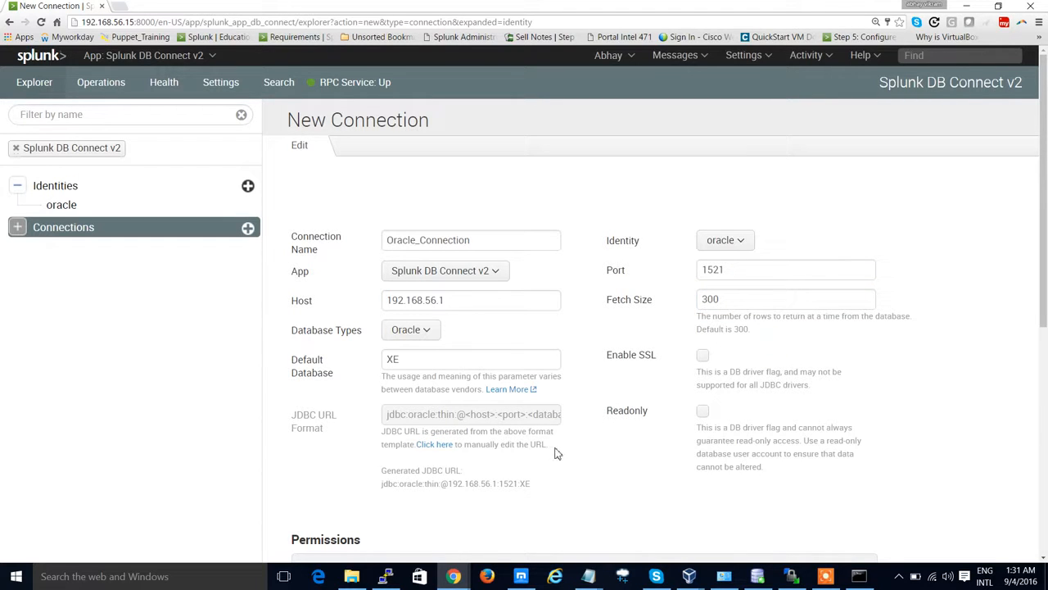
# Step: Share the connection with All Apps and save the new Oracle_Connection
pyautogui.scroll(-2, 555, 453)
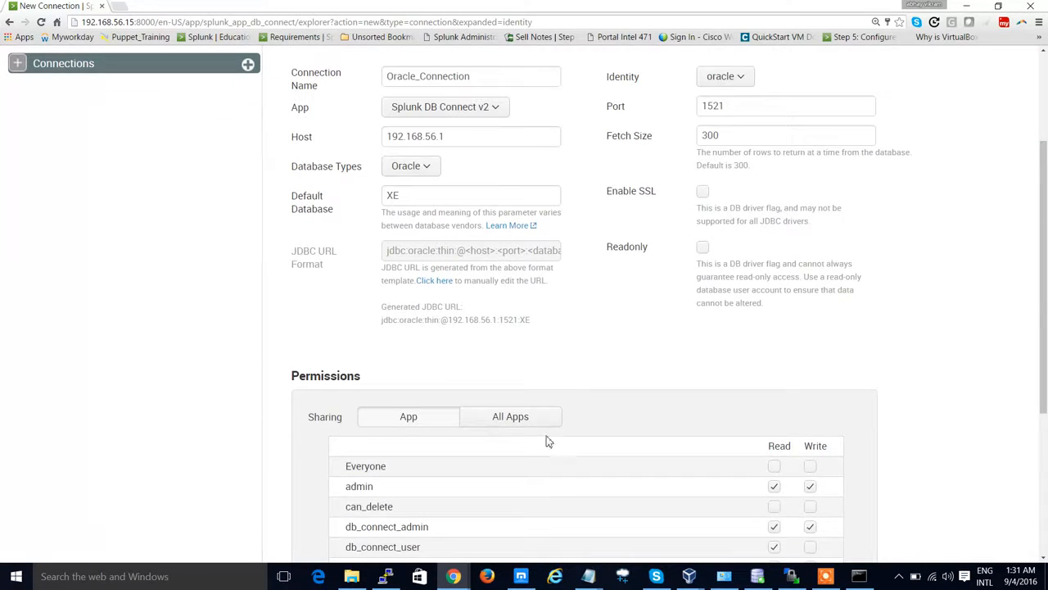
pyautogui.click(541, 427)
pyautogui.scroll(-3, 606, 430)
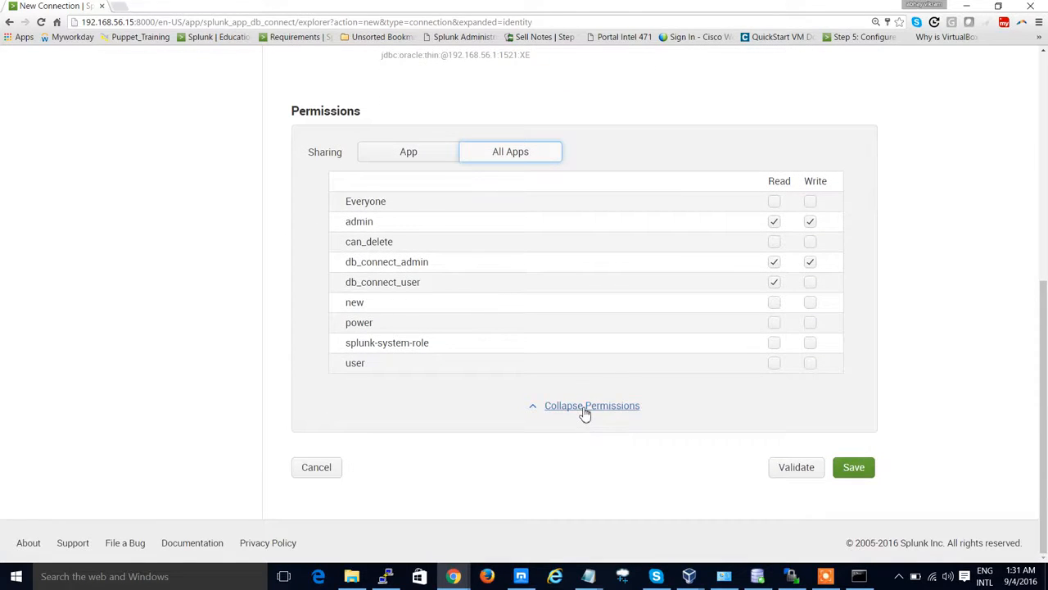
pyautogui.click(585, 407)
pyautogui.scroll(2, 592, 335)
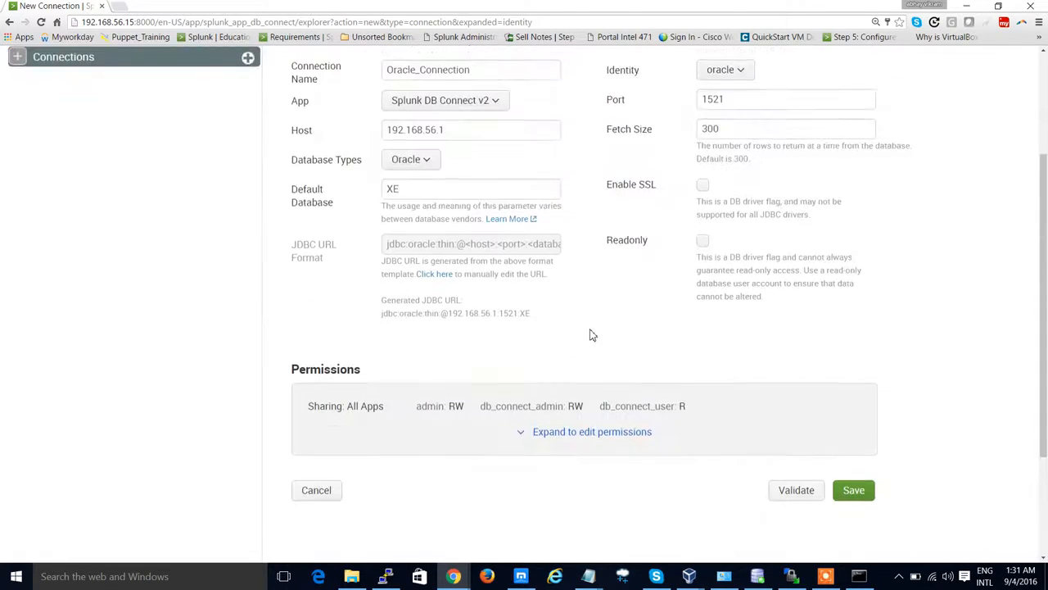
pyautogui.scroll(2, 592, 335)
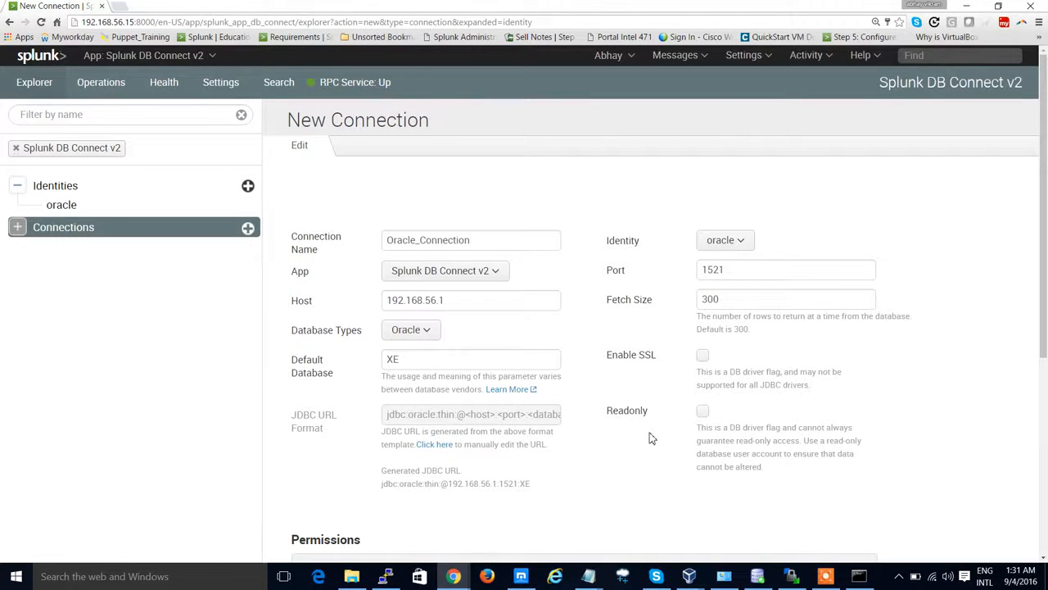
pyautogui.scroll(-3, 651, 438)
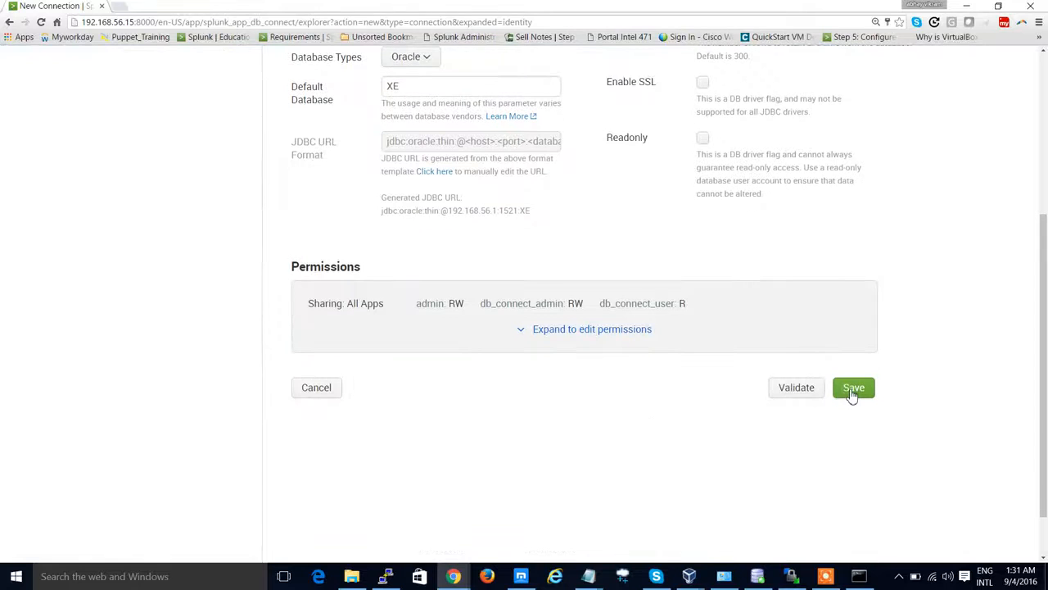
pyautogui.click(851, 391)
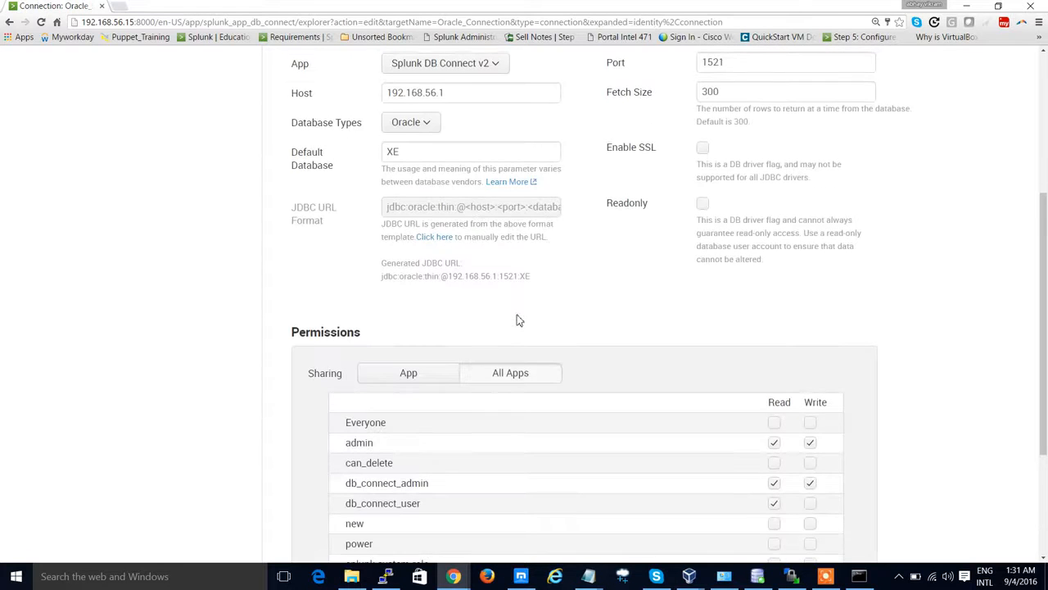
# Step: Review the saved connection's page, its status and permissions
pyautogui.scroll(3, 596, 304)
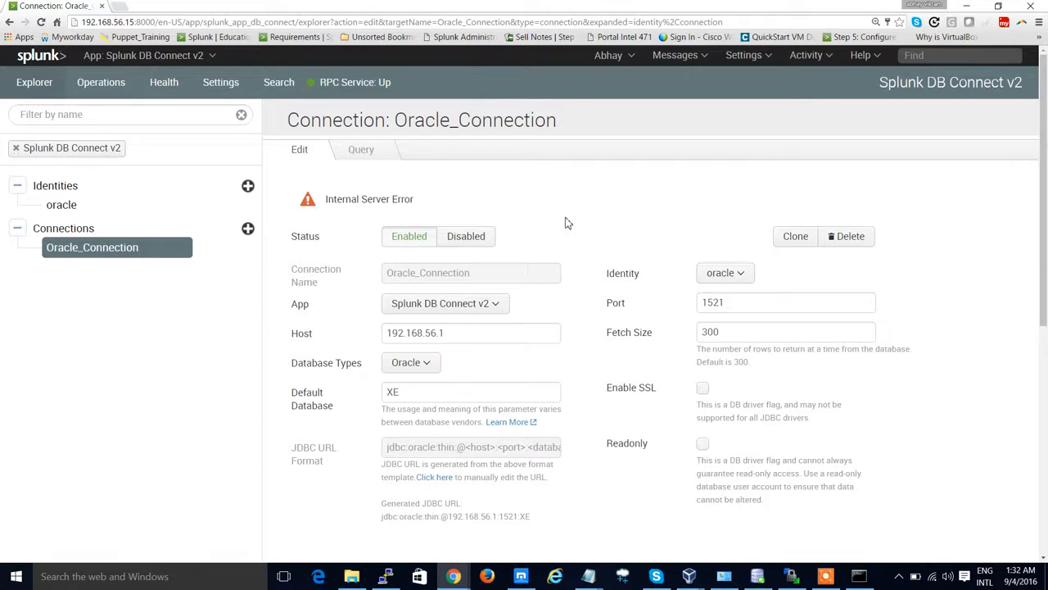
pyautogui.scroll(-4, 567, 233)
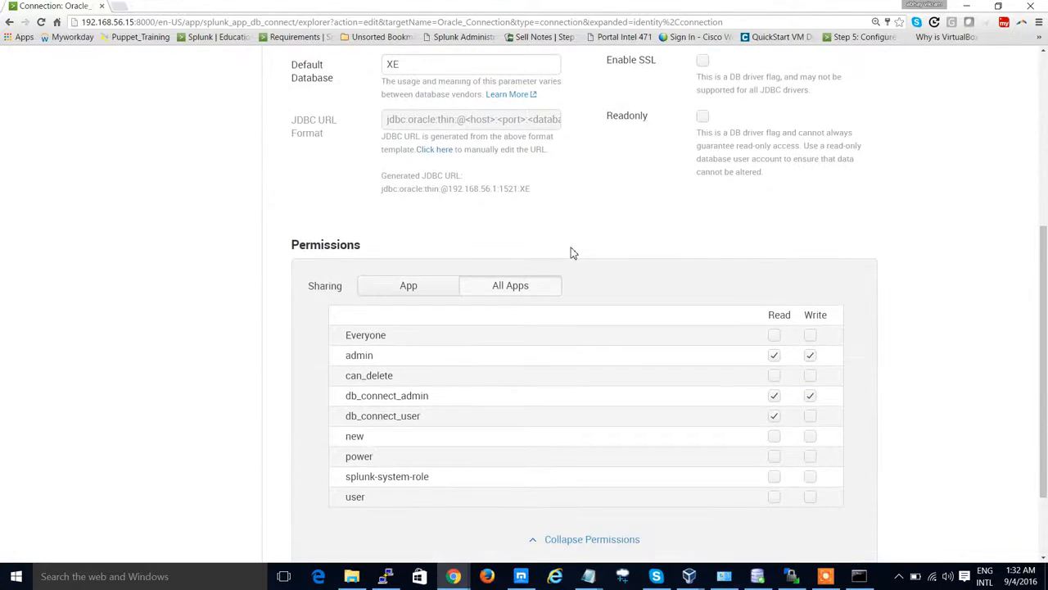
pyautogui.scroll(-2, 572, 253)
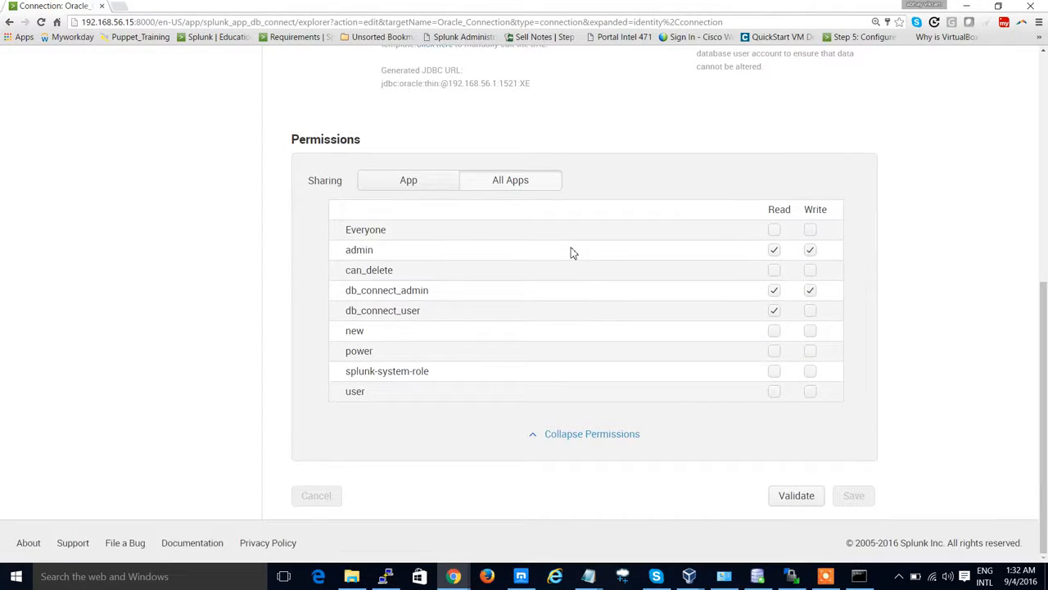
pyautogui.scroll(1, 572, 253)
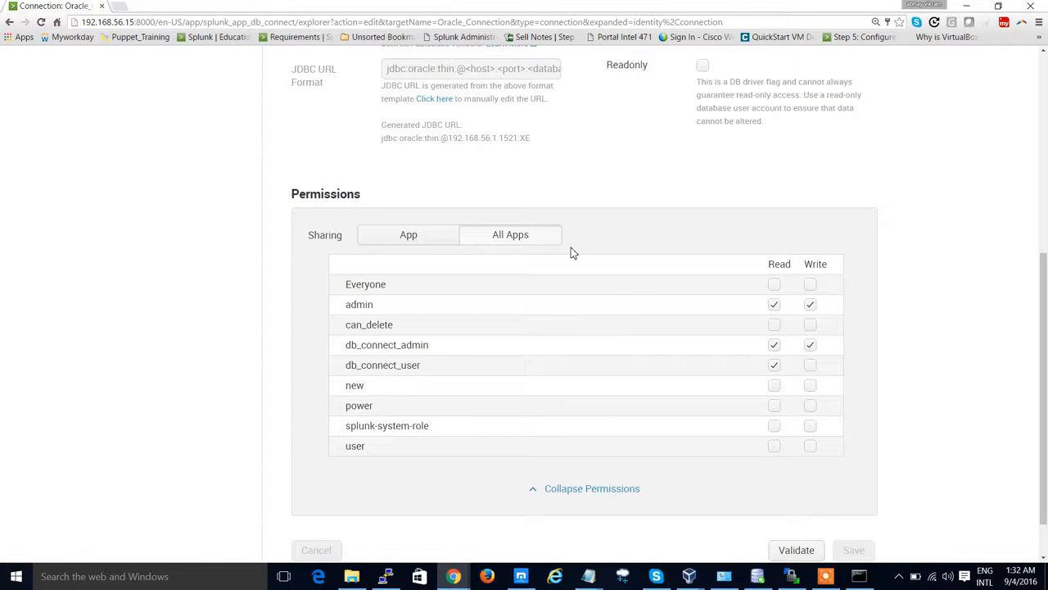
# Step: Open the Splunk server's terminal session and change into the /opt/splunk/var/log/splunk/ directory
pyautogui.click(868, 580)
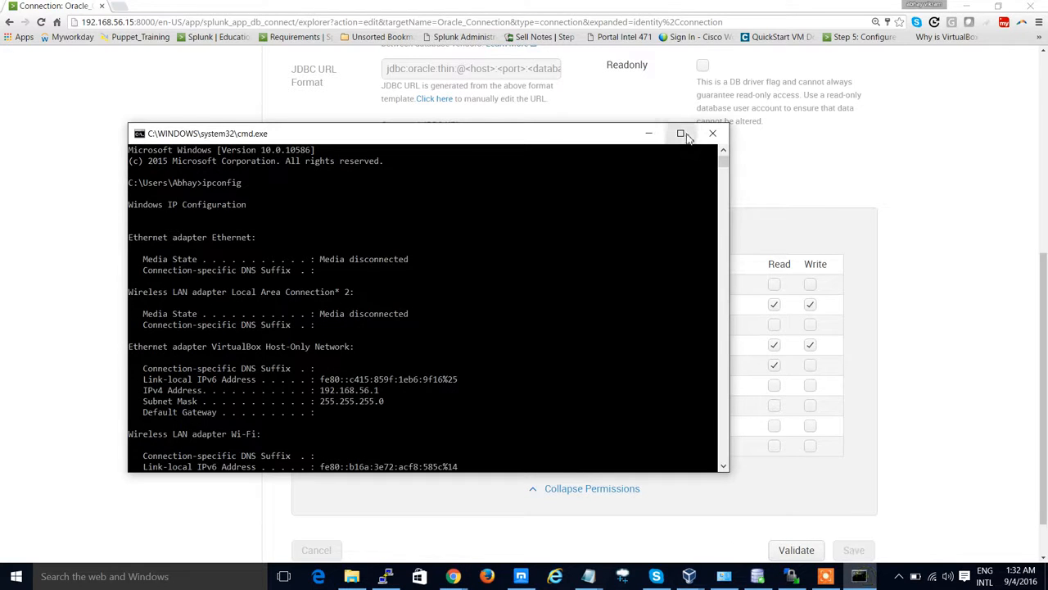
pyautogui.click(384, 575)
pyautogui.write('cd /opt/splunk/var/log/splunk/')
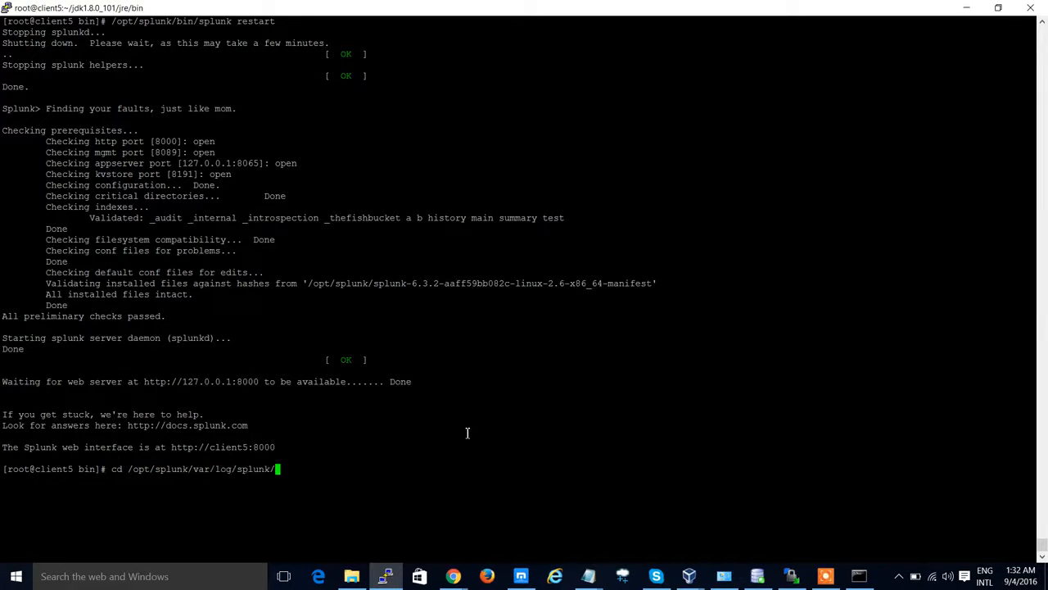
pyautogui.press('Return')
# Step: List the log files sorted by modification time with ls -ltr
pyautogui.write('ls  l-')
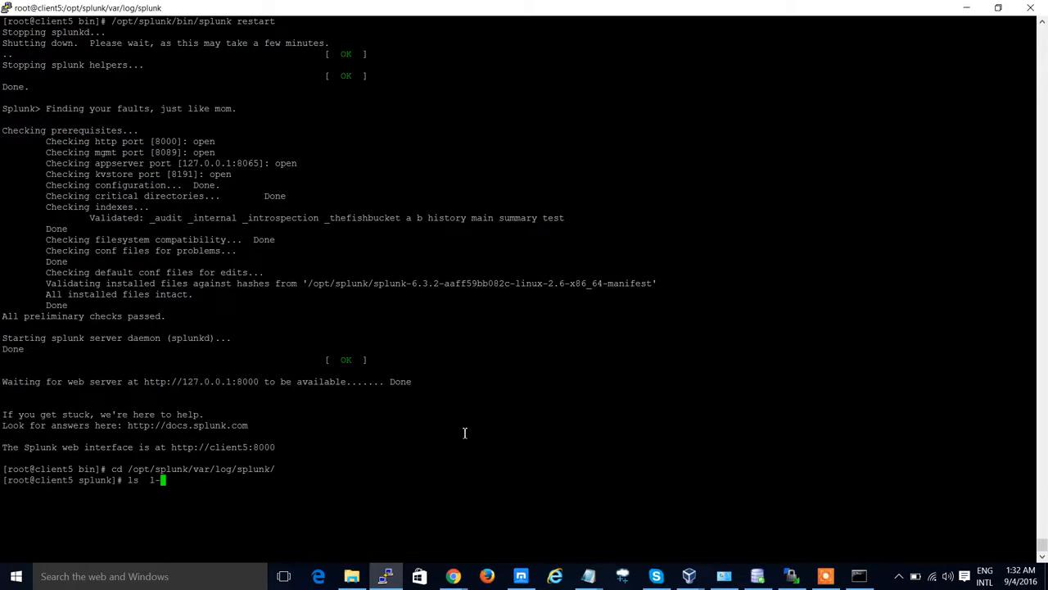
pyautogui.press('BackSpace')
pyautogui.press('BackSpace')
pyautogui.write('-ltr')
pyautogui.press('Return')
# Step: Follow dbx2.log with tail -f and examine the connection exception it reports
pyautogui.write('tail -f dbx')
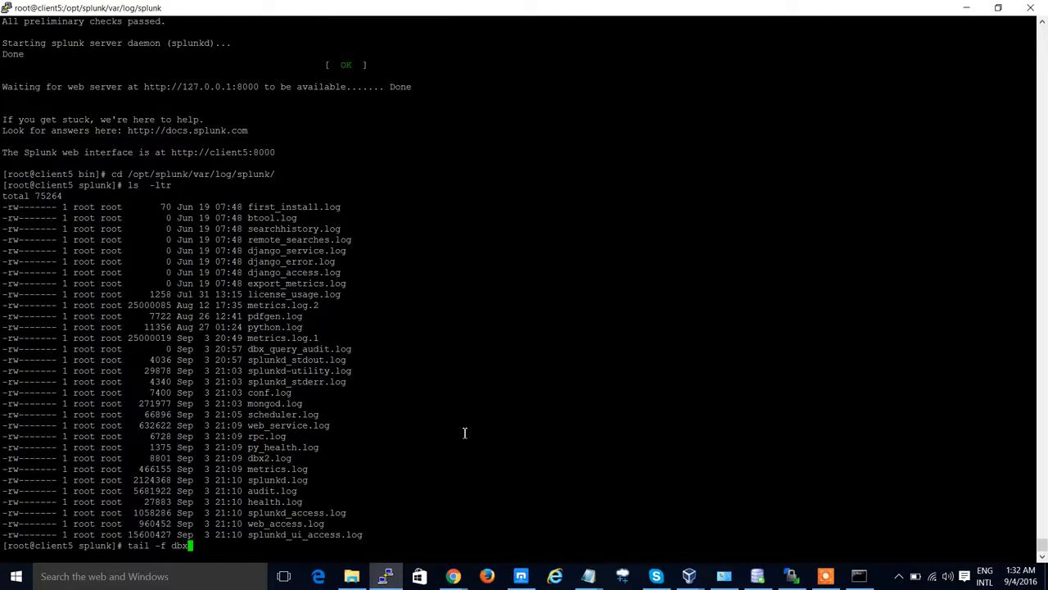
pyautogui.hotkey('ctrl', 'l')
pyautogui.write('x2')
pyautogui.press('Tab')
pyautogui.press('Return')
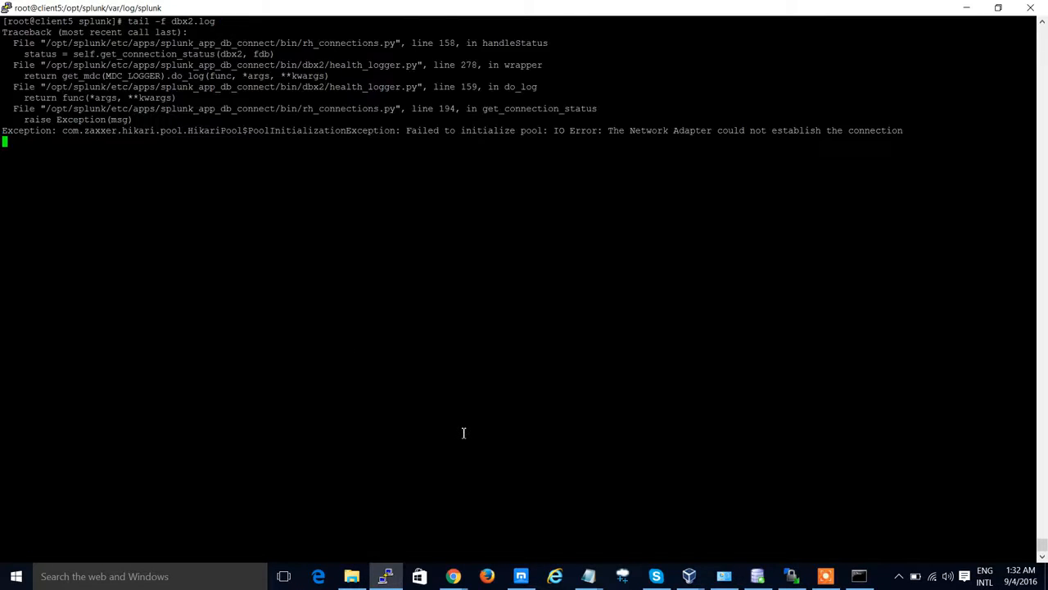
pyautogui.press('Return')
pyautogui.press('Return')
pyautogui.moveTo(172, 24); pyautogui.dragTo(218, 31)
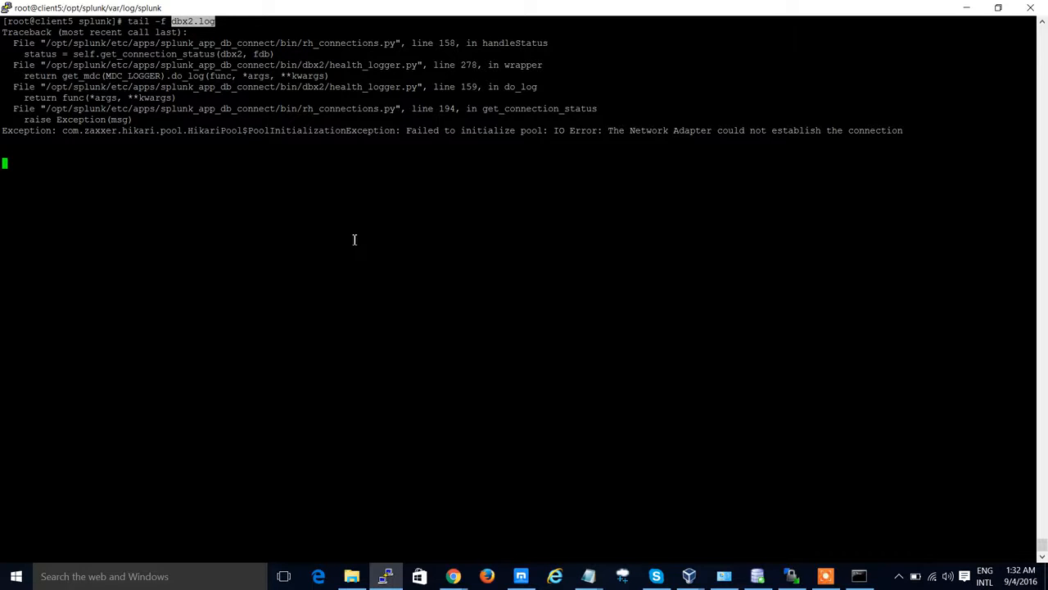
pyautogui.moveTo(408, 134); pyautogui.dragTo(534, 136)
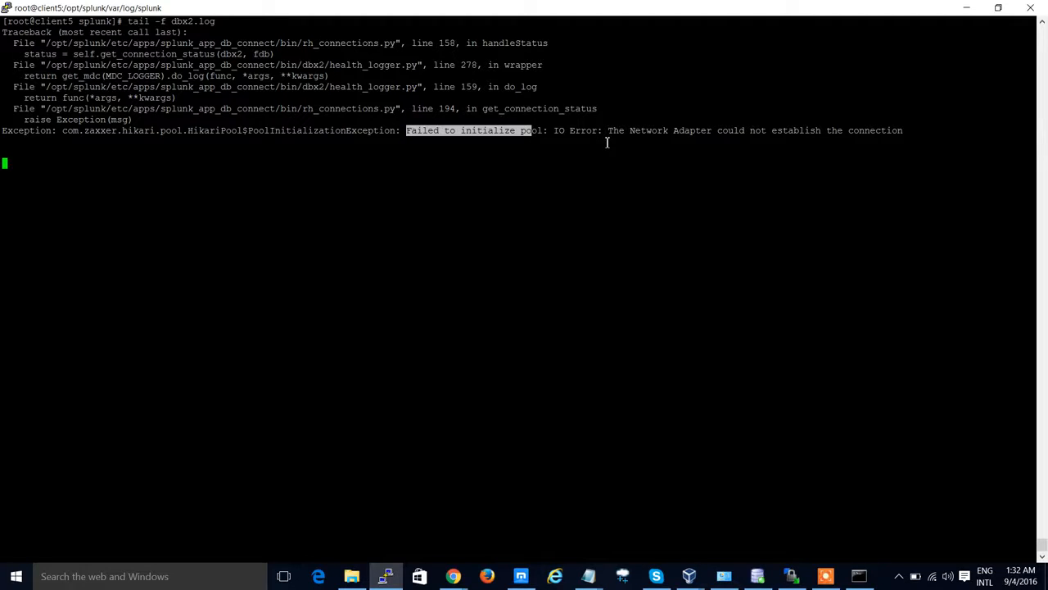
pyautogui.moveTo(609, 133); pyautogui.dragTo(860, 149)
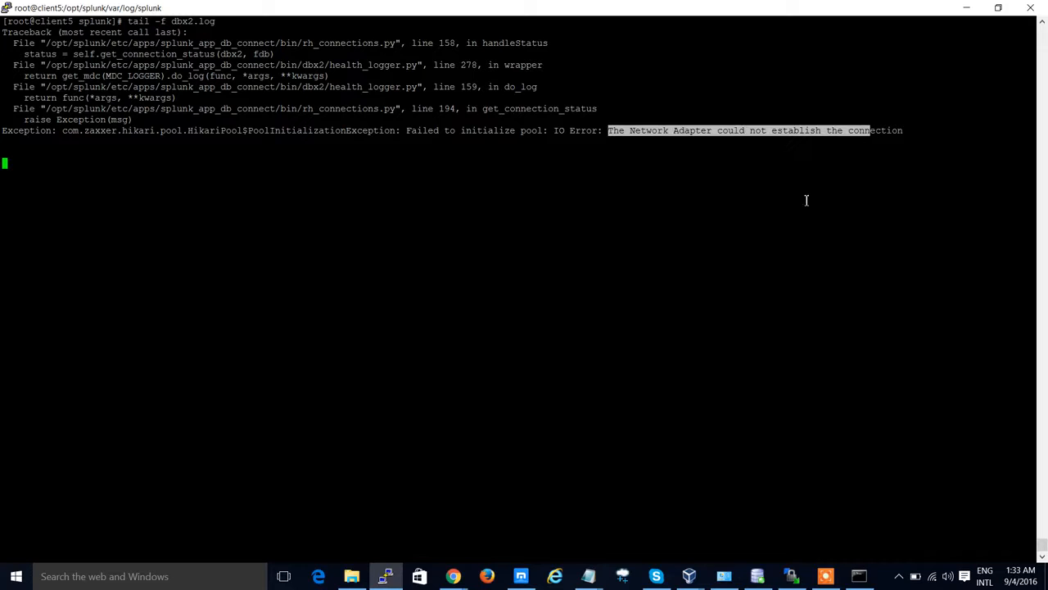
# Step: Inspect the Wi-Fi adapter's IPv4 settings through Network and Sharing Center, then cancel and close the windows
pyautogui.click(858, 576)
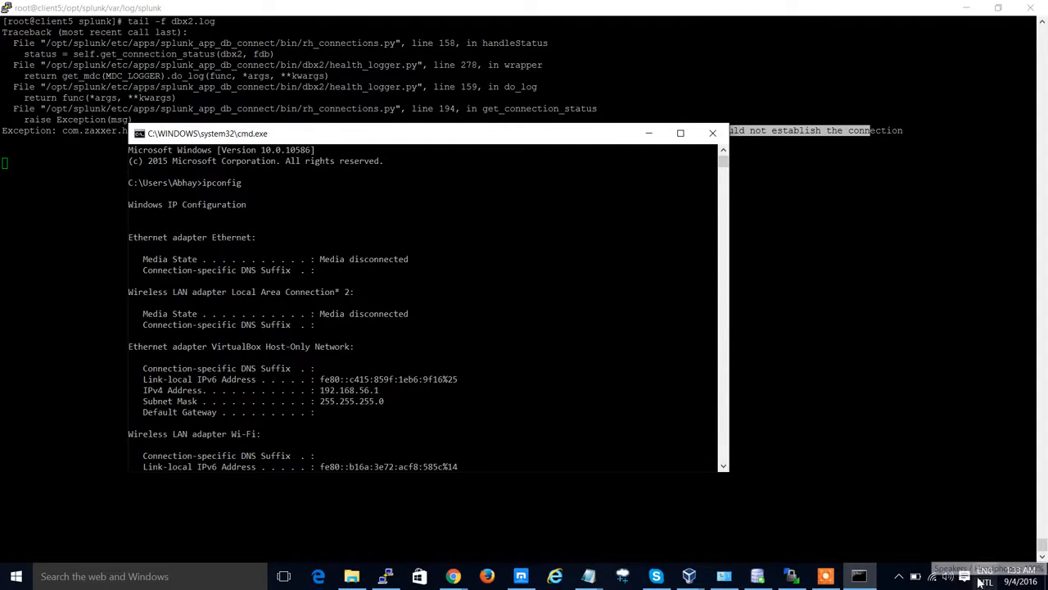
pyautogui.rightClick(933, 575)
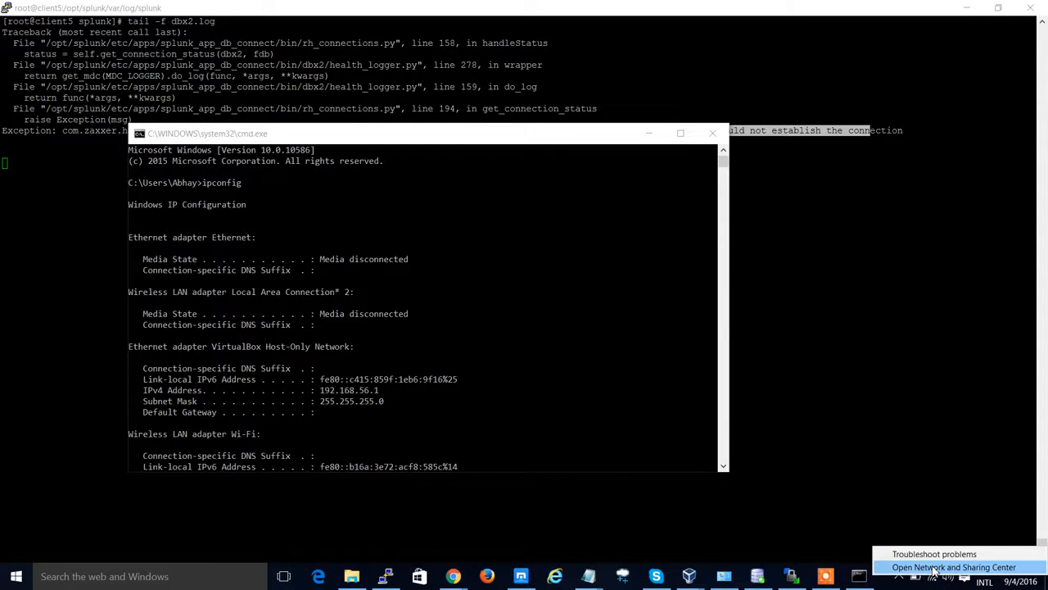
pyautogui.click(934, 567)
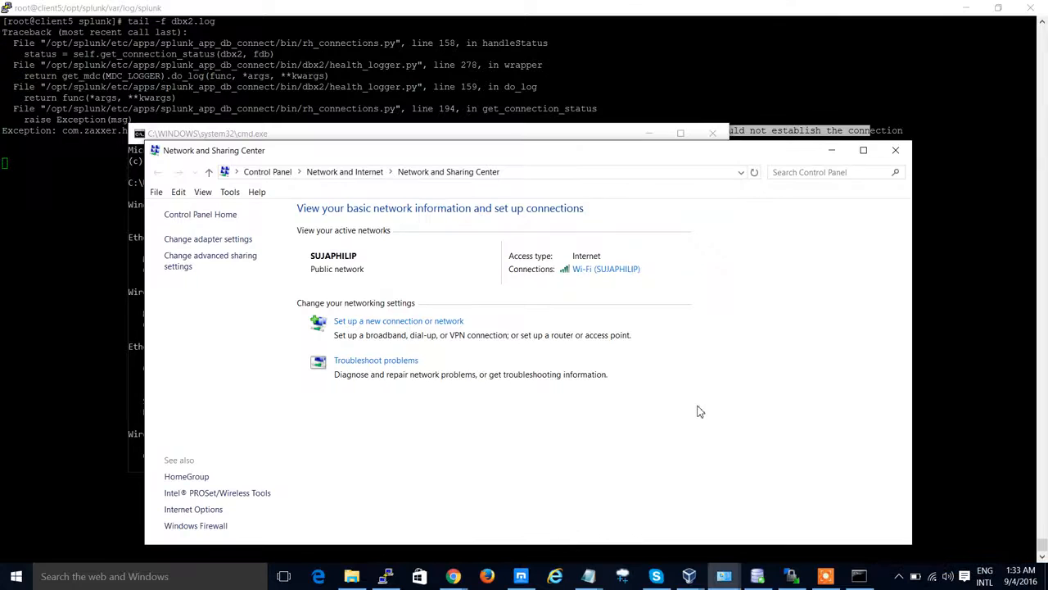
pyautogui.click(220, 240)
pyautogui.click(466, 238)
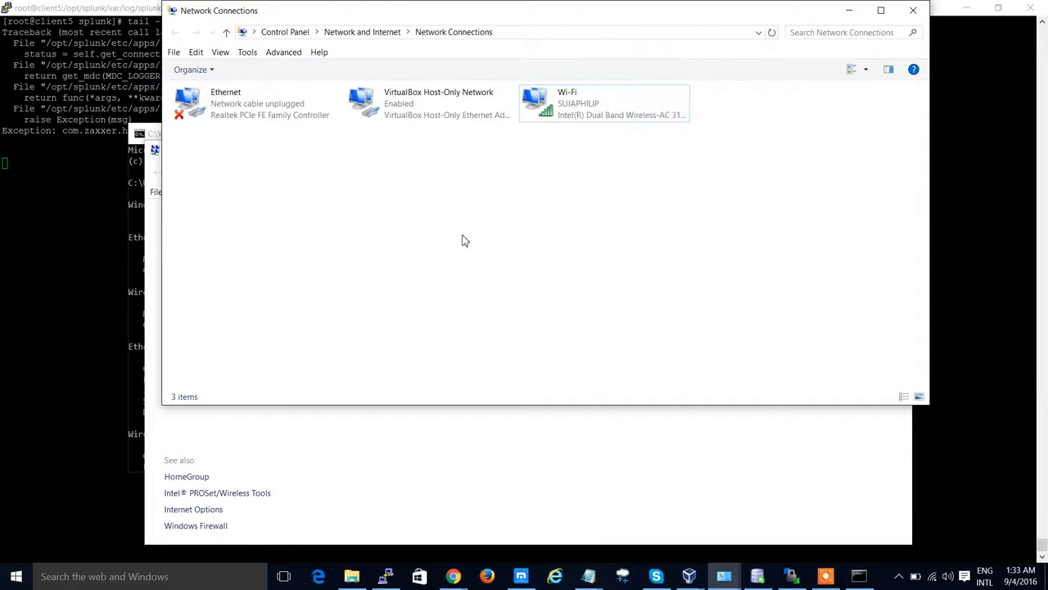
pyautogui.rightClick(563, 113)
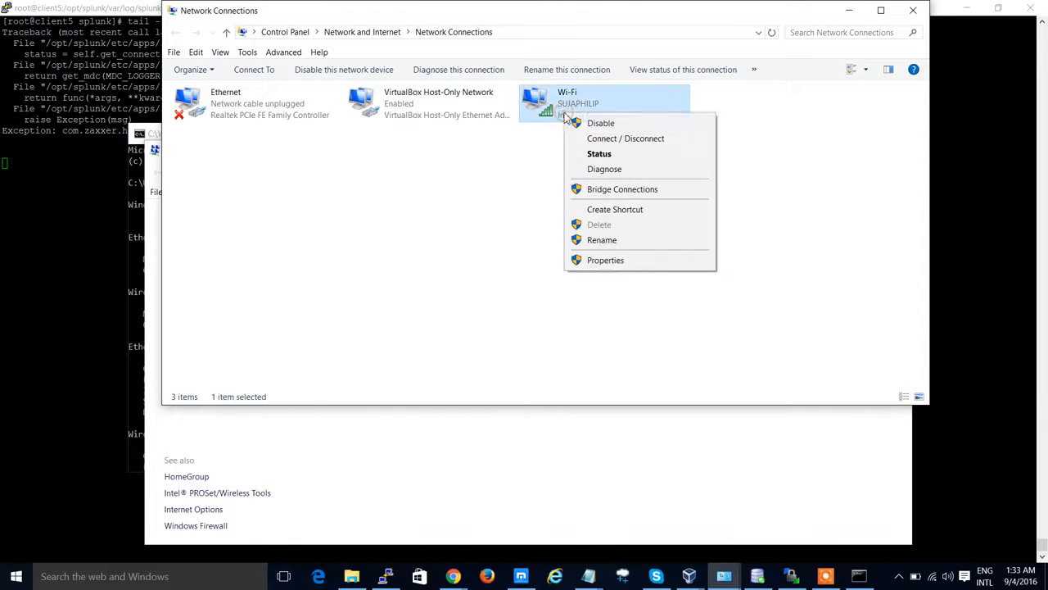
pyautogui.click(606, 261)
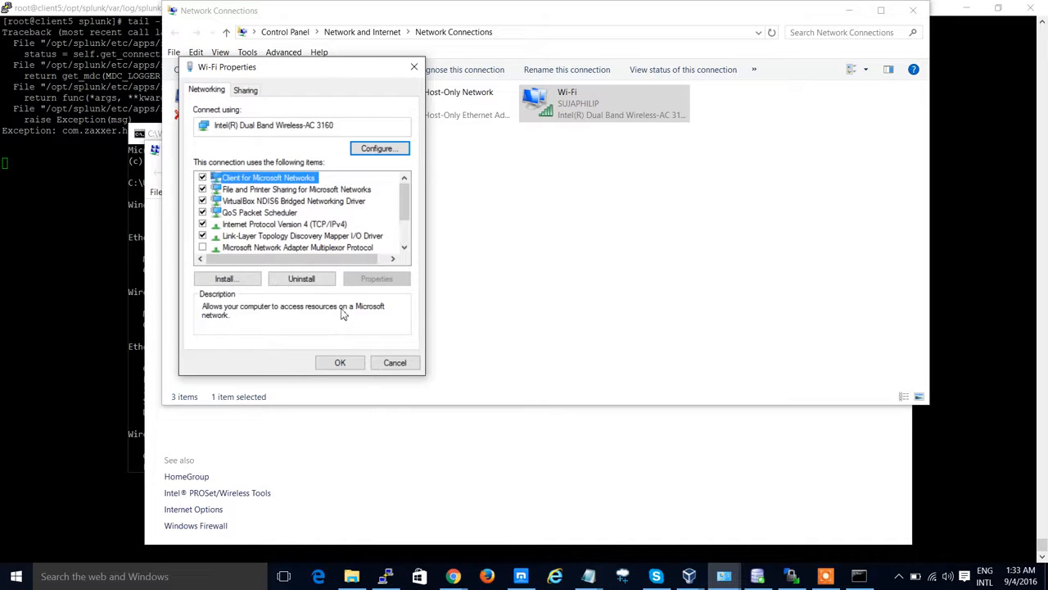
pyautogui.click(312, 226)
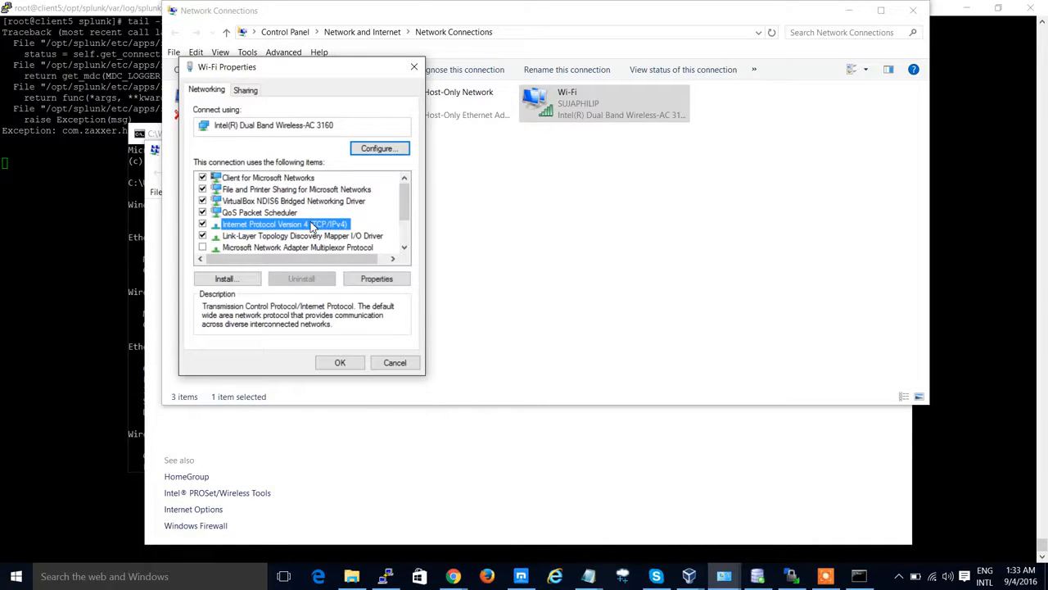
pyautogui.click(371, 280)
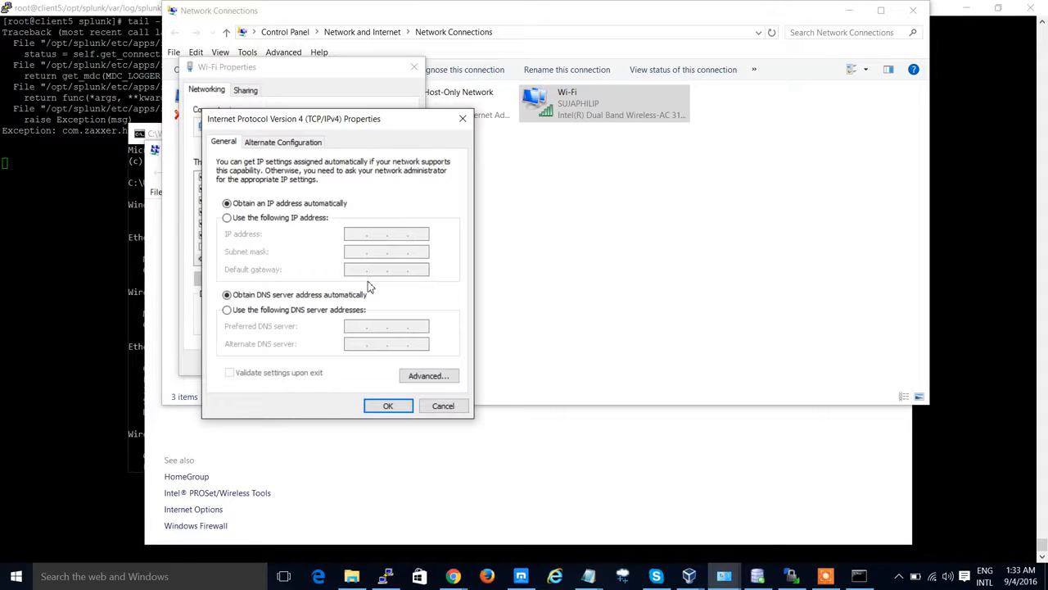
pyautogui.click(262, 146)
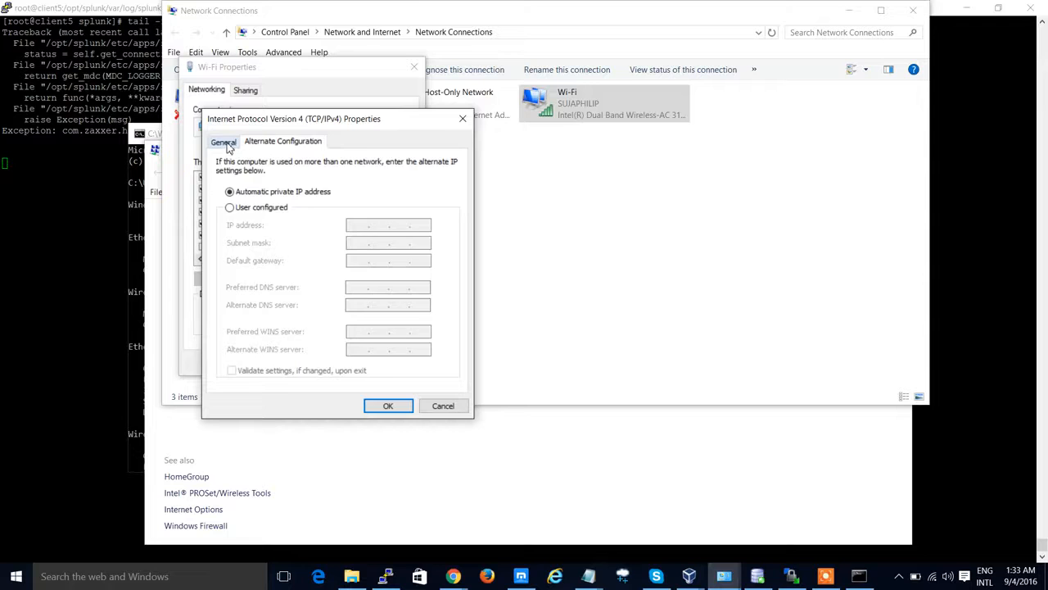
pyautogui.click(226, 143)
pyautogui.click(443, 406)
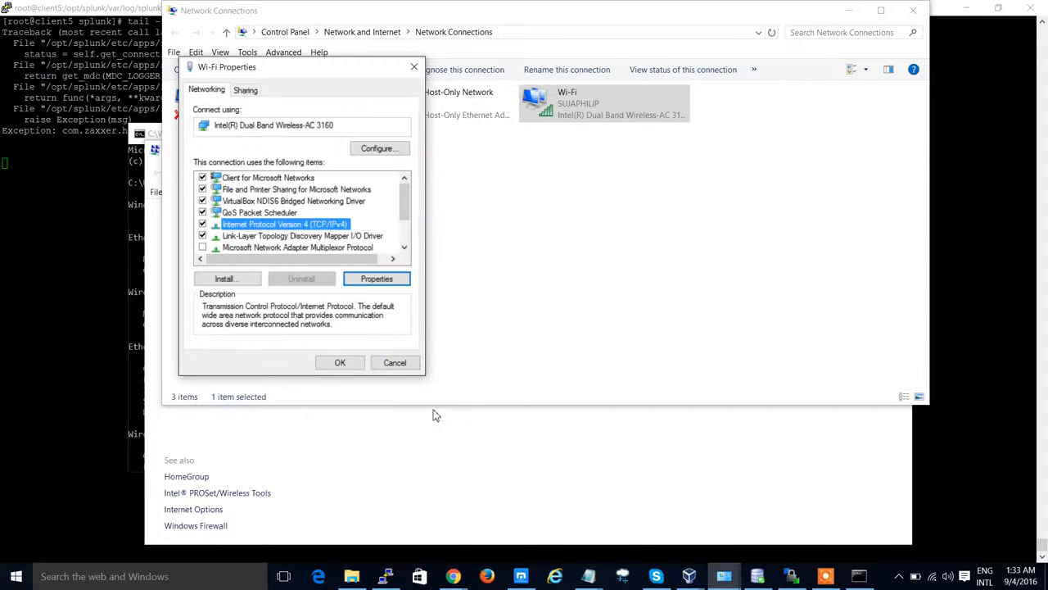
pyautogui.click(395, 362)
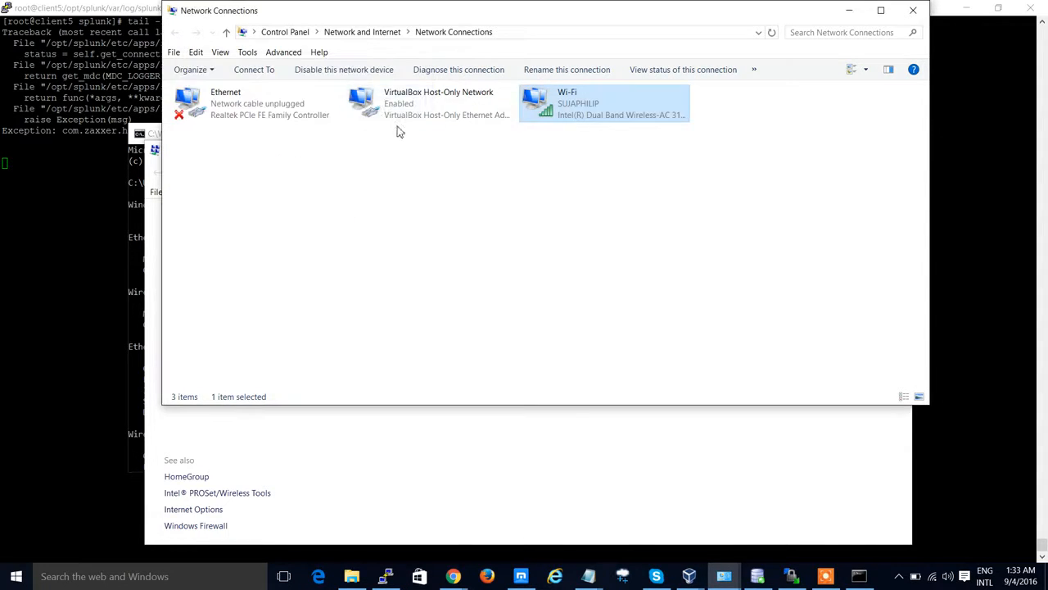
pyautogui.click(913, 10)
# Step: Find and select the Wi-Fi adapter's IPv4 address in the ipconfig output
pyautogui.click(895, 150)
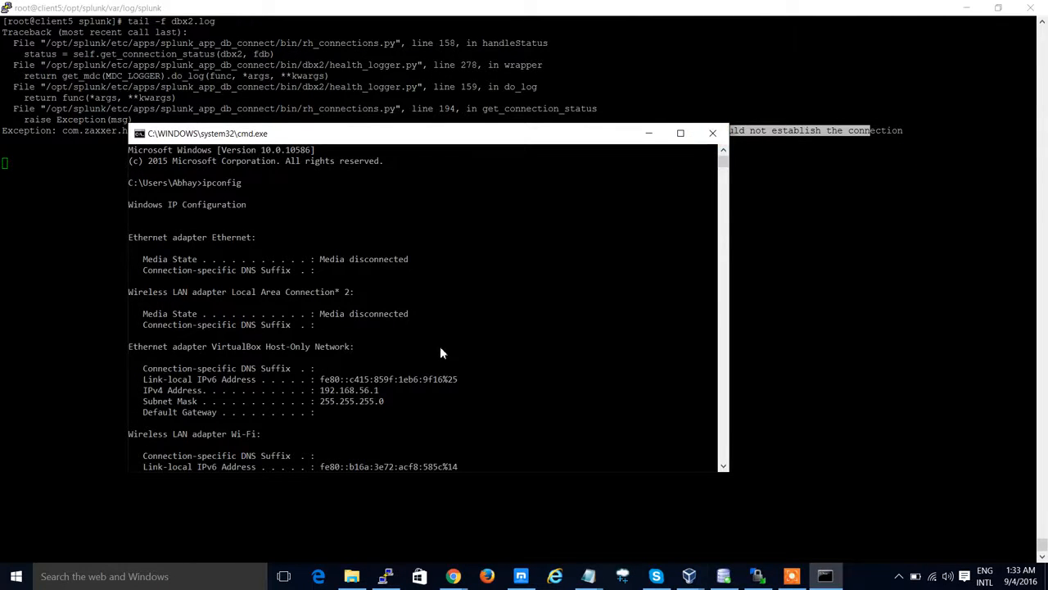
pyautogui.scroll(-1, 439, 350)
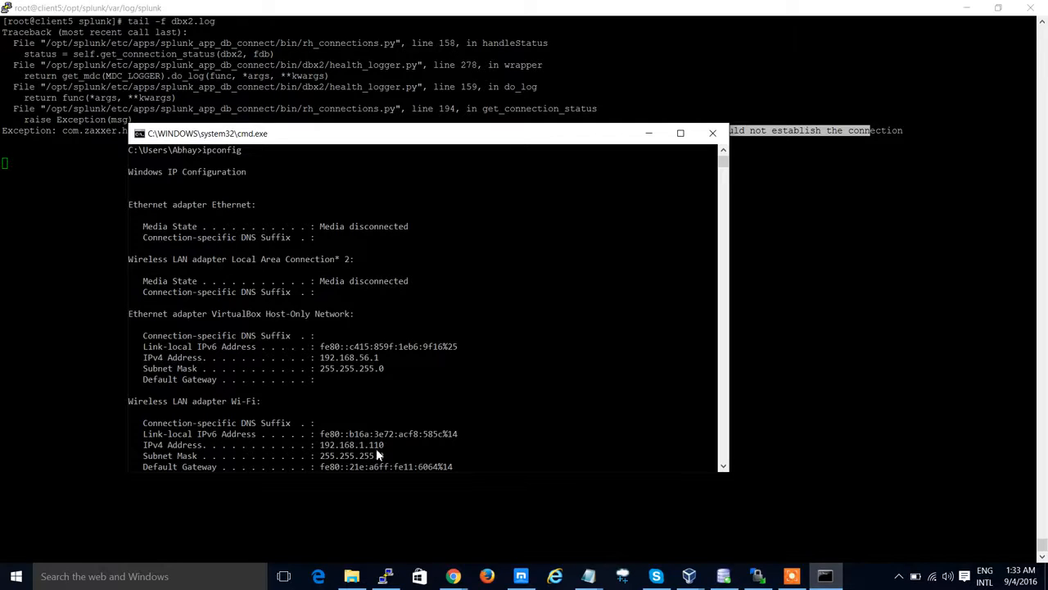
pyautogui.moveTo(321, 446); pyautogui.dragTo(385, 449)
# Step: Change the Oracle_Connection host to 192.168.1.110 on the connection page
pyautogui.click(456, 577)
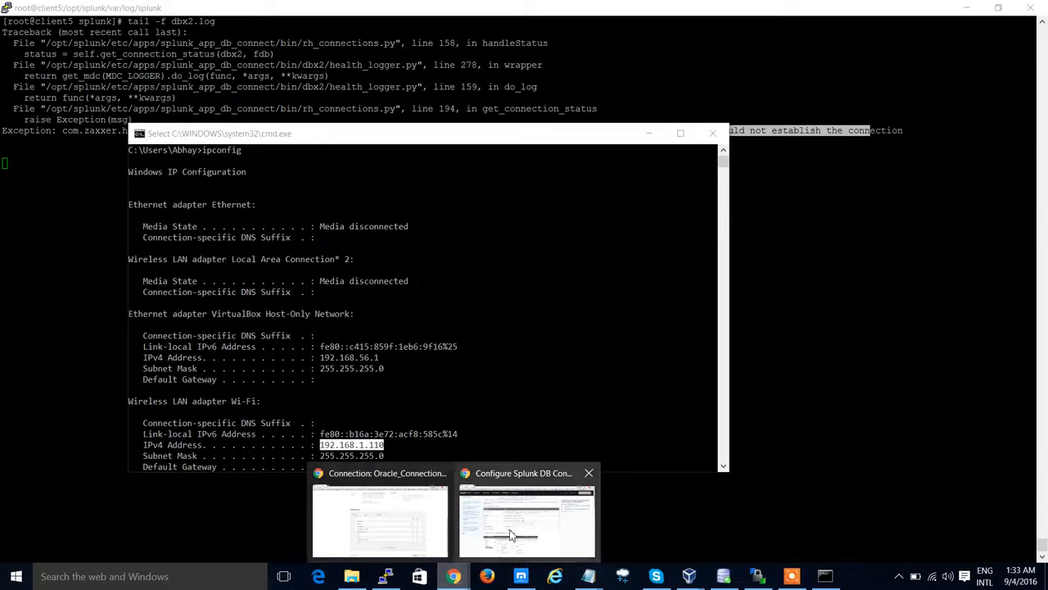
pyautogui.click(407, 529)
pyautogui.scroll(3, 426, 239)
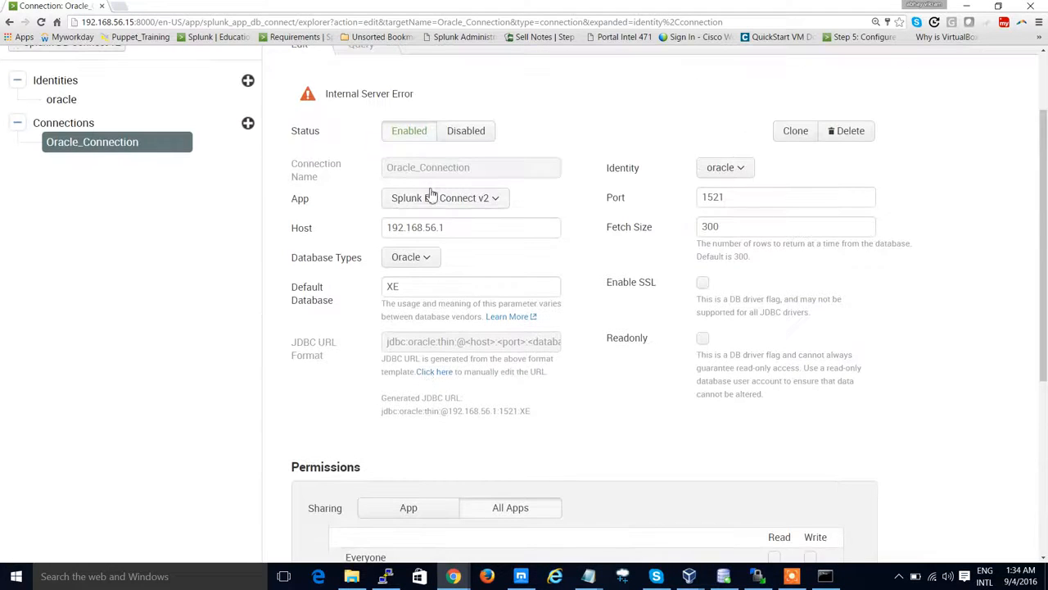
pyautogui.click(472, 231)
pyautogui.press('BackSpace')
pyautogui.press('BackSpace')
pyautogui.press('BackSpace')
pyautogui.press('BackSpace')
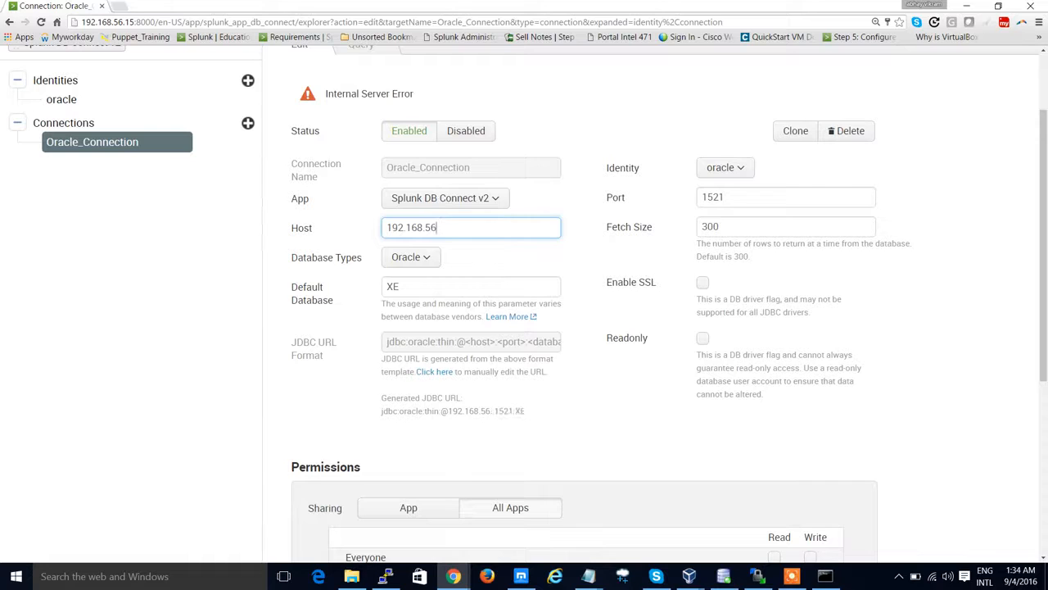
pyautogui.write('1.110')
pyautogui.click(600, 405)
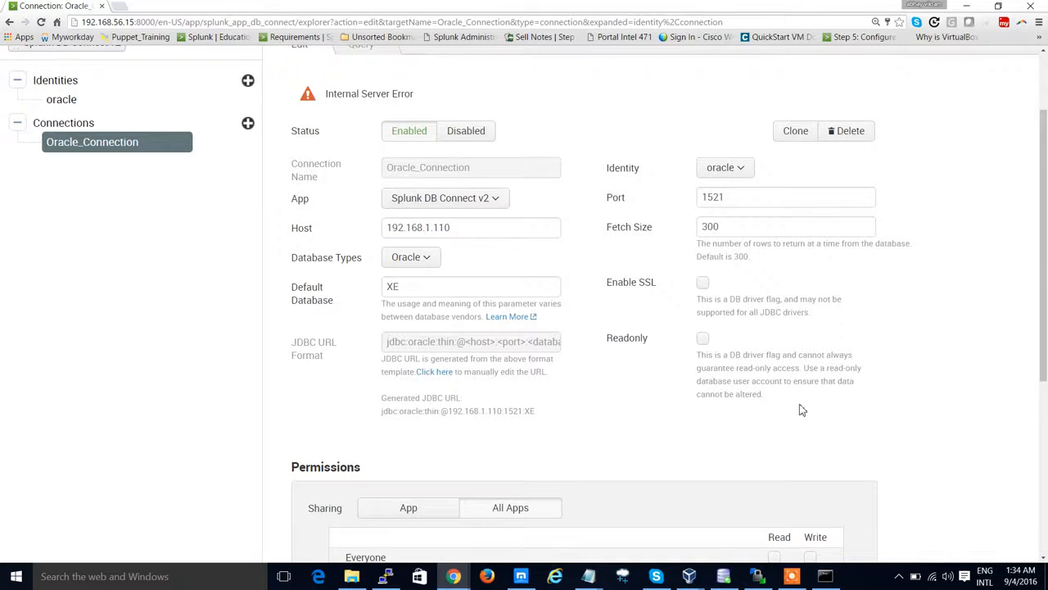
# Step: Validate the connection and save it
pyautogui.scroll(-4, 786, 418)
pyautogui.click(799, 495)
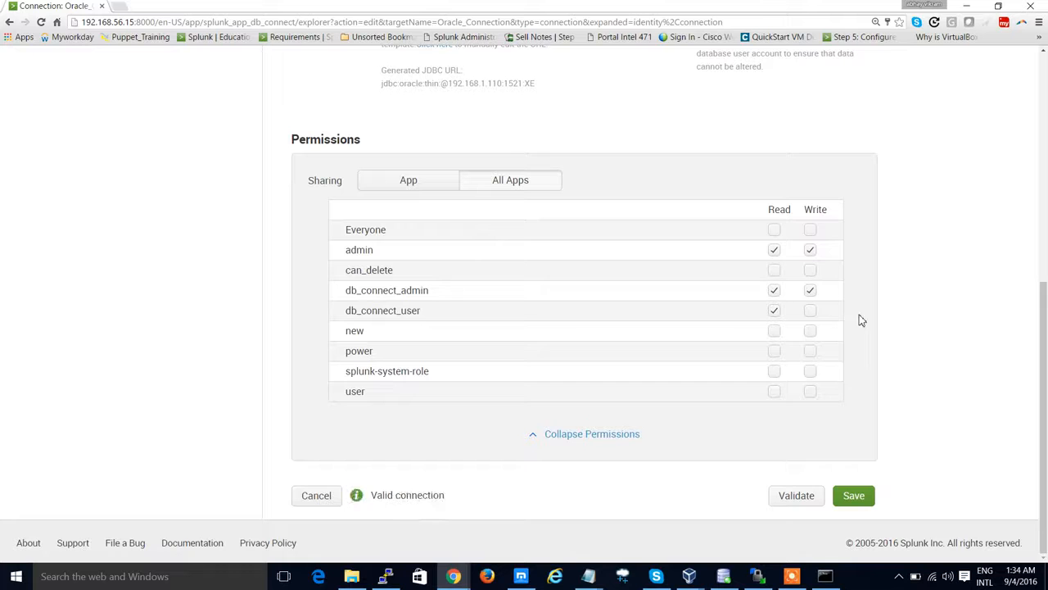
pyautogui.scroll(4, 446, 454)
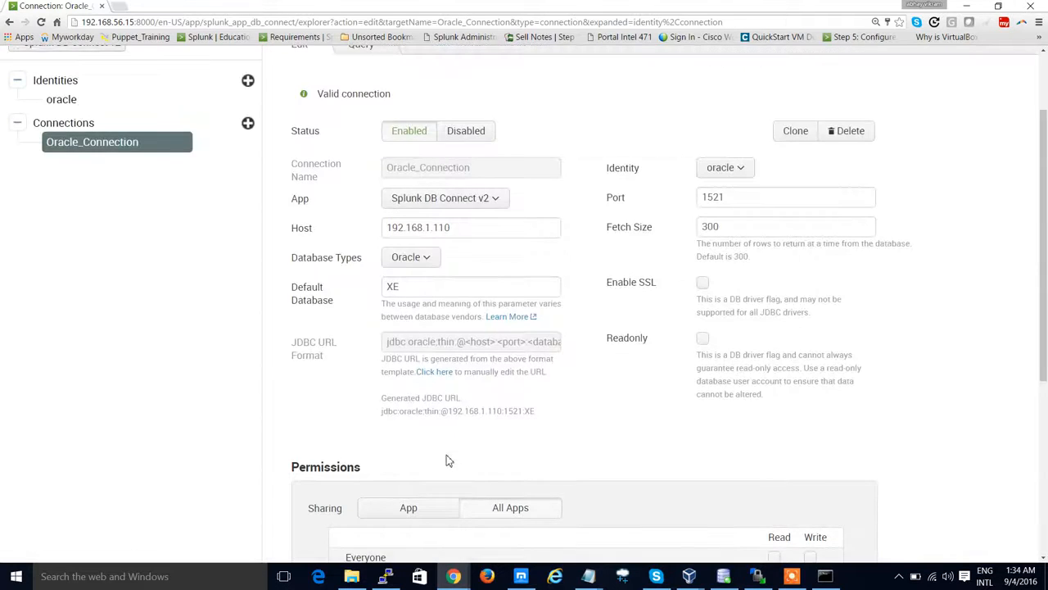
pyautogui.scroll(1, 449, 461)
pyautogui.scroll(-1, 449, 460)
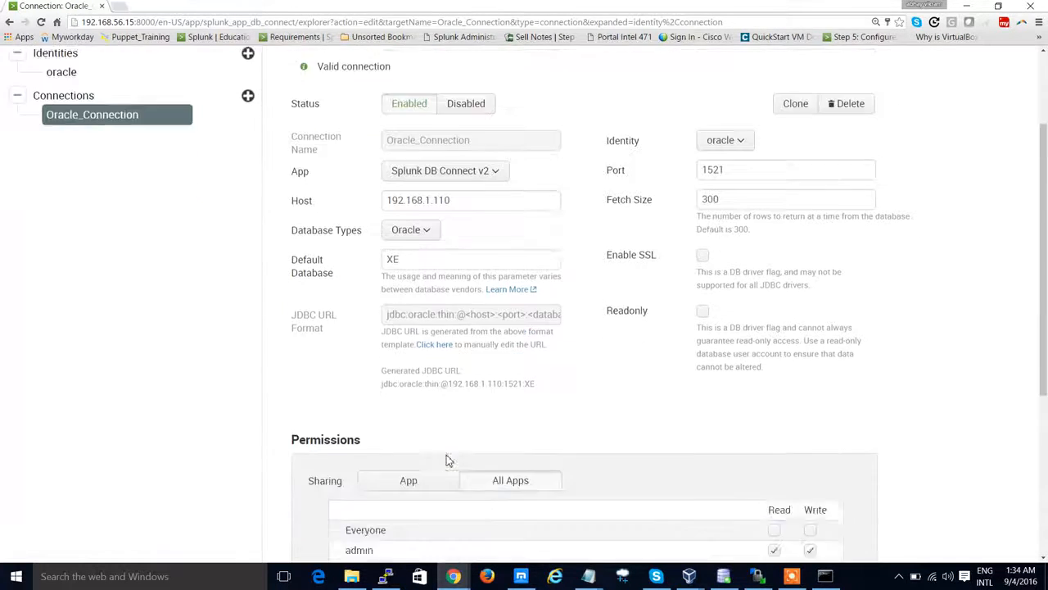
pyautogui.scroll(-5, 449, 460)
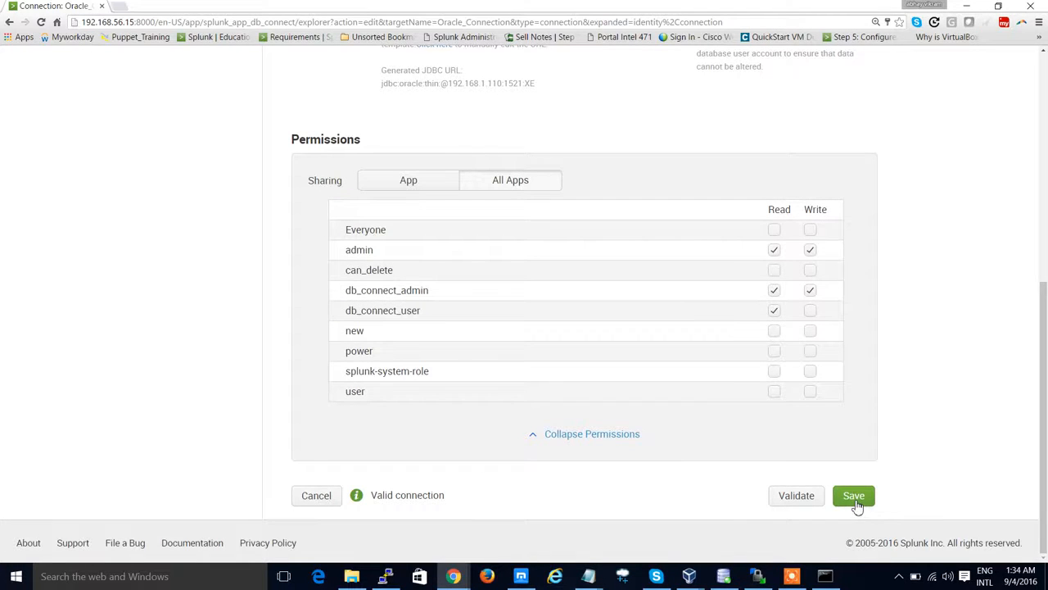
pyautogui.click(854, 497)
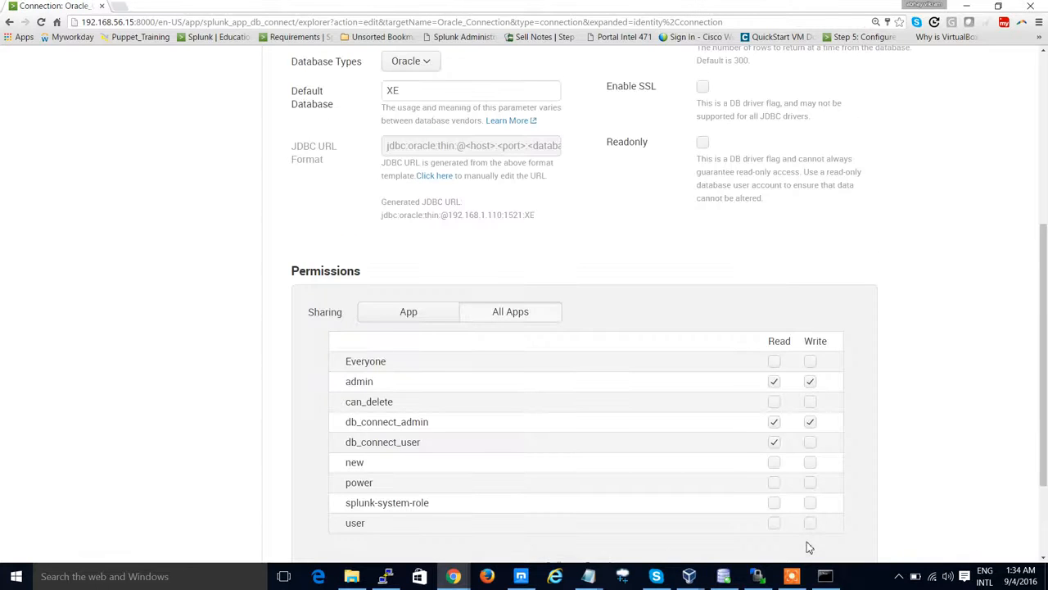
# Step: Open the connection's Query tab and switch it to Editor Mode
pyautogui.scroll(4, 753, 325)
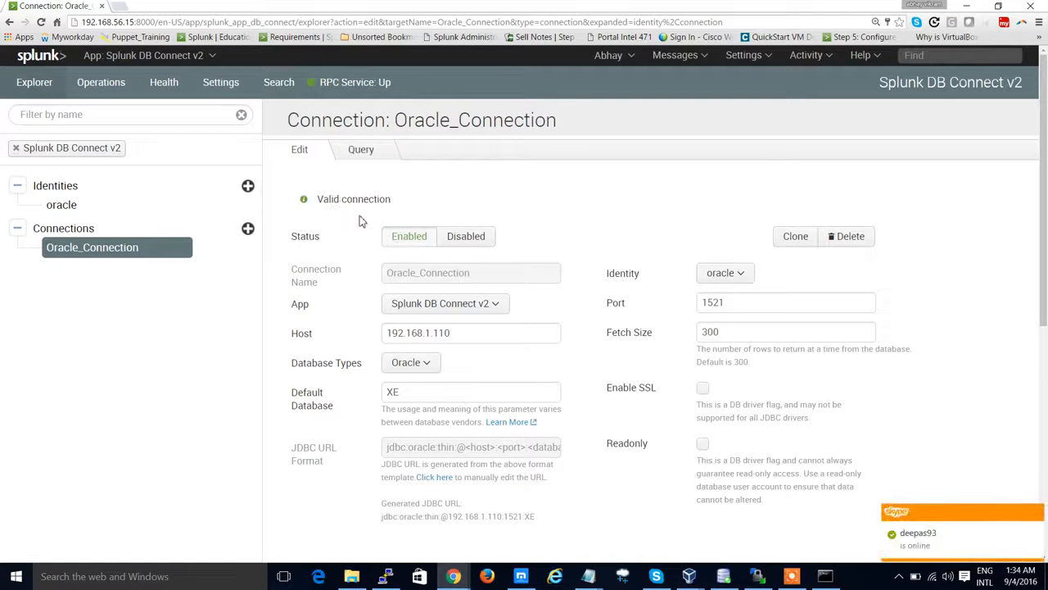
pyautogui.click(1036, 514)
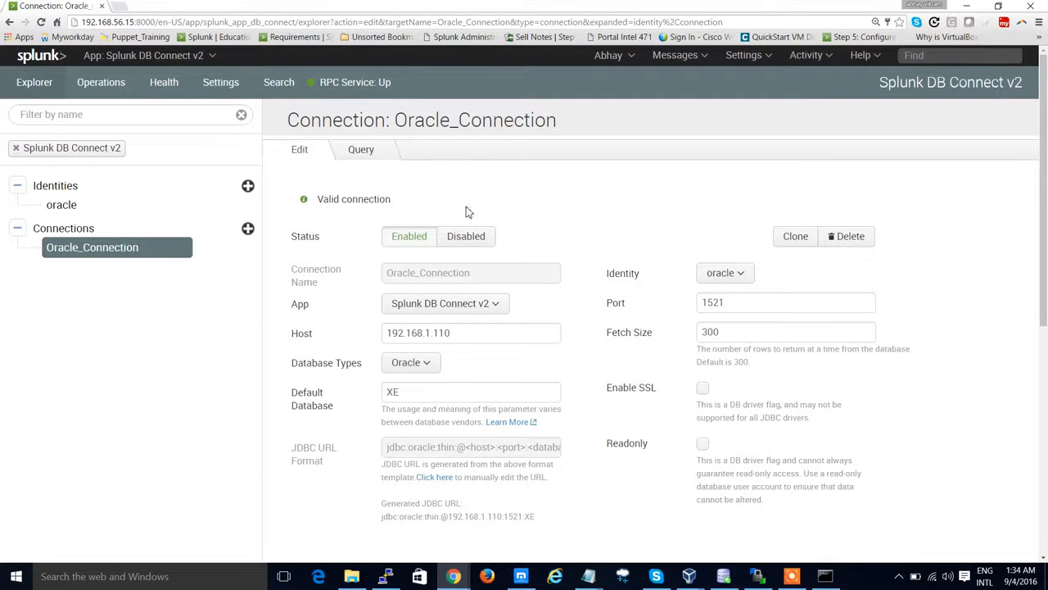
pyautogui.click(361, 151)
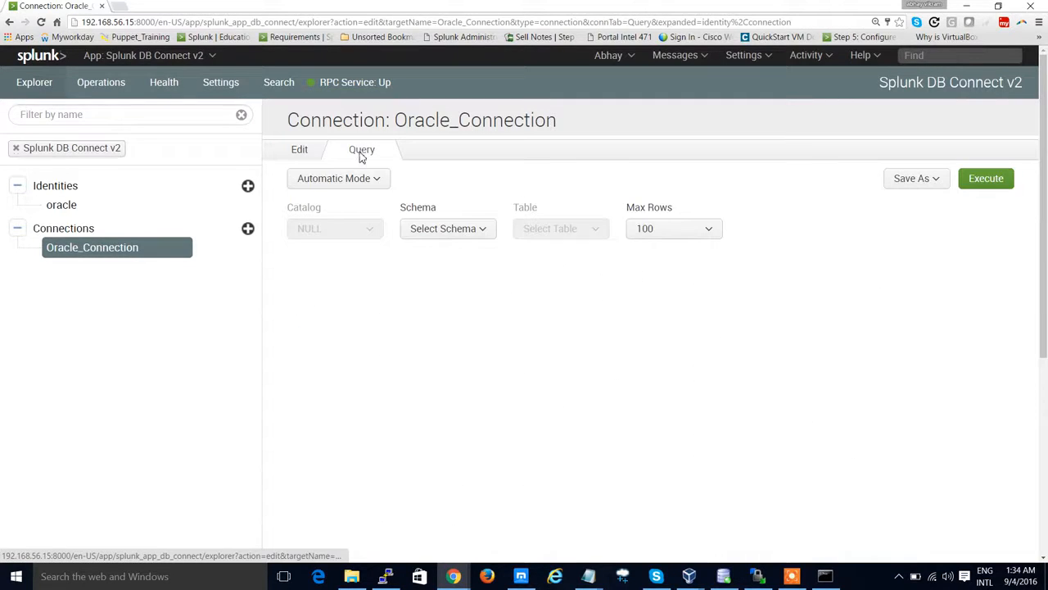
pyautogui.click(371, 185)
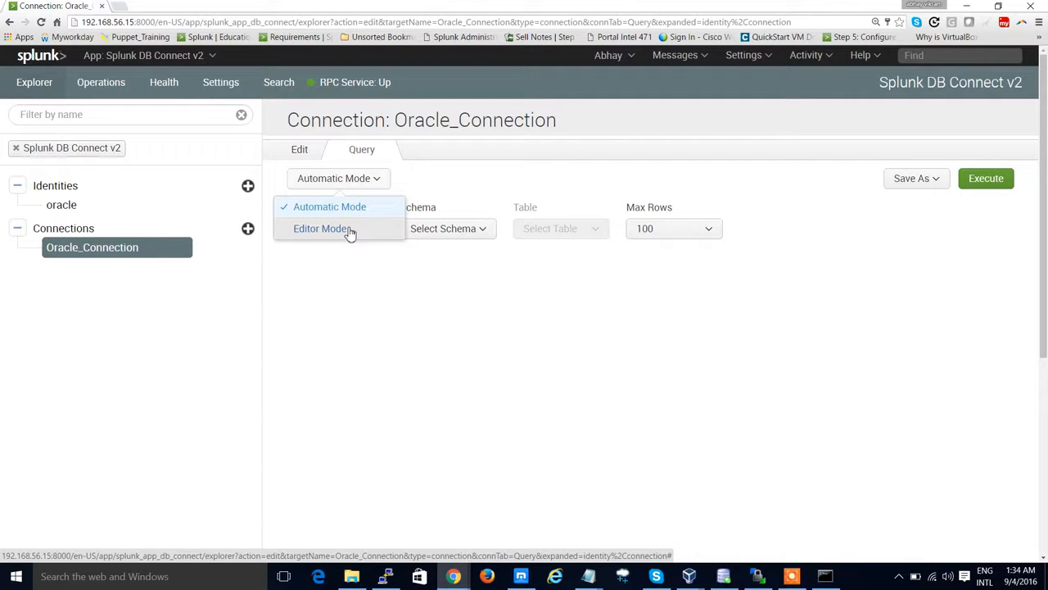
pyautogui.click(321, 228)
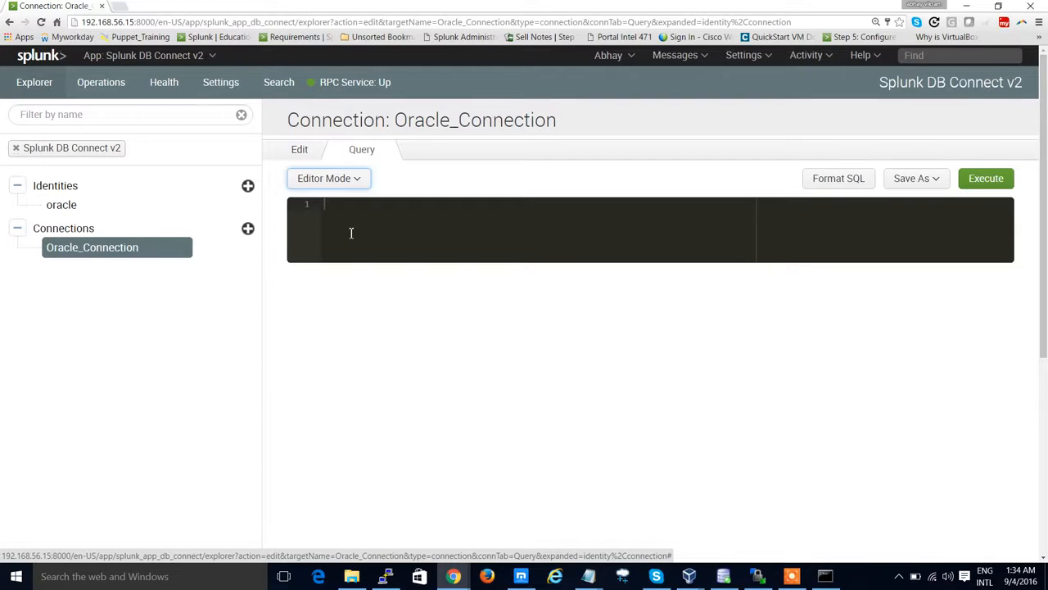
# Step: Switch the query to Automatic Mode and pick schema SPLUNKTEST and table EMPLOYEE
pyautogui.click(355, 182)
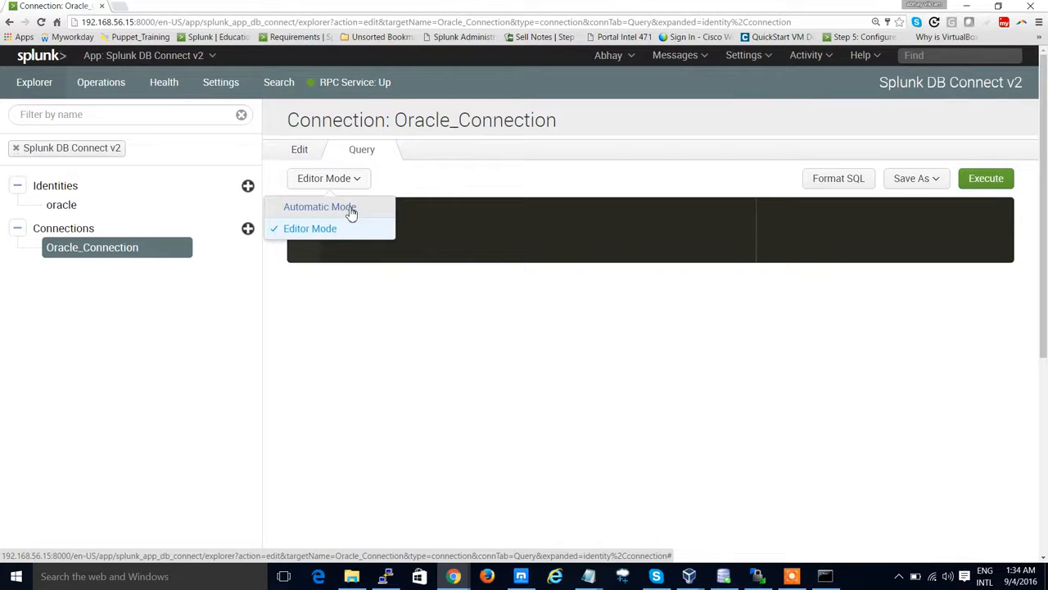
pyautogui.click(351, 210)
pyautogui.click(438, 233)
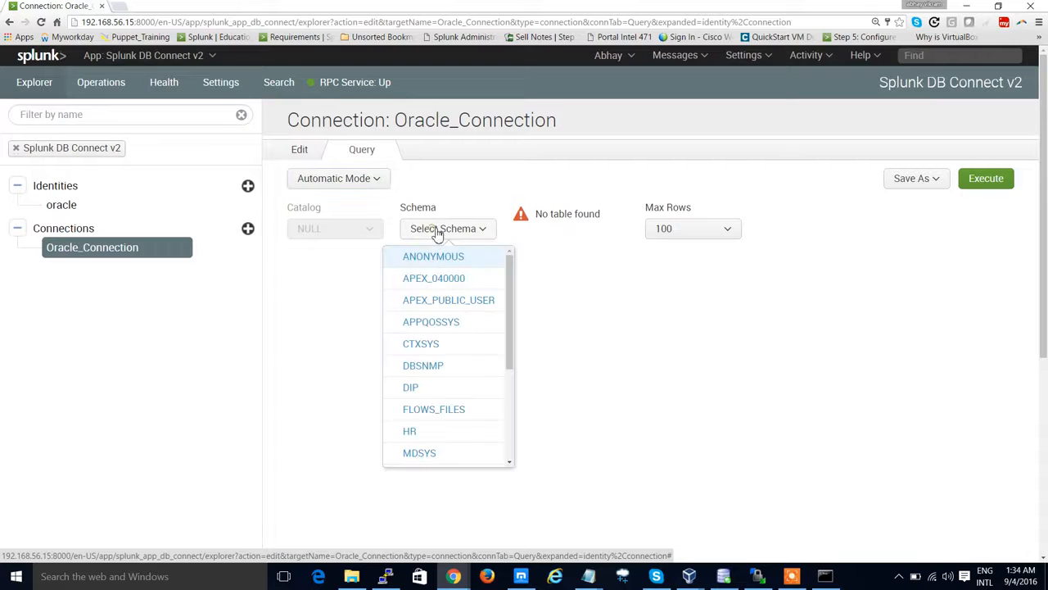
pyautogui.scroll(-3, 471, 341)
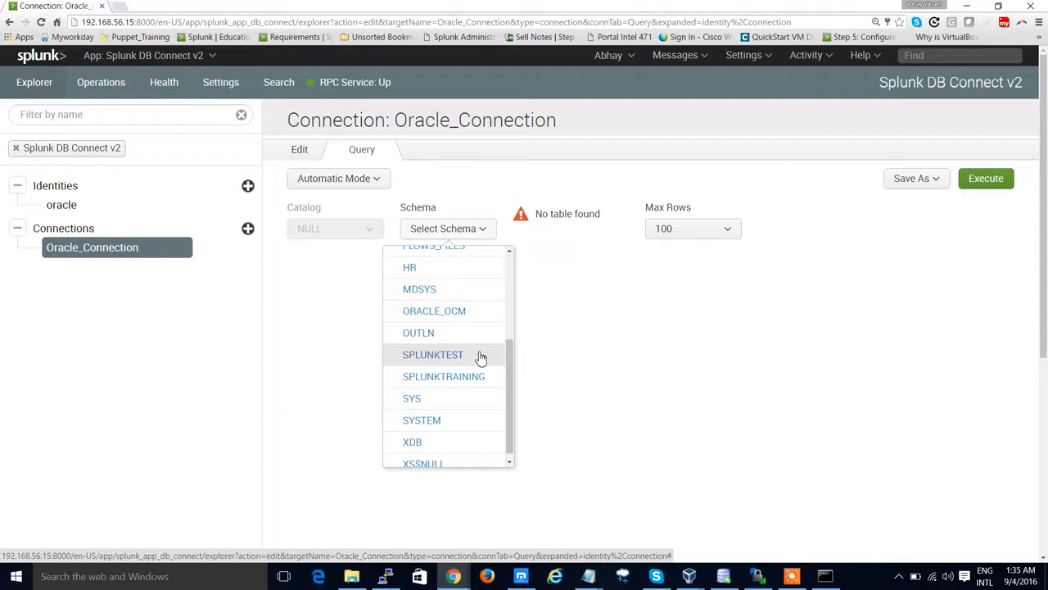
pyautogui.click(479, 356)
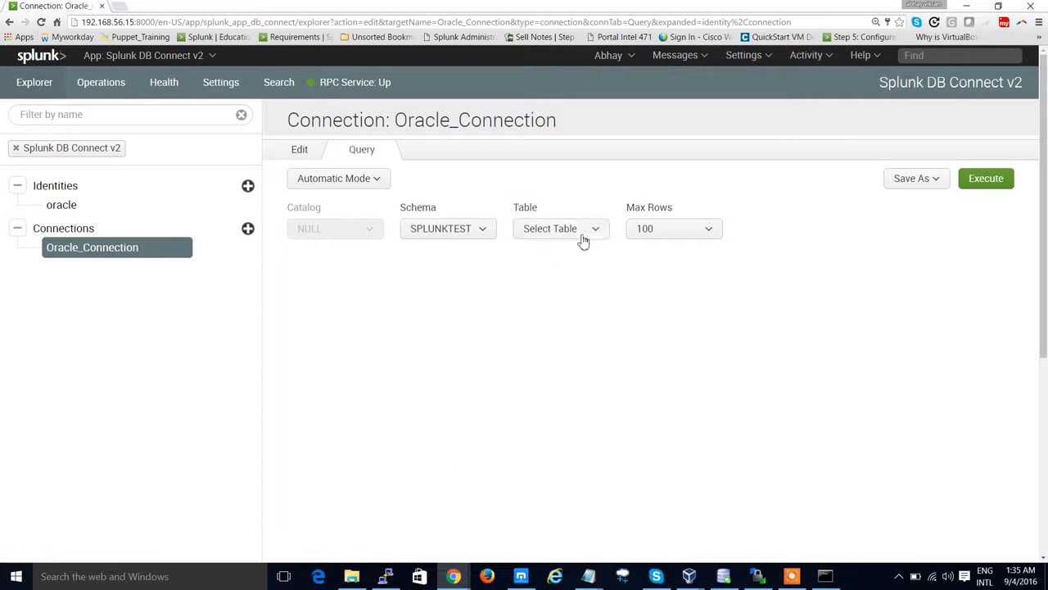
pyautogui.click(590, 229)
pyautogui.scroll(-3, 606, 319)
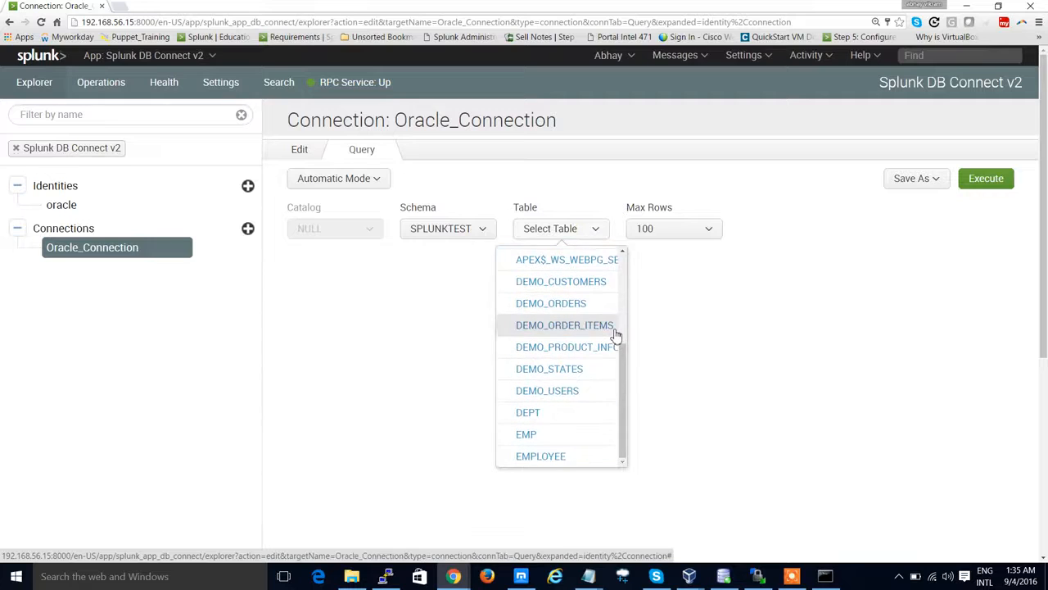
pyautogui.scroll(-2, 611, 344)
pyautogui.click(554, 299)
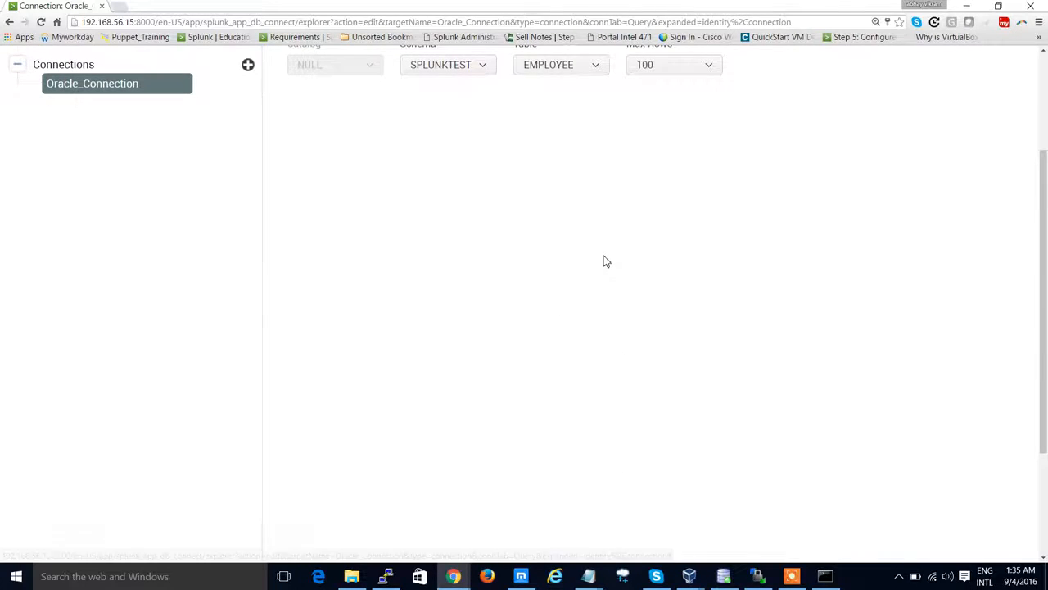
# Step: Switch back to Editor Mode and execute the generated SELECT * FROM "SPLUNKTEST"."EMPLOYEE" query
pyautogui.scroll(3, 606, 261)
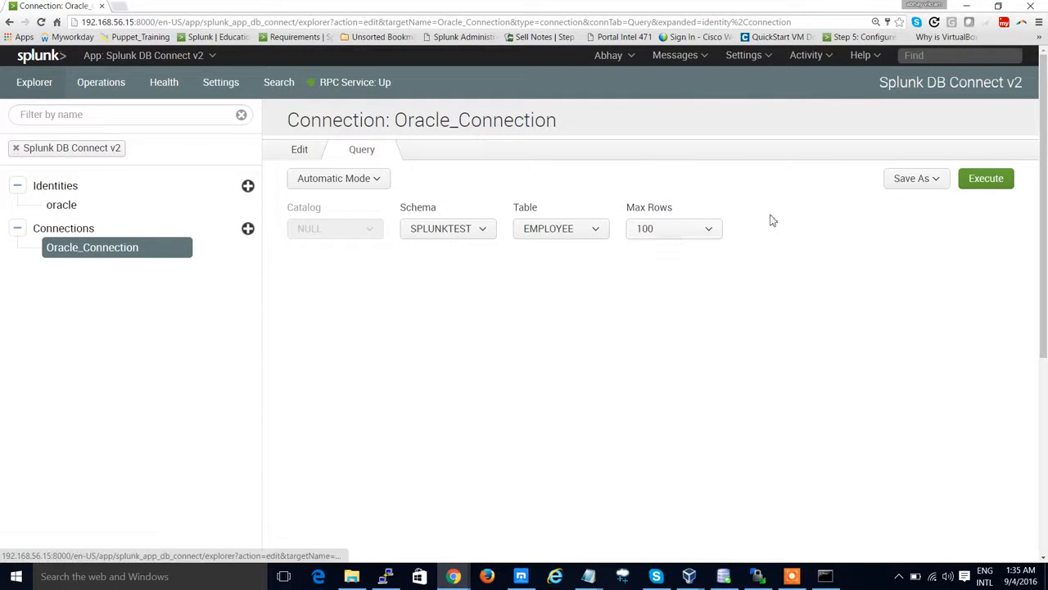
pyautogui.click(380, 185)
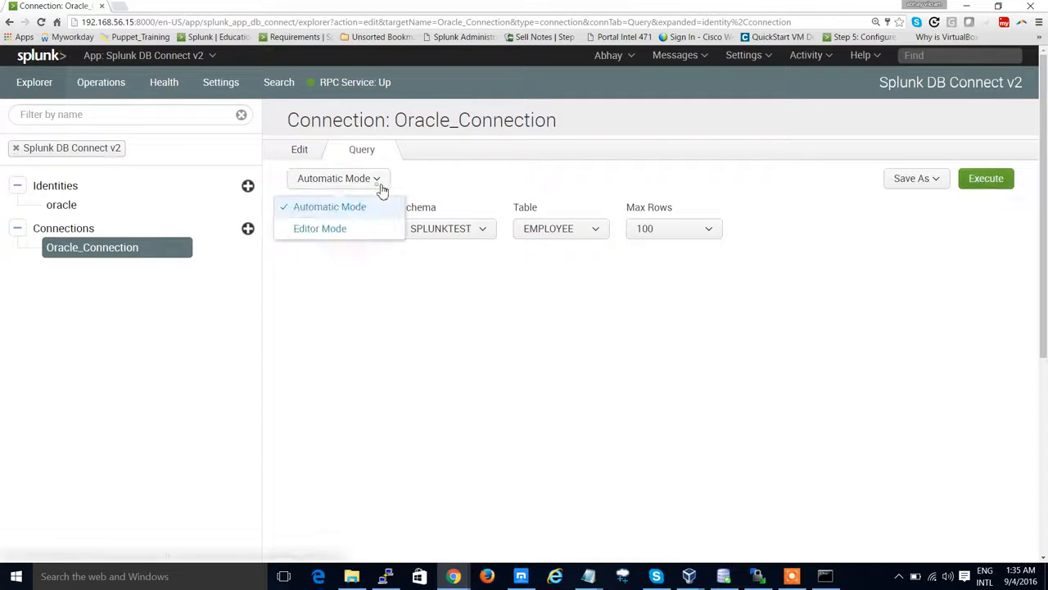
pyautogui.click(357, 232)
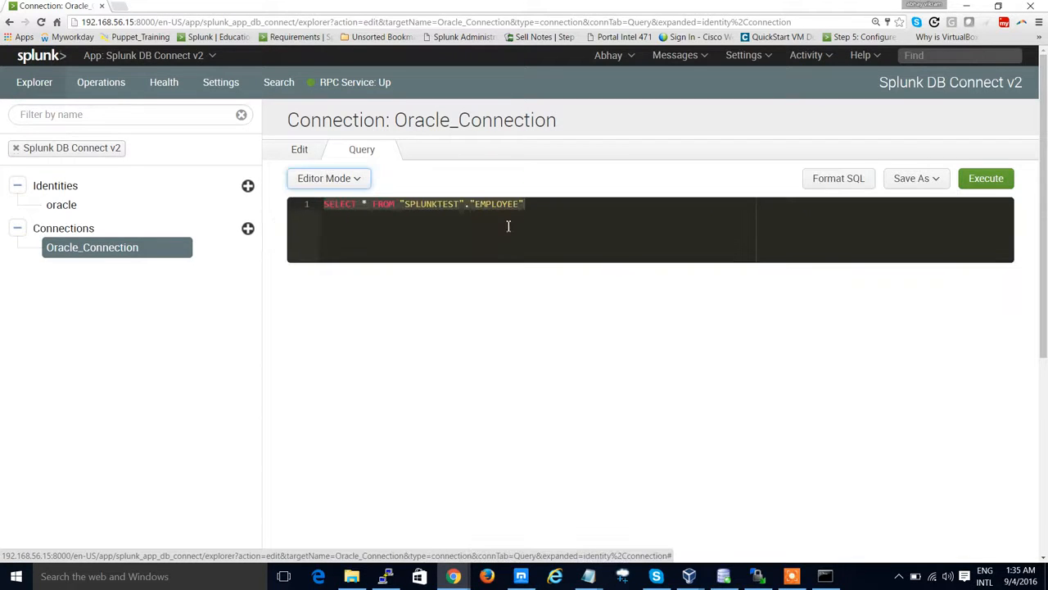
pyautogui.click(542, 215)
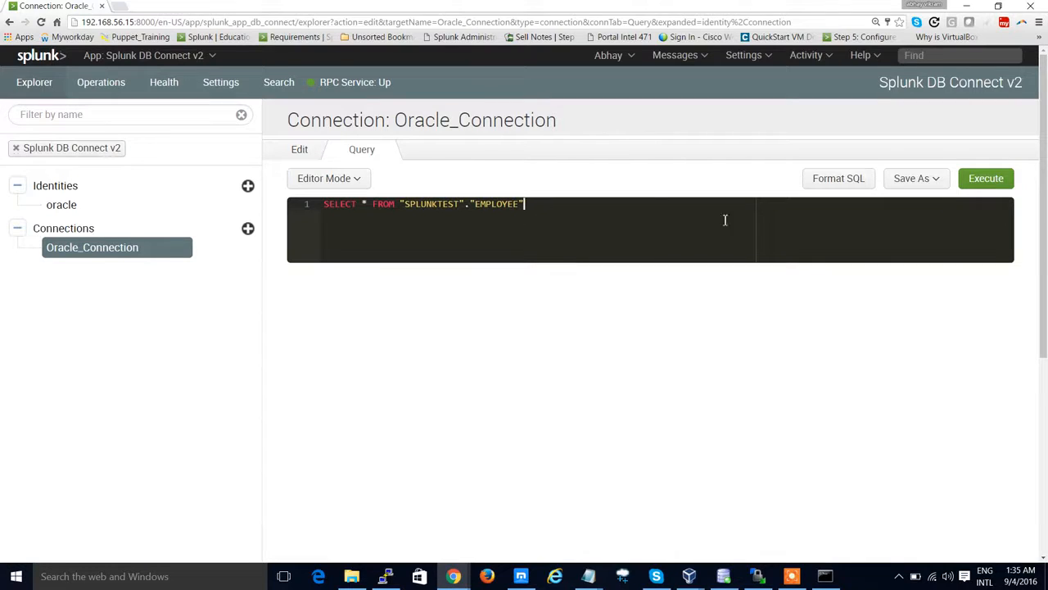
pyautogui.click(987, 180)
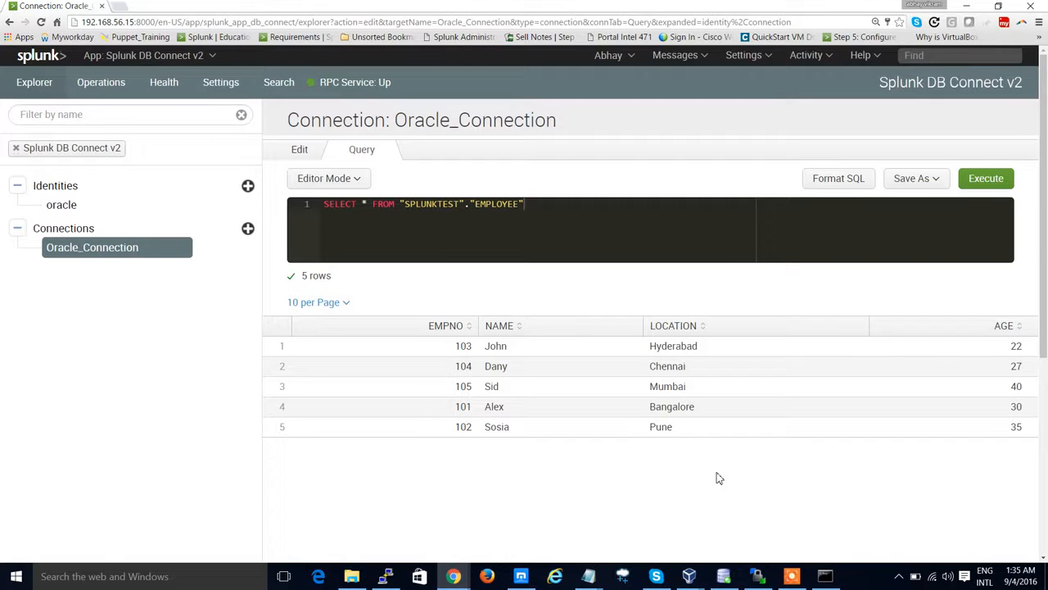
pyautogui.scroll(-2, 835, 304)
pyautogui.scroll(1, 836, 306)
pyautogui.scroll(1, 837, 307)
# Step: Save the query as a new DB Input
pyautogui.click(907, 181)
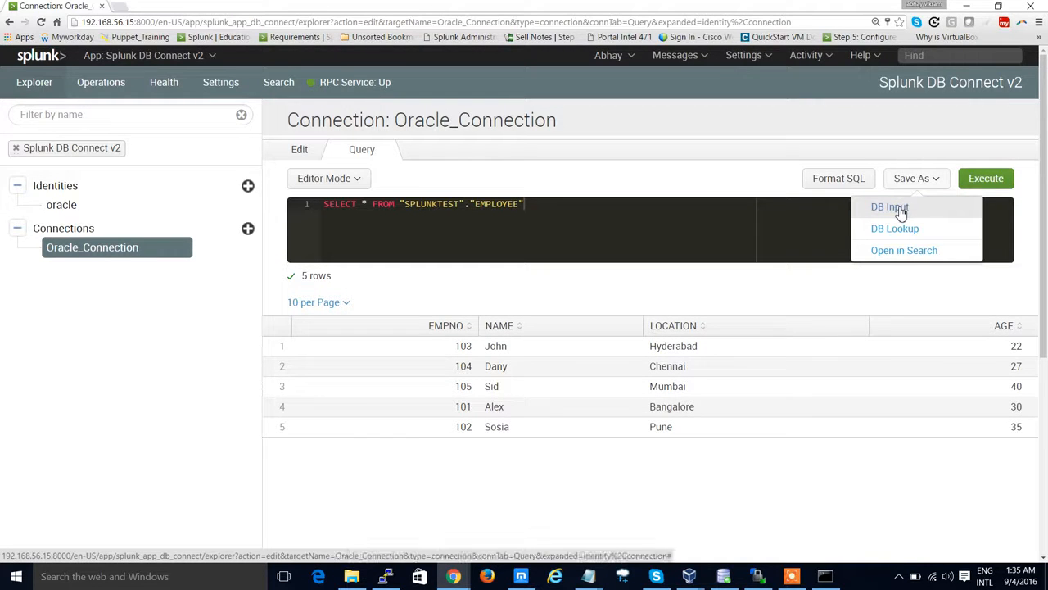
pyautogui.click(899, 210)
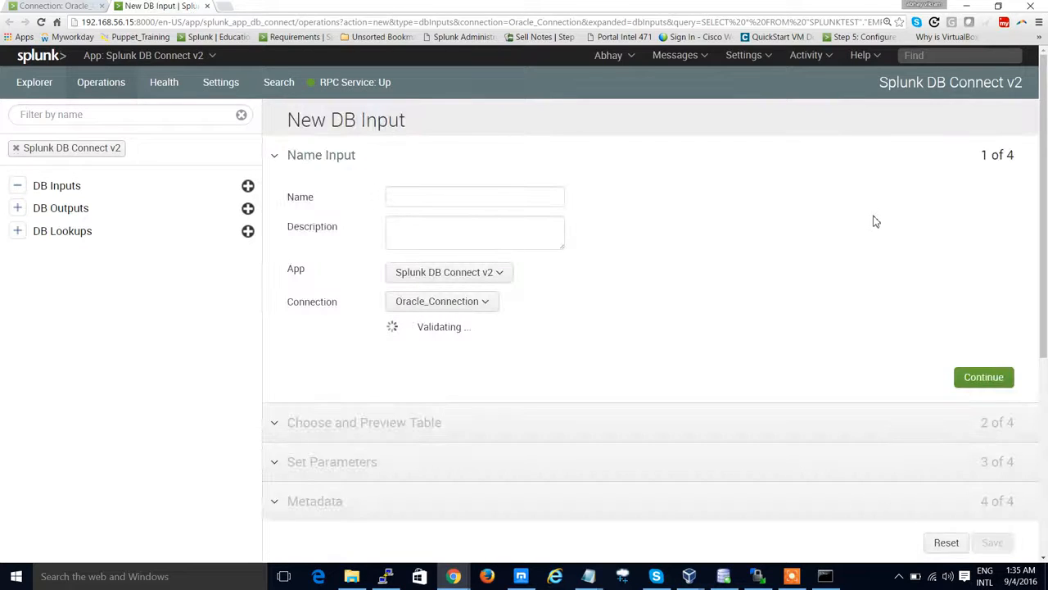
pyautogui.click(77, 5)
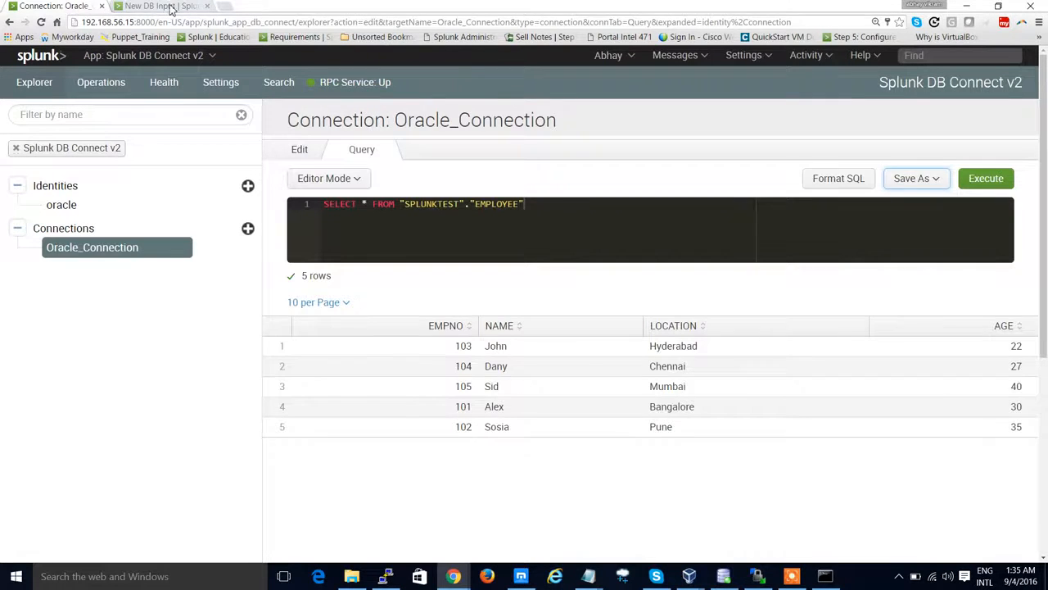
pyautogui.click(173, 7)
# Step: Name the DB input oracle:database, copying the name from the Splunk documentation page
pyautogui.click(478, 200)
pyautogui.hotkey('alt', 'Tab')
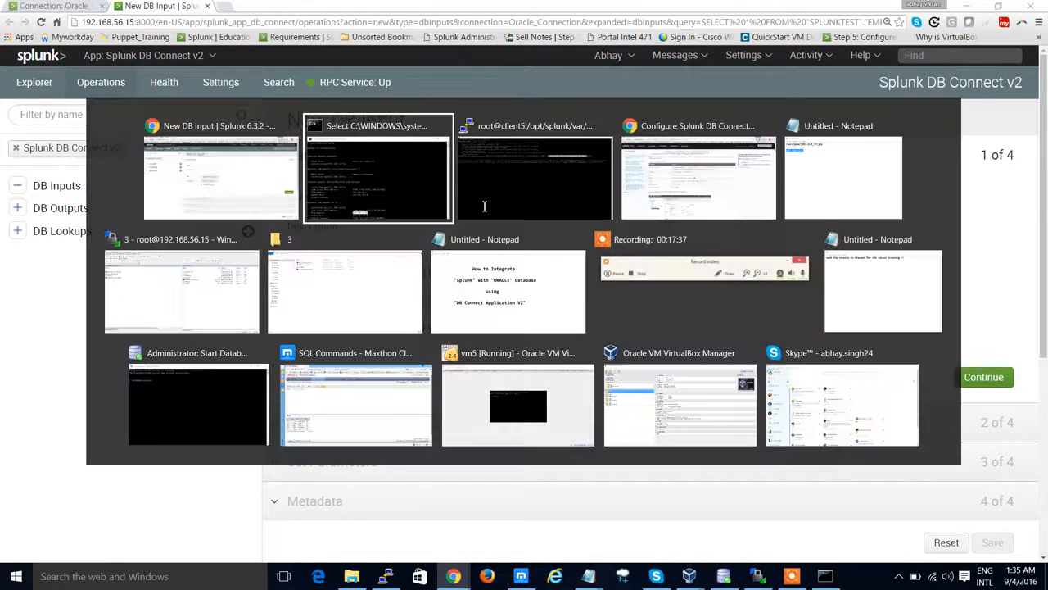
pyautogui.hotkey('alt', 'Tab')
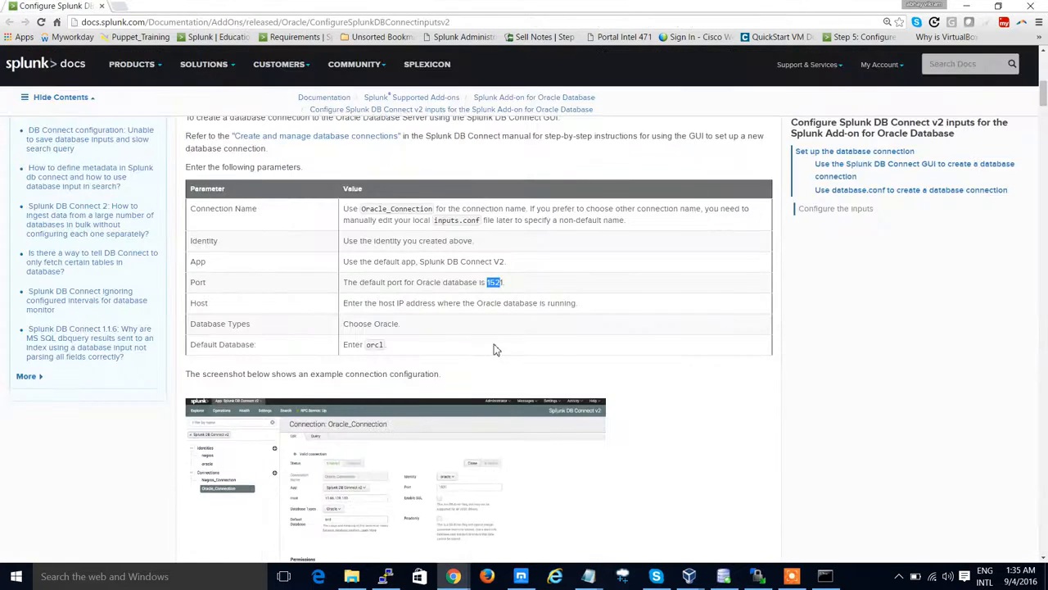
pyautogui.scroll(-3, 500, 351)
pyautogui.scroll(-6, 499, 351)
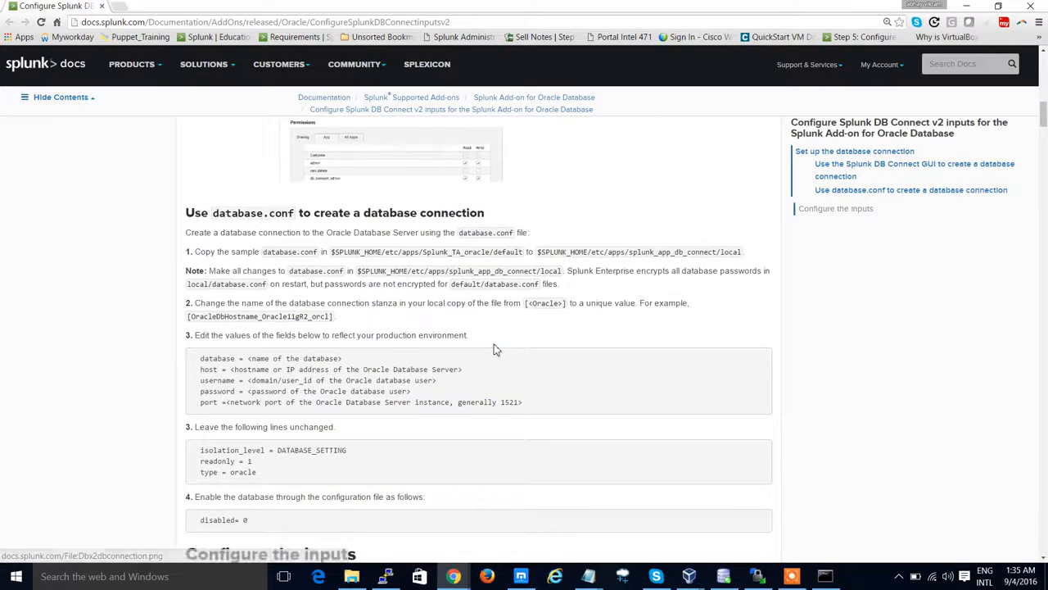
pyautogui.scroll(-4, 495, 350)
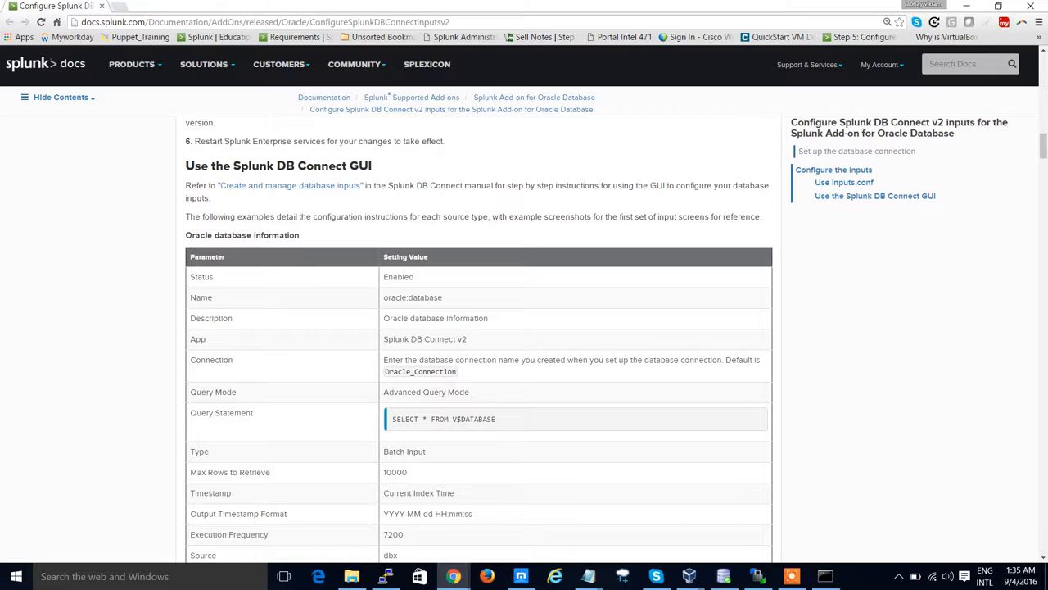
pyautogui.moveTo(382, 298); pyautogui.dragTo(438, 298)
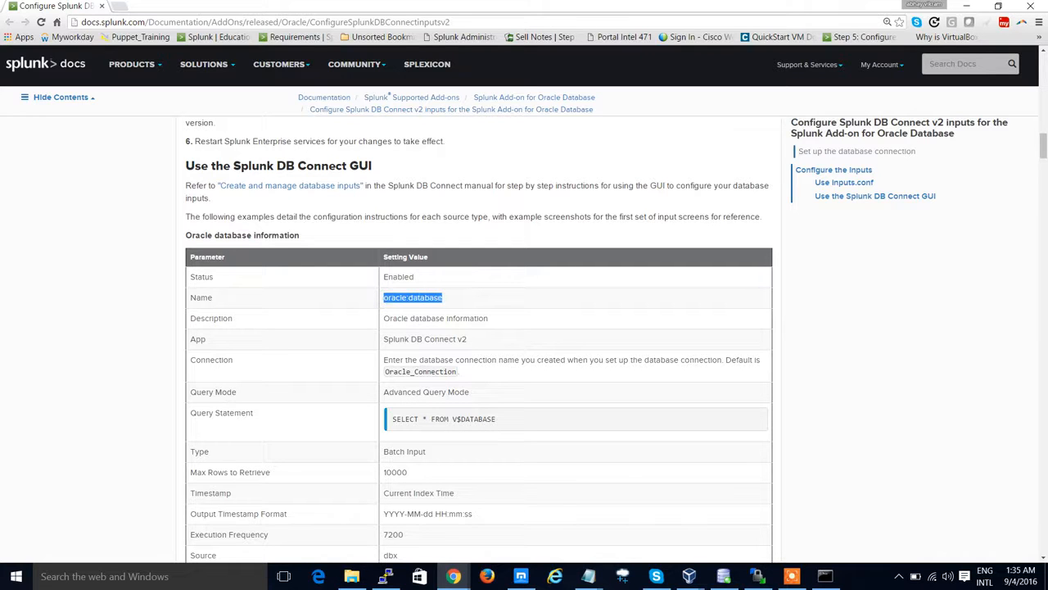
pyautogui.rightClick(441, 298)
pyautogui.click(459, 307)
pyautogui.hotkey('alt', 'Tab')
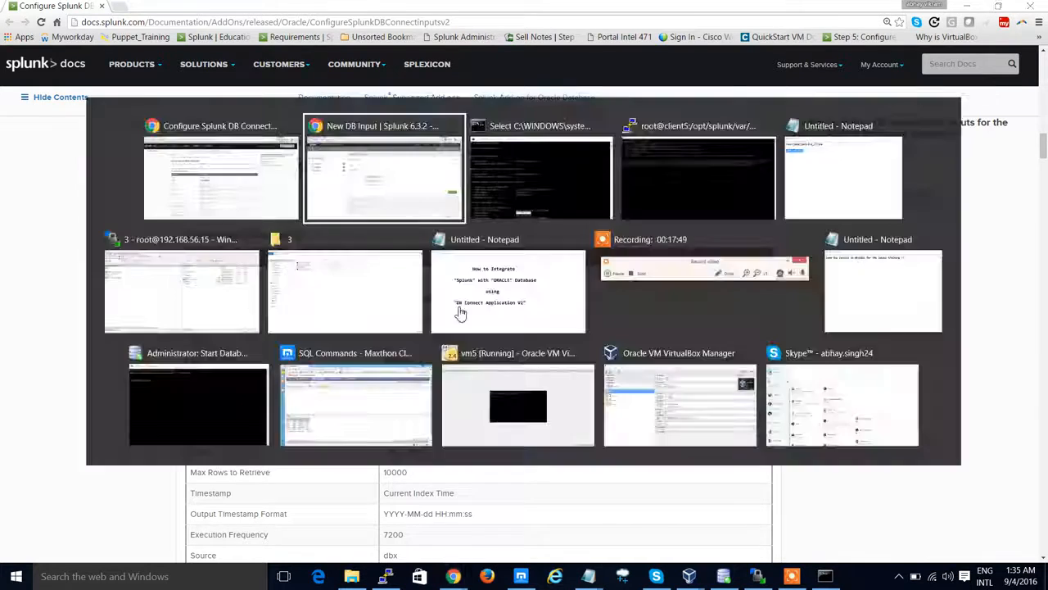
pyautogui.hotkey('ctrl', 'v')
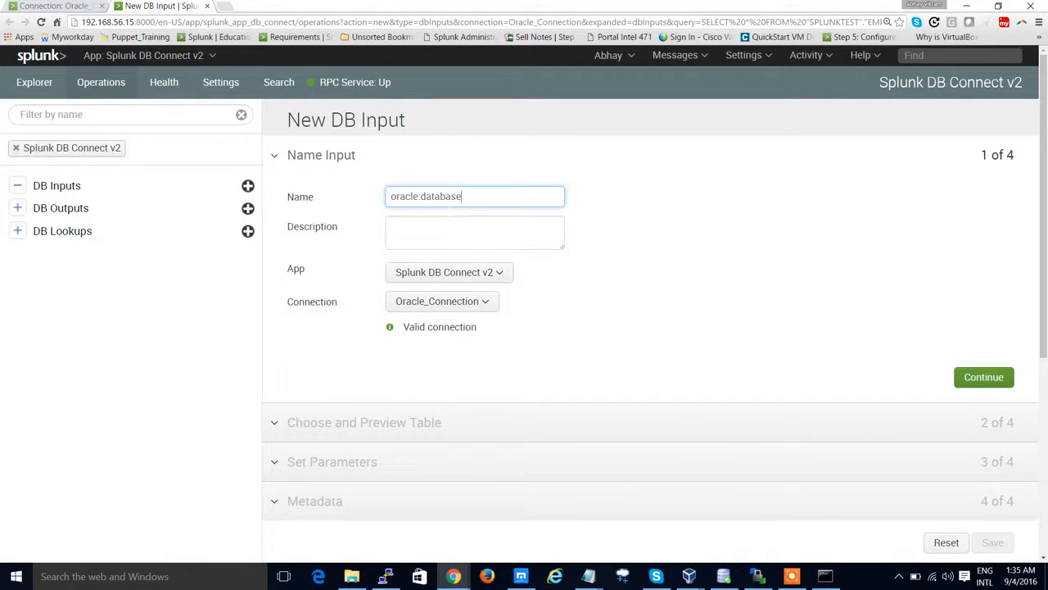
# Step: Enter the description "This is for fetching data from Oracle DB to SPLUNK using DB Connect Application V2"
pyautogui.click(442, 237)
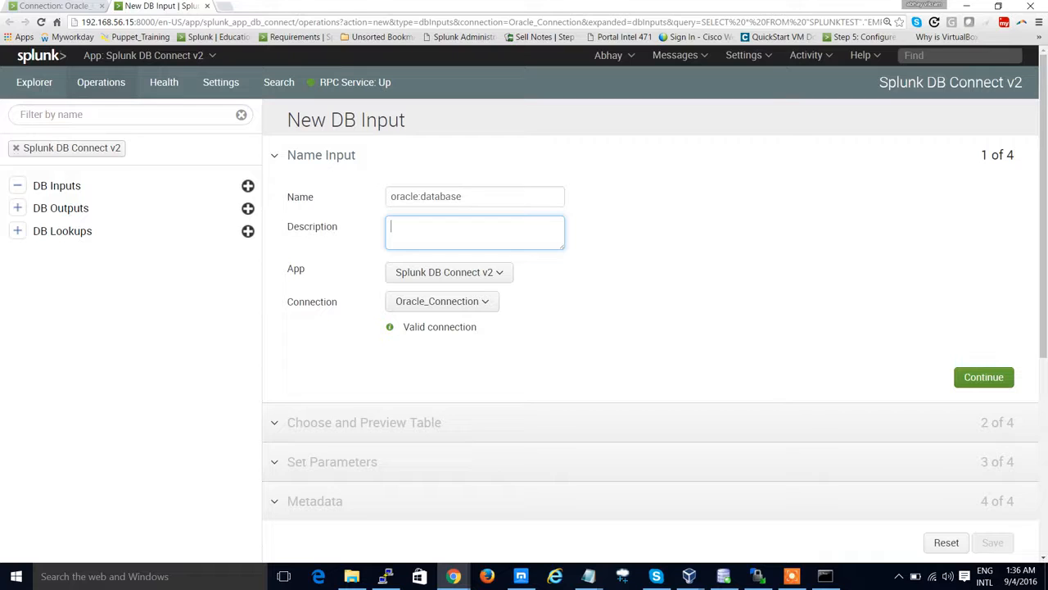
pyautogui.write('This is for fetching data from')
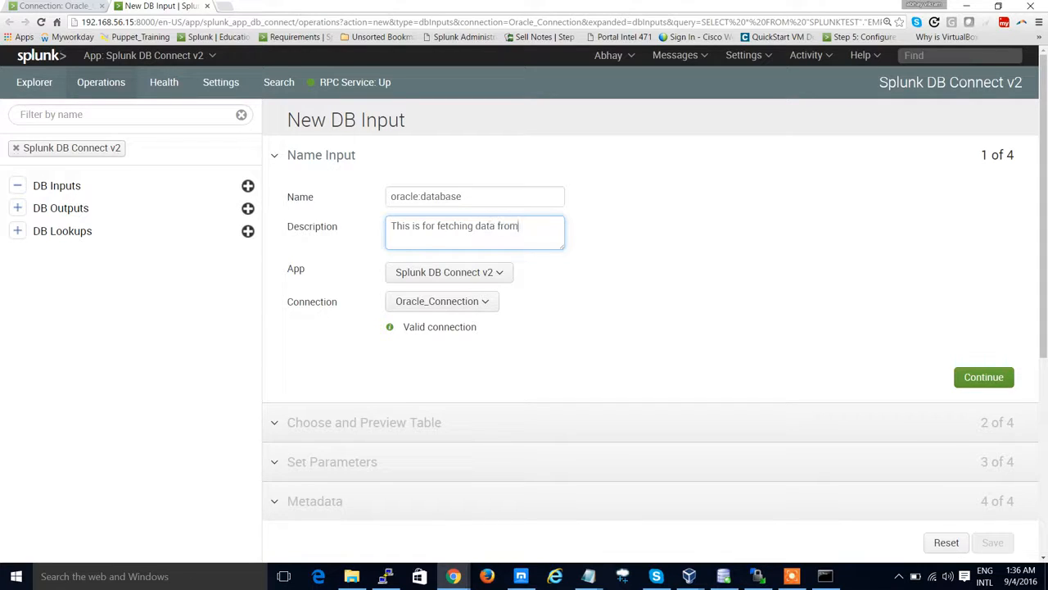
pyautogui.write(' ORacle DB')
pyautogui.press('BackSpace')
pyautogui.write('B to SPLUNK usig')
pyautogui.write('g DB Connect Application V2')
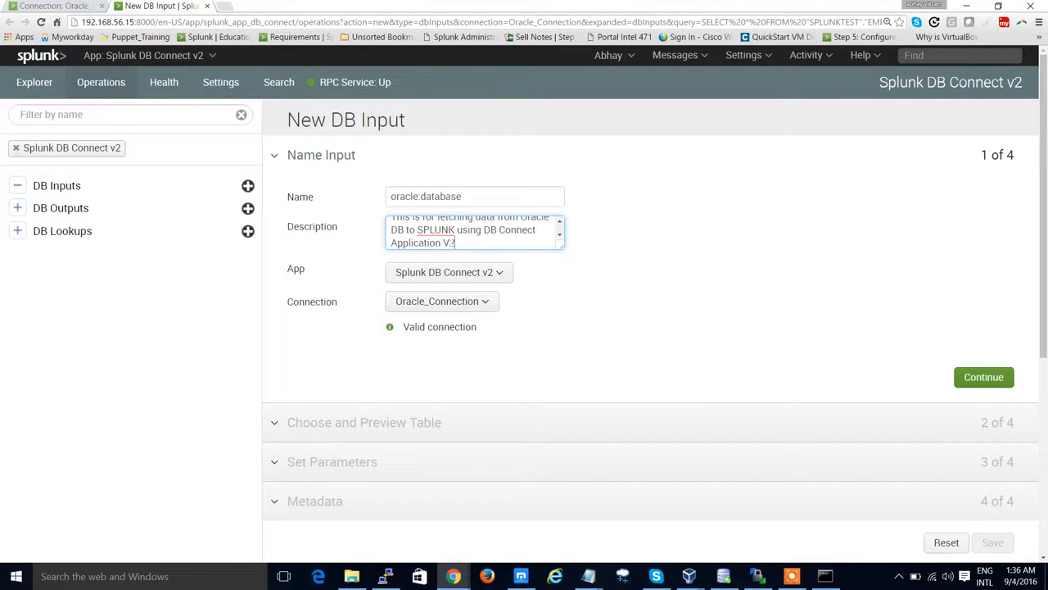
# Step: Keep the app Splunk DB Connect v2 and connection Oracle_Connection, then continue to the table preview step
pyautogui.click(491, 277)
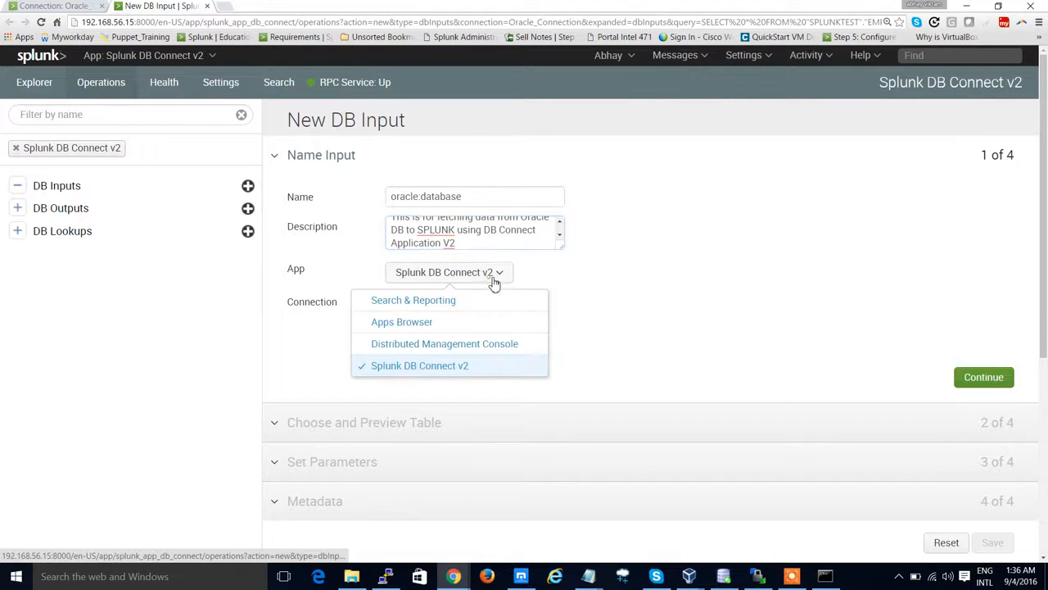
pyautogui.click(458, 367)
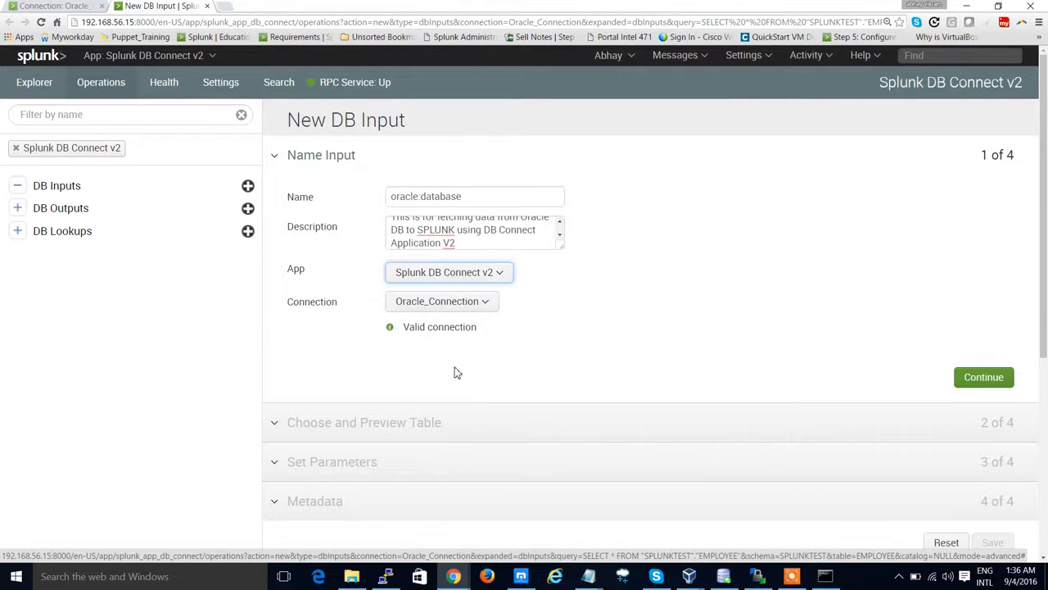
pyautogui.click(443, 305)
pyautogui.click(437, 339)
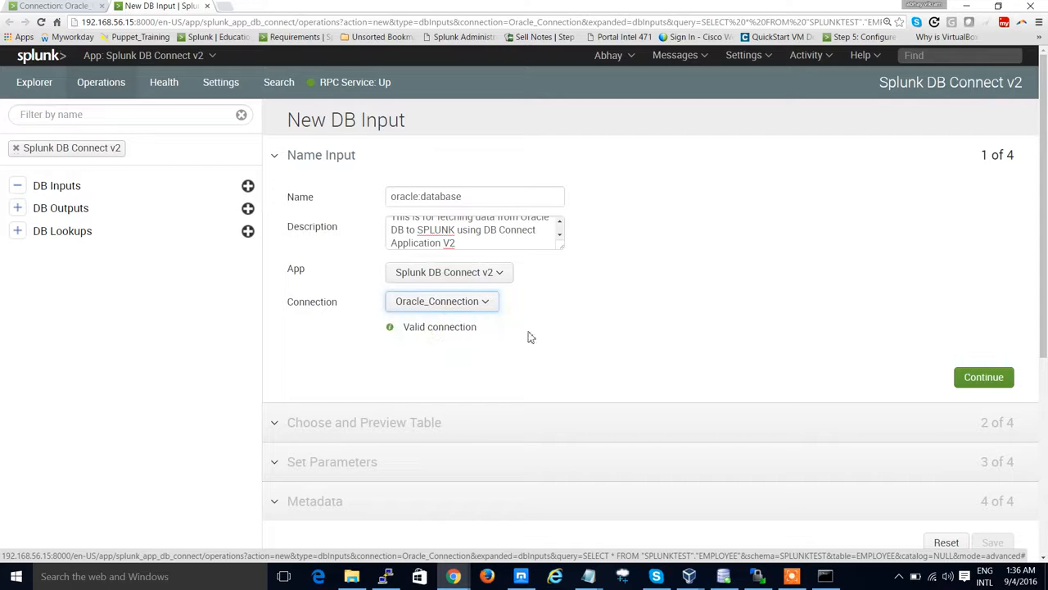
pyautogui.click(986, 382)
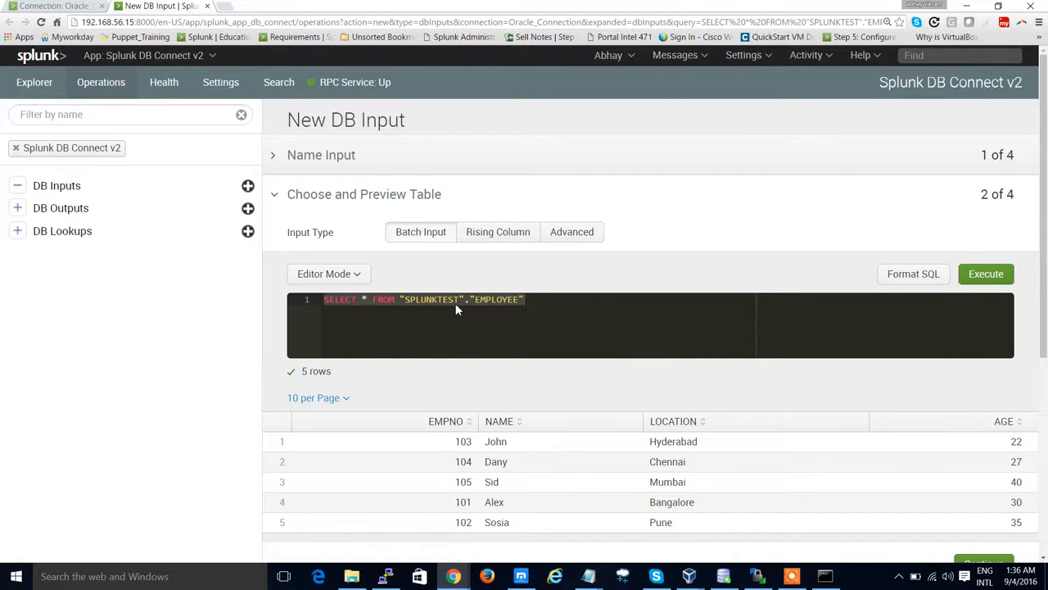
# Step: Review the documented DB input parameters and example screens on the Splunk docs page
pyautogui.hotkey('alt', 'Tab')
pyautogui.scroll(-1, 439, 383)
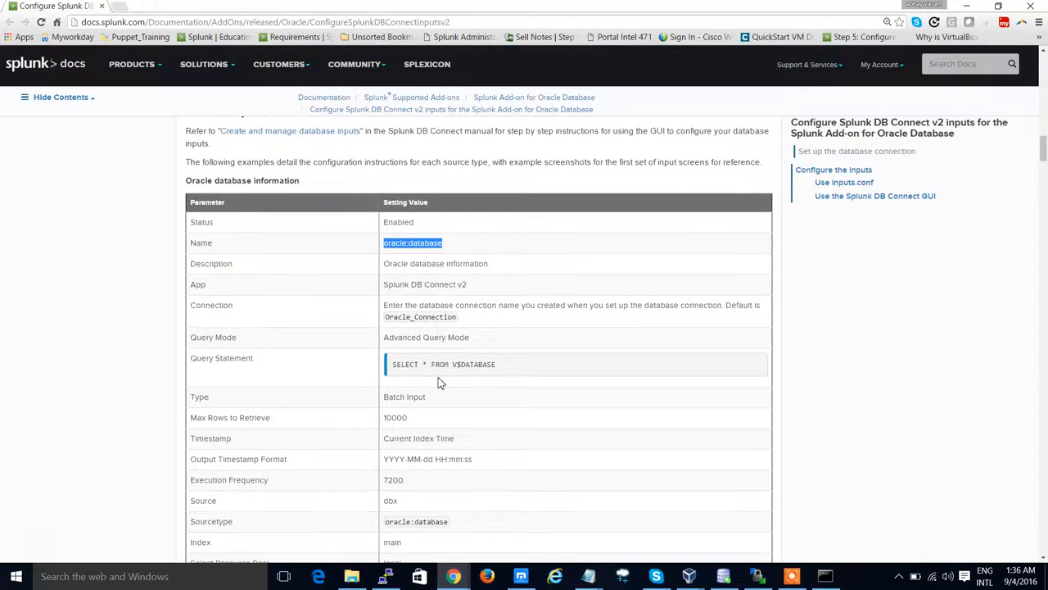
pyautogui.scroll(-2, 439, 382)
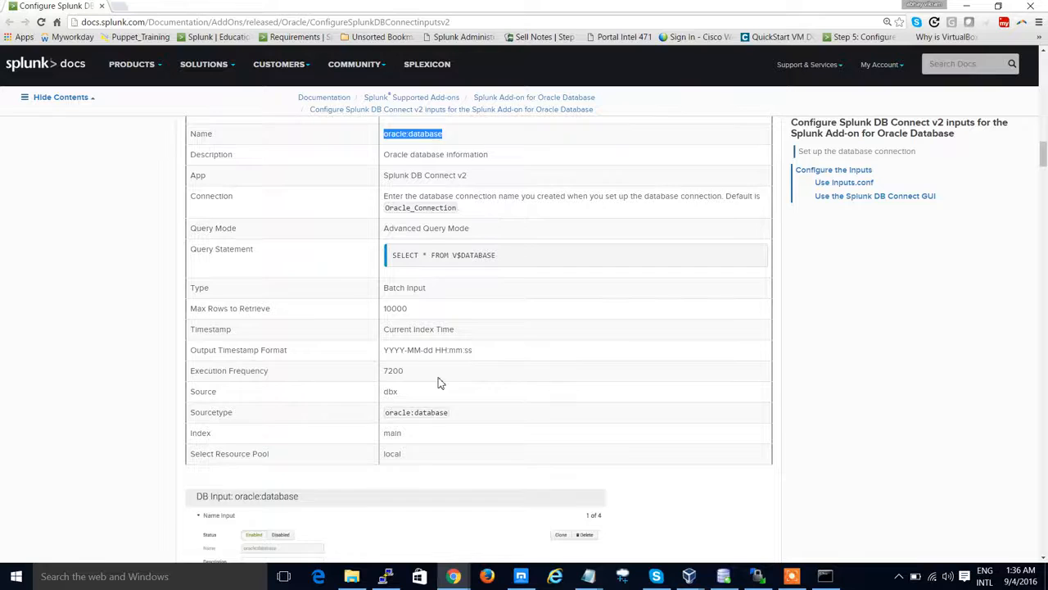
pyautogui.scroll(-5, 440, 382)
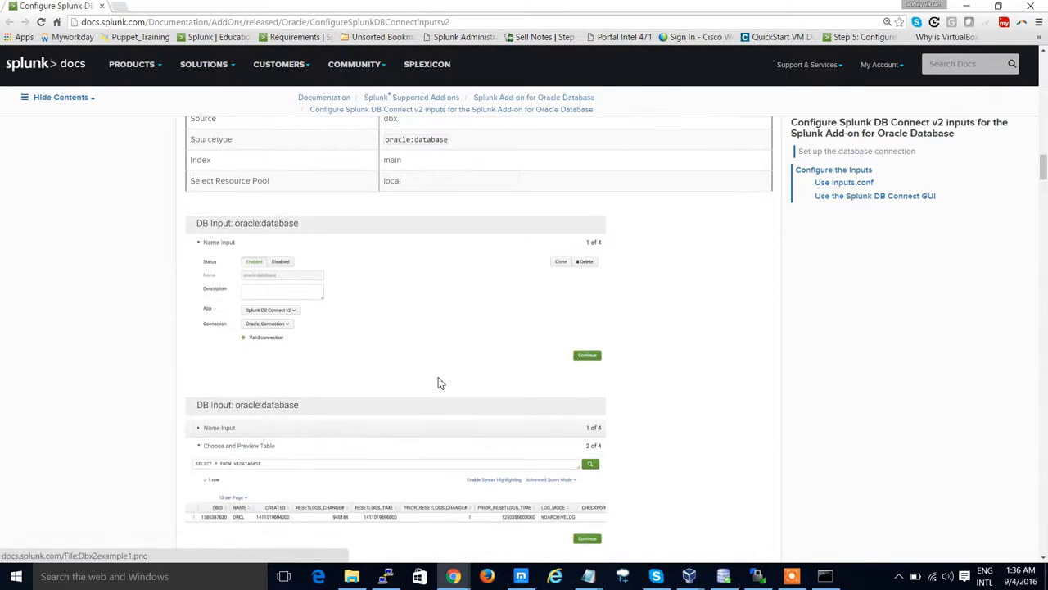
pyautogui.scroll(-2, 439, 382)
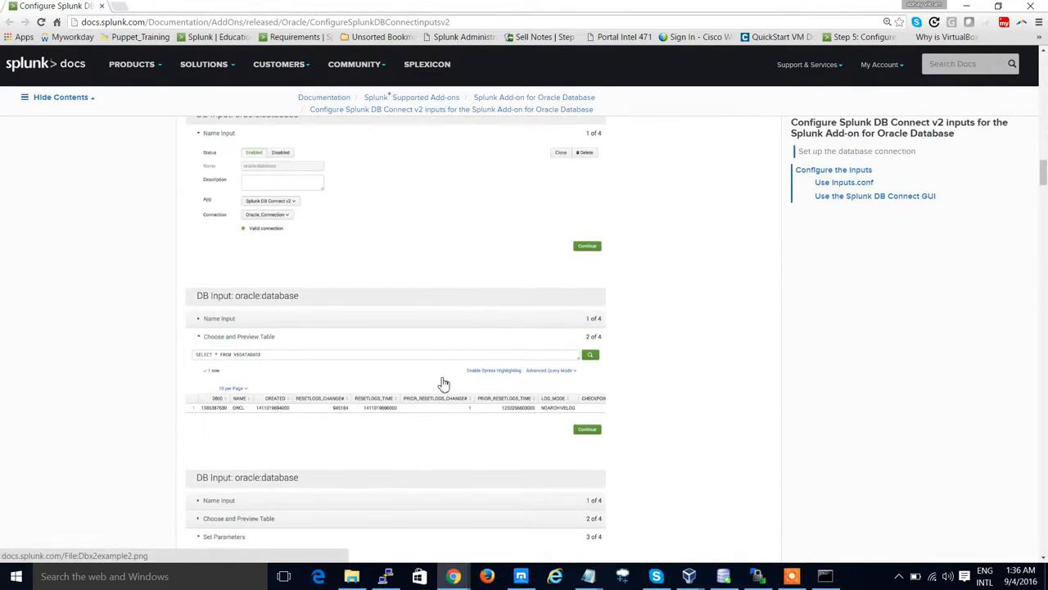
pyautogui.click(966, 5)
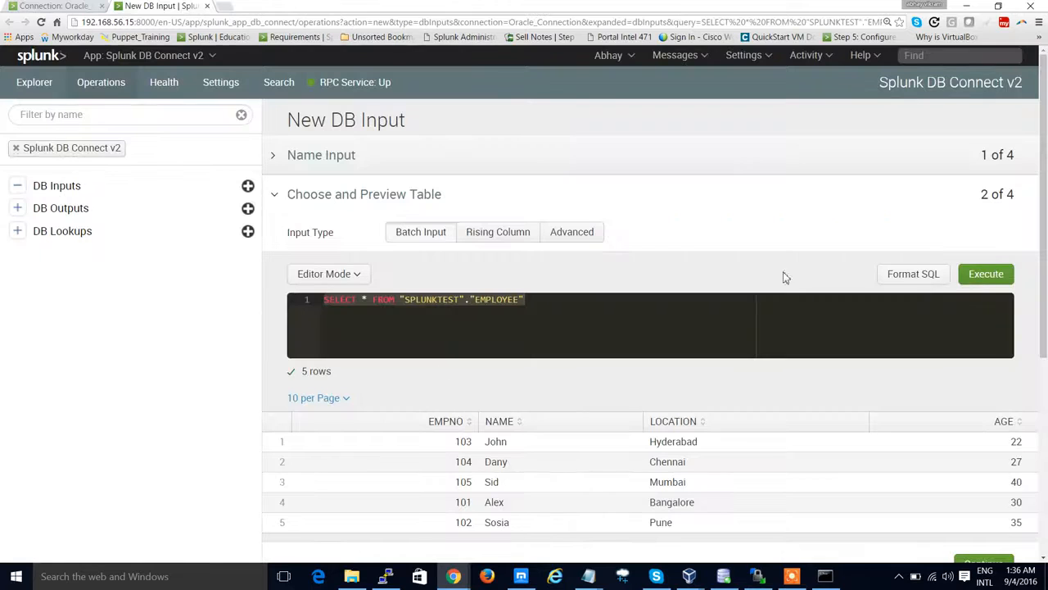
# Step: Choose Batch Input as the input type and execute the query
pyautogui.click(436, 239)
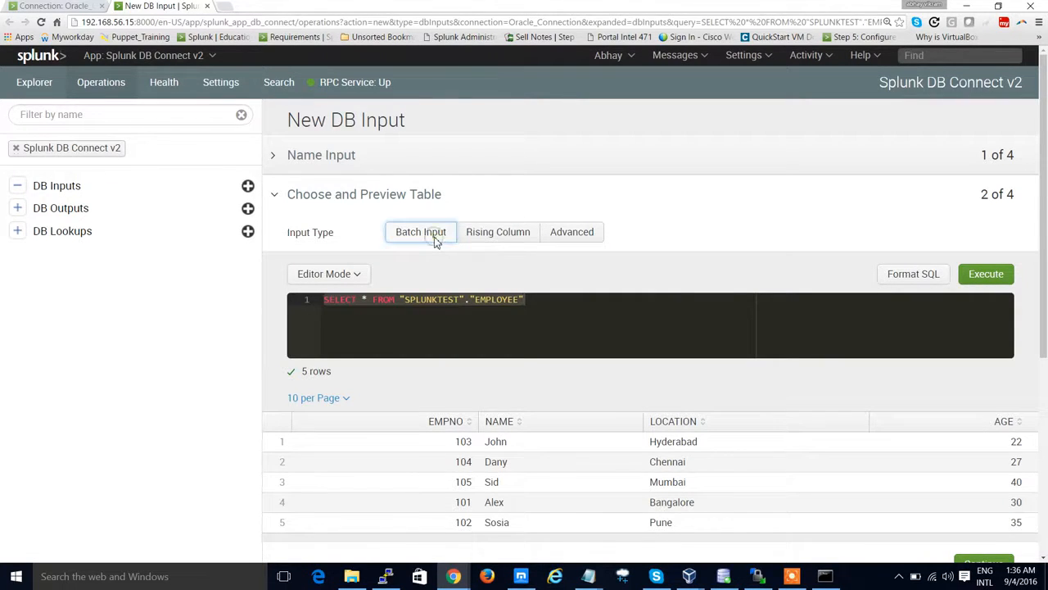
pyautogui.click(979, 279)
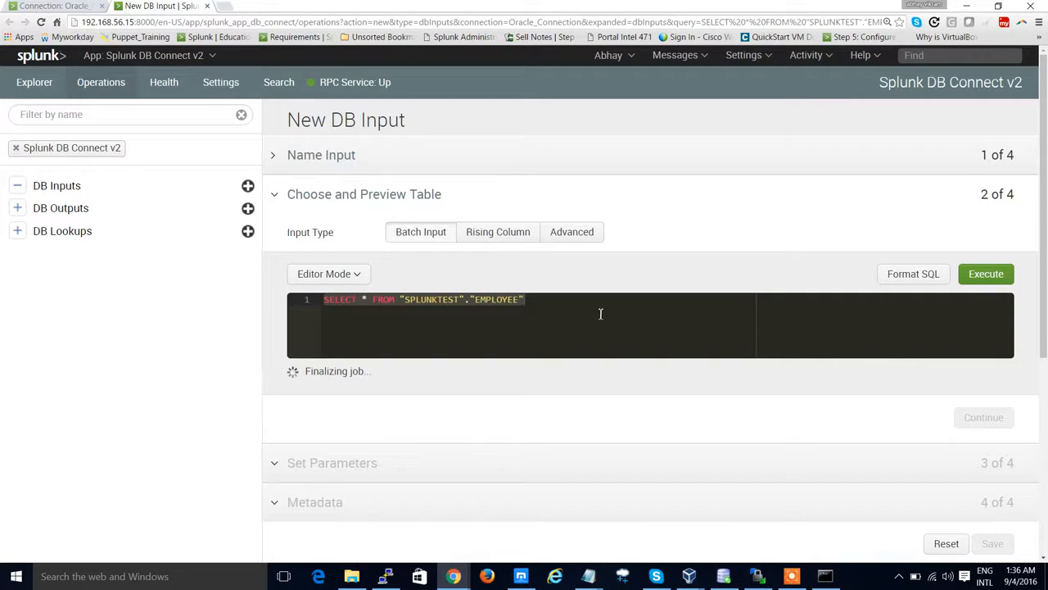
# Step: Scroll through the EMPLOYEE table preview rows returned by the query
pyautogui.scroll(-2, 557, 311)
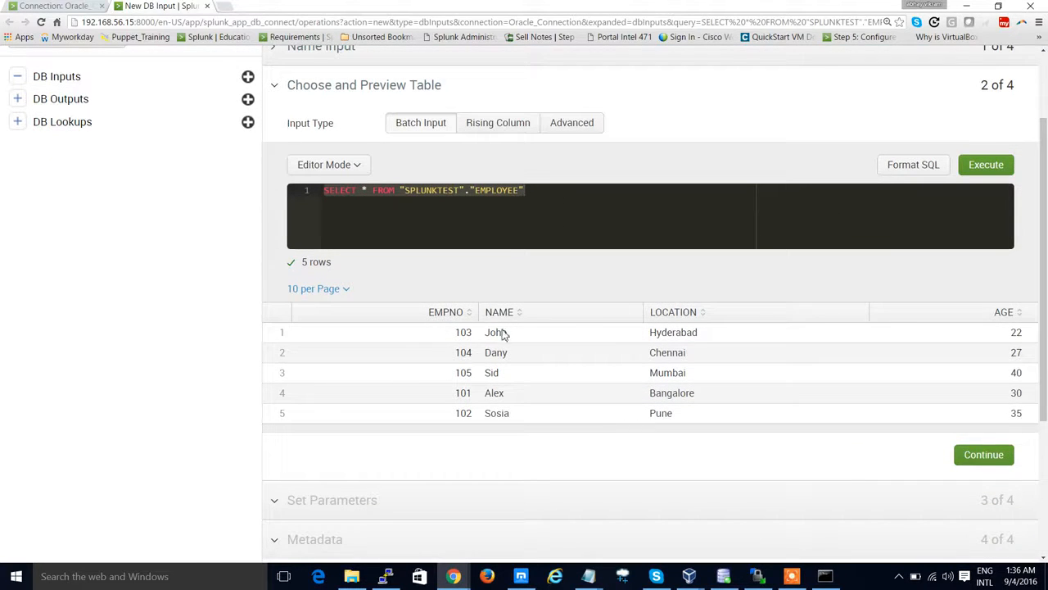
pyautogui.scroll(-2, 522, 330)
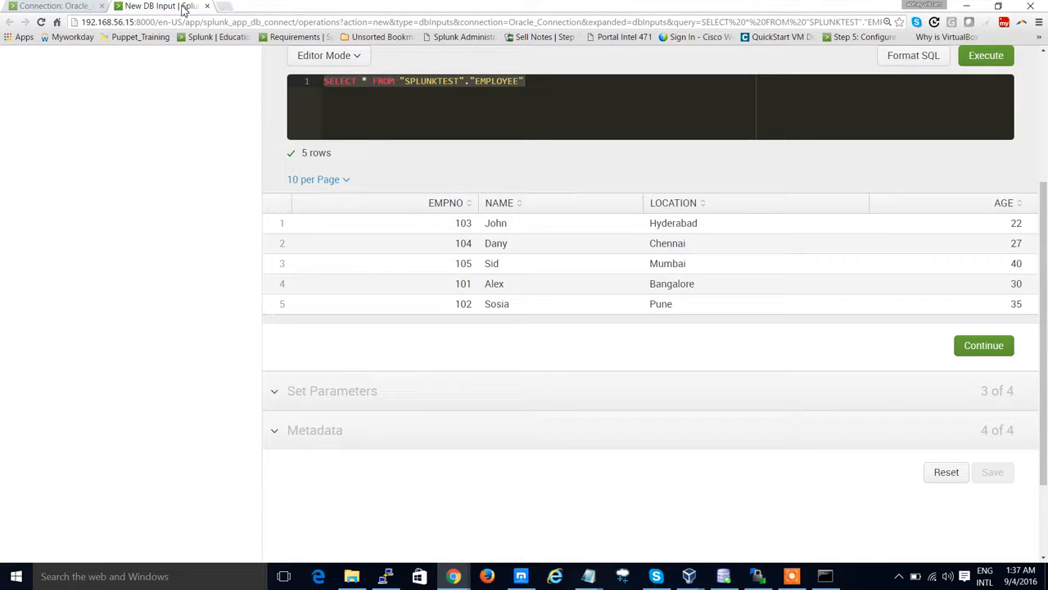
# Step: Create a new index named OraData from the Splunk Settings indexes page
pyautogui.click(71, 7)
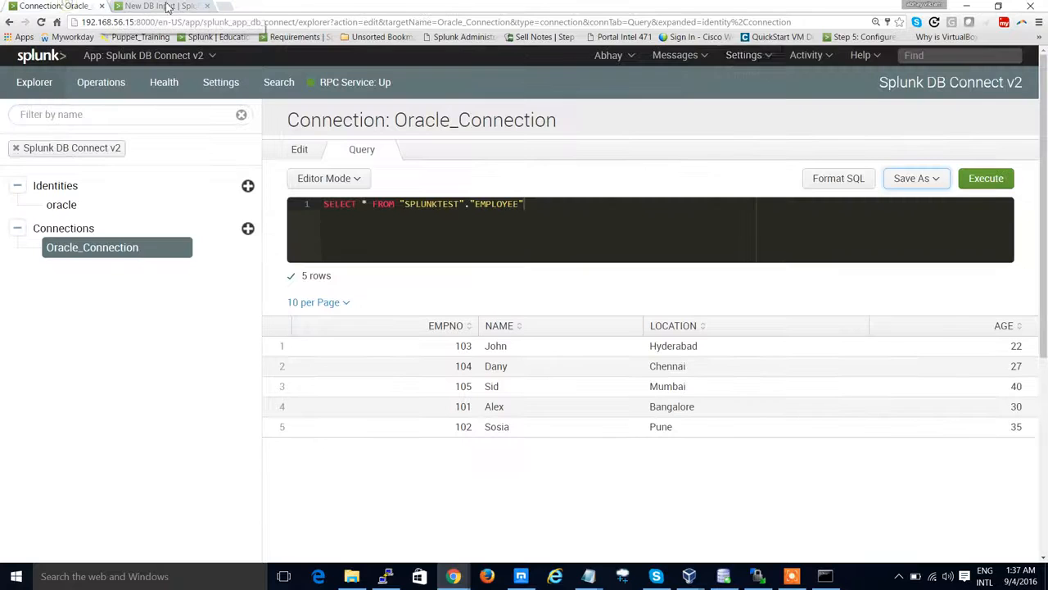
pyautogui.click(745, 57)
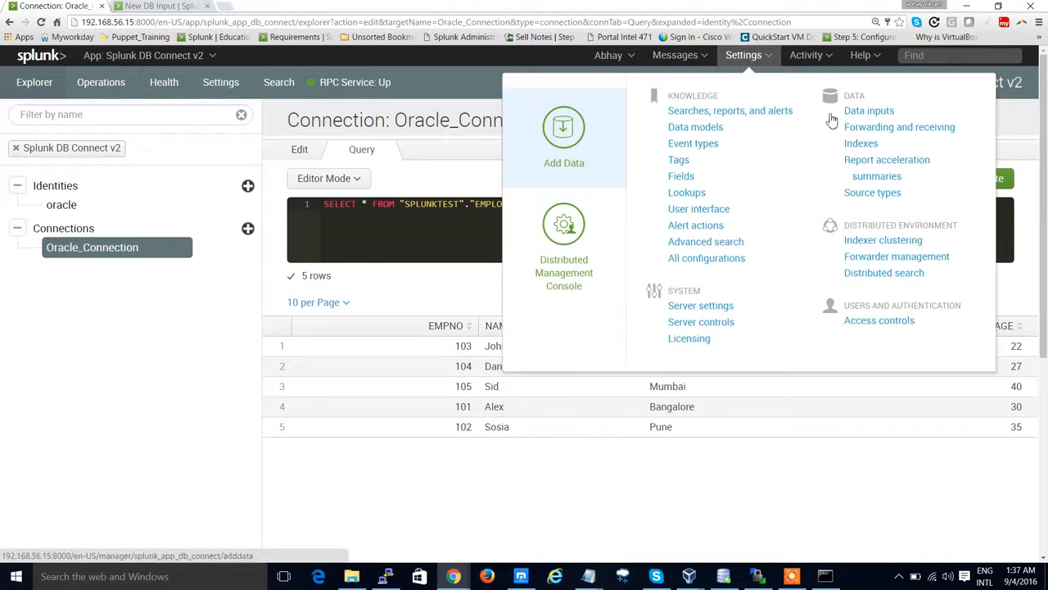
pyautogui.click(871, 145)
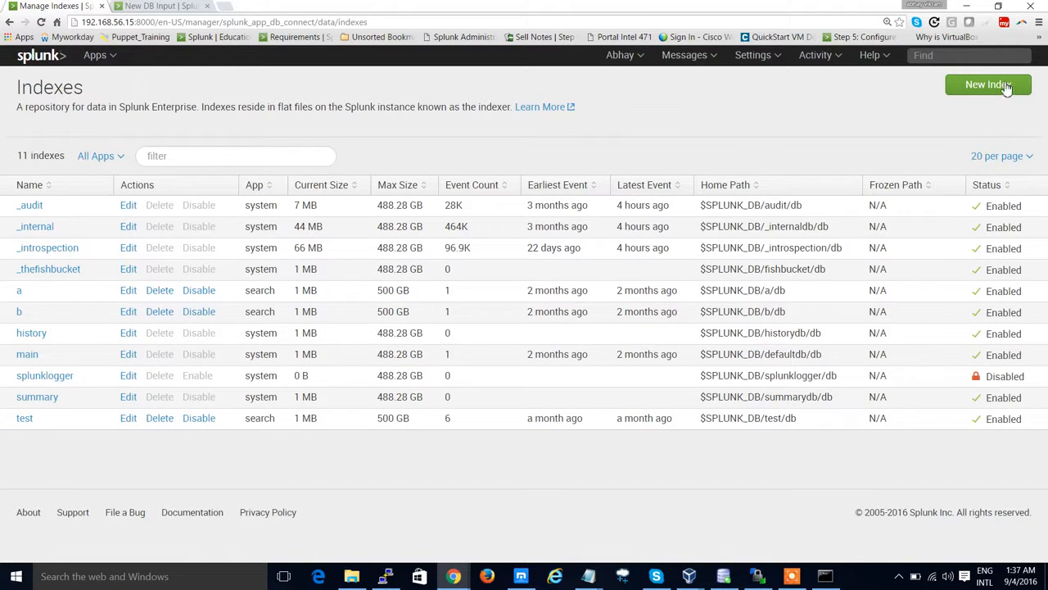
pyautogui.click(989, 84)
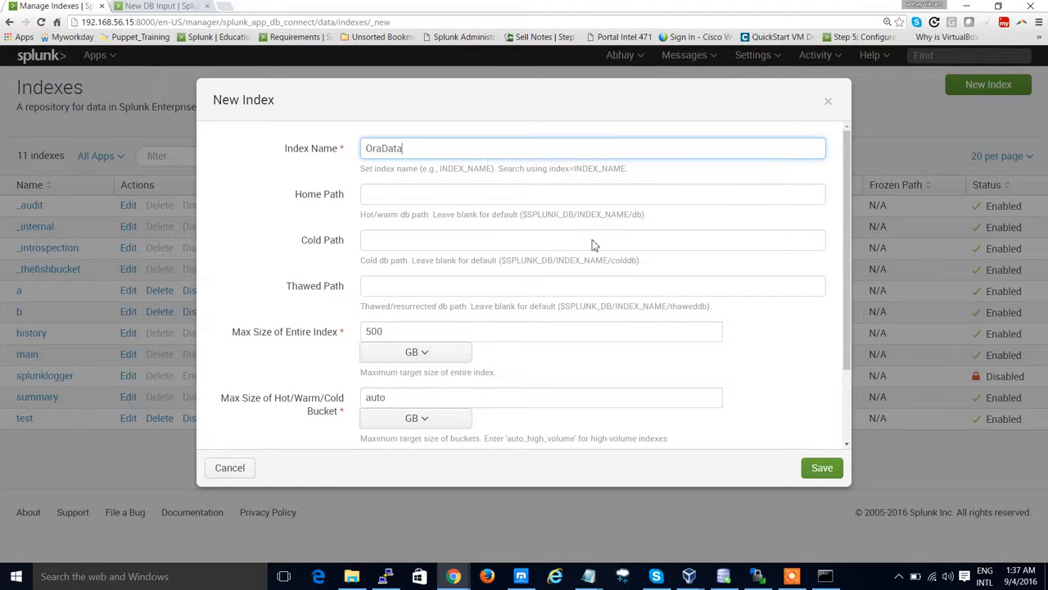
pyautogui.click(822, 468)
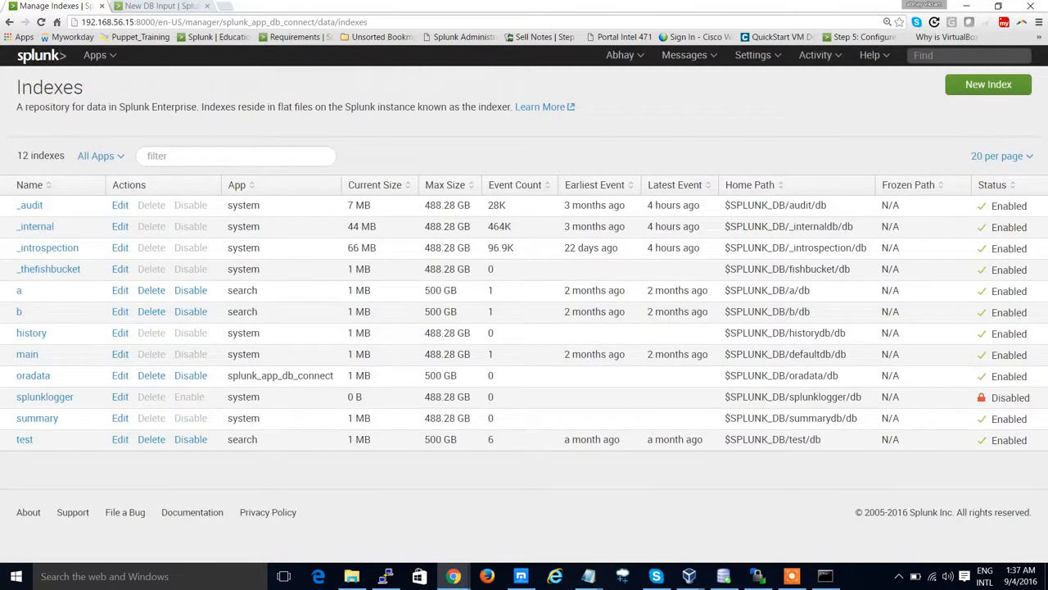
# Step: Return to the new DB input, continue to Set Parameters, and set Fetch Size to 300
pyautogui.click(161, 7)
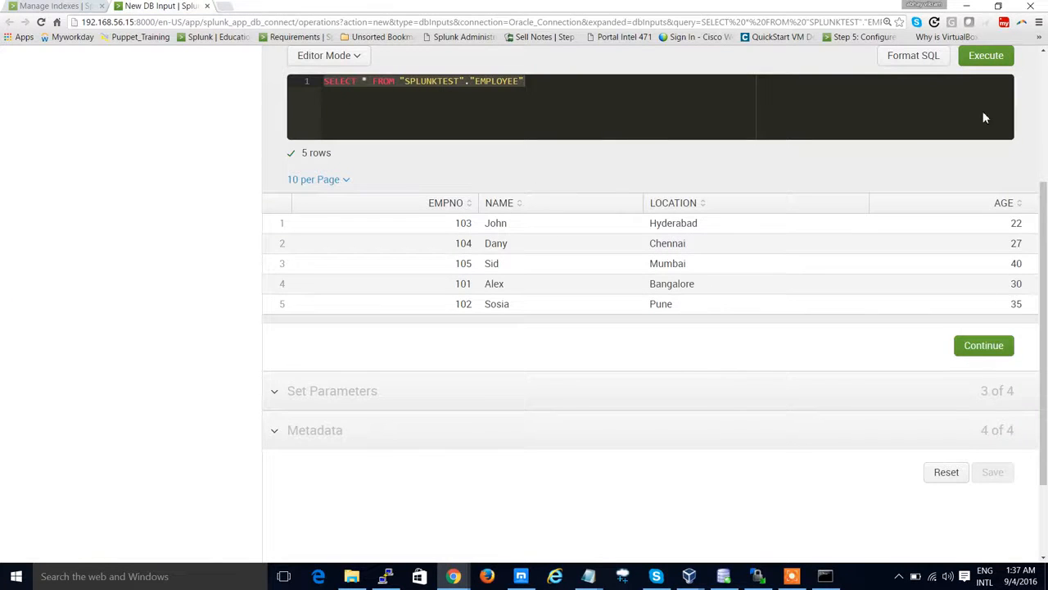
pyautogui.click(983, 347)
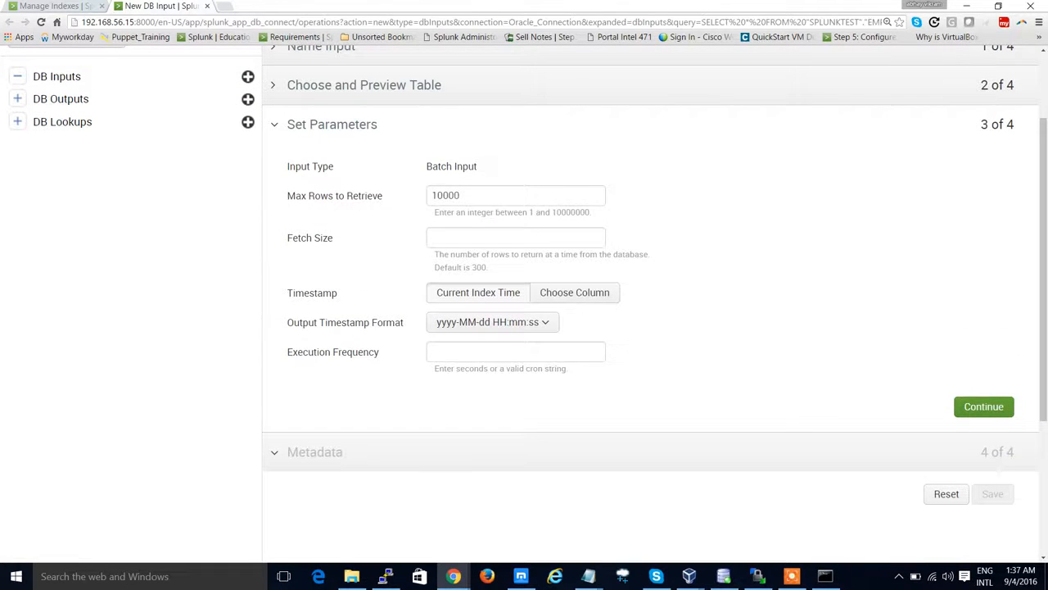
pyautogui.click(486, 234)
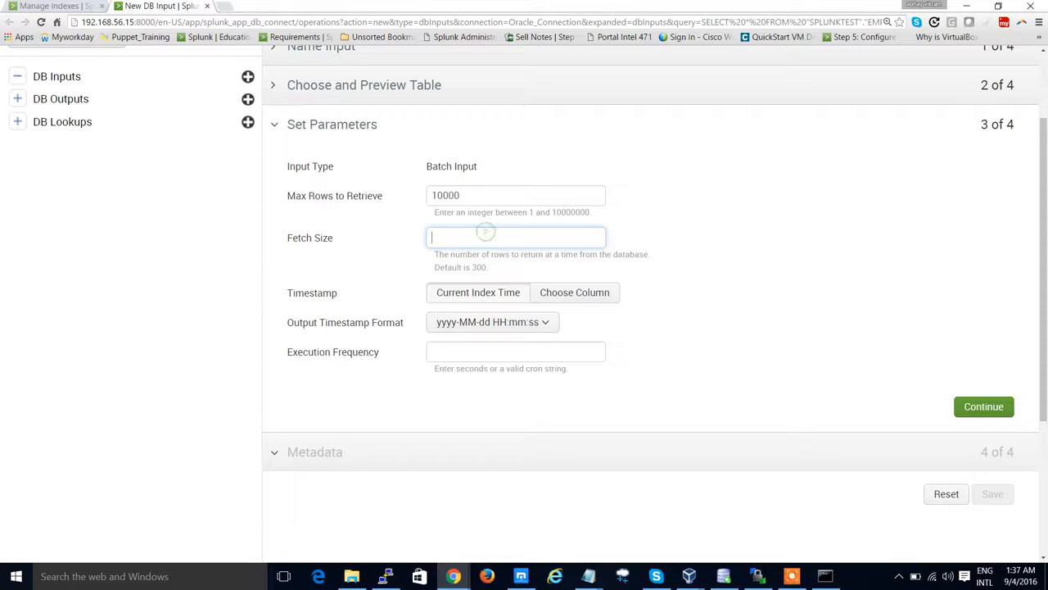
pyautogui.write('300')
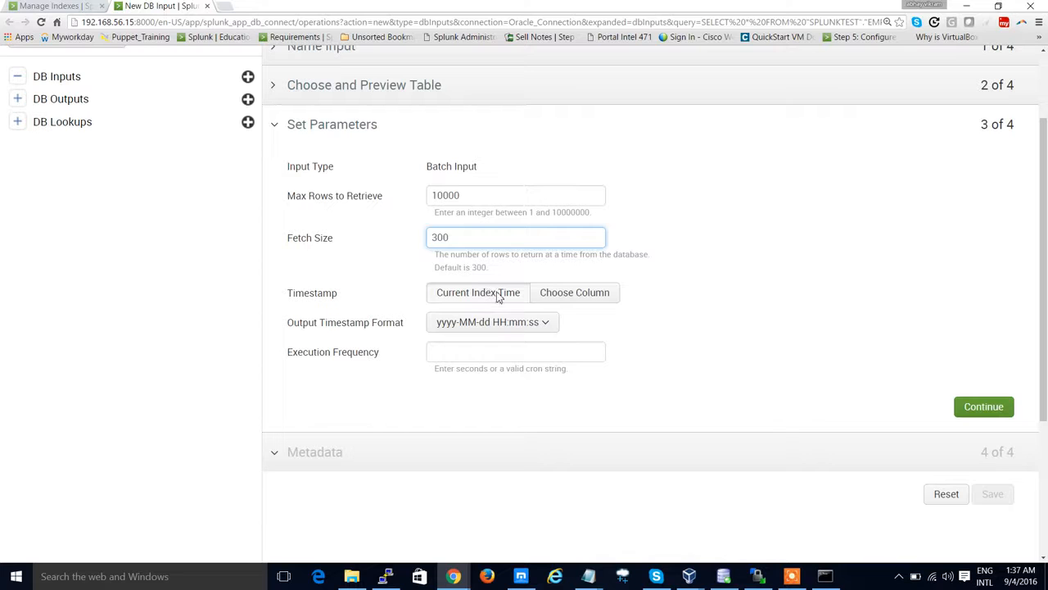
pyautogui.click(565, 294)
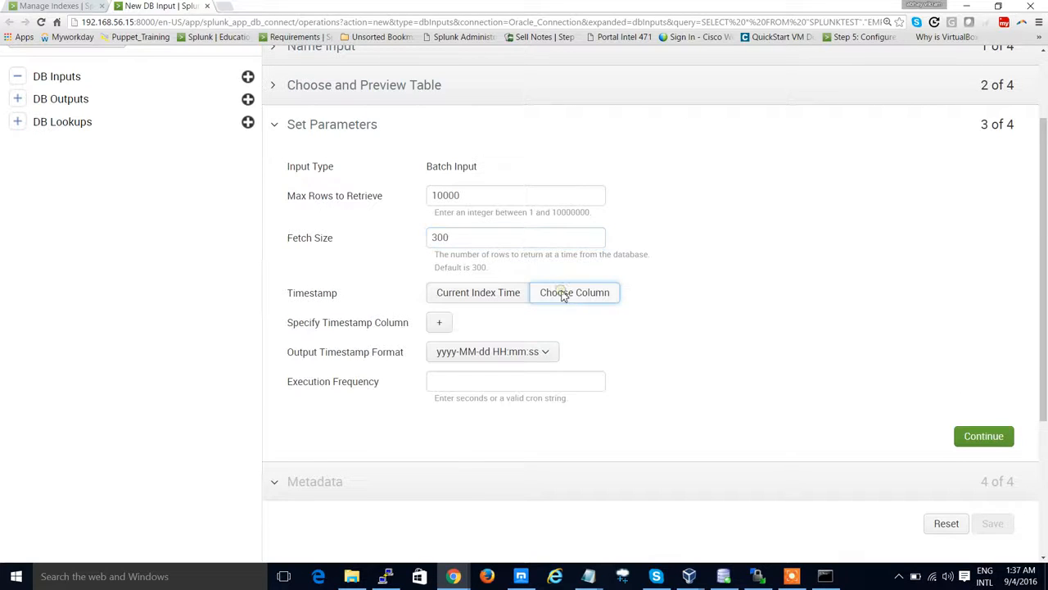
pyautogui.click(447, 326)
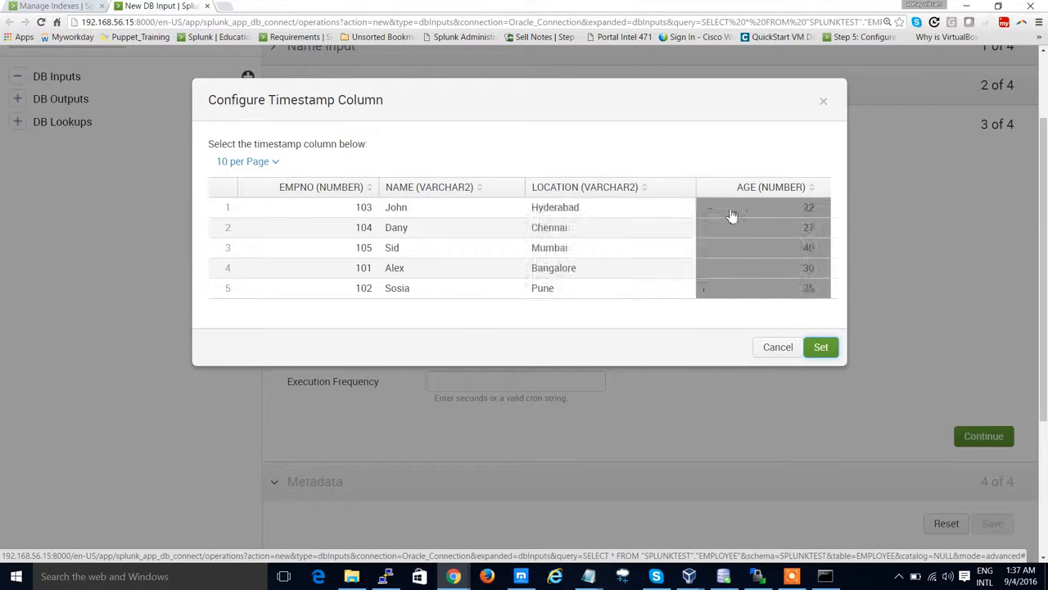
pyautogui.click(770, 350)
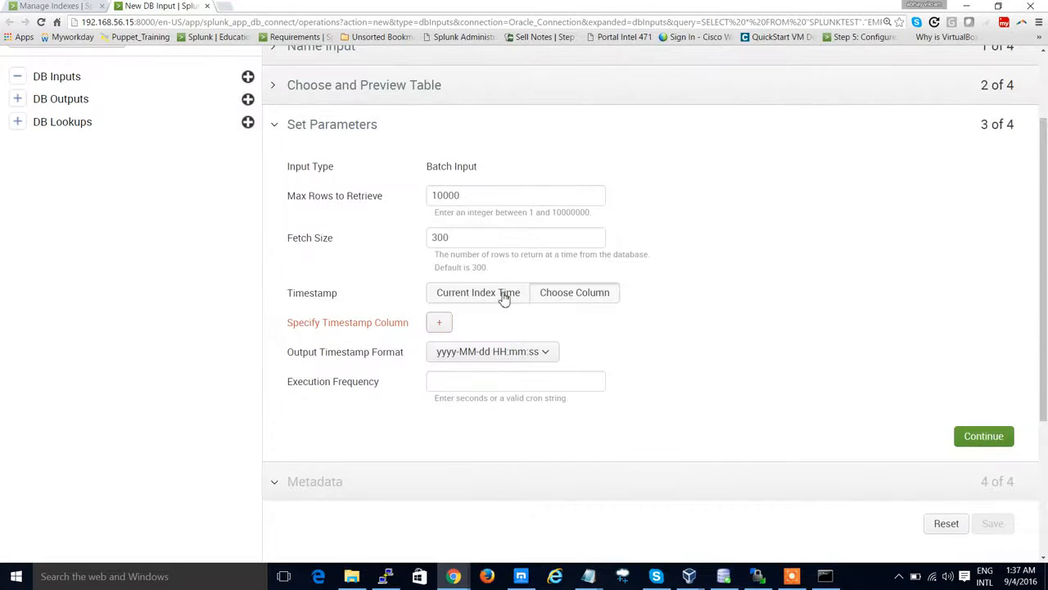
pyautogui.click(505, 299)
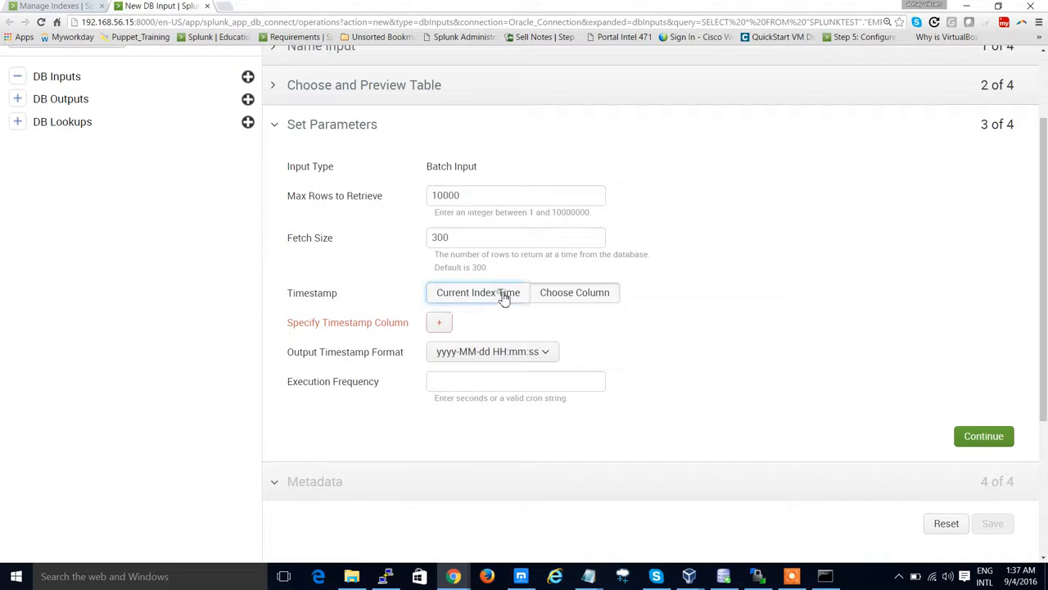
# Step: Select yyyy-MM-dd HH:mm:ss as the output timestamp format and move to Execution Frequency
pyautogui.click(497, 326)
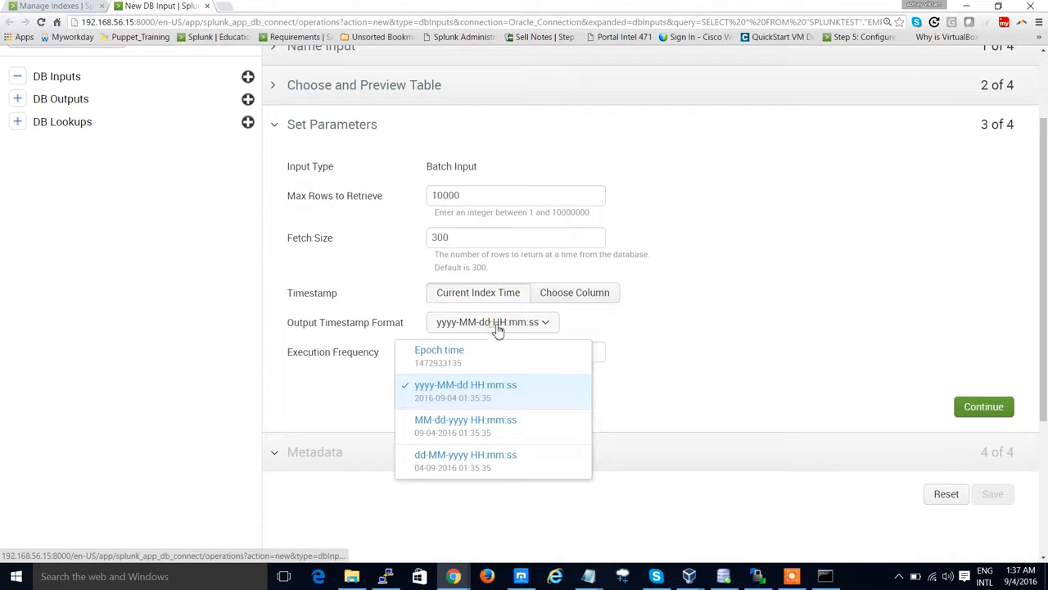
pyautogui.click(475, 386)
pyautogui.press('Tab')
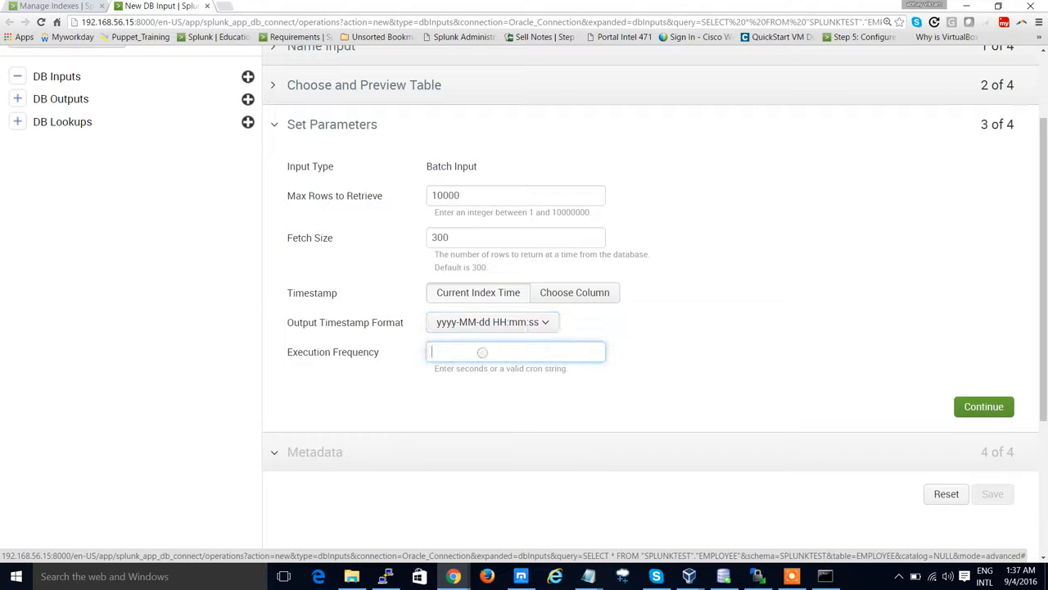
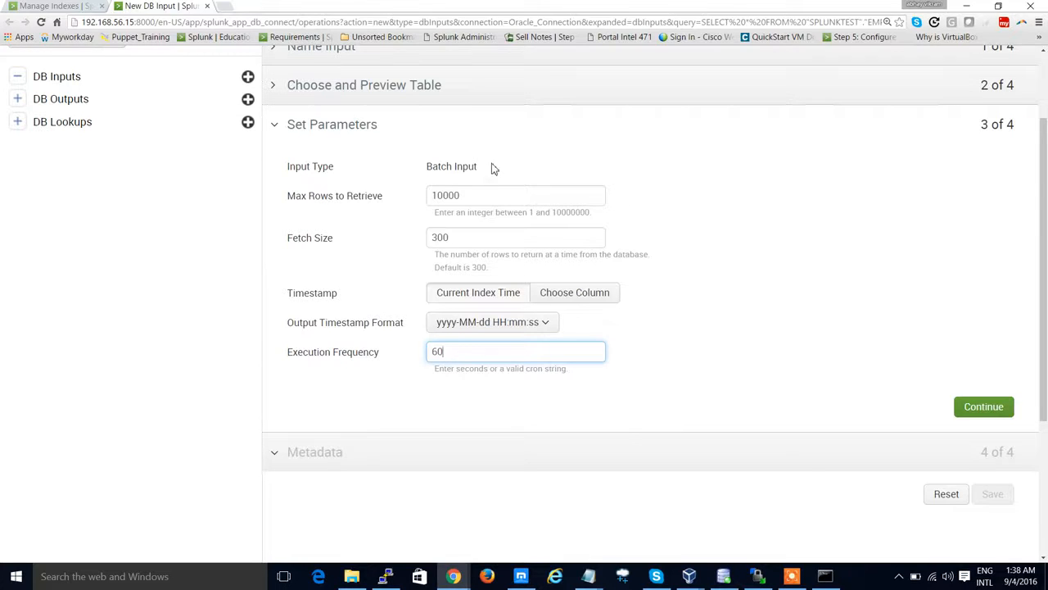
# Step: Review the EMPLOYEE table preview again and continue from Set Parameters to the Metadata section
pyautogui.scroll(2, 494, 168)
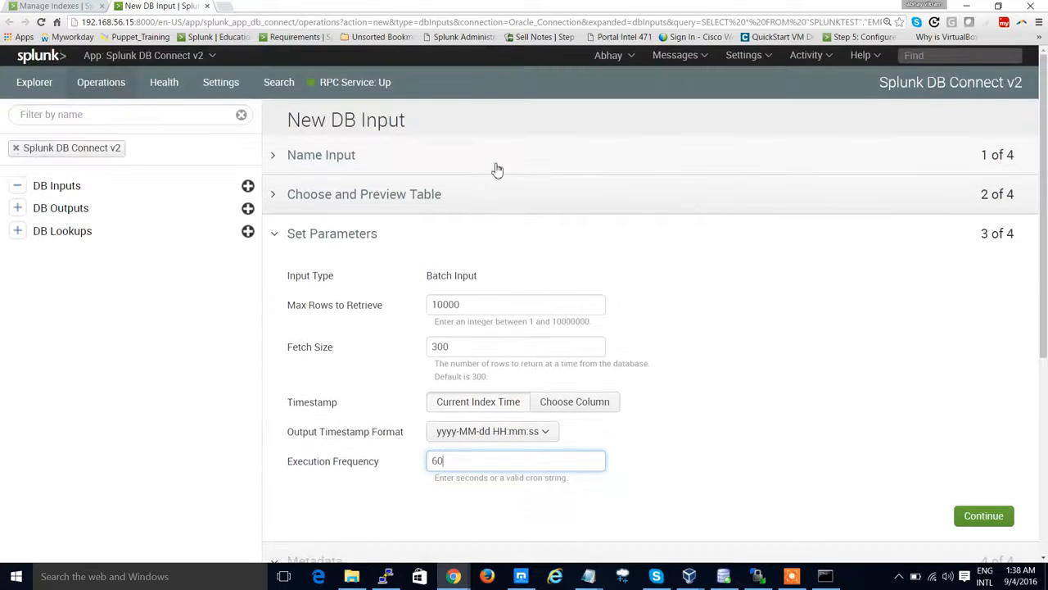
pyautogui.click(277, 203)
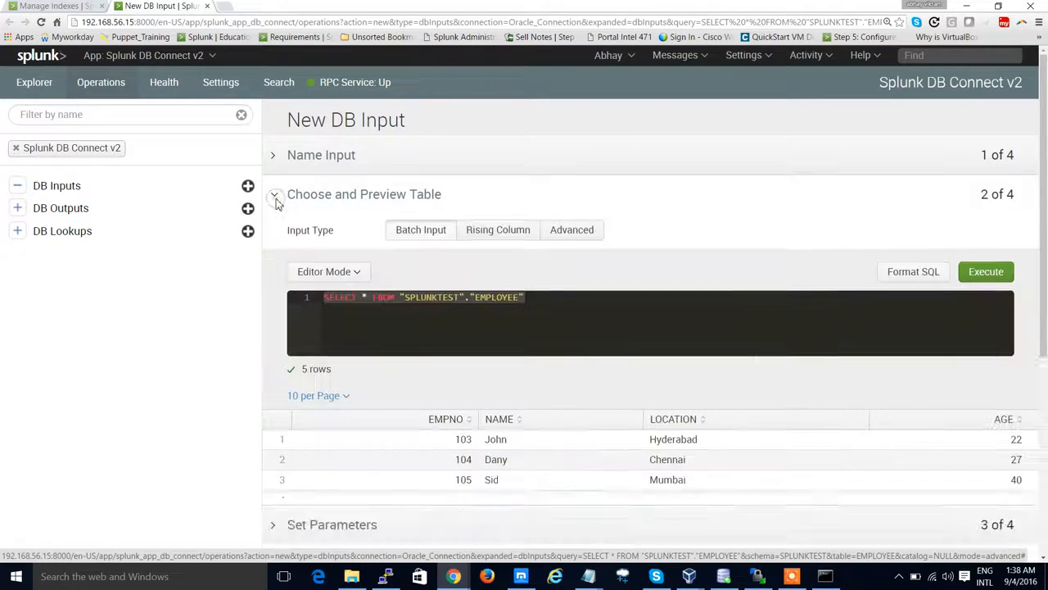
pyautogui.scroll(-2, 557, 301)
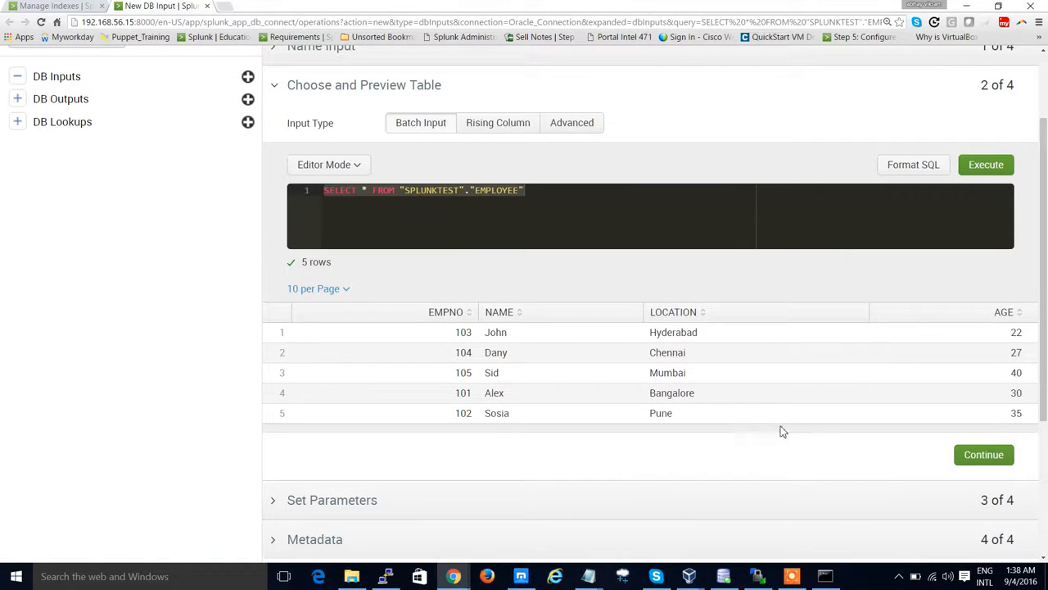
pyautogui.scroll(-3, 404, 401)
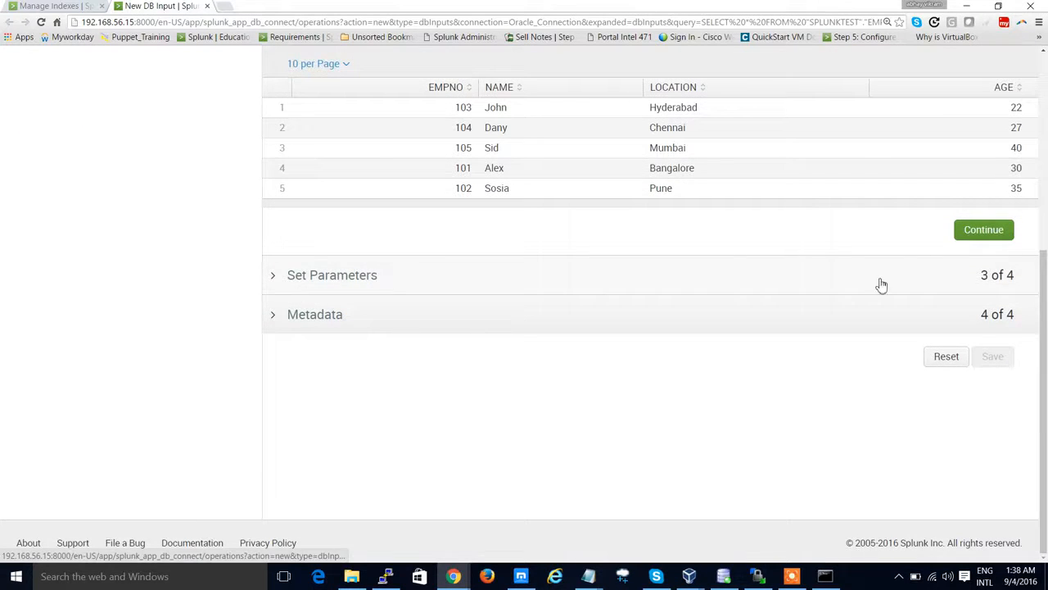
pyautogui.click(968, 235)
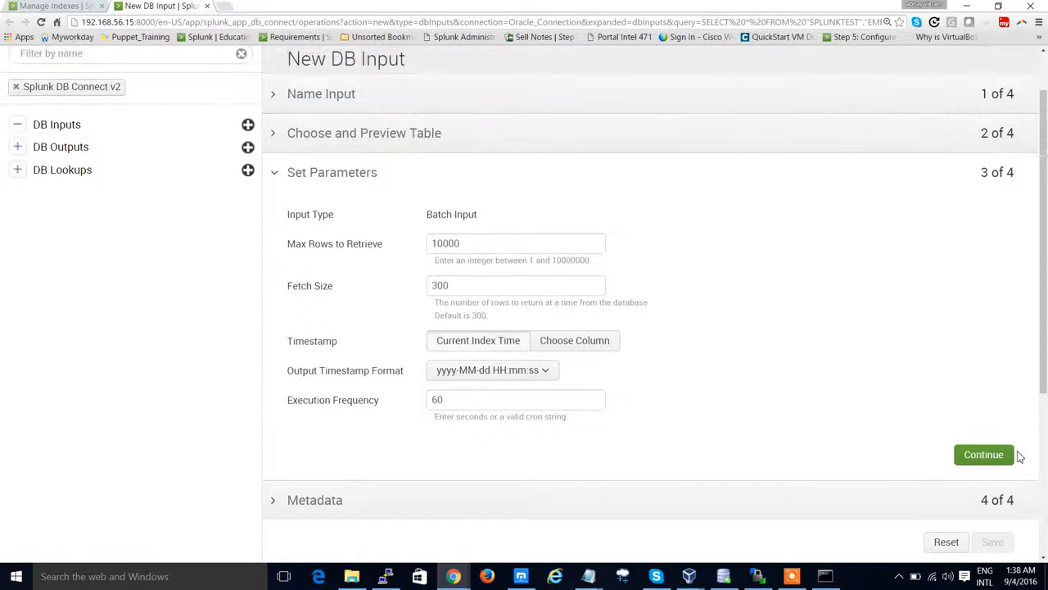
pyautogui.click(984, 458)
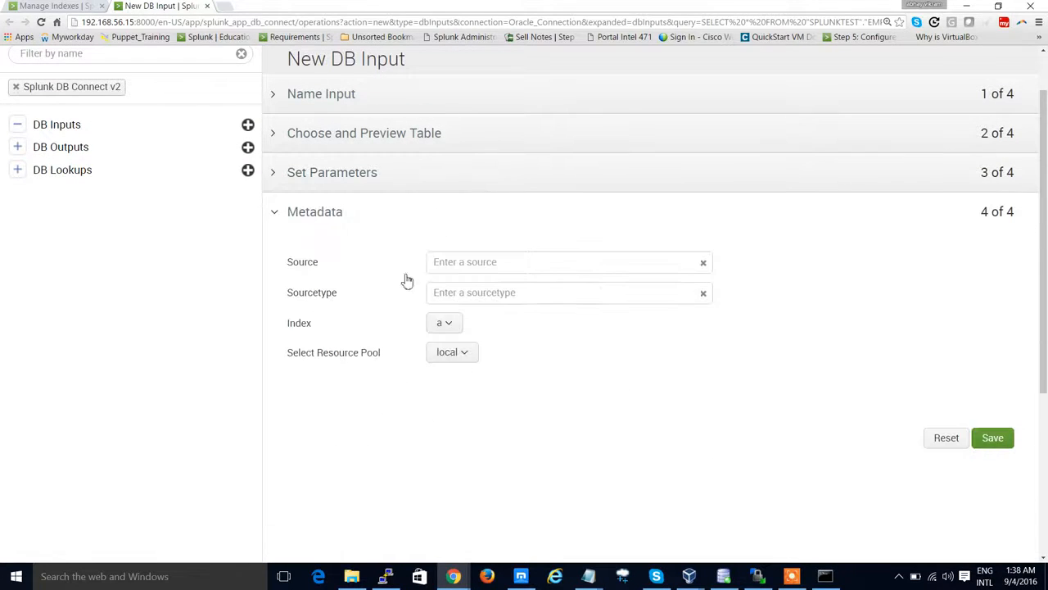
# Step: Set the Source to dbx, copying the value from the Splunk documentation page
pyautogui.click(471, 264)
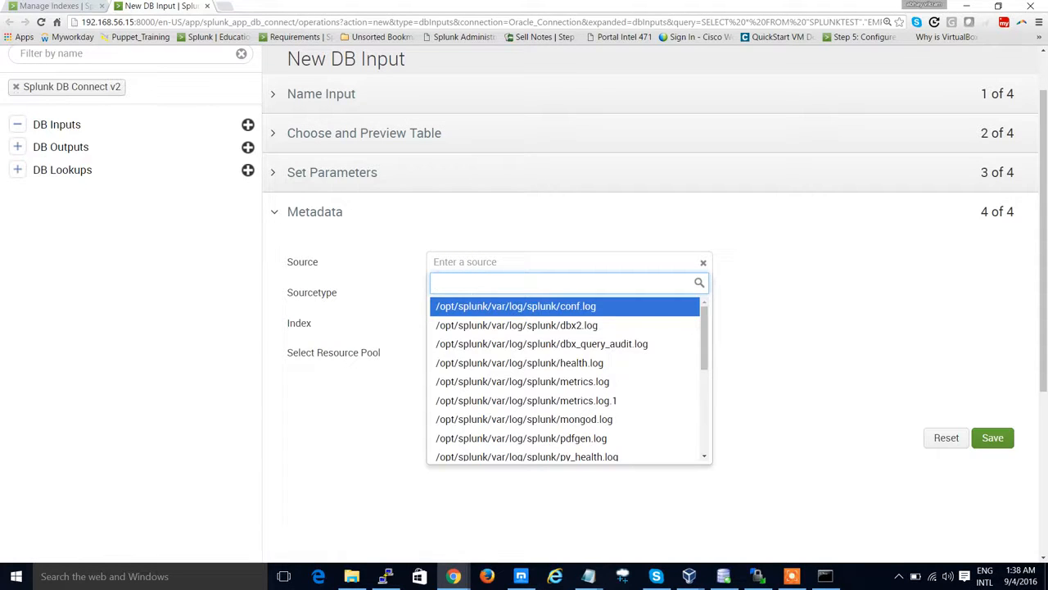
pyautogui.hotkey('alt', 'Tab')
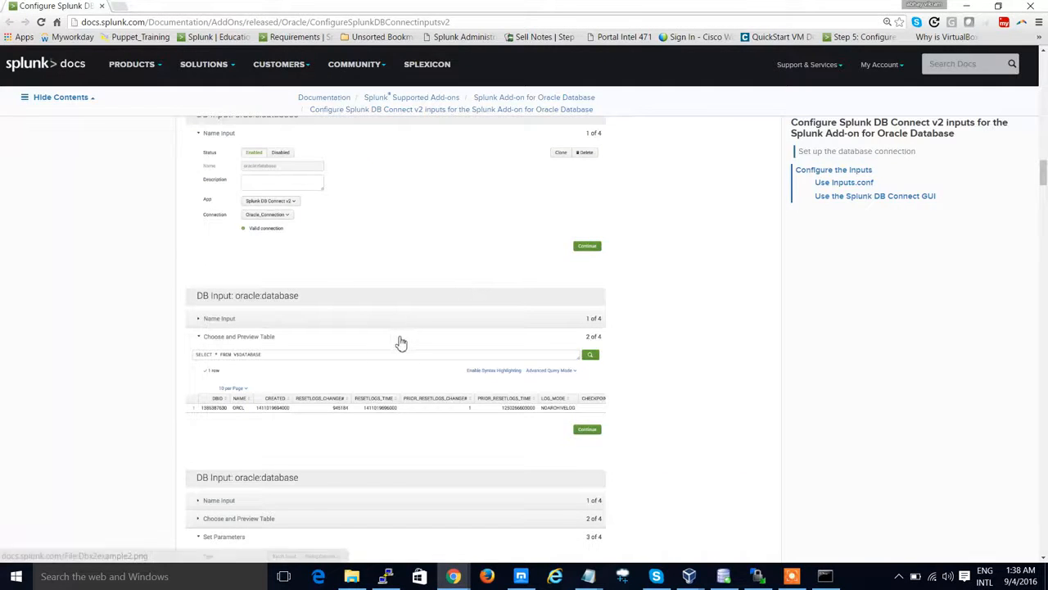
pyautogui.scroll(4, 390, 325)
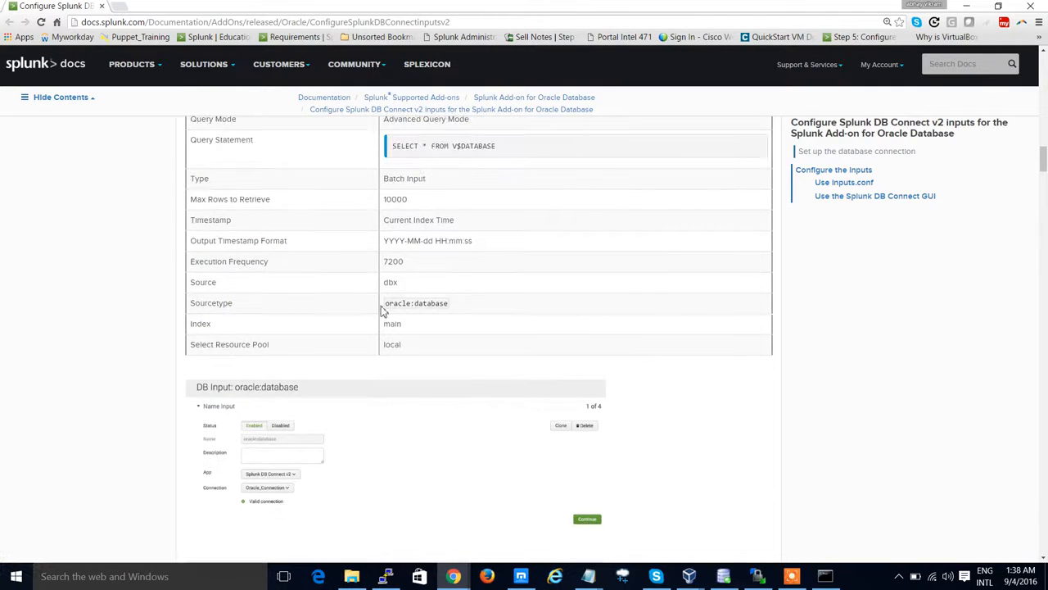
pyautogui.moveTo(383, 283); pyautogui.dragTo(393, 282)
pyautogui.hotkey('alt', 'Tab')
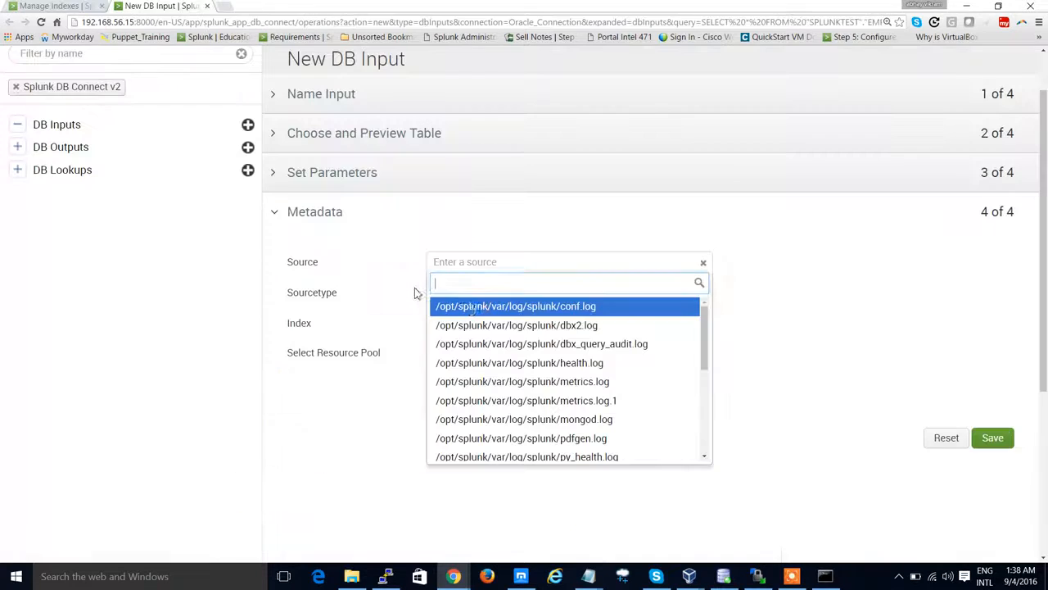
pyautogui.write('dbx')
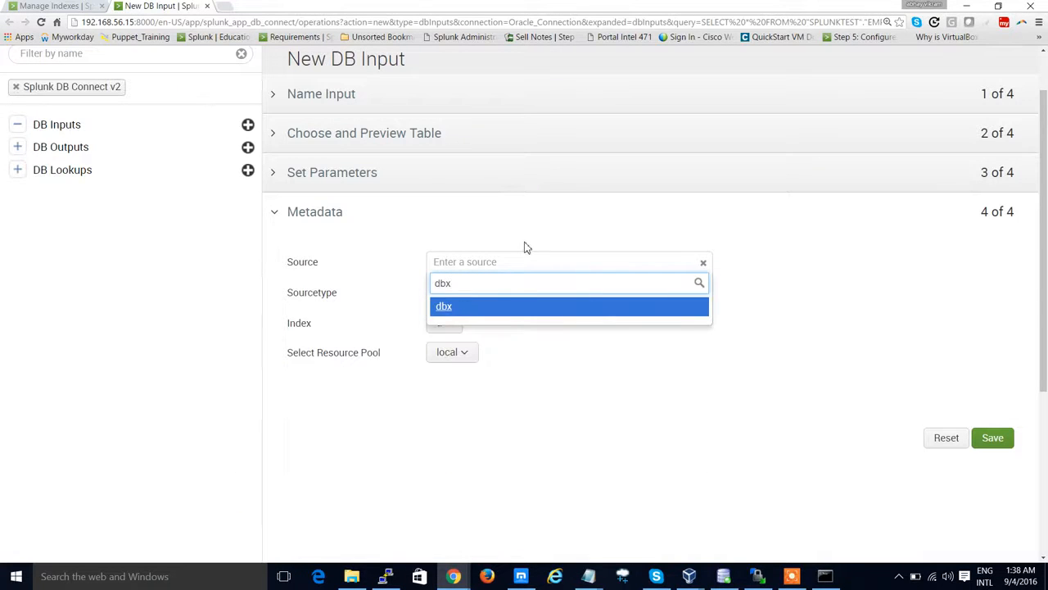
pyautogui.click(506, 307)
# Step: Set the Sourcetype to oracle:database, copying it from the documentation page
pyautogui.click(499, 293)
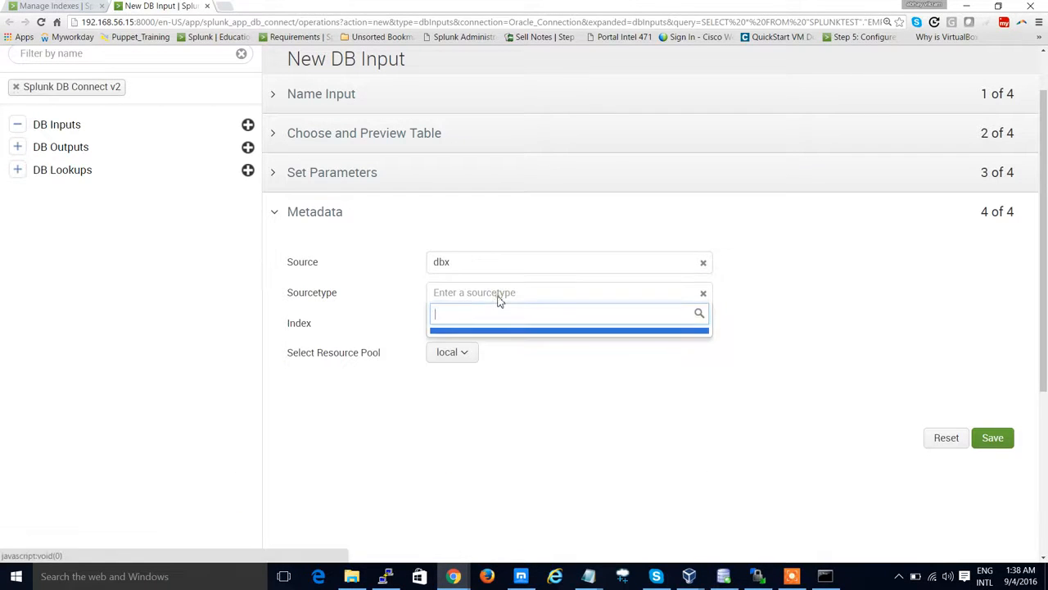
pyautogui.hotkey('alt', 'Tab')
pyautogui.moveTo(386, 303); pyautogui.dragTo(449, 303)
pyautogui.hotkey('ctrl', 'c')
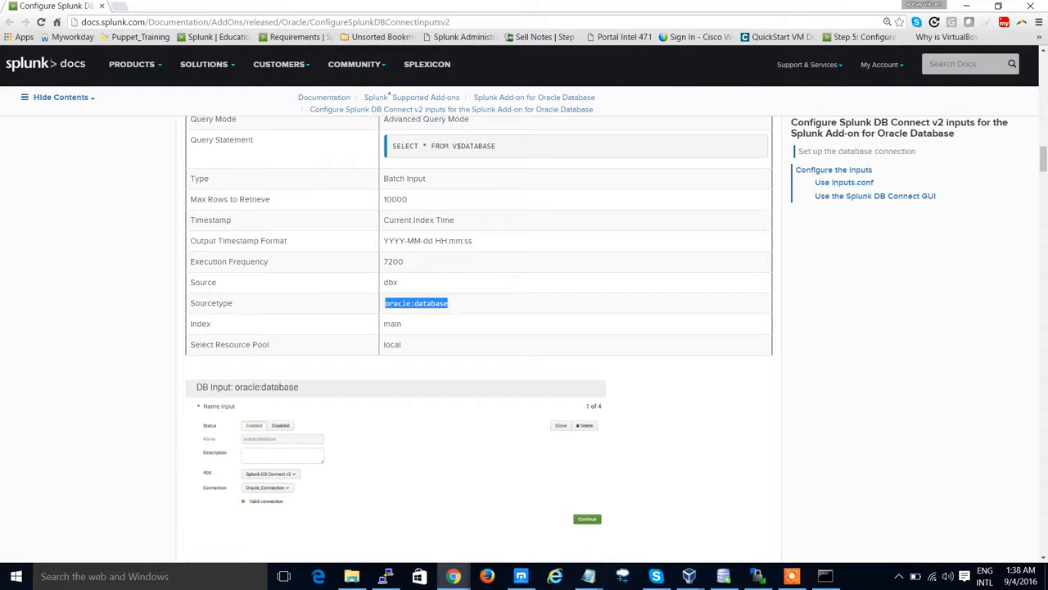
pyautogui.hotkey('alt', 'Tab')
pyautogui.hotkey('ctrl', 'v')
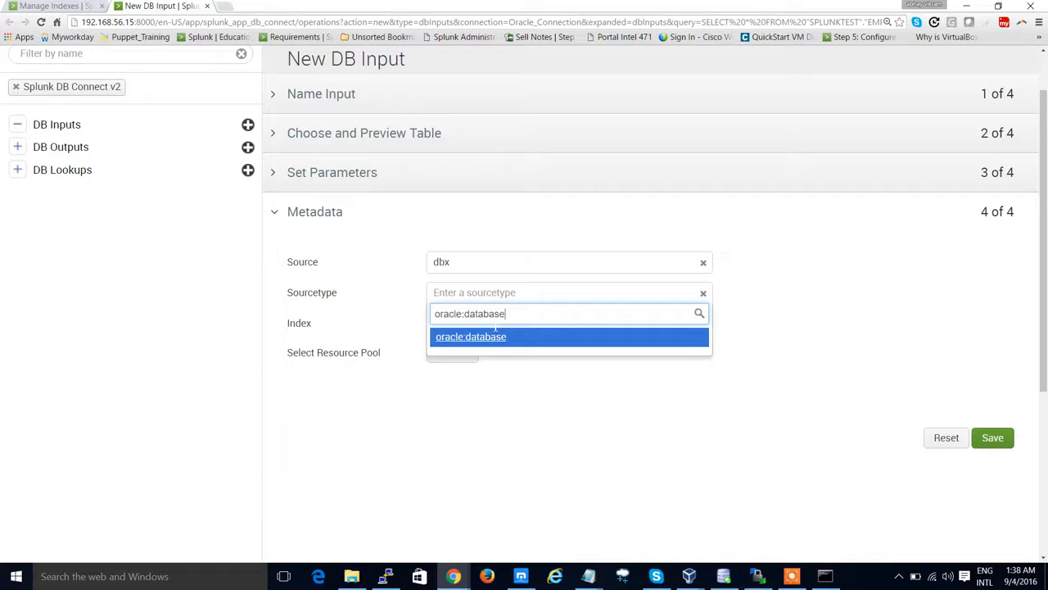
pyautogui.click(488, 336)
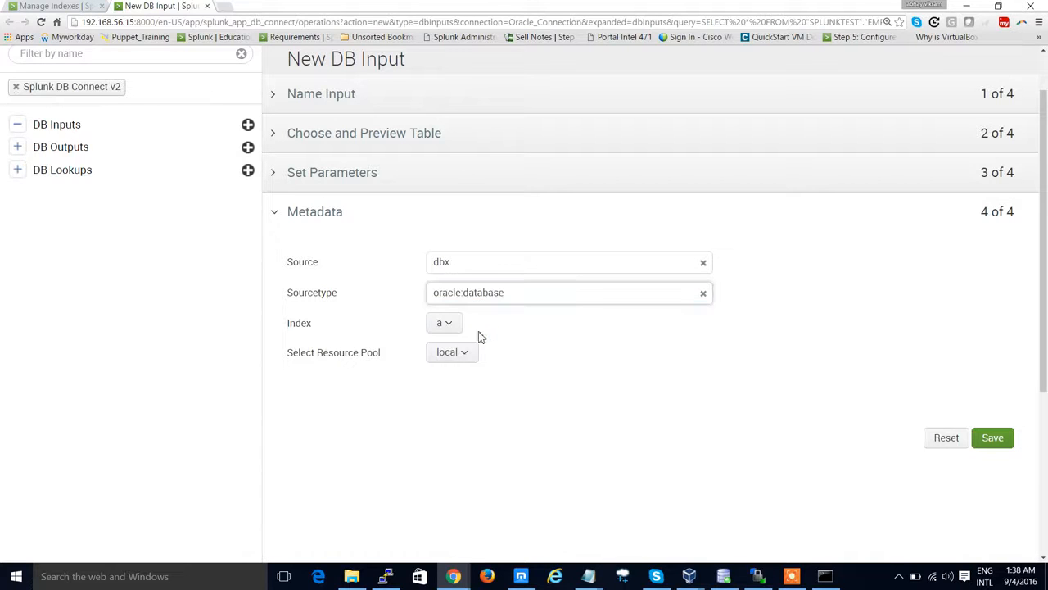
# Step: Browse the Index options and the resource pool choice for the new OraData index
pyautogui.click(450, 328)
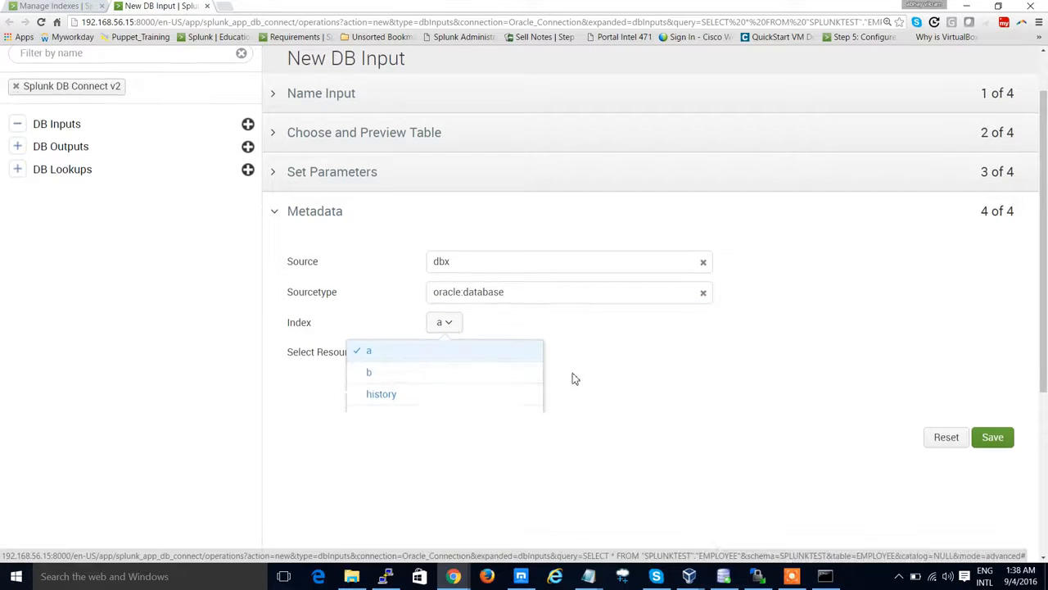
pyautogui.scroll(-2, 570, 378)
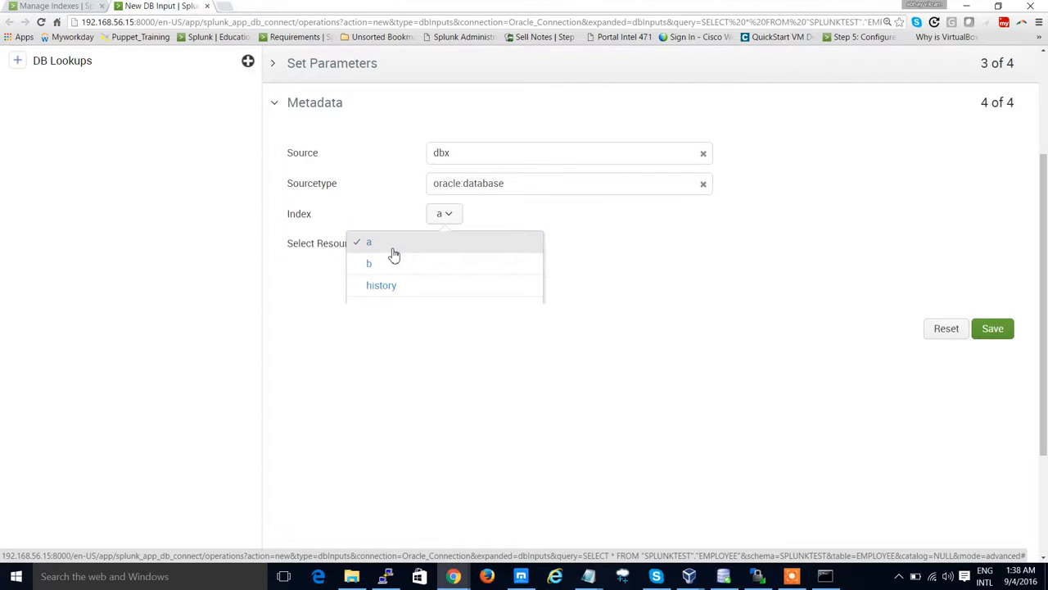
pyautogui.click(625, 333)
pyautogui.click(460, 256)
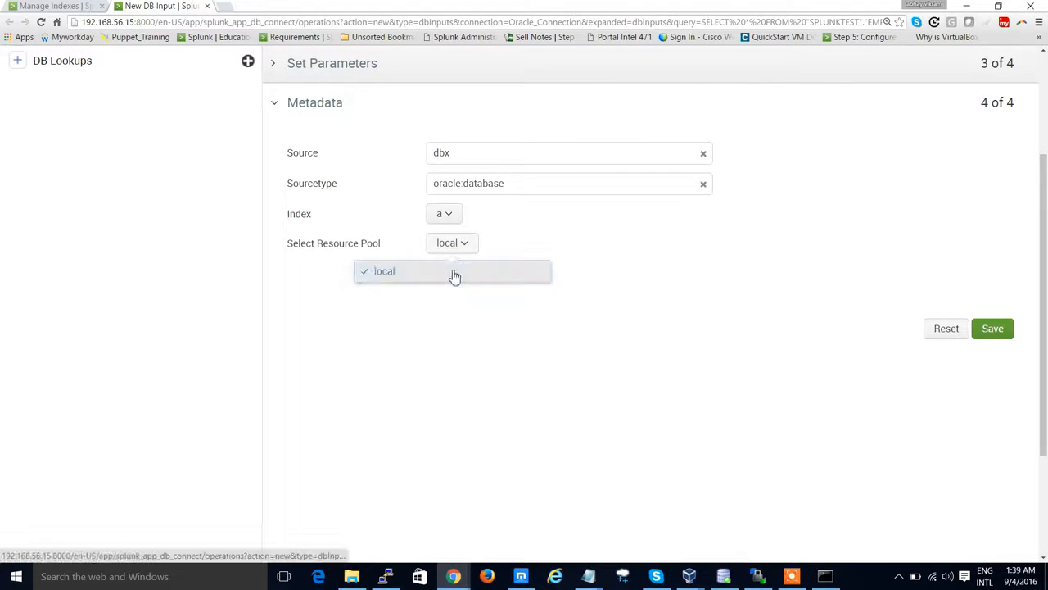
pyautogui.click(451, 273)
pyautogui.click(446, 214)
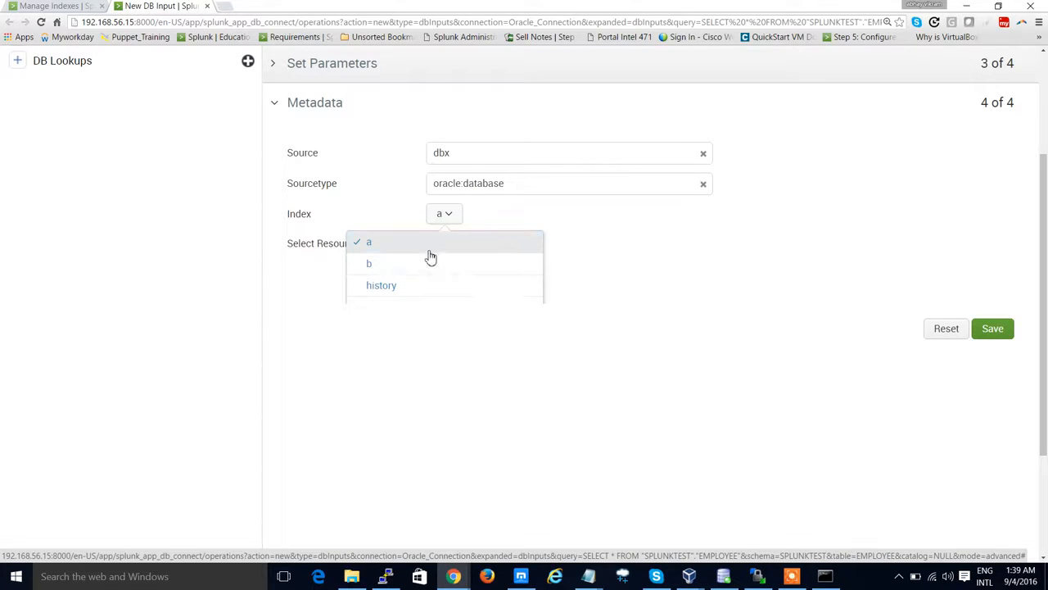
pyautogui.scroll(-2, 431, 258)
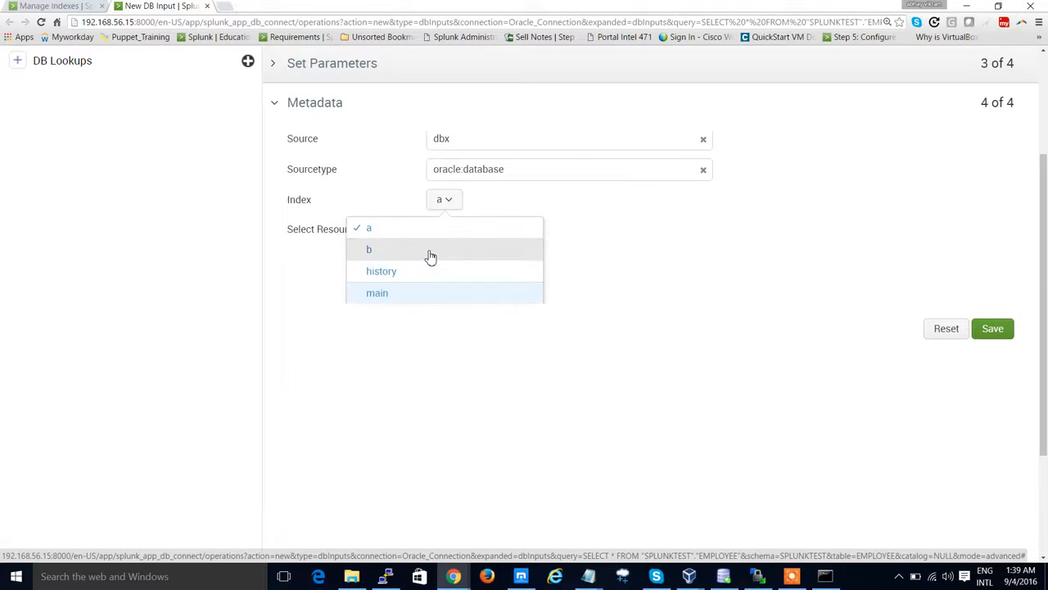
pyautogui.press('Down')
pyautogui.press('Down')
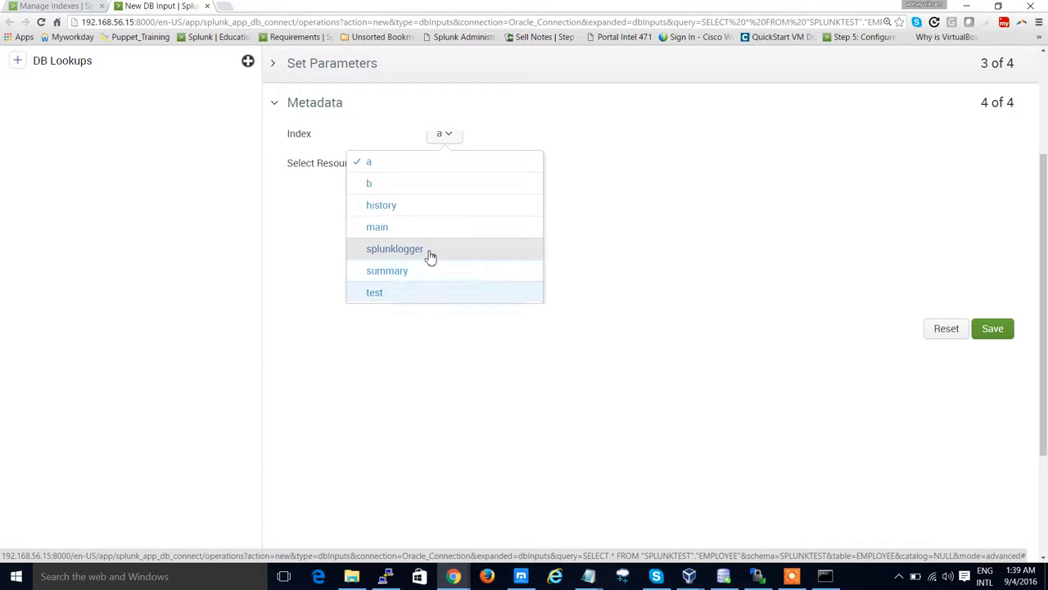
pyautogui.press('Up')
pyautogui.press('Up')
pyautogui.press('Up')
pyautogui.press('Up')
pyautogui.press('Down')
pyautogui.press('Down')
pyautogui.press('Down')
pyautogui.press('Down')
pyautogui.scroll(2, 679, 221)
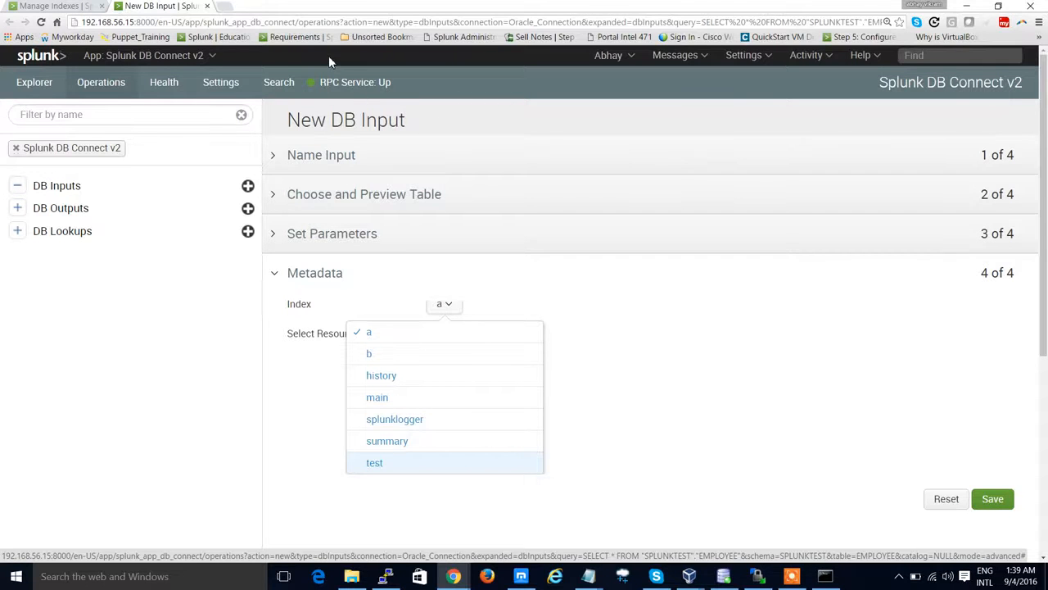
# Step: Reload the New DB Input page after checking the indexes page in the other tab
pyautogui.click(344, 22)
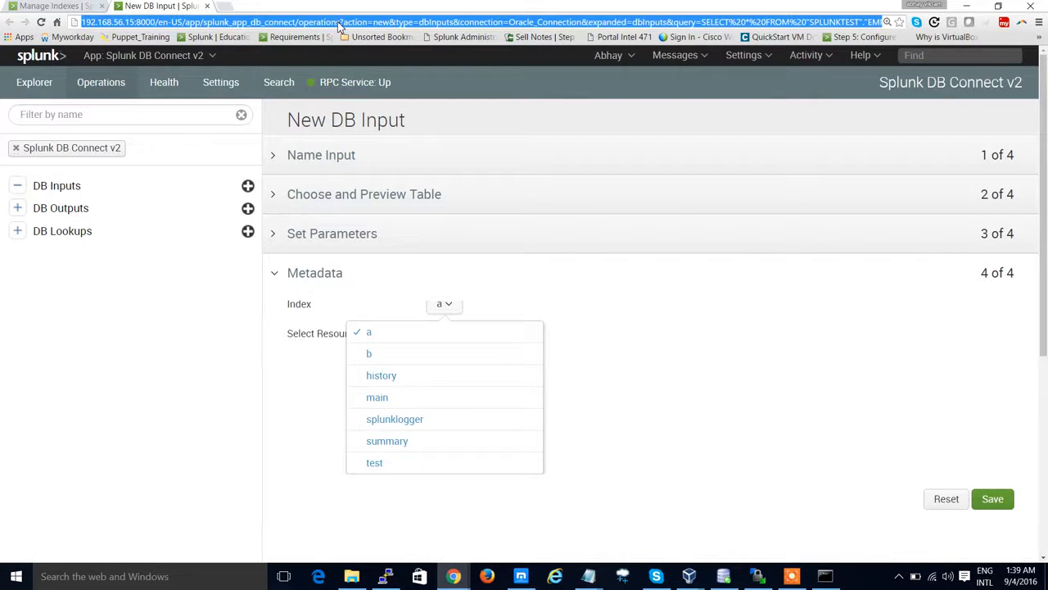
pyautogui.press('Return')
pyautogui.click(51, 5)
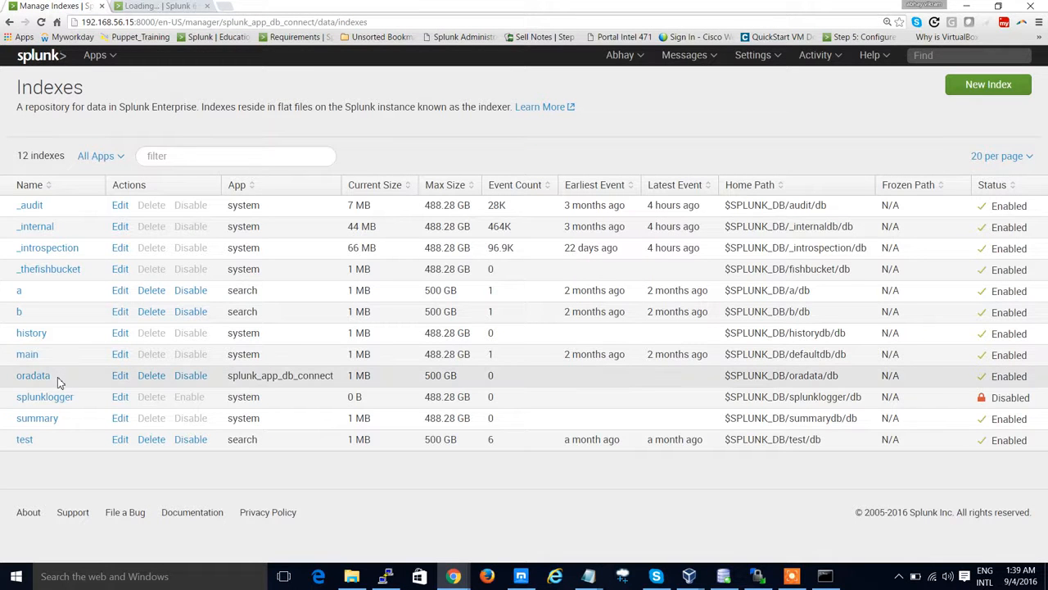
pyautogui.click(165, 6)
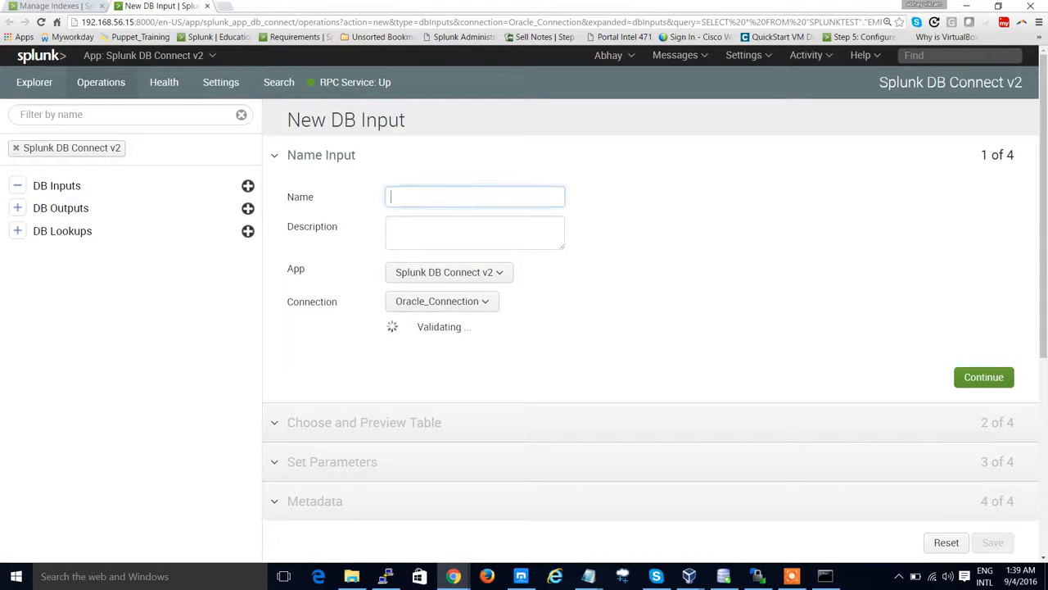
# Step: Name the DB input oracle:database, copying the name from the documentation page
pyautogui.hotkey('alt', 'Tab')
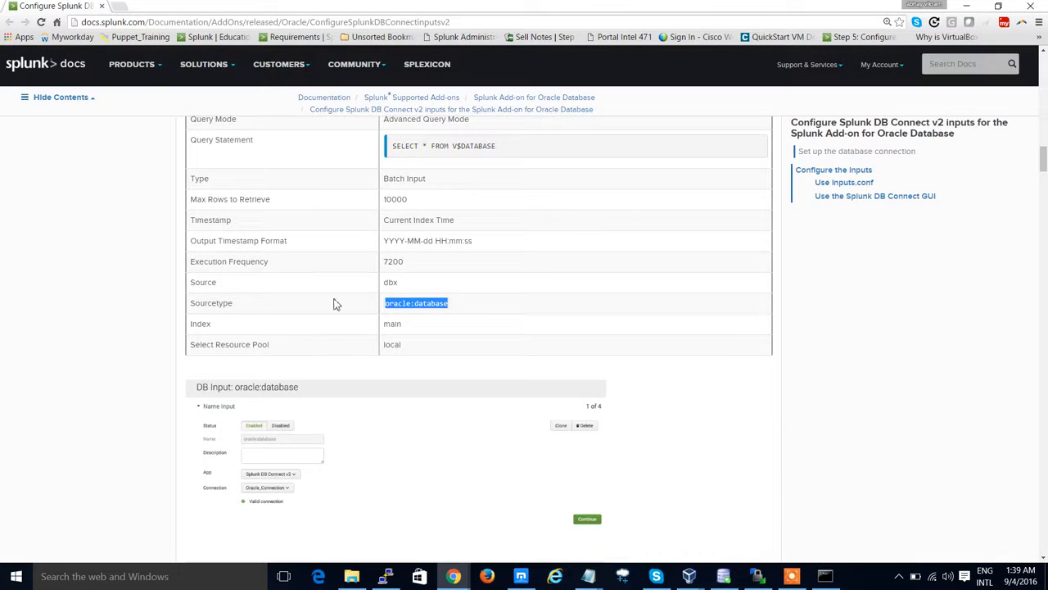
pyautogui.scroll(2, 373, 240)
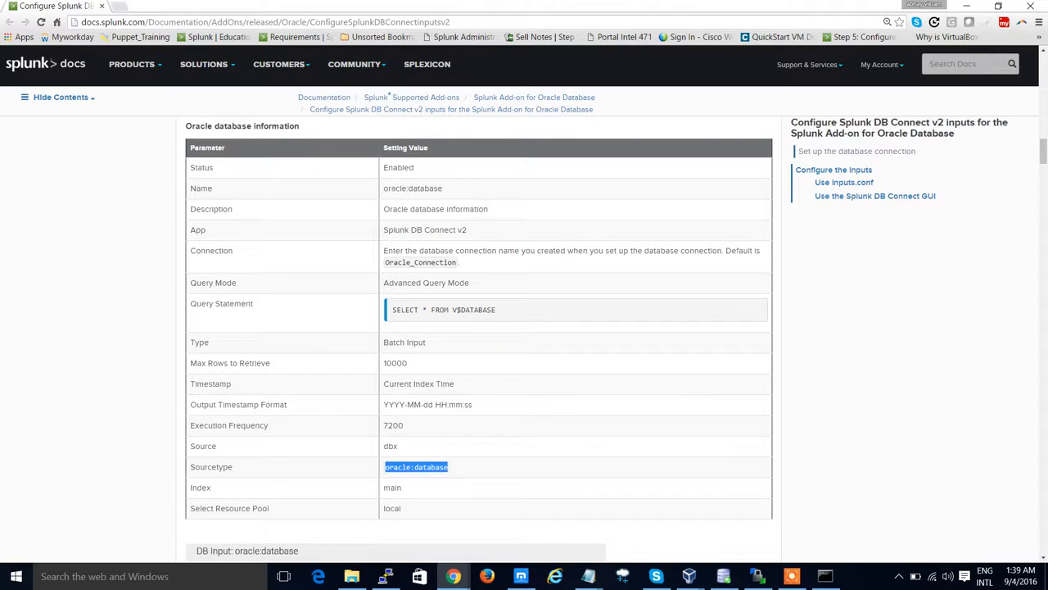
pyautogui.moveTo(383, 188); pyautogui.dragTo(440, 188)
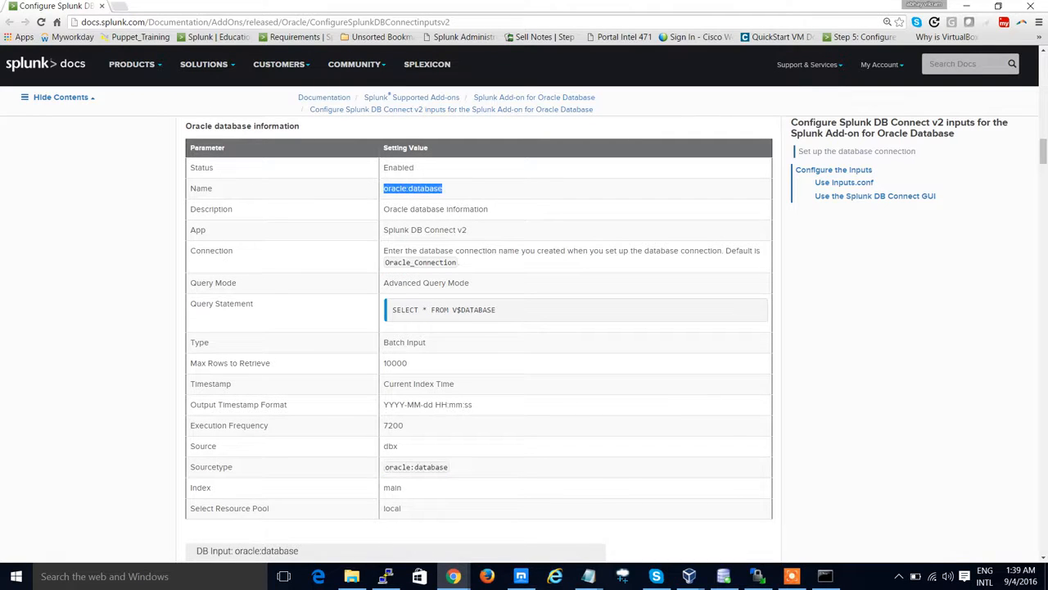
pyautogui.hotkey('alt', 'Tab')
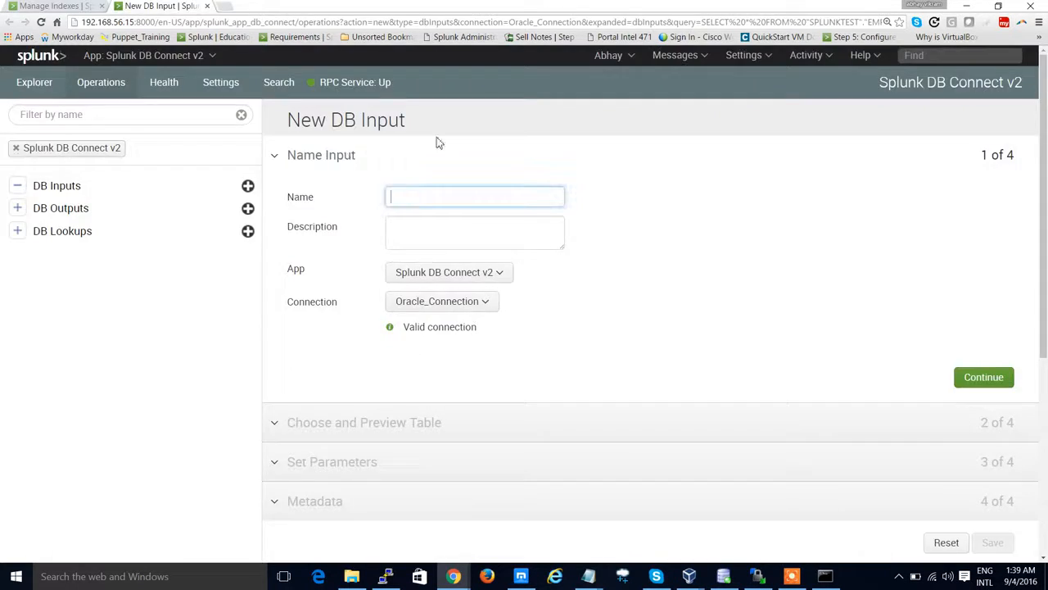
pyautogui.write('oracle:database')
# Step: Enter the description "We are fetching the data from Oracle DB using DB Connect Applilcation V2 and putting it in SPLUNK"
pyautogui.click(455, 214)
pyautogui.click(459, 227)
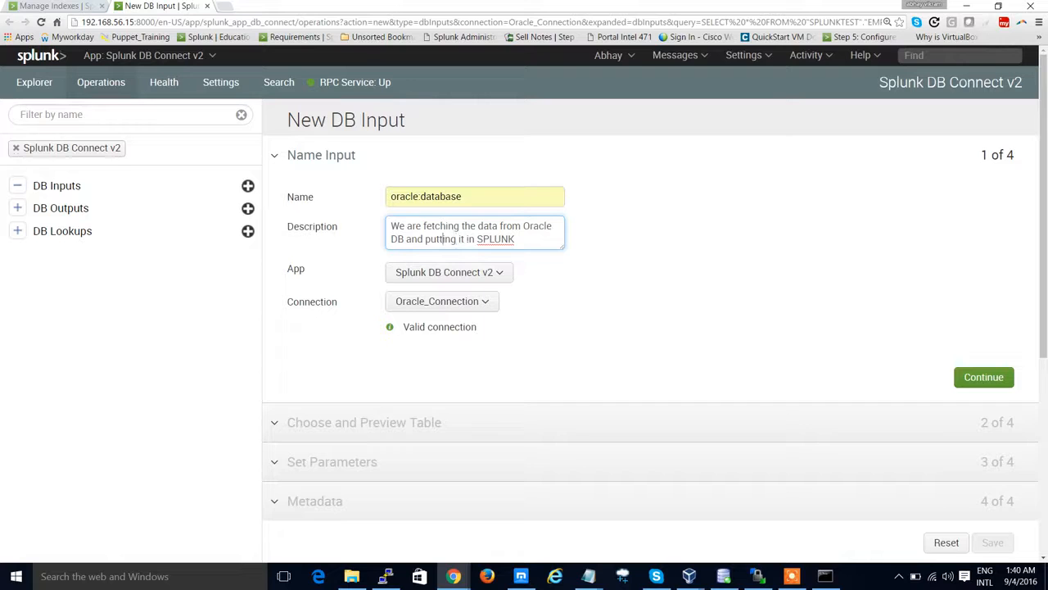
pyautogui.click(406, 239)
pyautogui.write('using ')
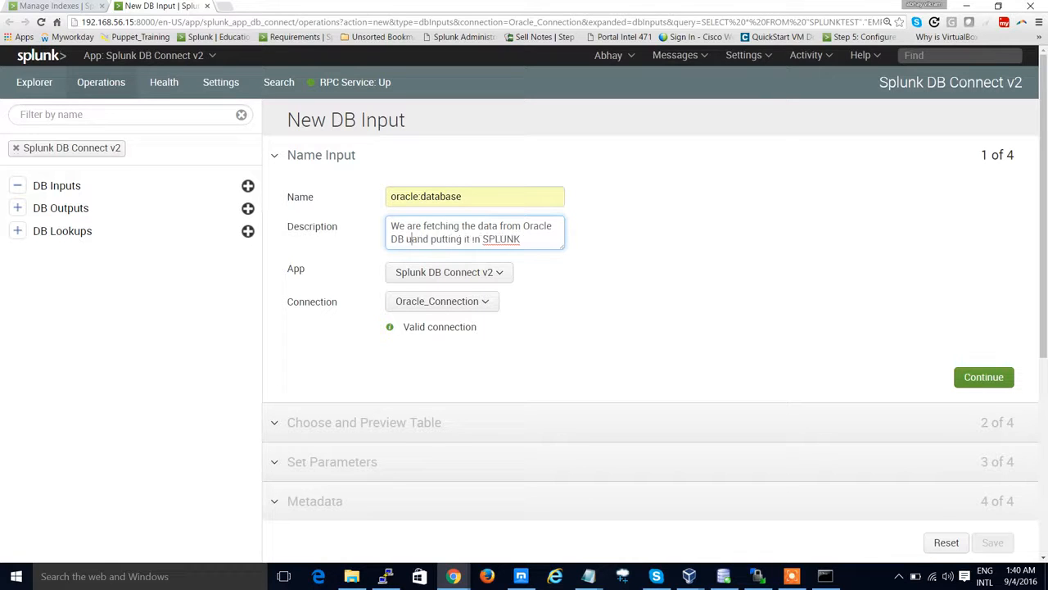
pyautogui.write('DB Conn')
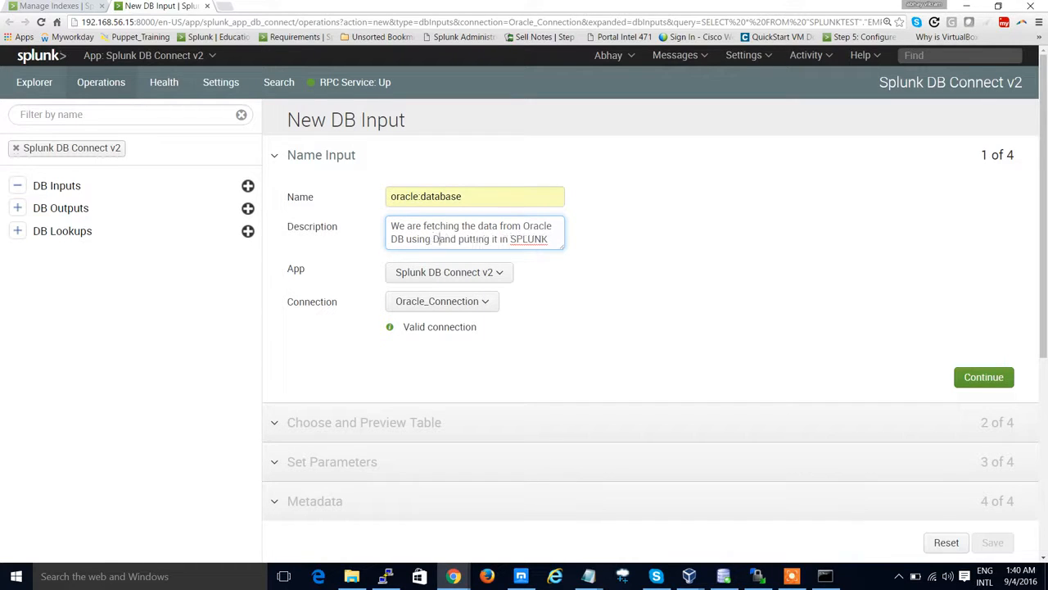
pyautogui.write('ect Applilc')
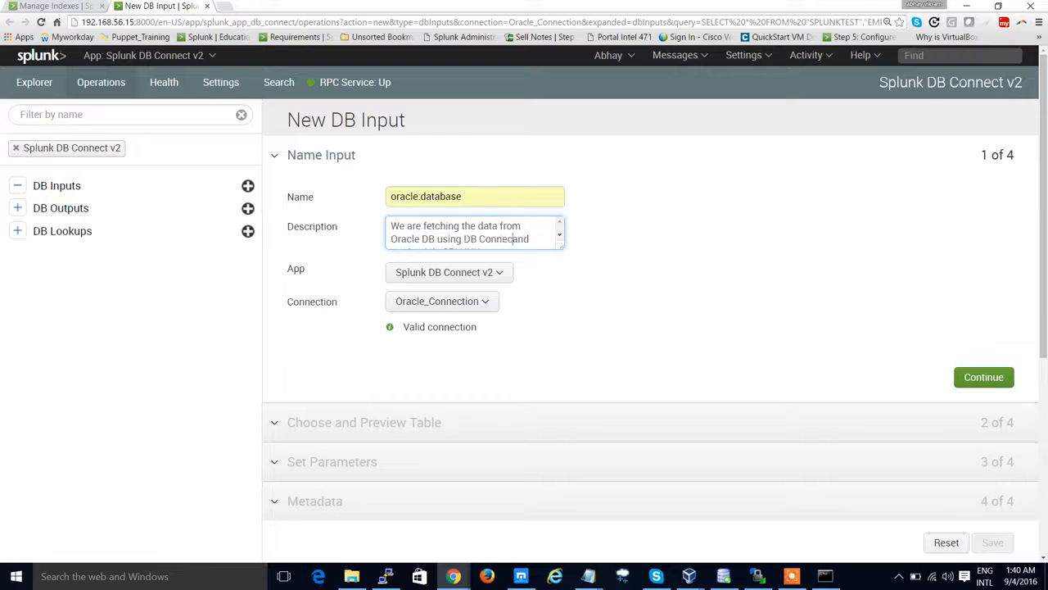
pyautogui.write('ation ')
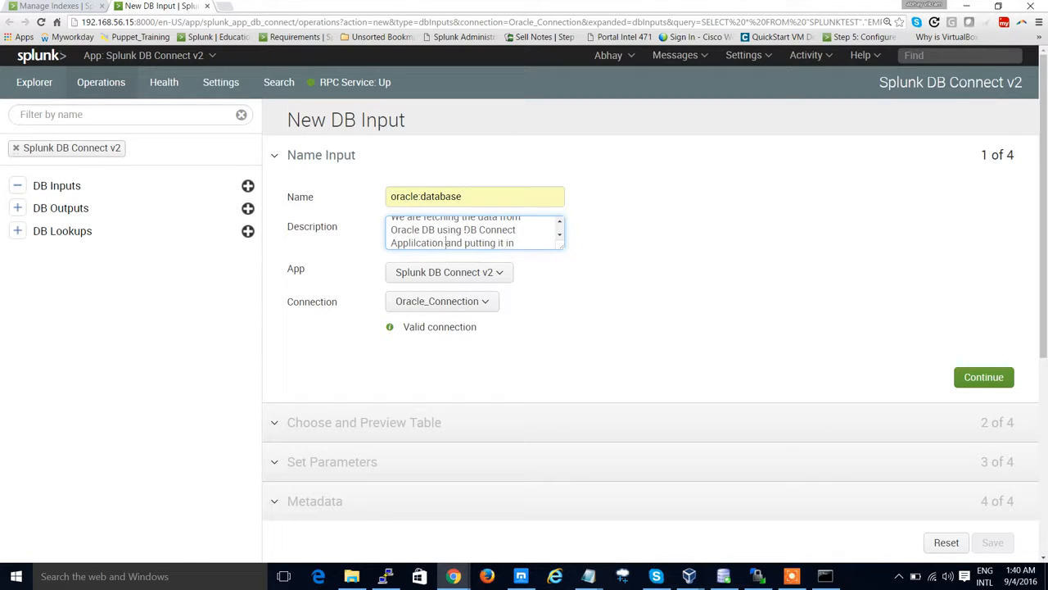
pyautogui.write('V2')
pyautogui.press('Down')
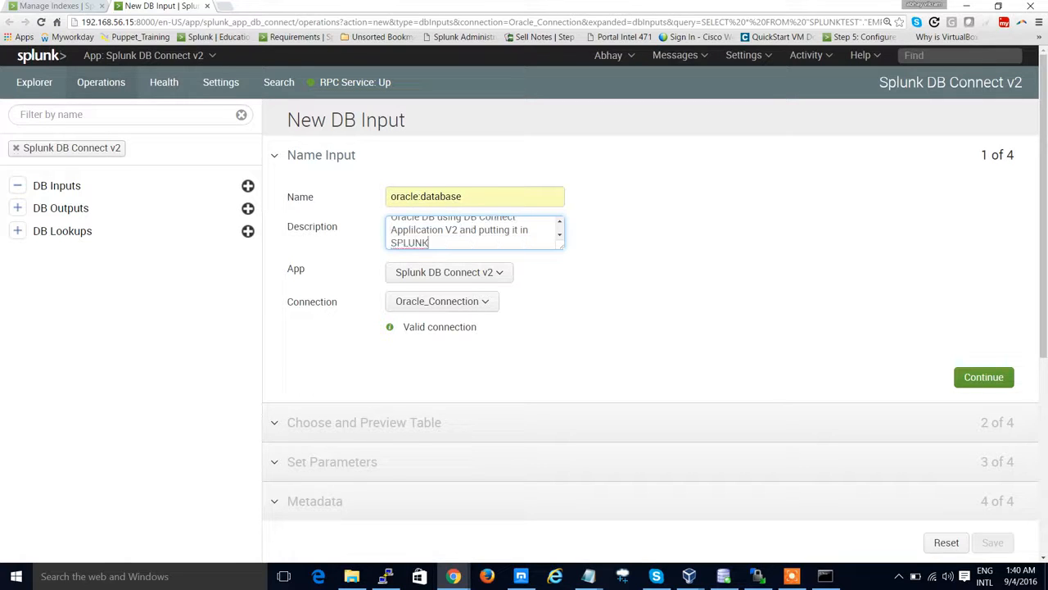
# Step: Keep the Splunk DB Connect v2 app and Oracle_Connection for the input and continue to table selection
pyautogui.click(480, 274)
pyautogui.click(448, 366)
pyautogui.click(467, 301)
pyautogui.click(466, 329)
pyautogui.click(991, 380)
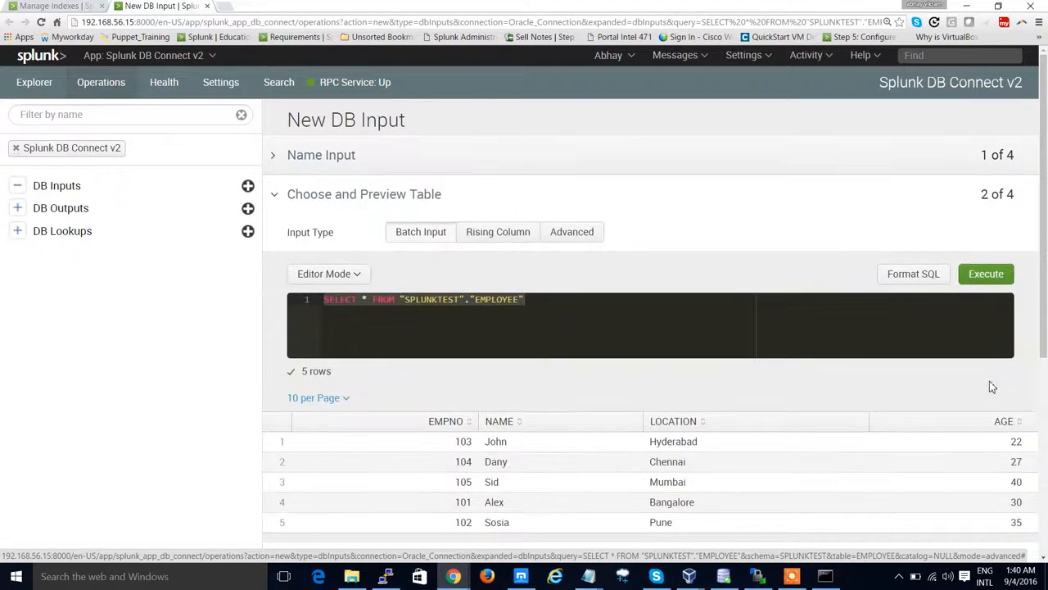
# Step: Choose Batch Input, execute the SELECT * FROM "SPLUNKTEST"."EMPLOYEE" query, and continue to the parameters
pyautogui.click(435, 233)
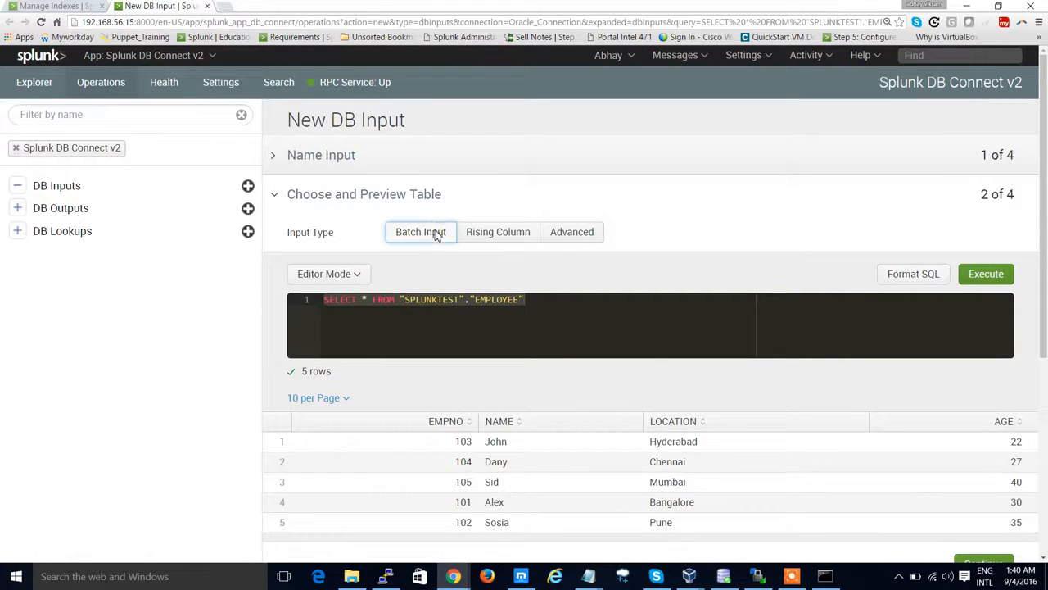
pyautogui.click(989, 277)
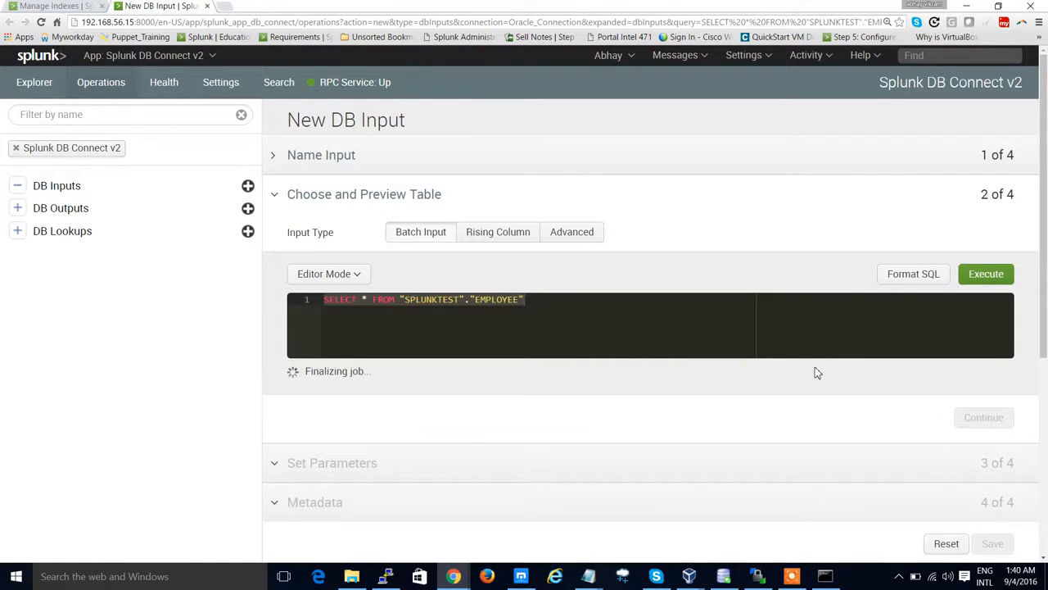
pyautogui.scroll(-2, 814, 369)
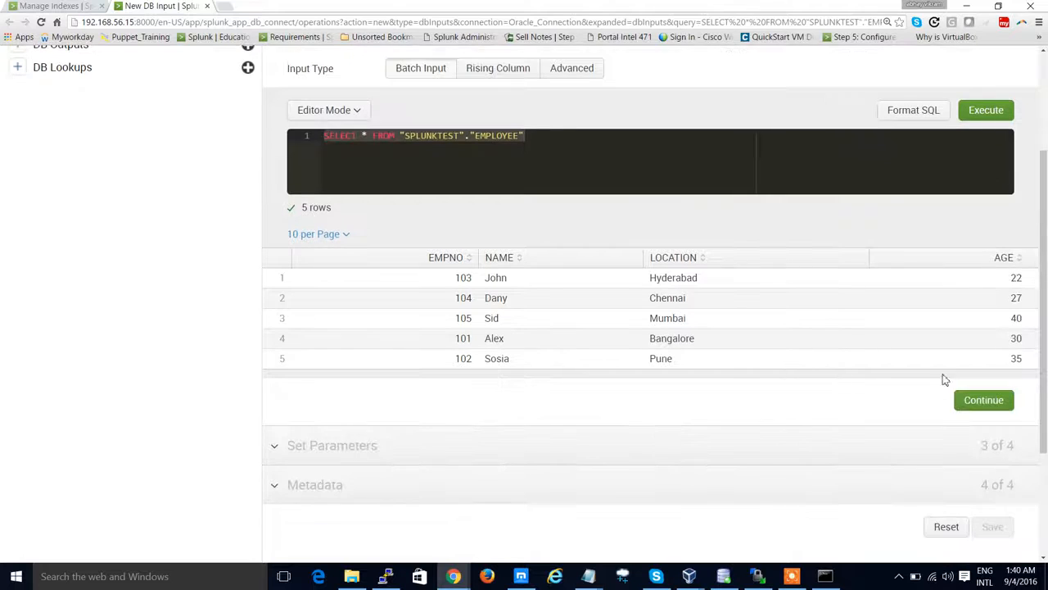
pyautogui.click(969, 408)
# Step: Set the output timestamp format to yyyy-MM-dd HH:mm:ss and the execution frequency to 60, then continue to Metadata
pyautogui.click(465, 181)
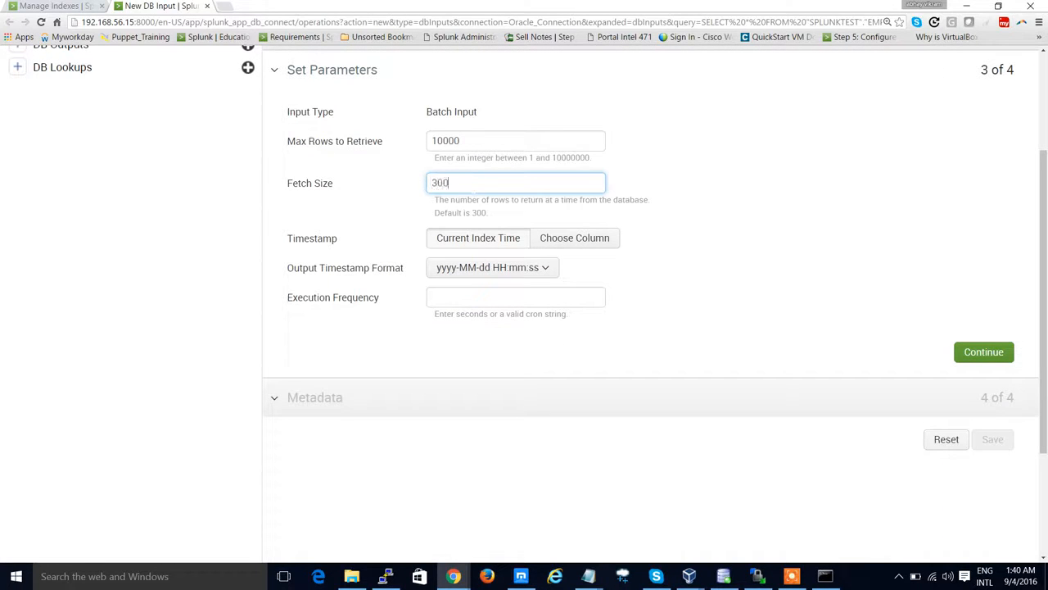
pyautogui.click(495, 268)
pyautogui.click(480, 338)
pyautogui.click(484, 297)
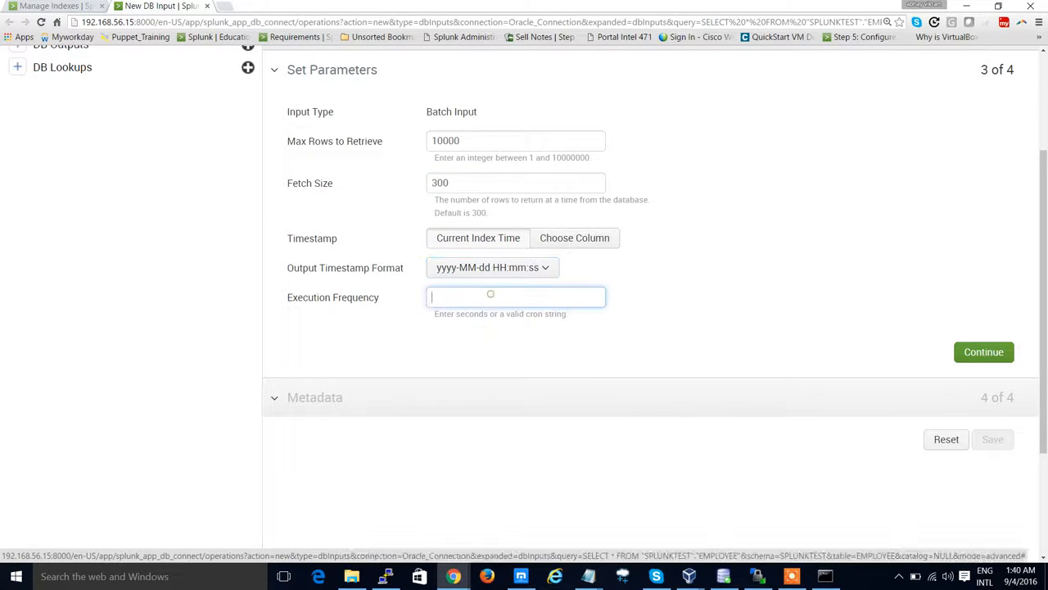
pyautogui.write('60')
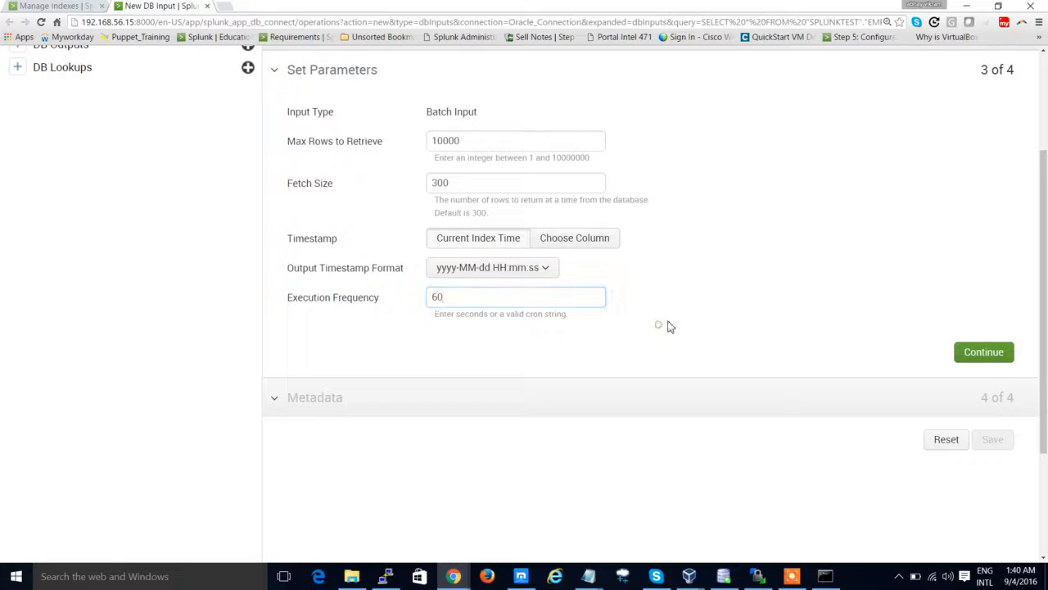
pyautogui.click(985, 354)
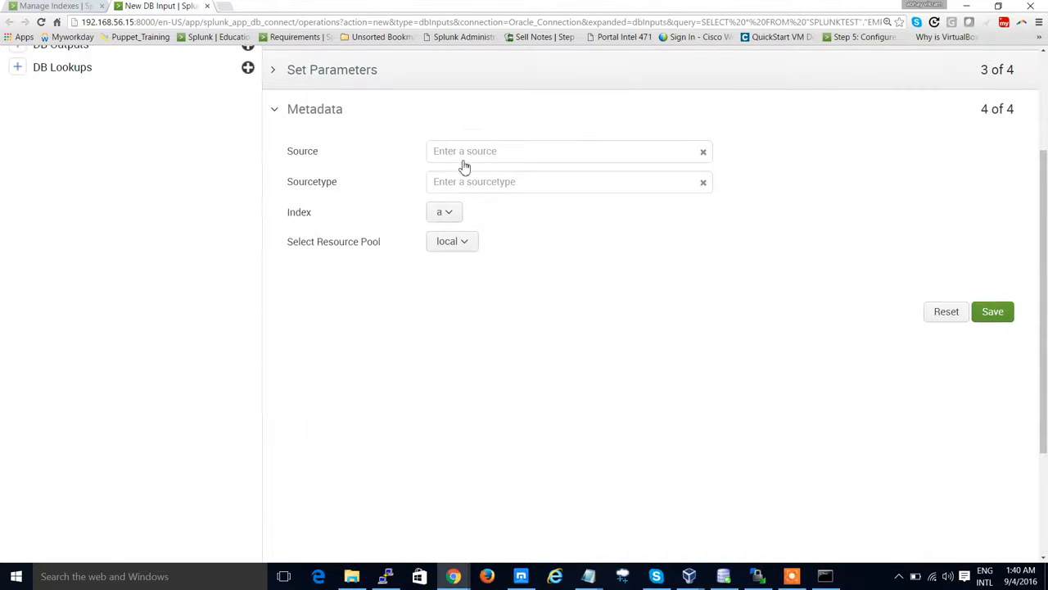
# Step: Set the source to dbx, copying the value from the documentation page
pyautogui.click(461, 153)
pyautogui.hotkey('alt', 'Tab')
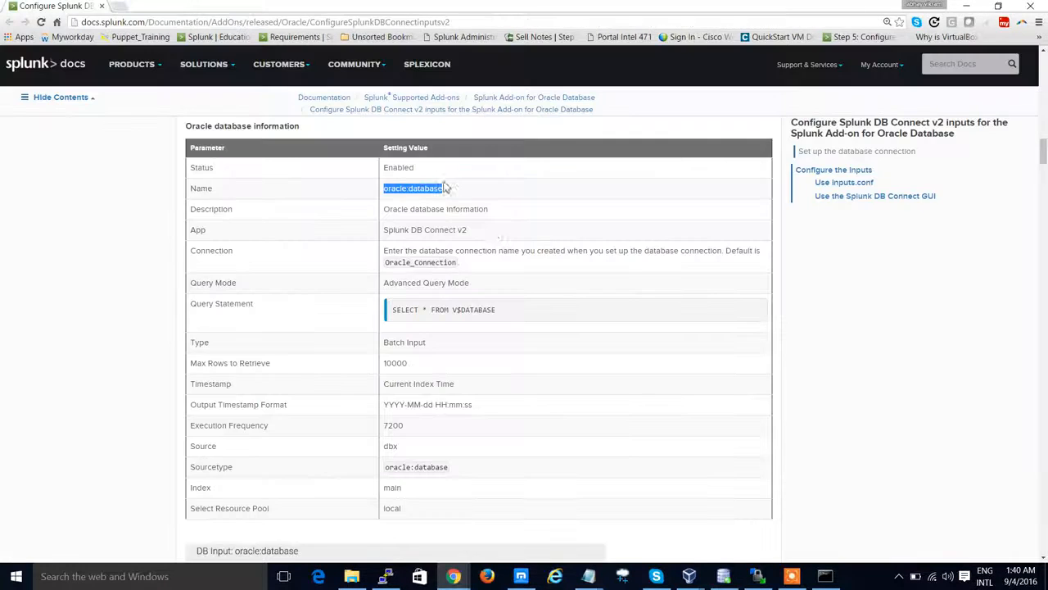
pyautogui.scroll(-1, 412, 358)
pyautogui.click(387, 392)
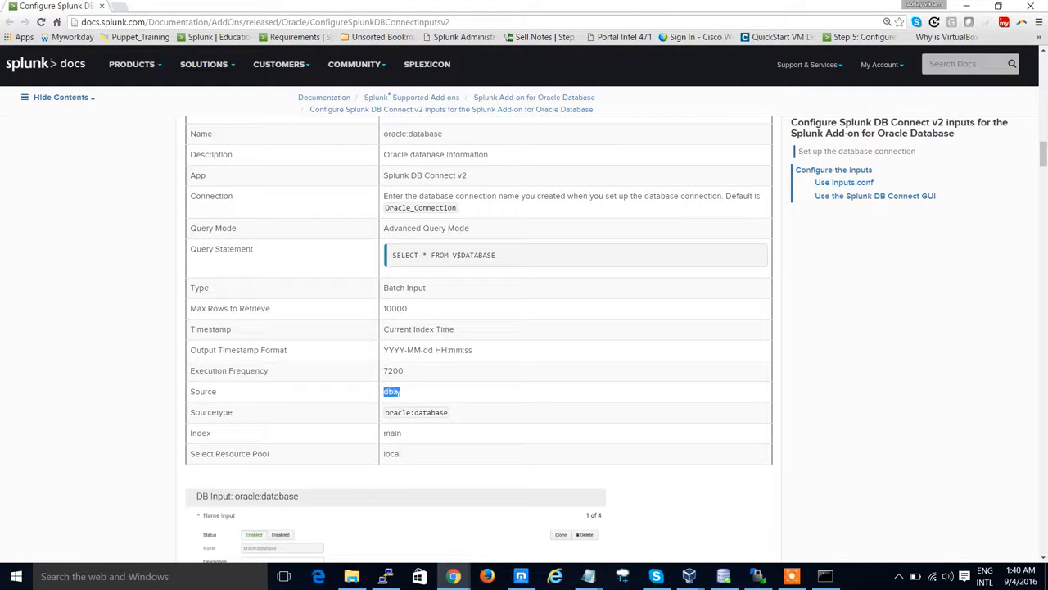
pyautogui.hotkey('alt', 'Tab')
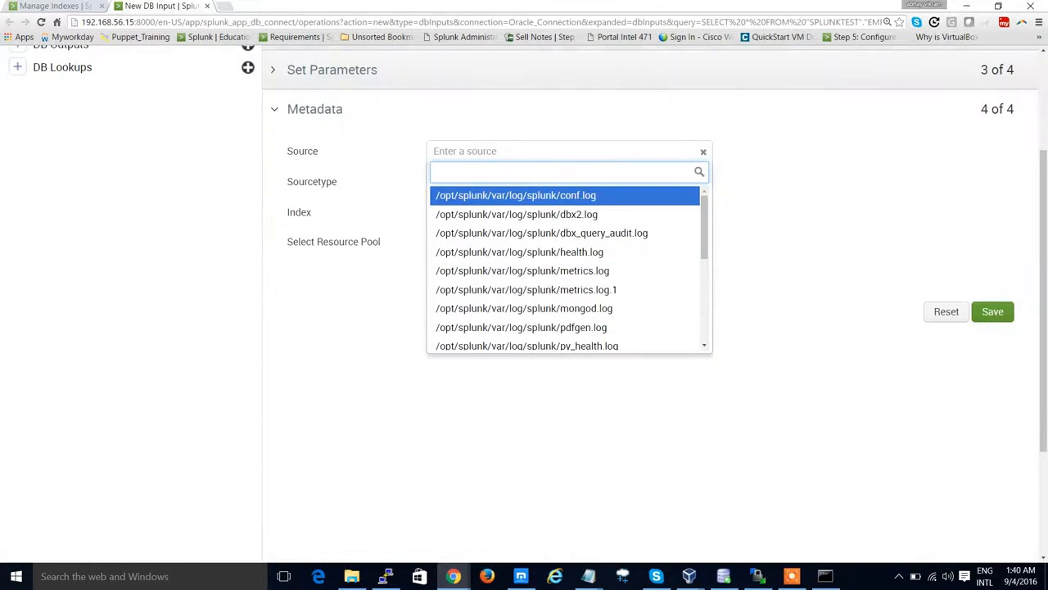
pyautogui.write('dbx')
pyautogui.click(482, 197)
# Step: Set the sourcetype to oracle:database, copying it from the documentation page
pyautogui.click(475, 187)
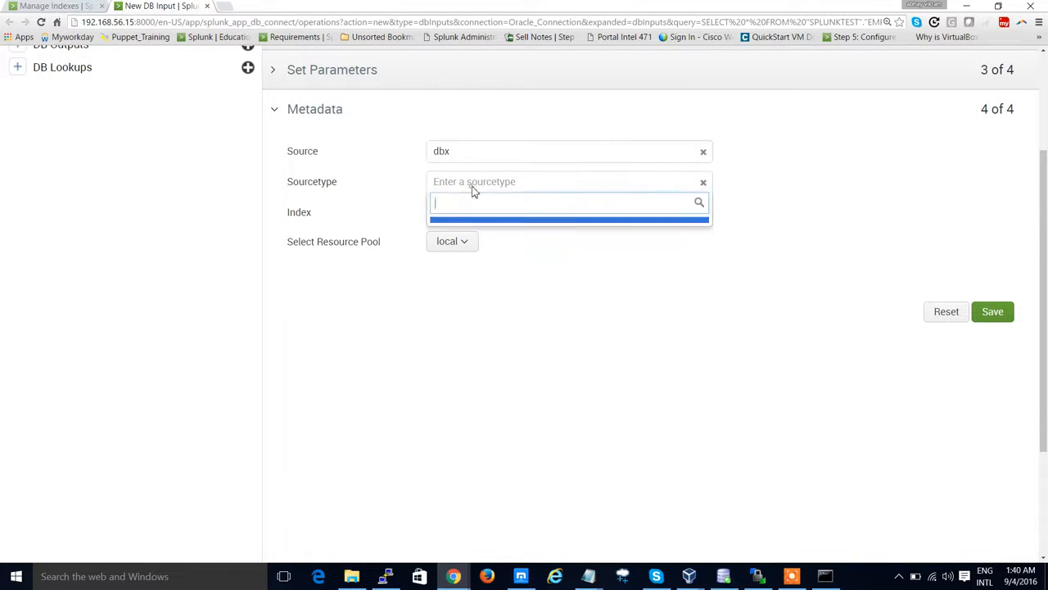
pyautogui.hotkey('alt', 'Tab')
pyautogui.doubleClick(402, 412)
pyautogui.hotkey('ctrl', 'c')
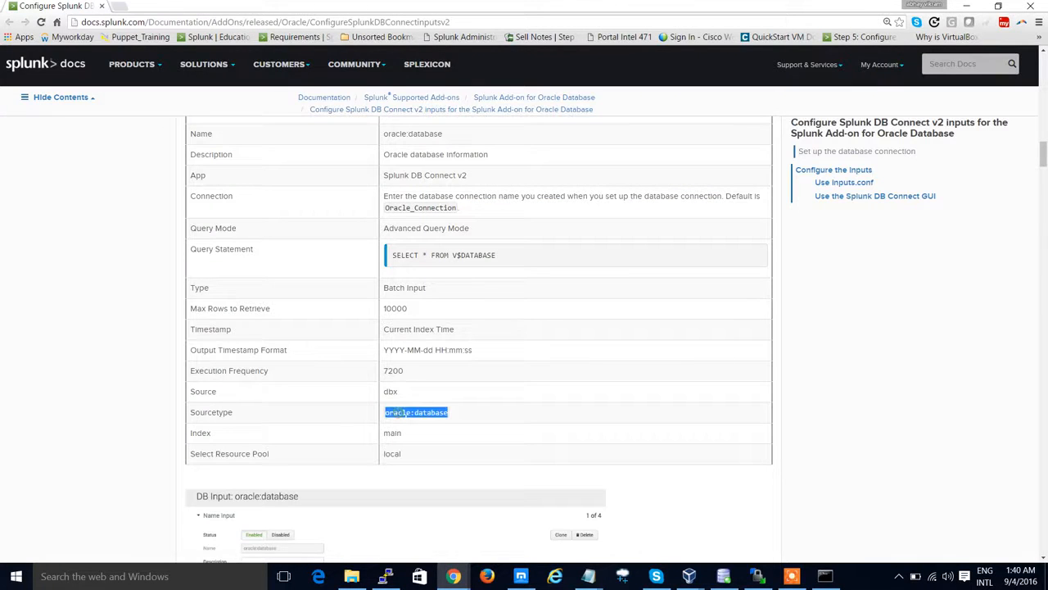
pyautogui.hotkey('alt', 'Tab')
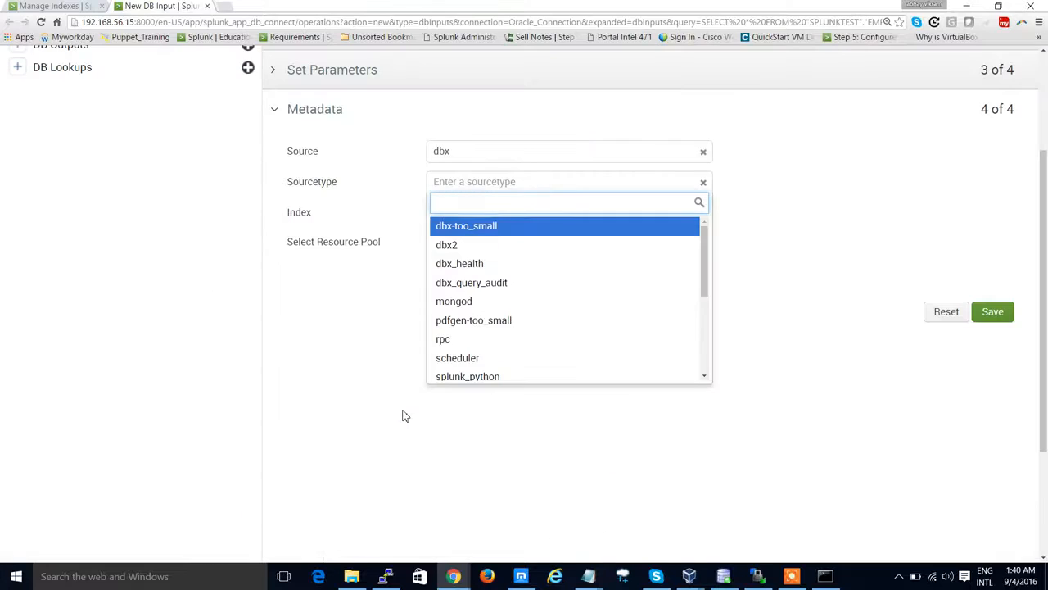
pyautogui.hotkey('ctrl', 'v')
pyautogui.click(490, 229)
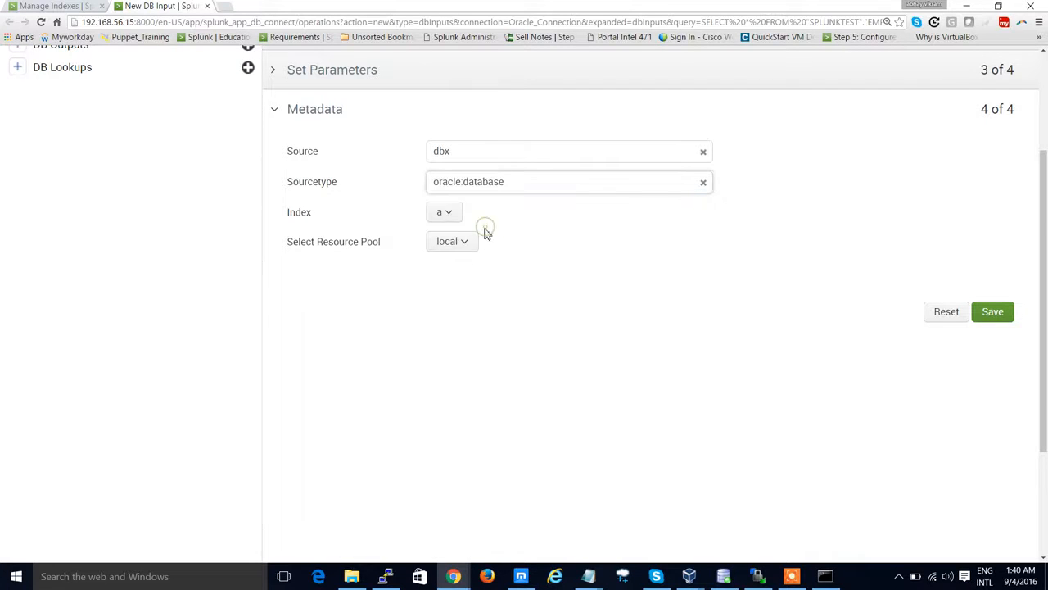
# Step: Select the oradata index and the local resource pool, then save the DB input
pyautogui.click(459, 218)
pyautogui.click(404, 329)
pyautogui.click(457, 242)
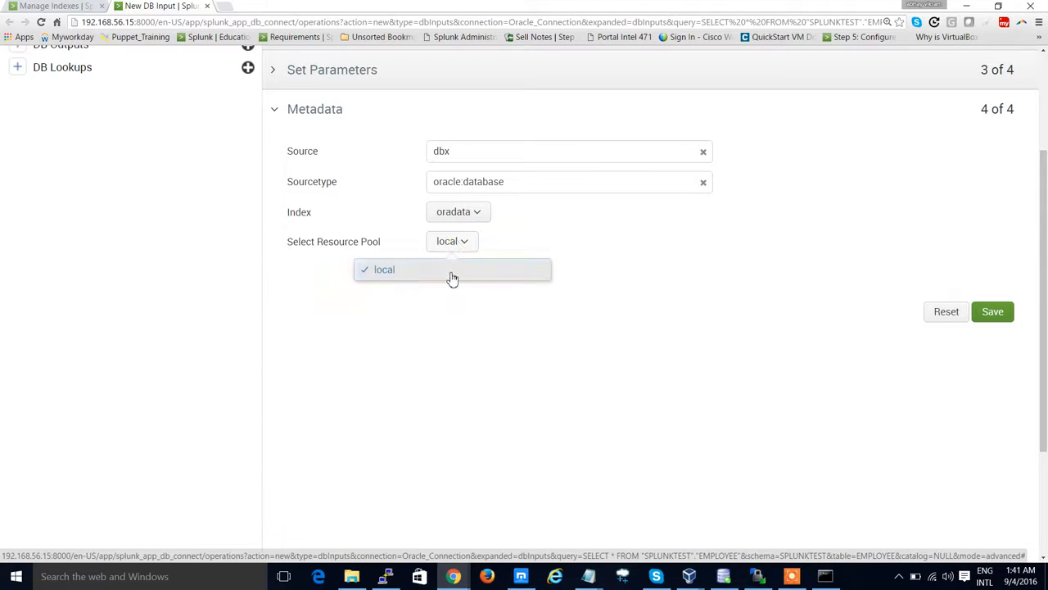
pyautogui.click(449, 270)
pyautogui.click(991, 319)
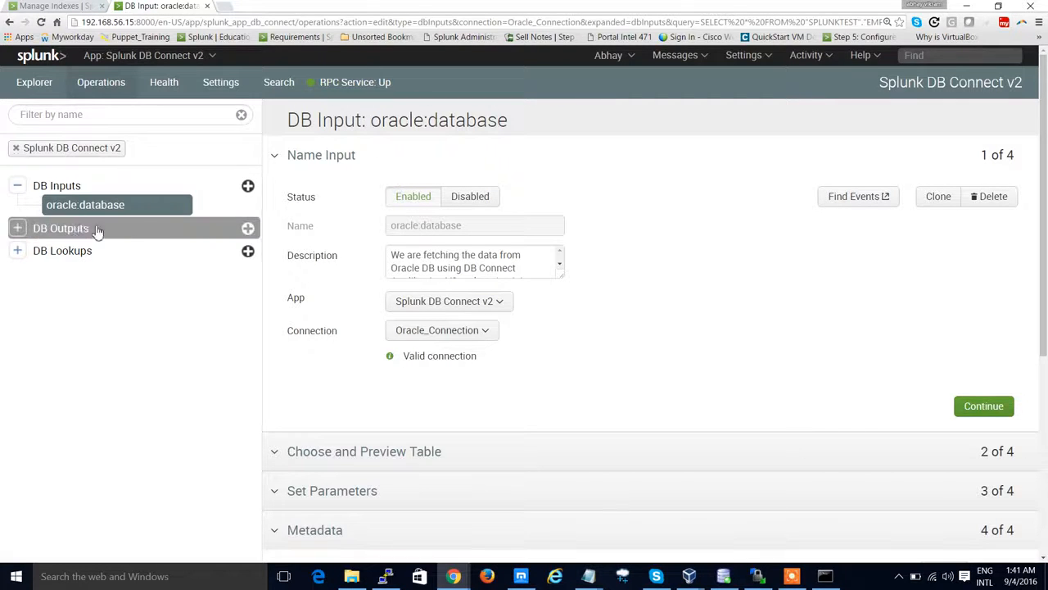
# Step: Review the saved oracle:database input by expanding its Metadata, Set Parameters and Name Input sections
pyautogui.click(20, 231)
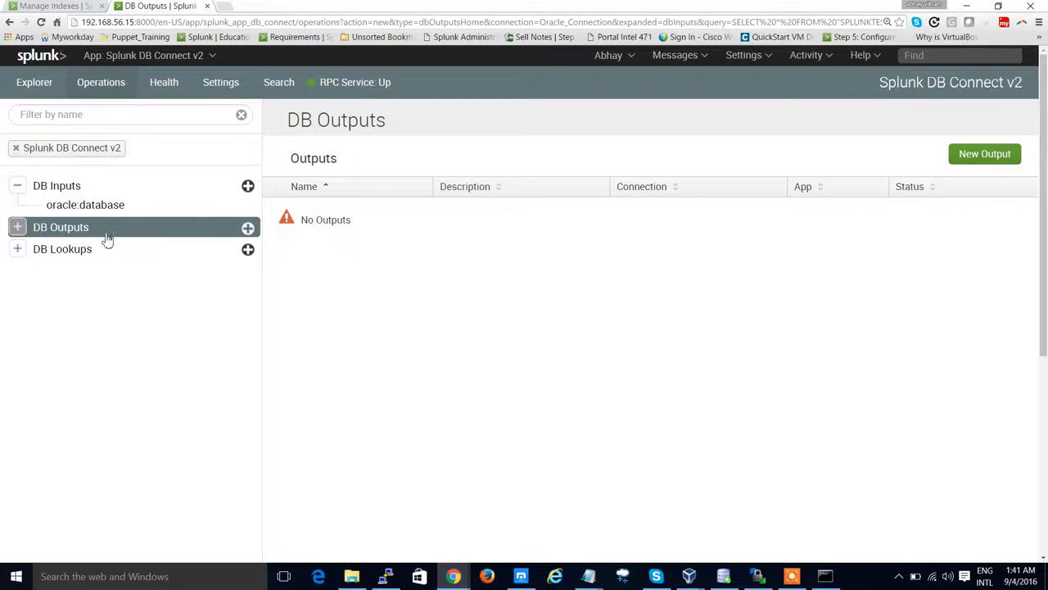
pyautogui.click(110, 210)
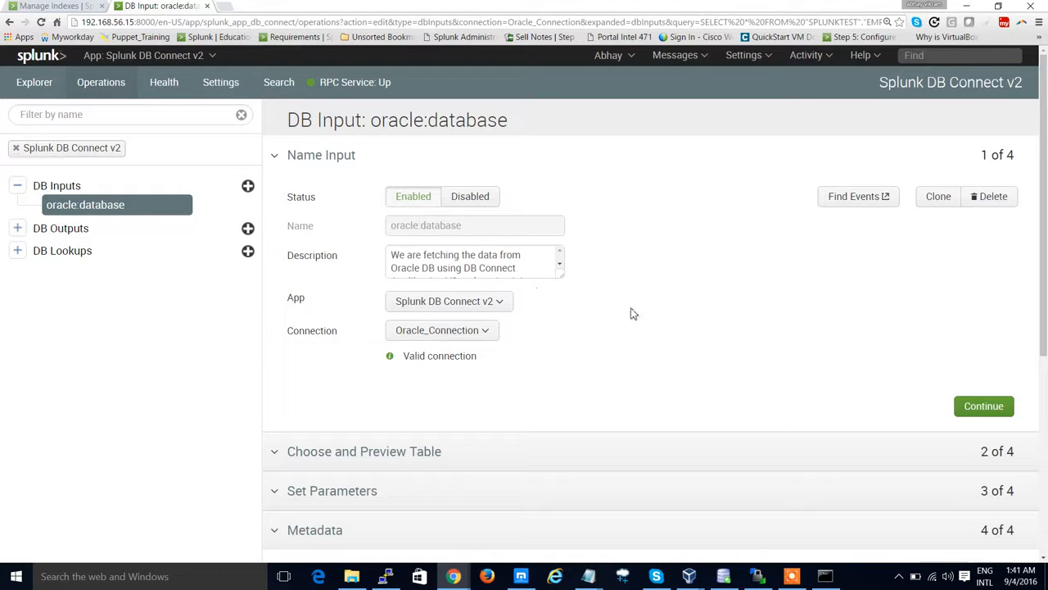
pyautogui.scroll(-3, 631, 312)
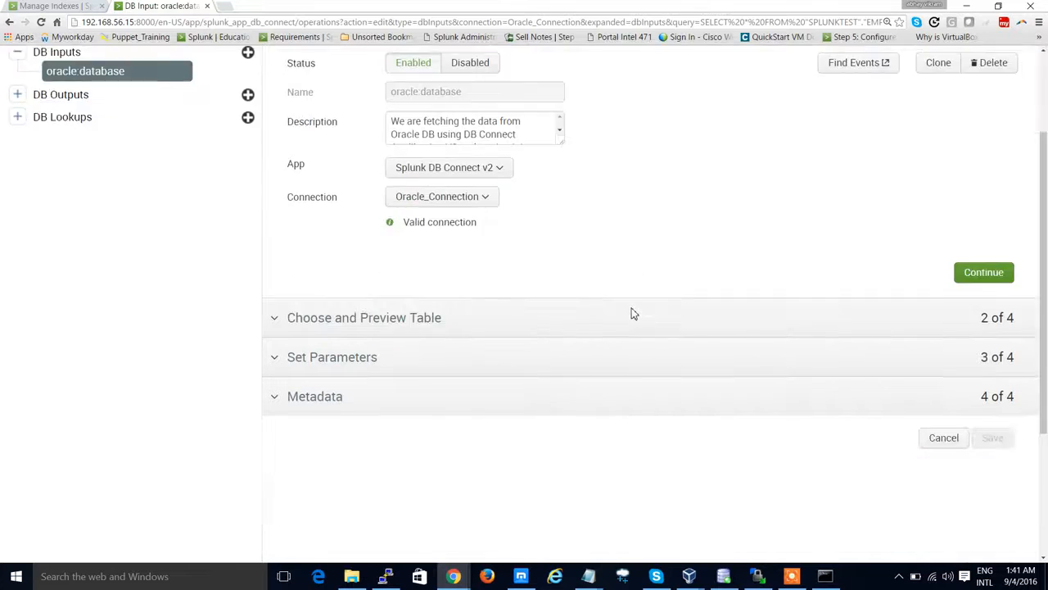
pyautogui.scroll(2, 614, 326)
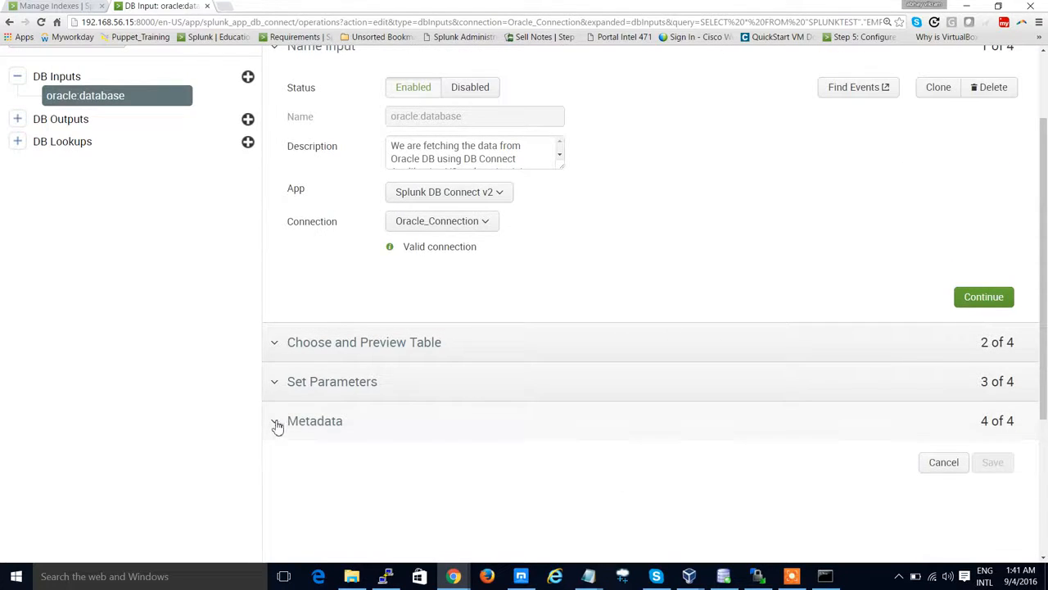
pyautogui.click(276, 424)
pyautogui.scroll(2, 287, 391)
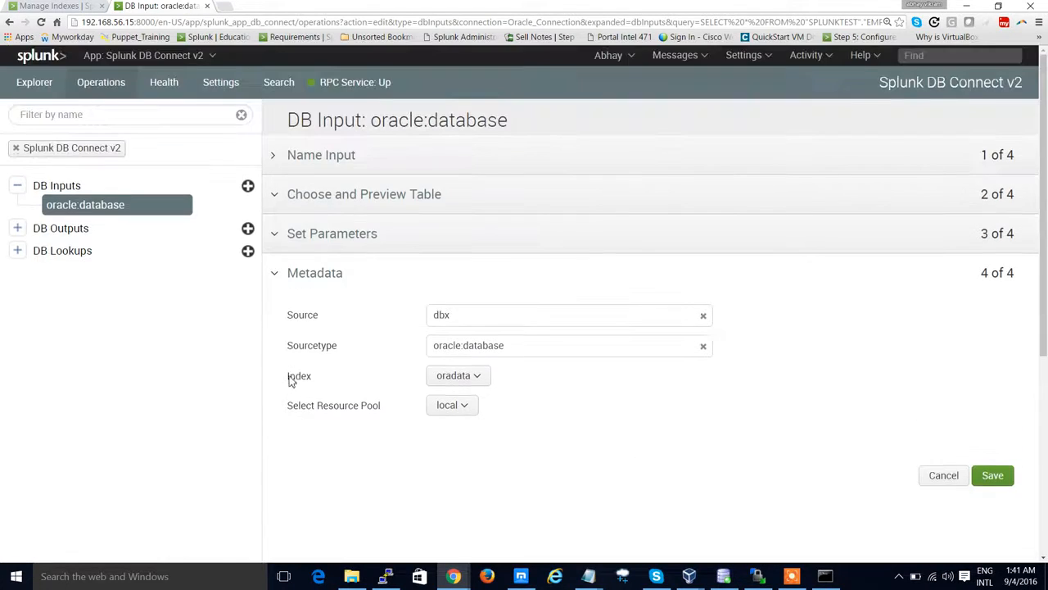
pyautogui.click(276, 235)
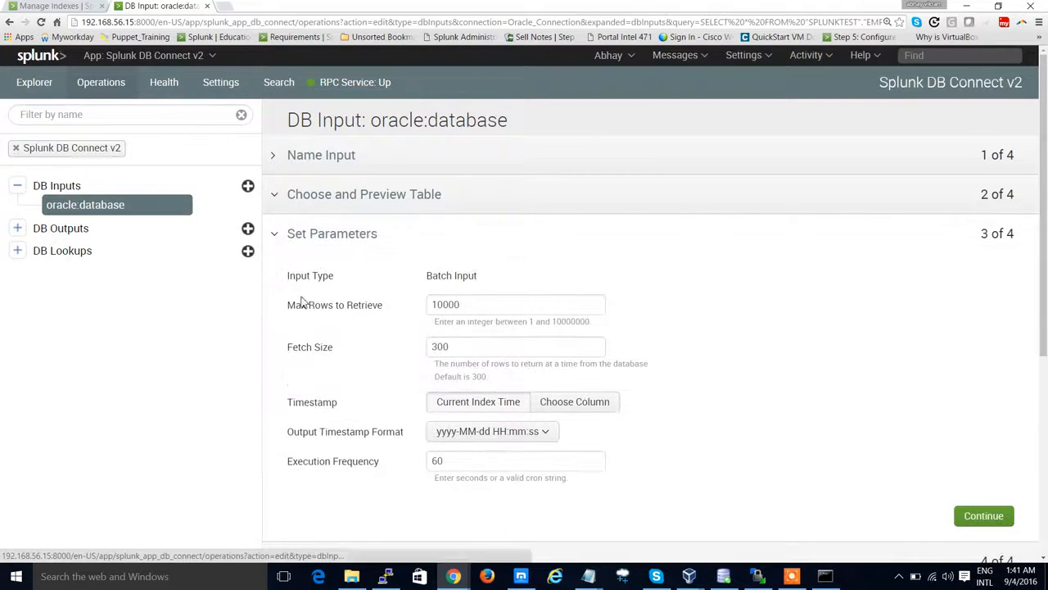
pyautogui.click(276, 162)
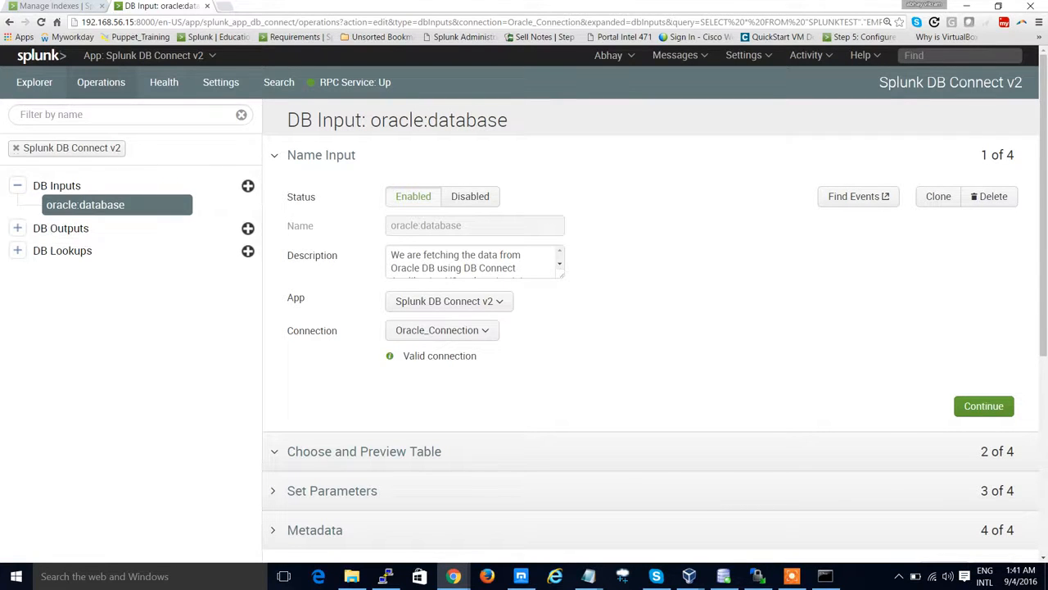
# Step: Reload the Manage Indexes page to check the oradata index
pyautogui.click(74, 6)
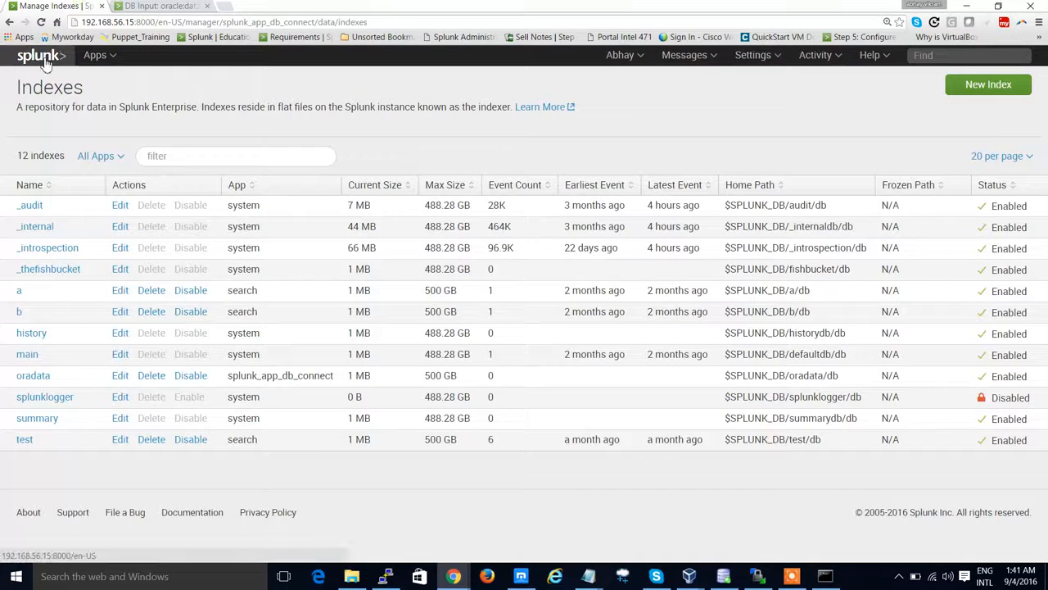
pyautogui.click(189, 22)
pyautogui.press('Return')
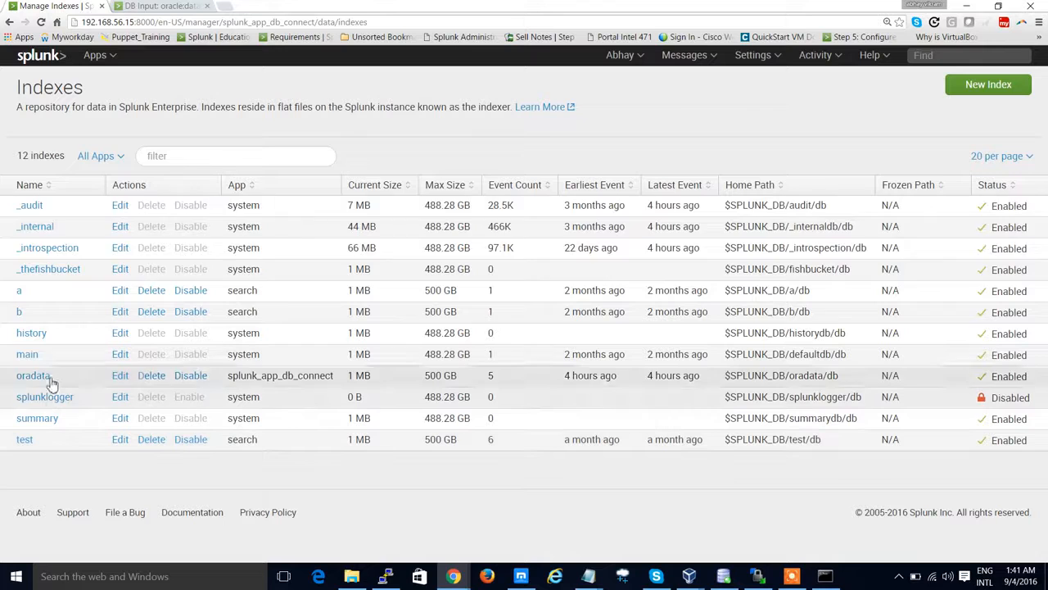
# Step: Open Search & Reporting and search for index=oradata
pyautogui.click(47, 61)
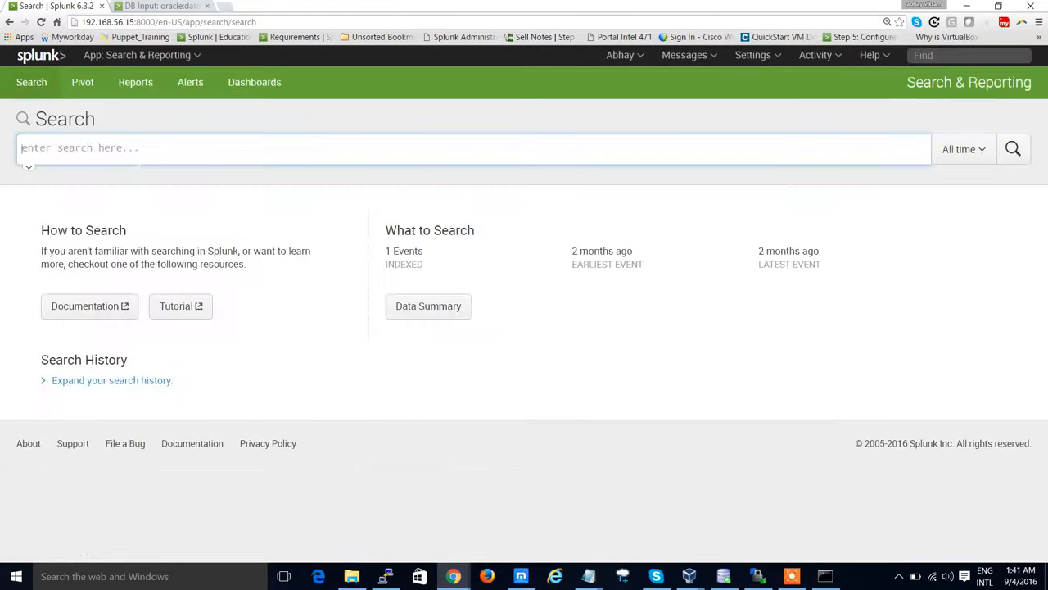
pyautogui.write('ind')
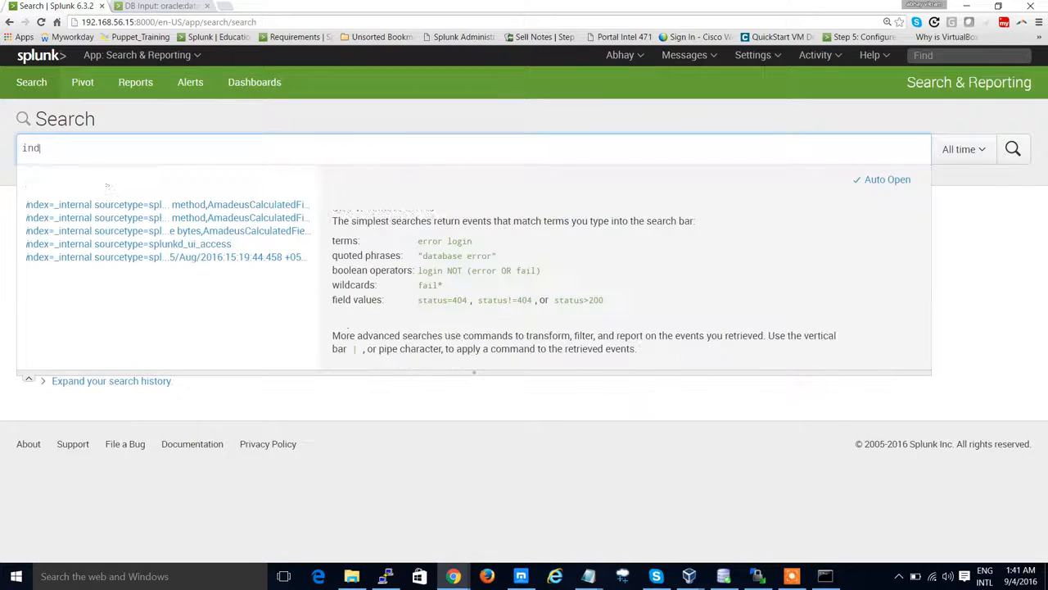
pyautogui.write('ex=orada')
pyautogui.press('Return')
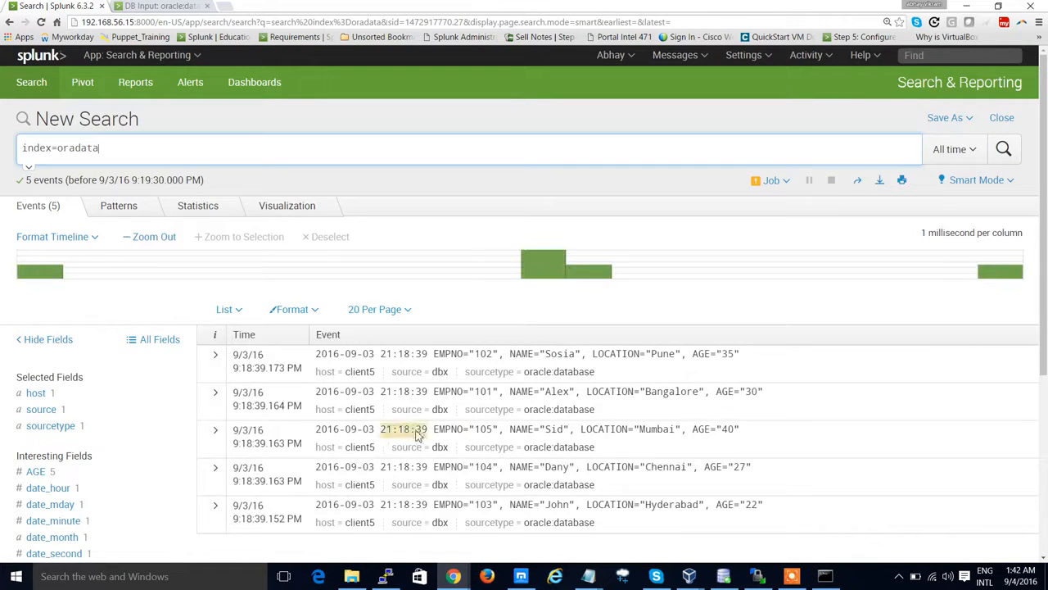
# Step: Inspect the AGE, EMPNO, LOCATION and NAME field summaries of the oradata search results
pyautogui.scroll(-3, 442, 414)
pyautogui.scroll(-1, 442, 416)
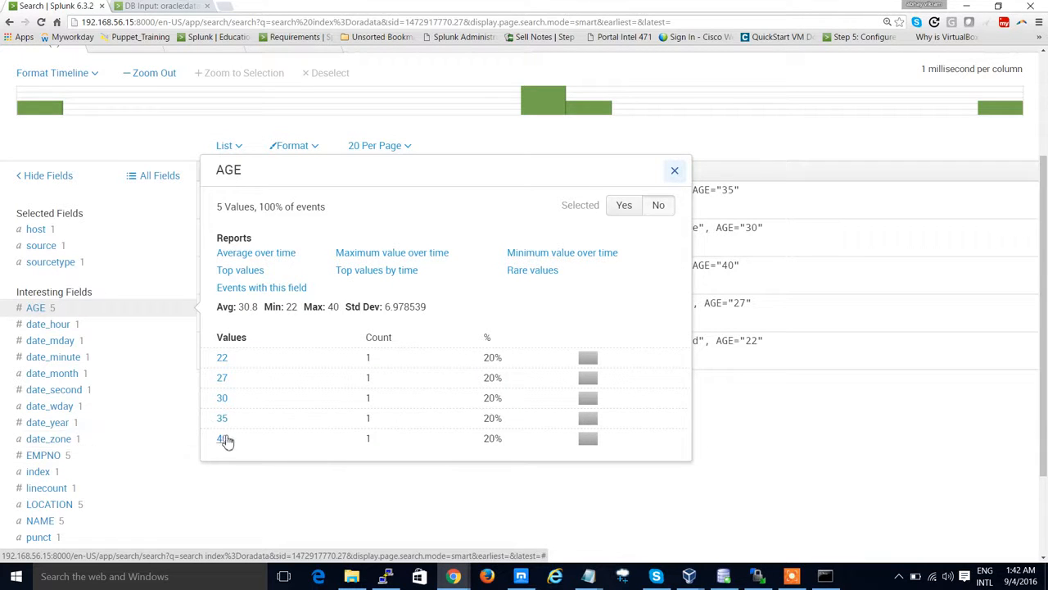
pyautogui.click(129, 459)
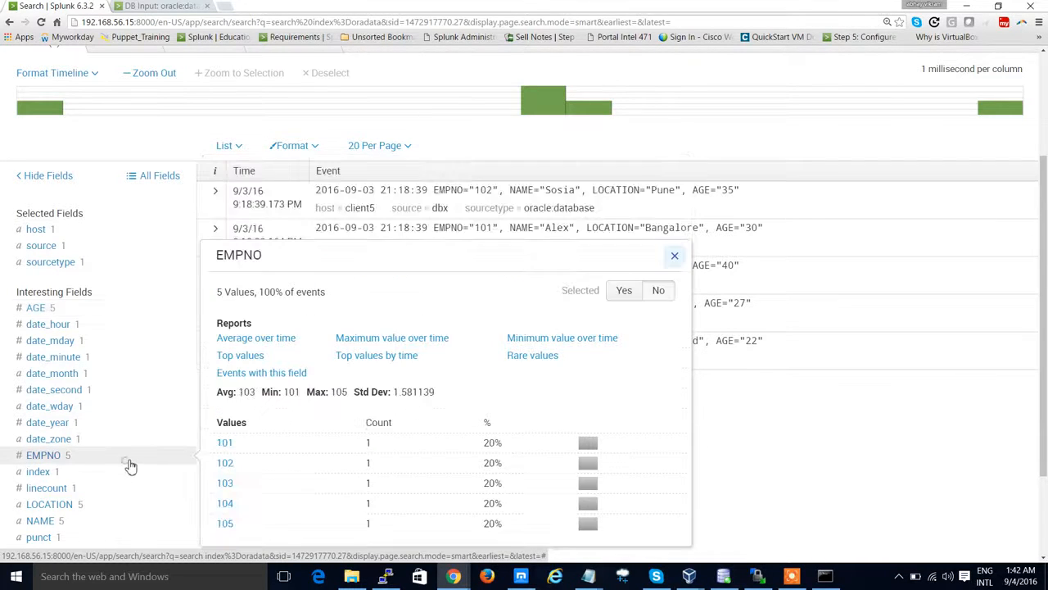
pyautogui.scroll(-3, 131, 463)
pyautogui.click(119, 399)
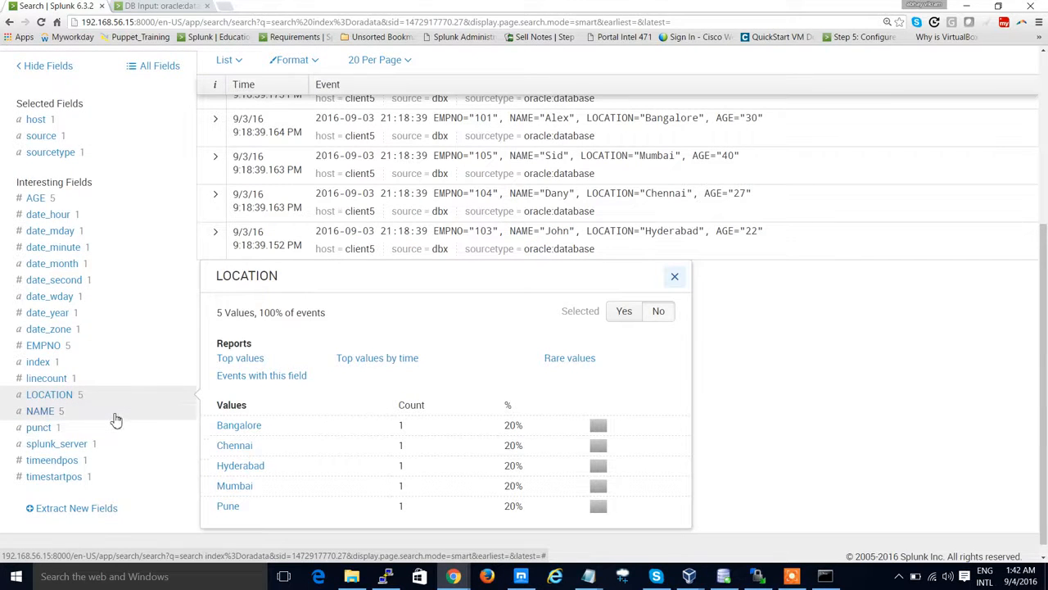
pyautogui.click(117, 418)
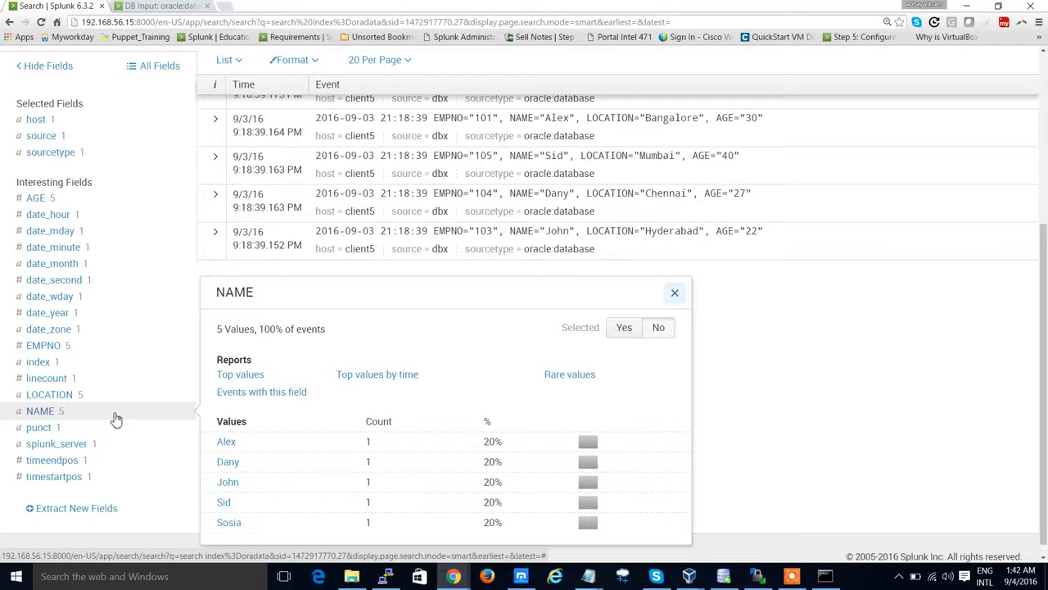
pyautogui.click(113, 400)
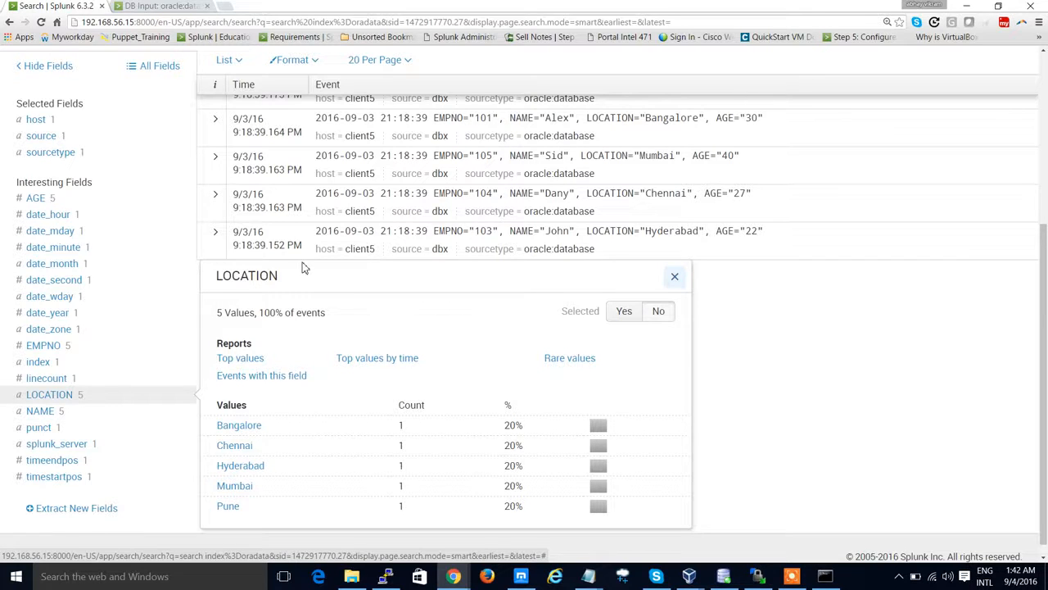
pyautogui.scroll(5, 303, 267)
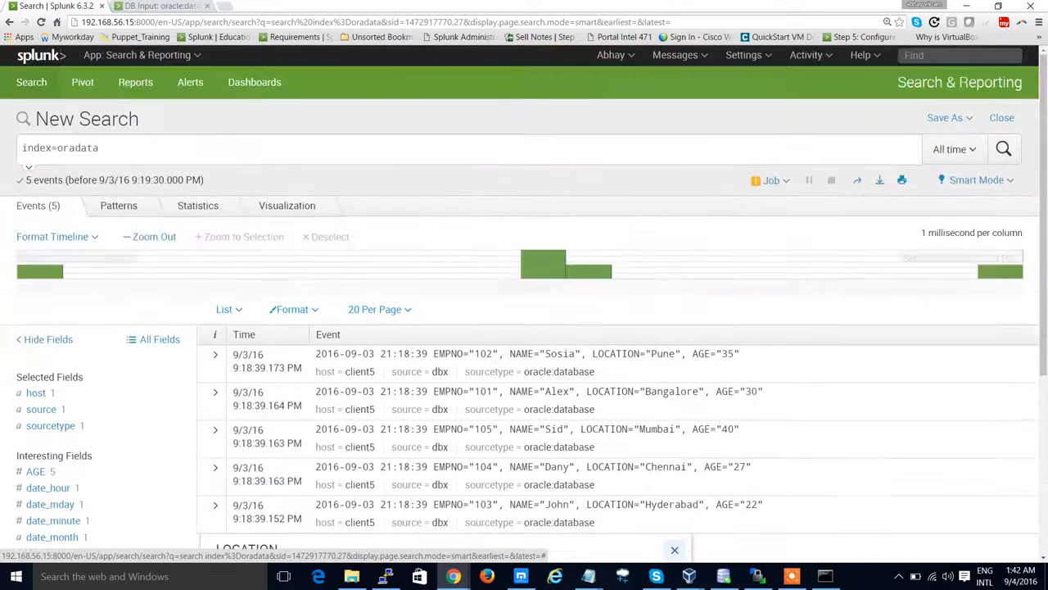
# Step: Extend the oradata search with "| stats count by NAME" and run it
pyautogui.click(376, 159)
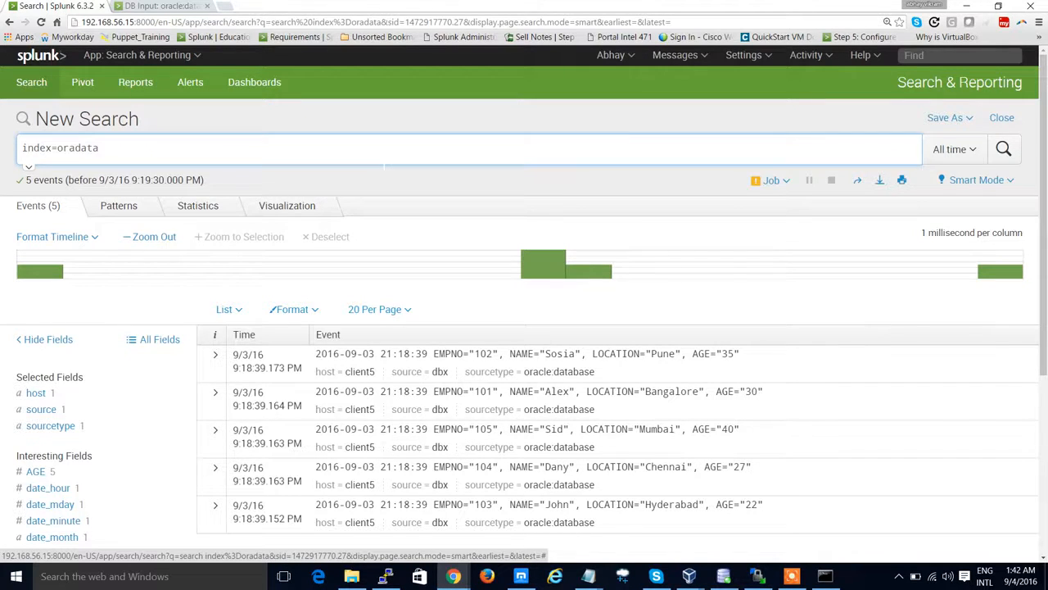
pyautogui.write('| stats count by E')
pyautogui.press('BackSpace')
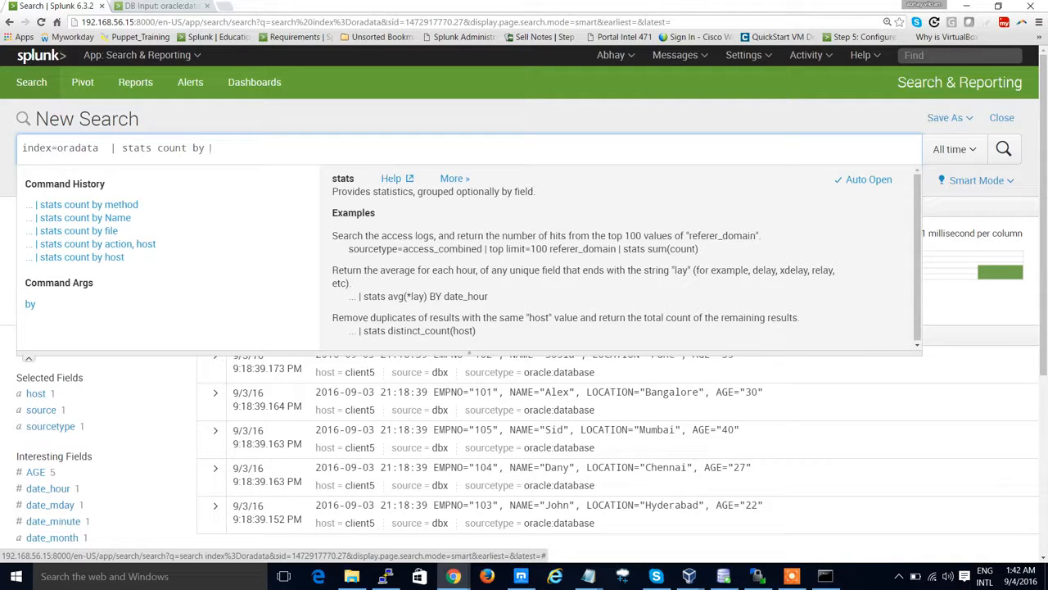
pyautogui.write('NAME')
pyautogui.press('Return')
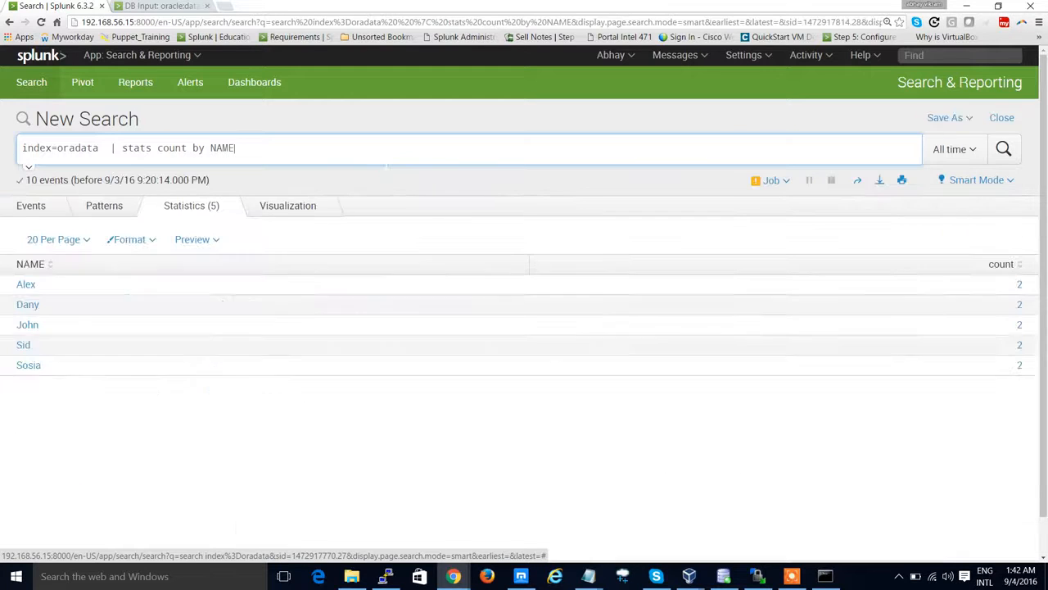
# Step: View the NAME counts as a pie chart visualization and select the warning text above the chart
pyautogui.click(282, 211)
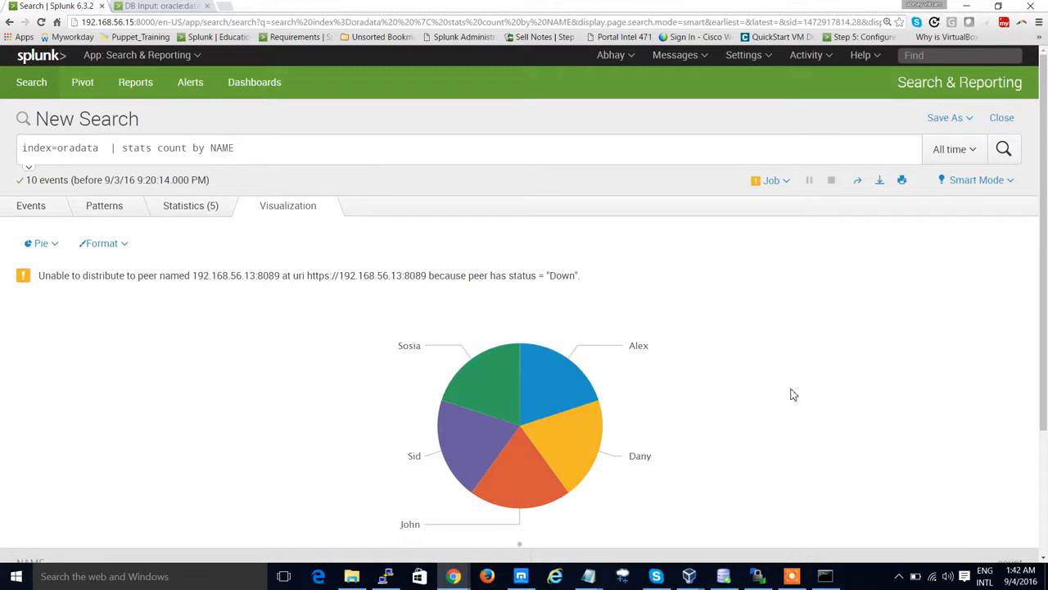
pyautogui.scroll(-1, 792, 395)
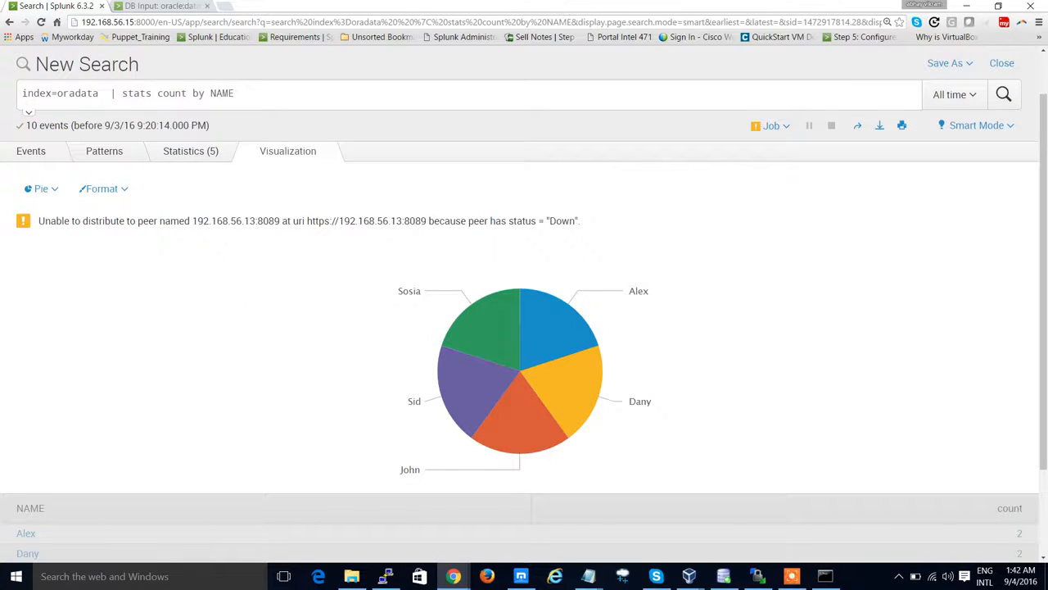
pyautogui.moveTo(38, 221); pyautogui.dragTo(581, 221)
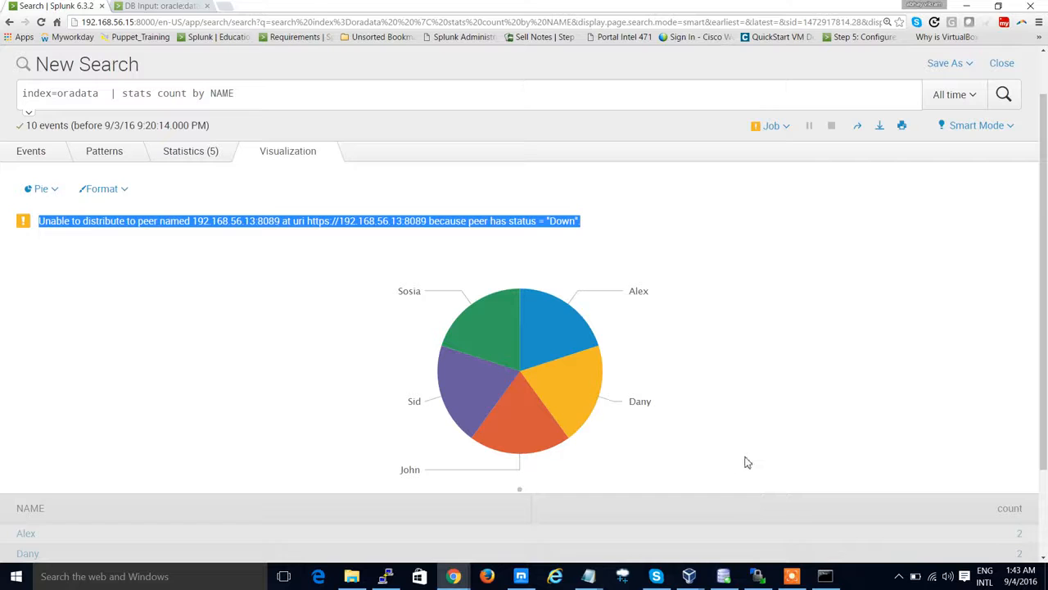
pyautogui.click(794, 576)
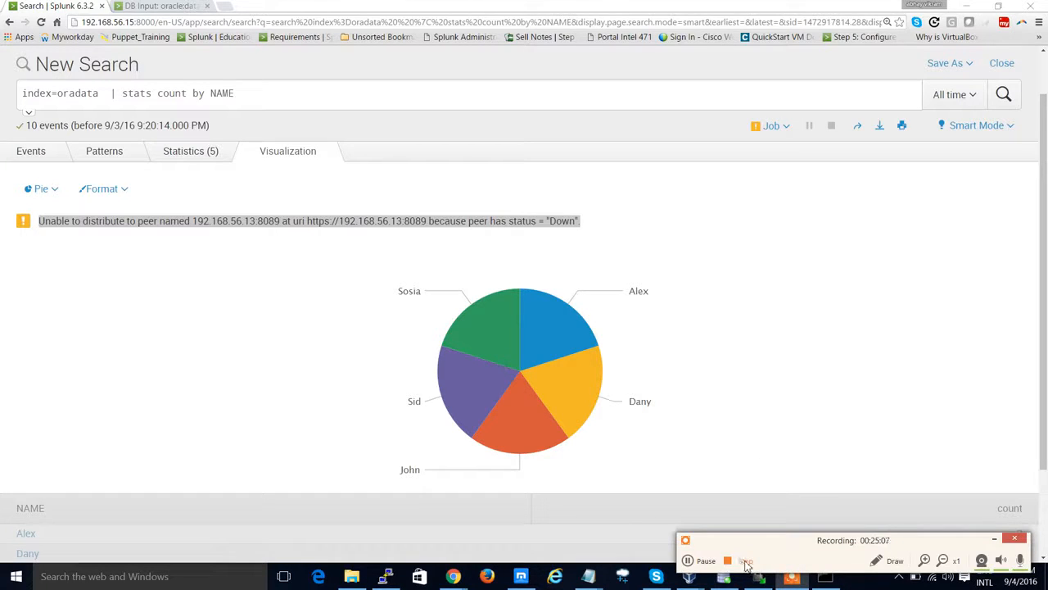